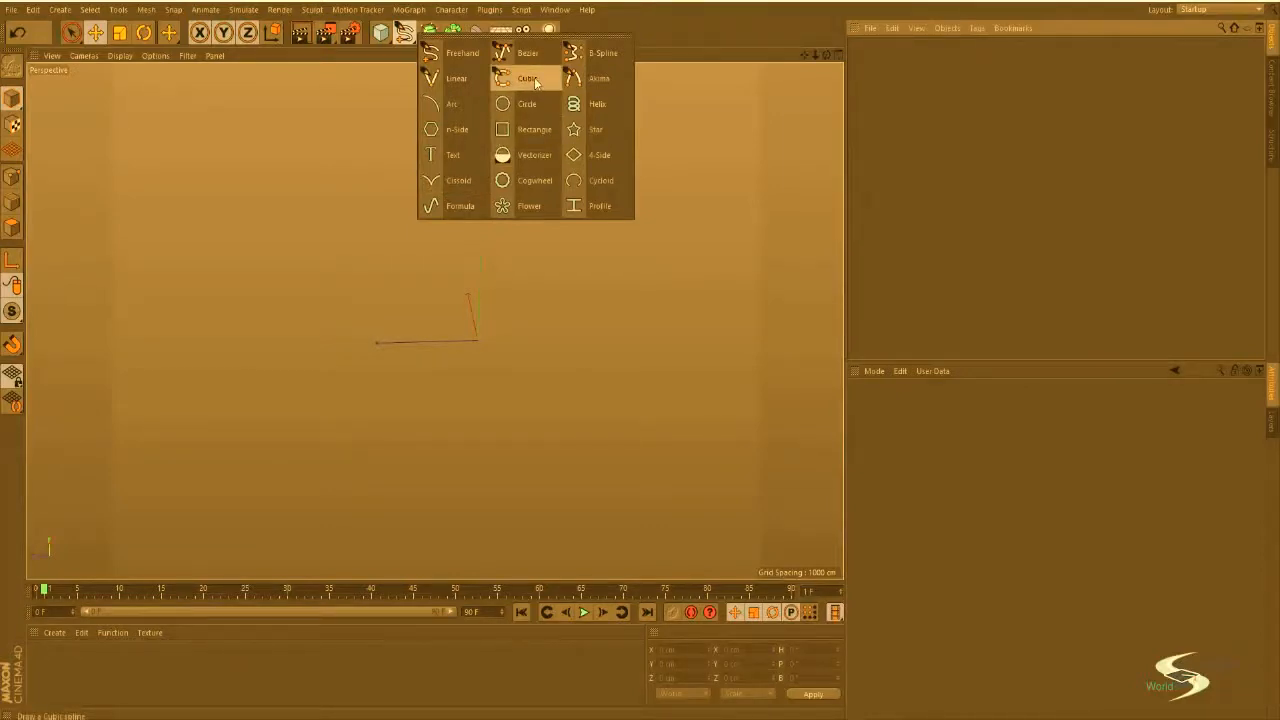
Step: Activate the Cubic spline tool and turn on the grid display in the Perspective view
{"action": "left_click", "coordinate": [535, 83]}
{"action": "left_click", "coordinate": [187, 55]}
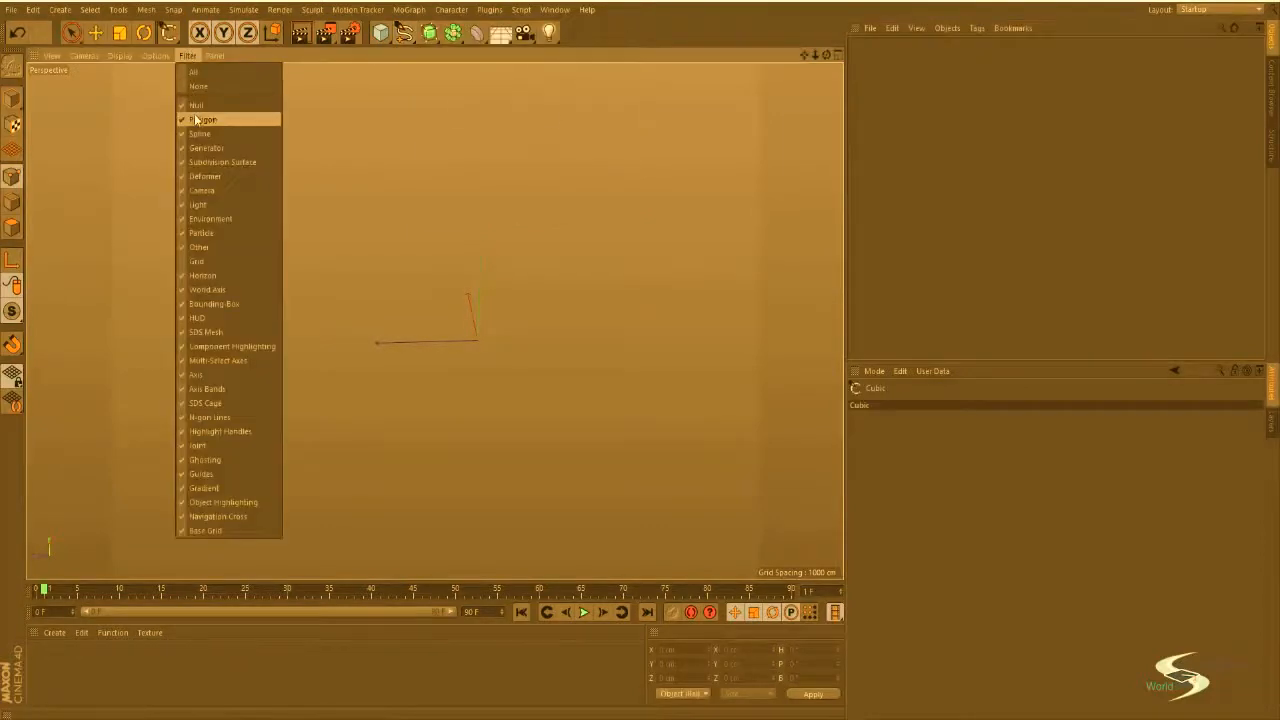
{"action": "left_click", "coordinate": [205, 261]}
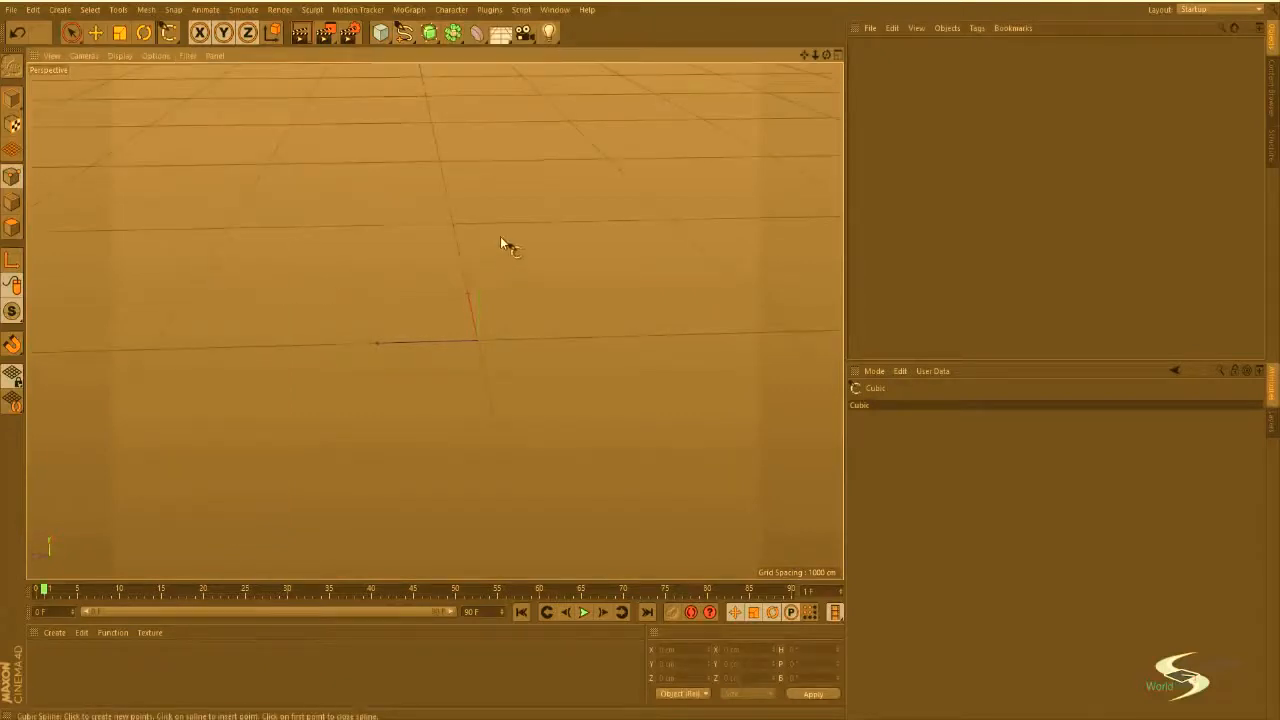
{"action": "left_click_drag", "start_coordinate": [501, 238], "coordinate": [385, 227], "text": "alt"}
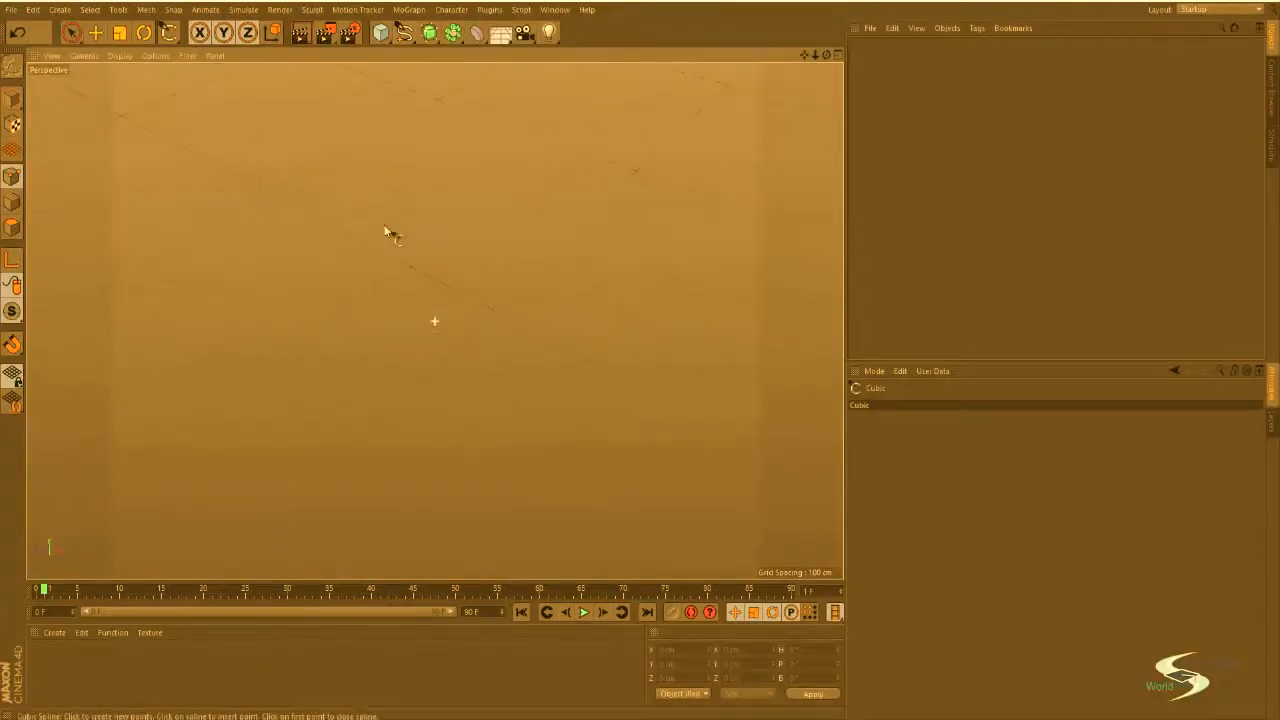
{"action": "left_click_drag", "start_coordinate": [516, 244], "coordinate": [588, 242], "text": "alt"}
Step: Draw a wavy cubic spline through six points on the grid plane and enable Close Spline
{"action": "left_click", "coordinate": [566, 209]}
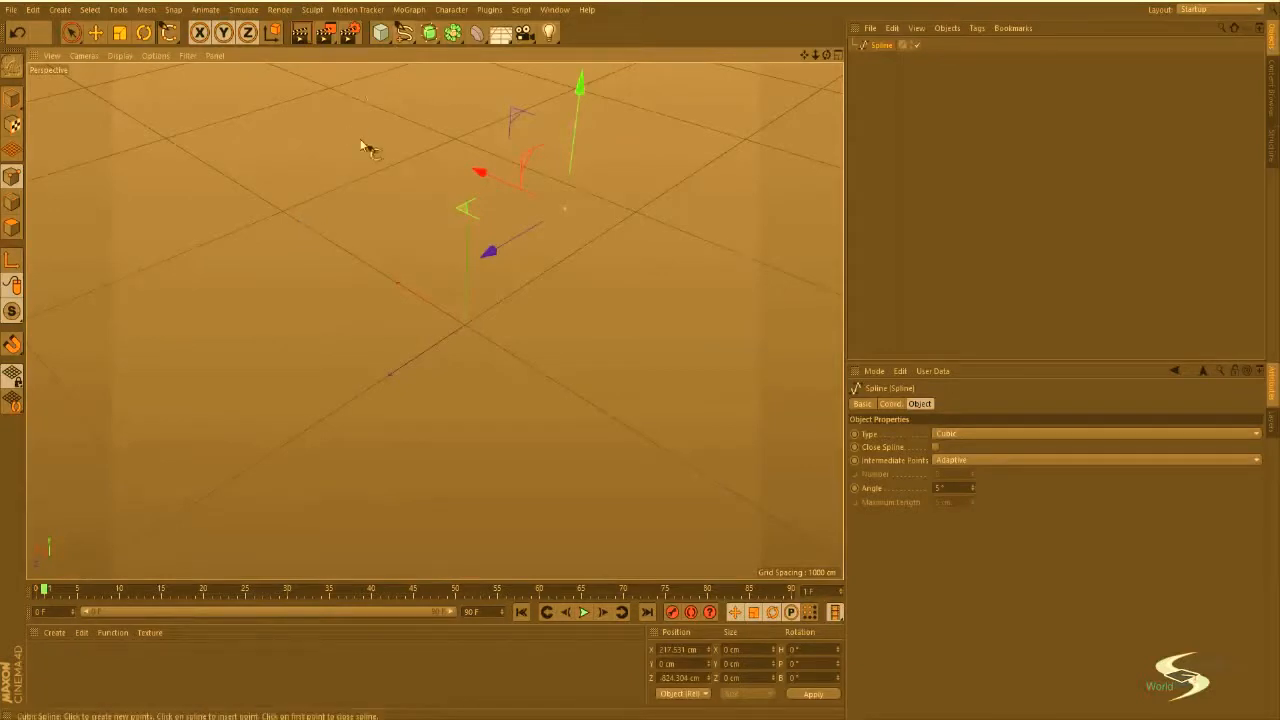
{"action": "left_click", "coordinate": [286, 215]}
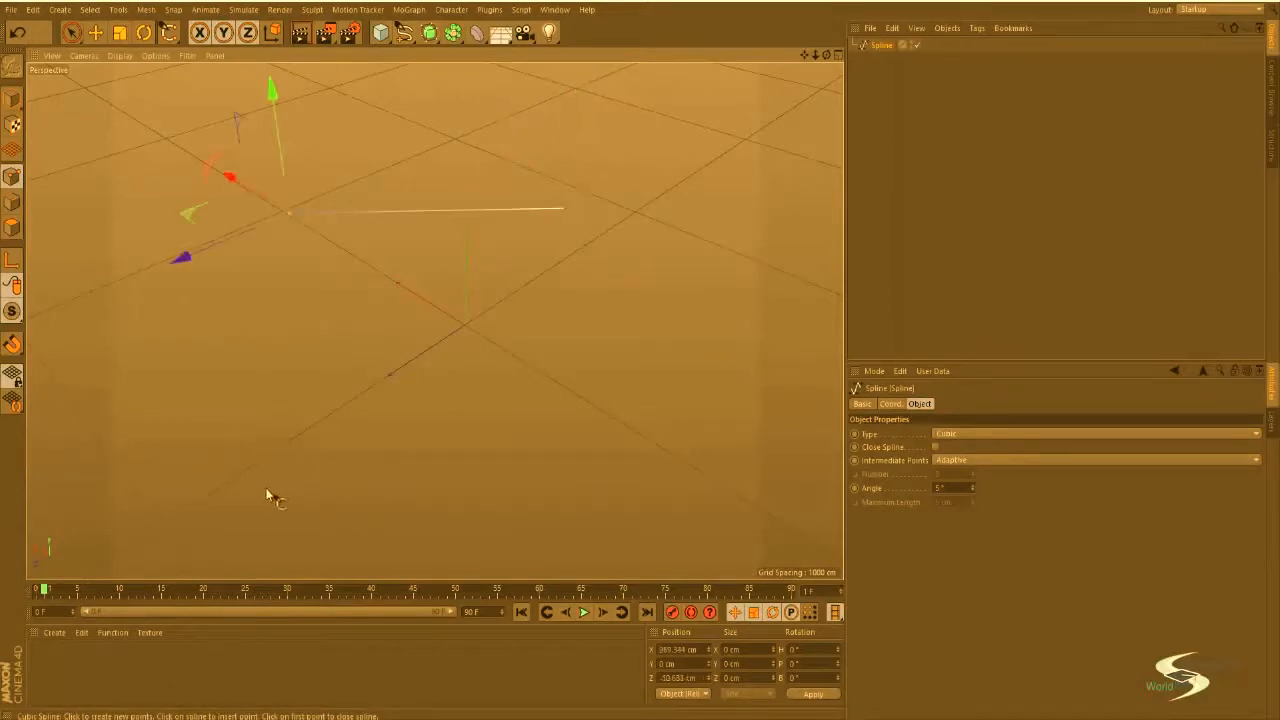
{"action": "left_click", "coordinate": [244, 472]}
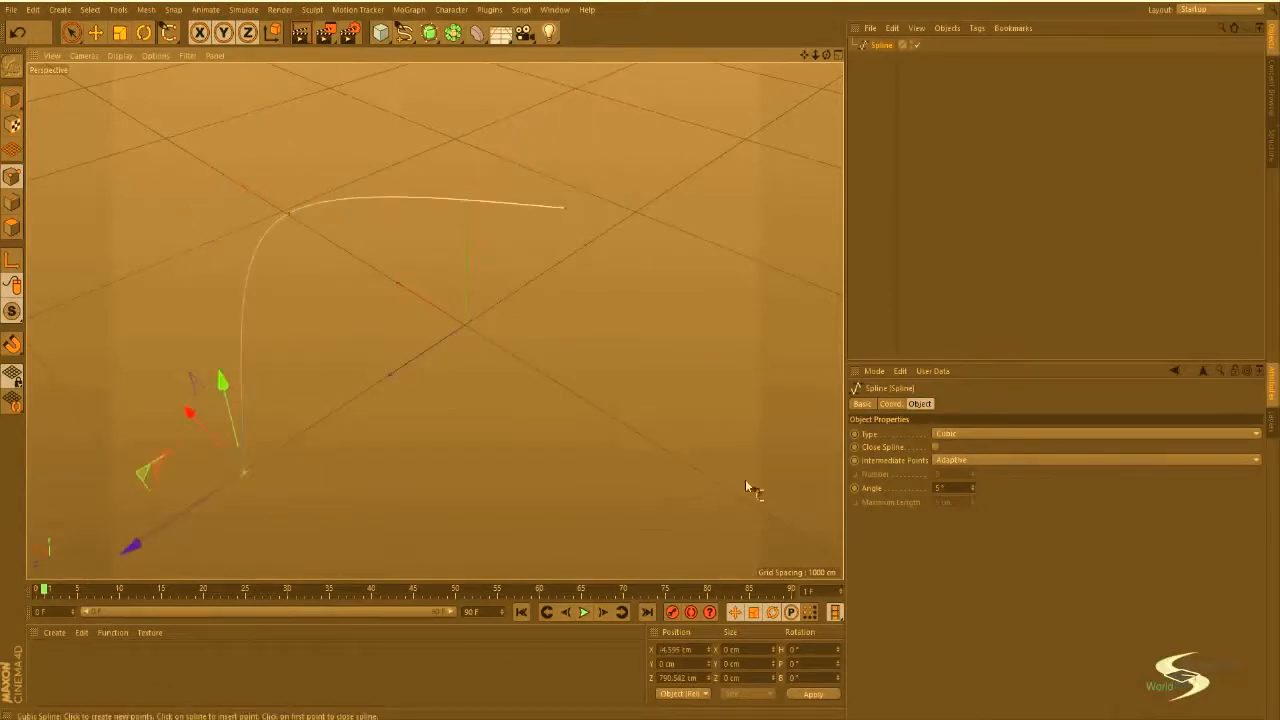
{"action": "left_click", "coordinate": [415, 334]}
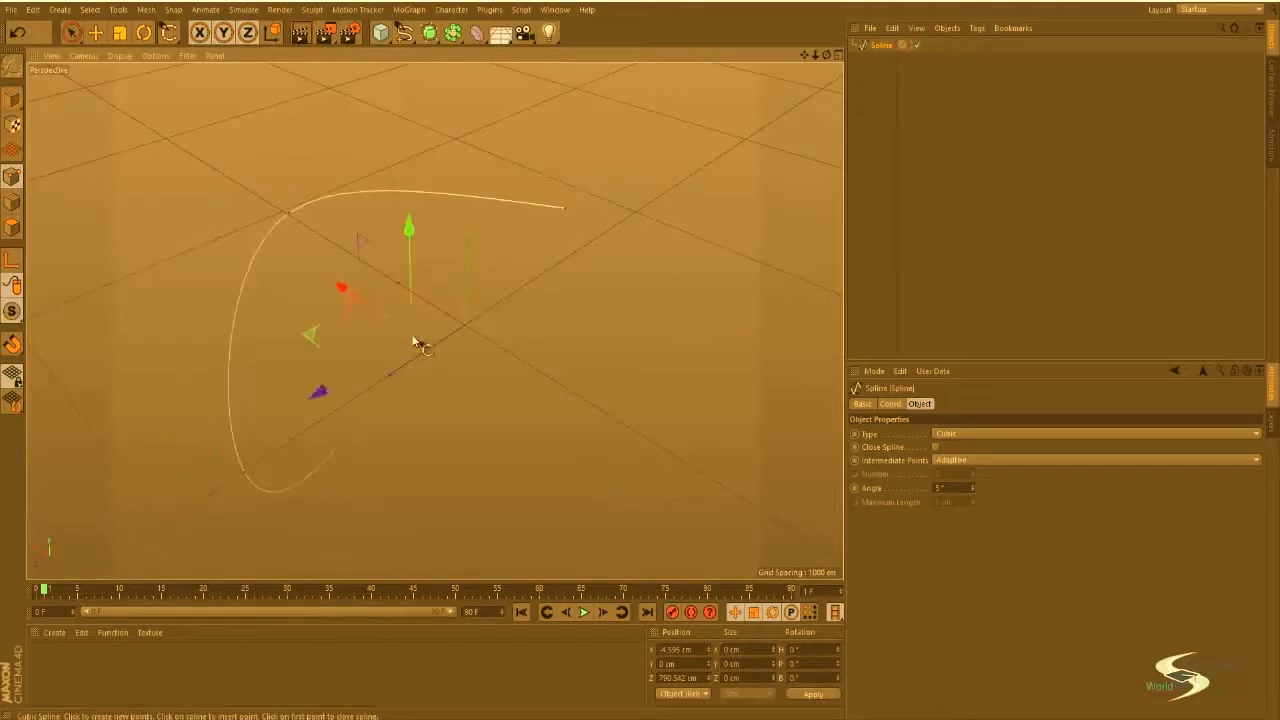
{"action": "left_click", "coordinate": [674, 426]}
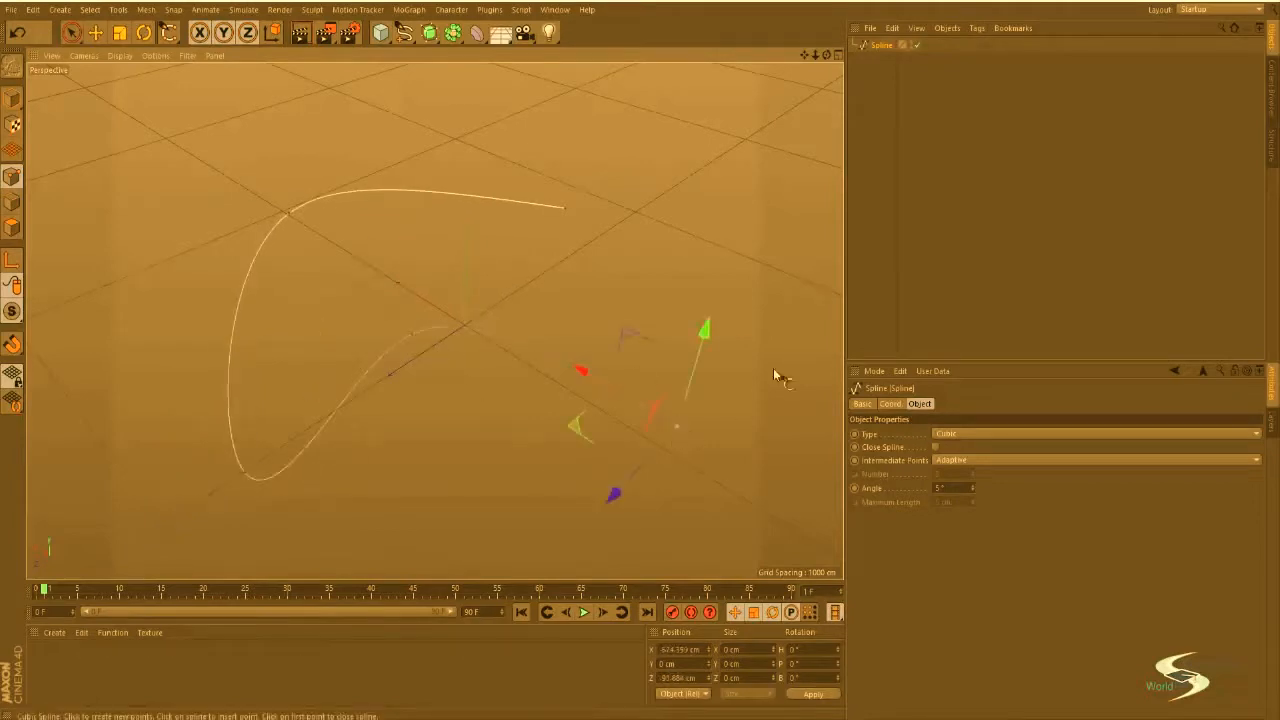
{"action": "left_click", "coordinate": [786, 156]}
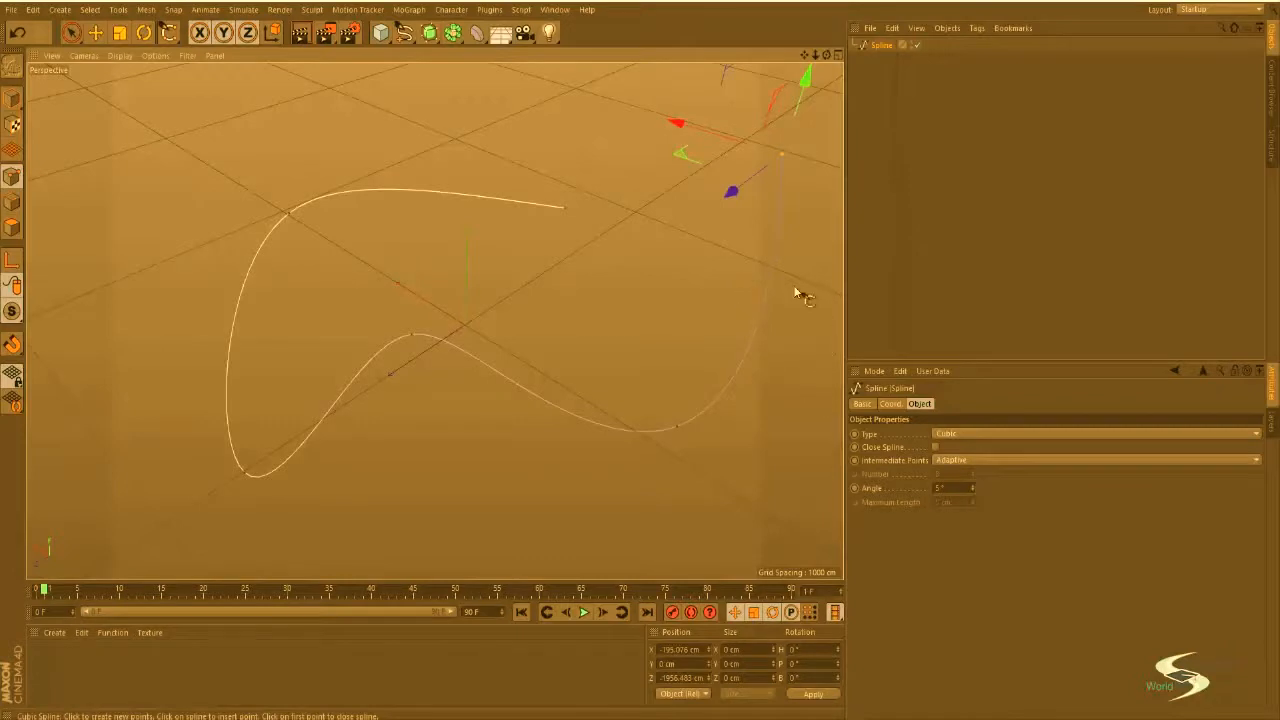
{"action": "left_click", "coordinate": [935, 447]}
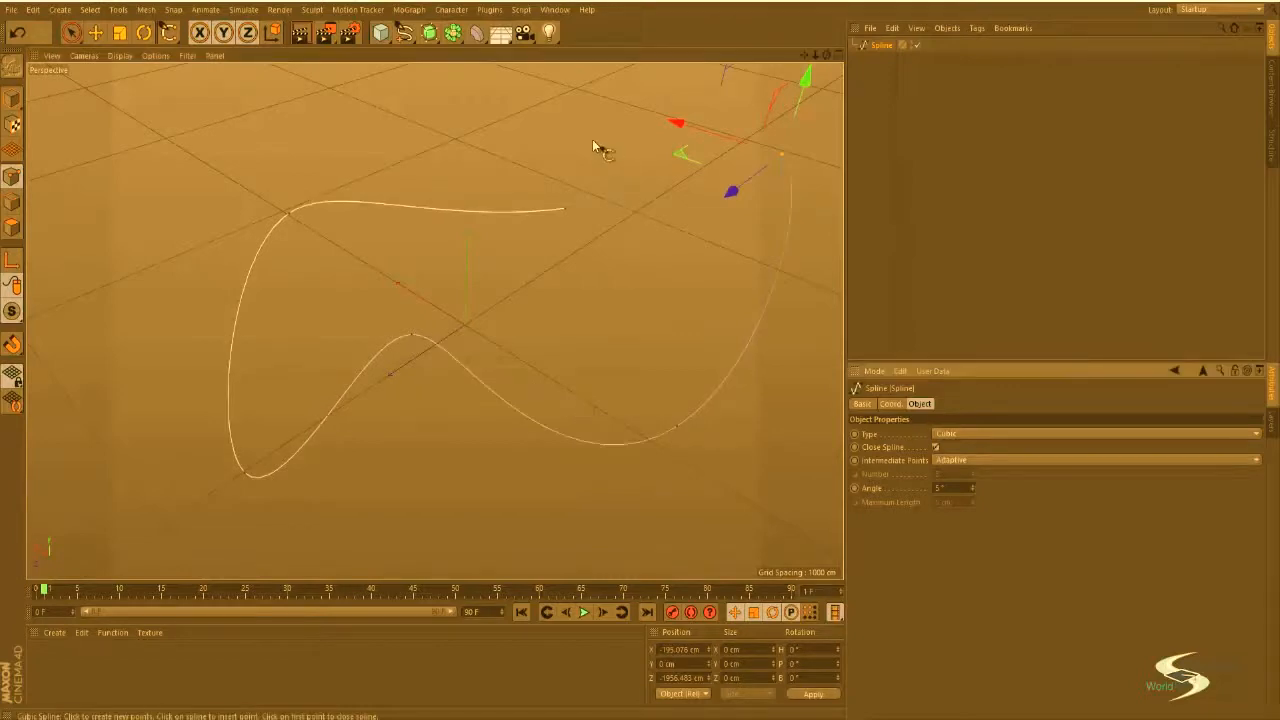
Step: Move the spline's last point across the grid plane, closer to its starting point
{"action": "key", "text": "e"}
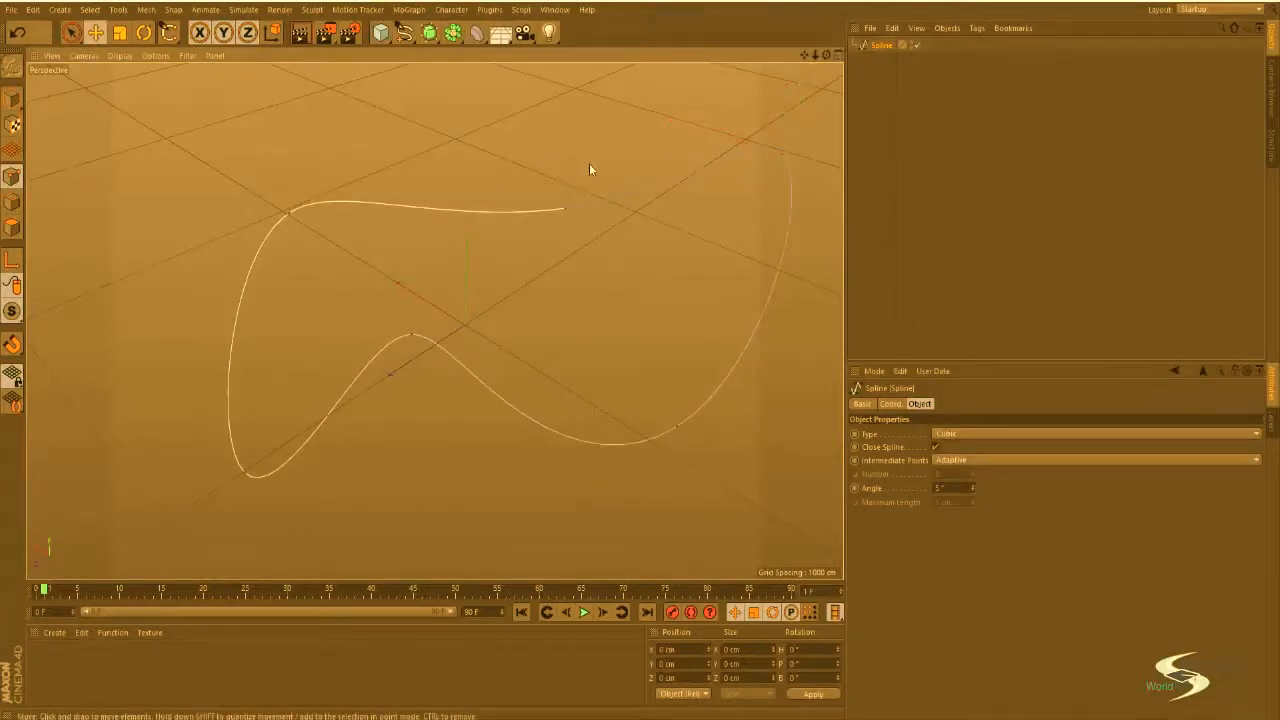
{"action": "mouse_move", "coordinate": [589, 169]}
{"action": "left_mouse_down", "text": "alt"}
{"action": "mouse_move", "coordinate": [577, 194]}
{"action": "mouse_move", "coordinate": [509, 163]}
{"action": "mouse_move", "coordinate": [540, 206]}
{"action": "mouse_move", "coordinate": [543, 307]}
{"action": "mouse_move", "coordinate": [400, 246]}
{"action": "mouse_move", "coordinate": [634, 374]}
{"action": "mouse_move", "coordinate": [491, 380]}
{"action": "mouse_move", "coordinate": [459, 484]}
{"action": "mouse_move", "coordinate": [469, 514]}
{"action": "mouse_move", "coordinate": [449, 437]}
{"action": "mouse_move", "coordinate": [500, 331]}
{"action": "mouse_move", "coordinate": [492, 300]}
{"action": "mouse_move", "coordinate": [549, 320]}
{"action": "left_mouse_up", "text": "alt"}
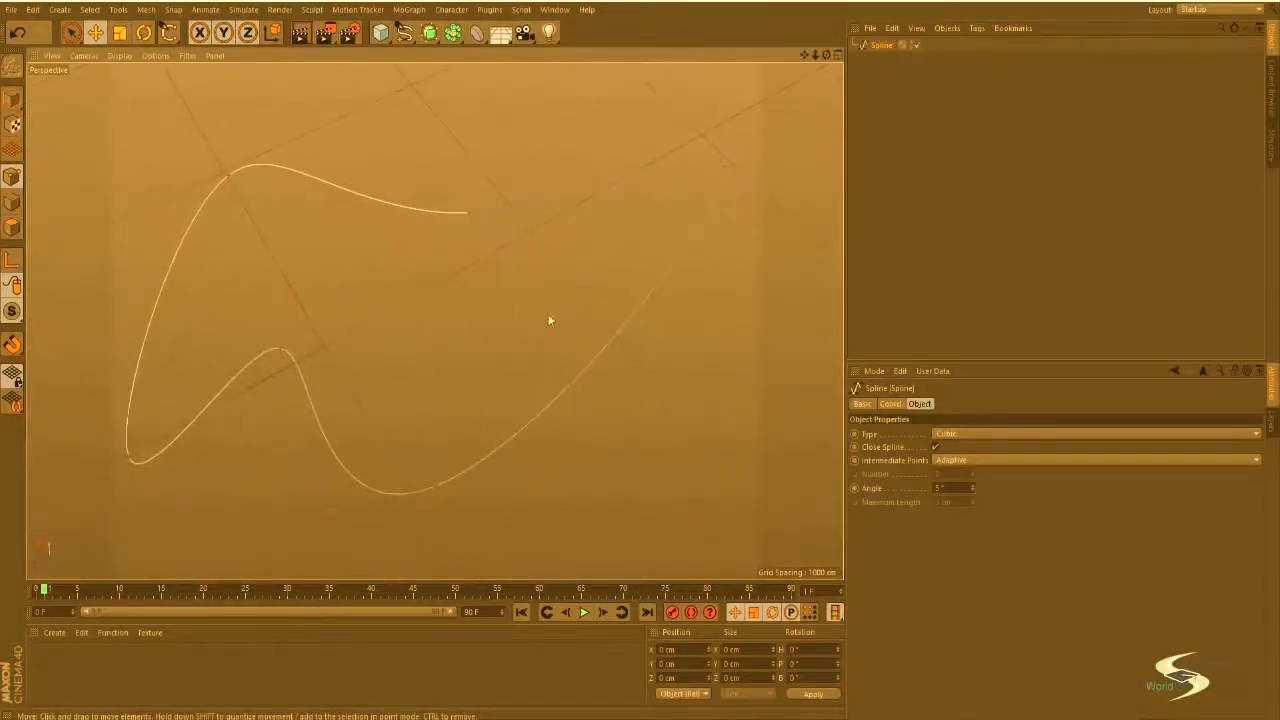
{"action": "left_click", "coordinate": [12, 177]}
{"action": "left_click", "coordinate": [724, 168]}
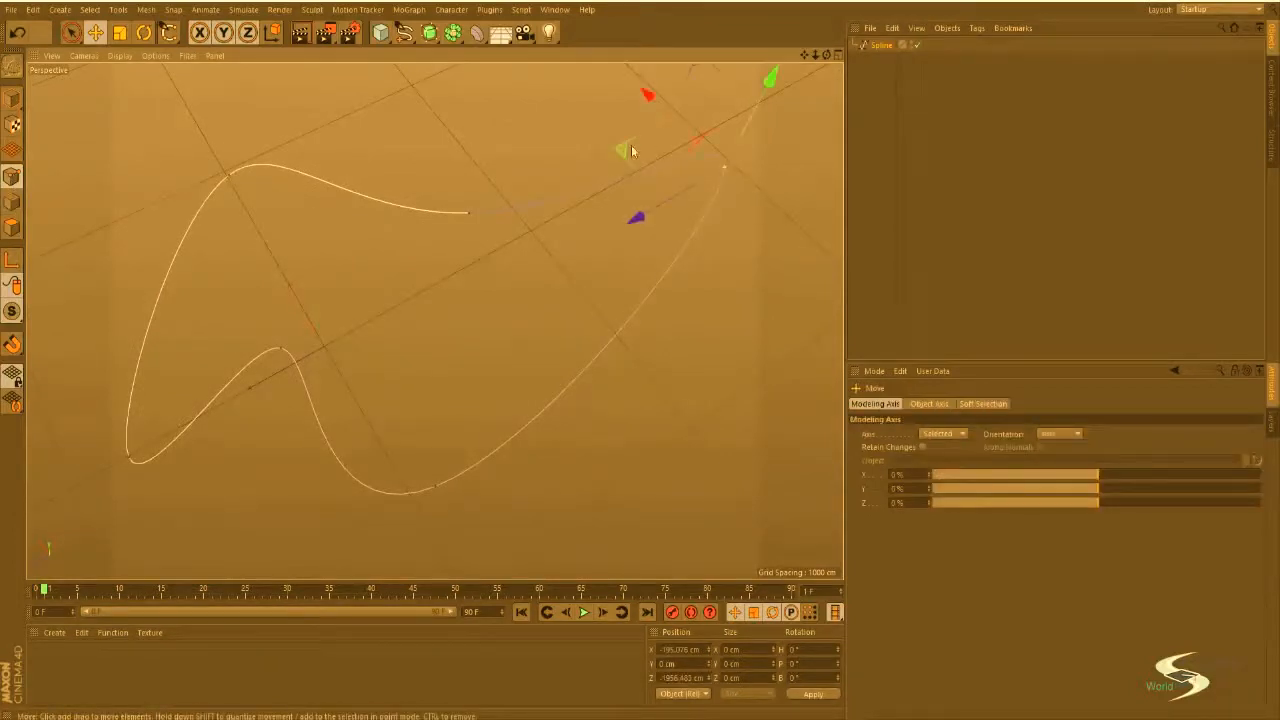
{"action": "left_click_drag", "start_coordinate": [632, 150], "coordinate": [569, 271]}
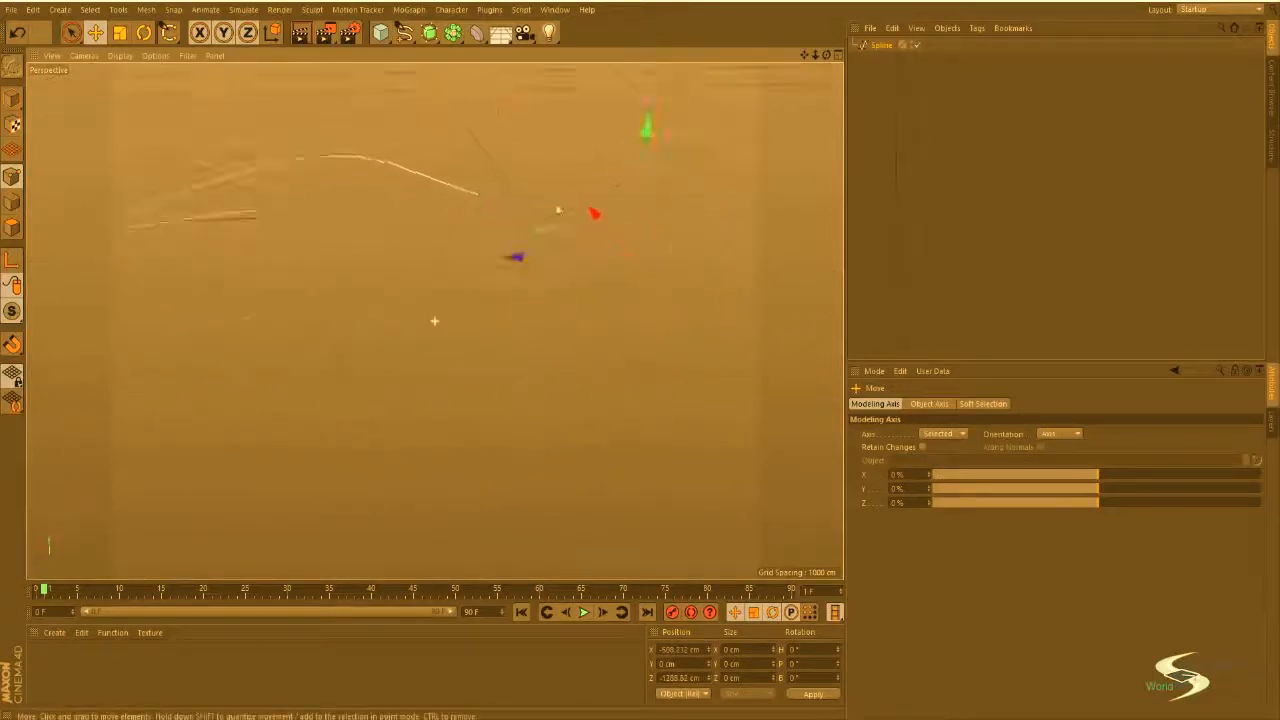
Step: Try raising the spline's last point and first point along the Y axis, undoing each move
{"action": "mouse_move", "coordinate": [558, 210]}
{"action": "left_mouse_down", "text": "alt"}
{"action": "mouse_move", "coordinate": [540, 191]}
{"action": "mouse_move", "coordinate": [555, 194]}
{"action": "left_mouse_up", "text": "alt"}
{"action": "left_click_drag", "start_coordinate": [626, 110], "coordinate": [626, 31]}
{"action": "key", "text": "ctrl+z"}
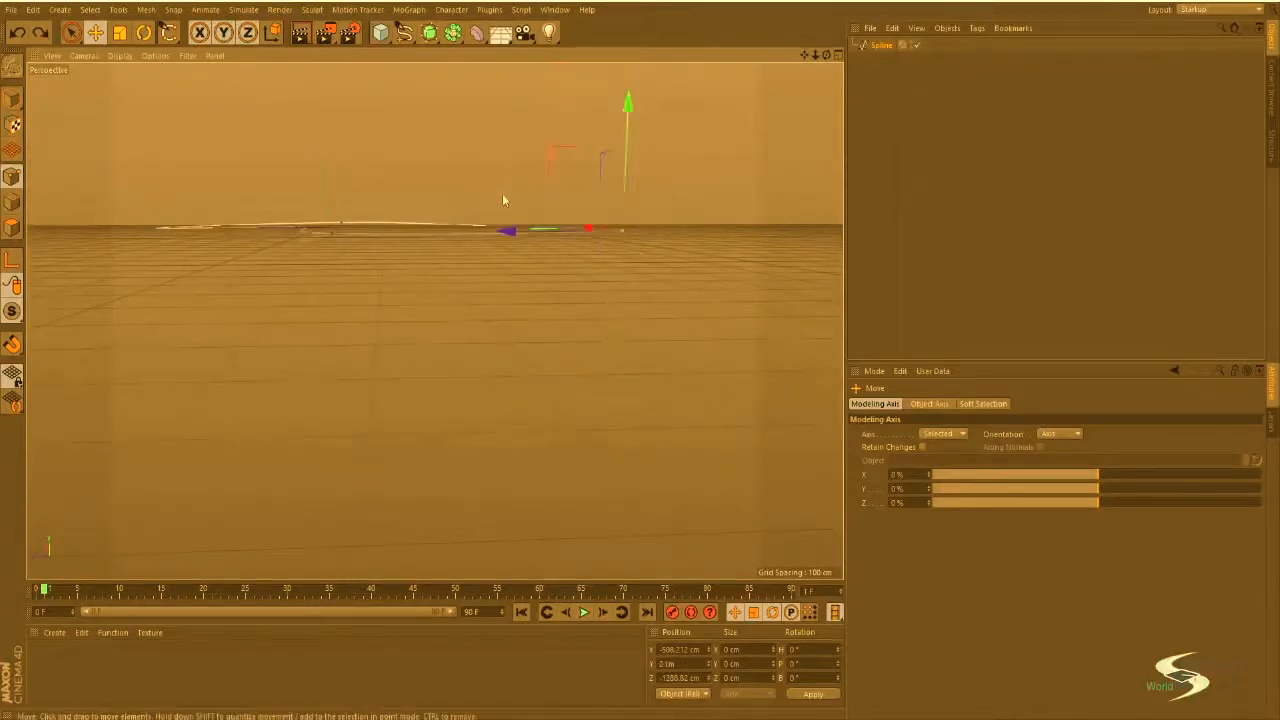
{"action": "left_click_drag", "start_coordinate": [502, 193], "coordinate": [502, 274], "text": "alt"}
{"action": "left_click", "coordinate": [496, 258]}
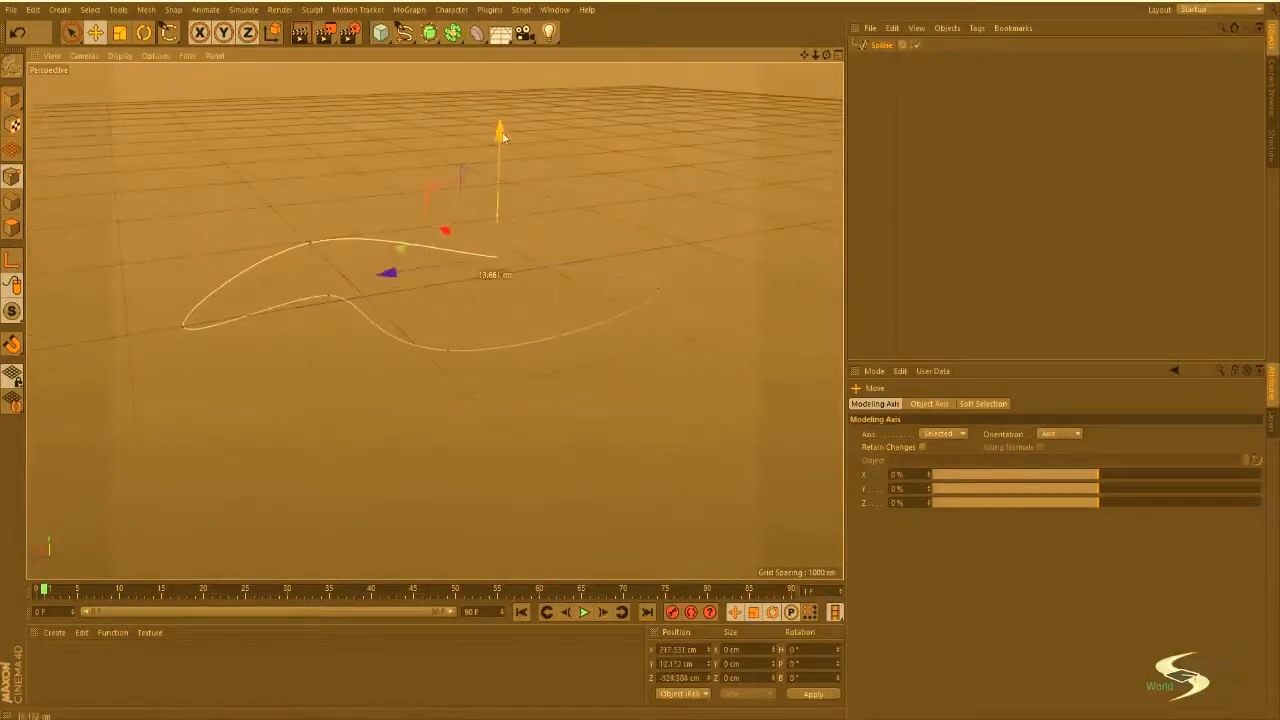
{"action": "left_click_drag", "start_coordinate": [500, 132], "coordinate": [518, 162]}
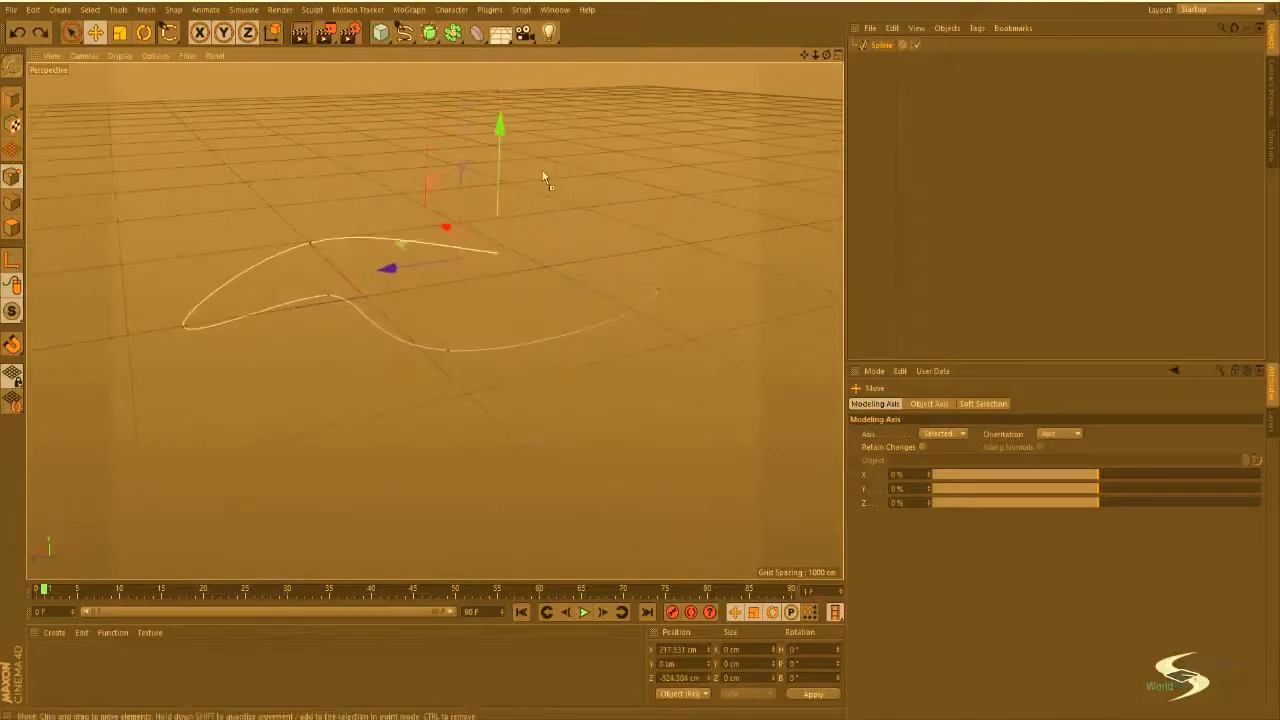
{"action": "key", "text": "ctrl+z"}
{"action": "middle_click_drag", "start_coordinate": [511, 289], "coordinate": [531, 302], "text": "alt"}
{"action": "left_click_drag", "start_coordinate": [663, 236], "coordinate": [728, 189], "text": "alt"}
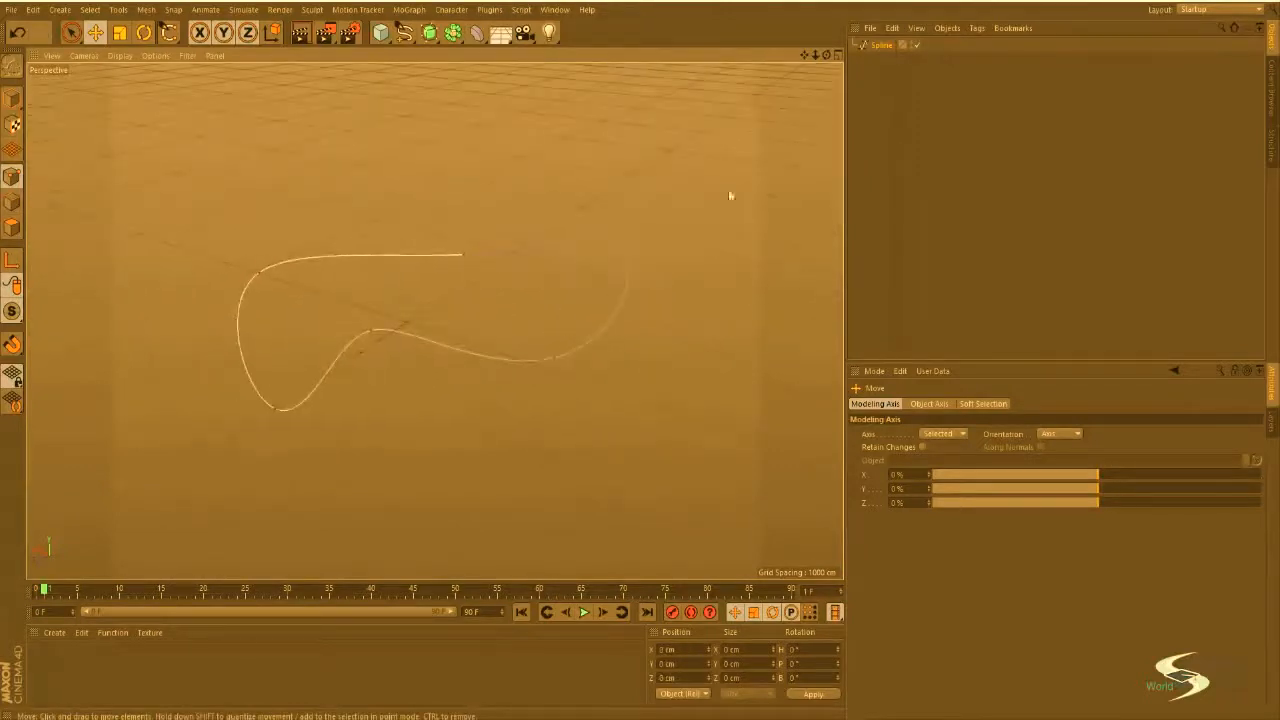
Step: Delete the cubic spline from the scene
{"action": "left_click", "coordinate": [874, 45]}
{"action": "left_click_drag", "start_coordinate": [715, 270], "coordinate": [470, 280], "text": "alt"}
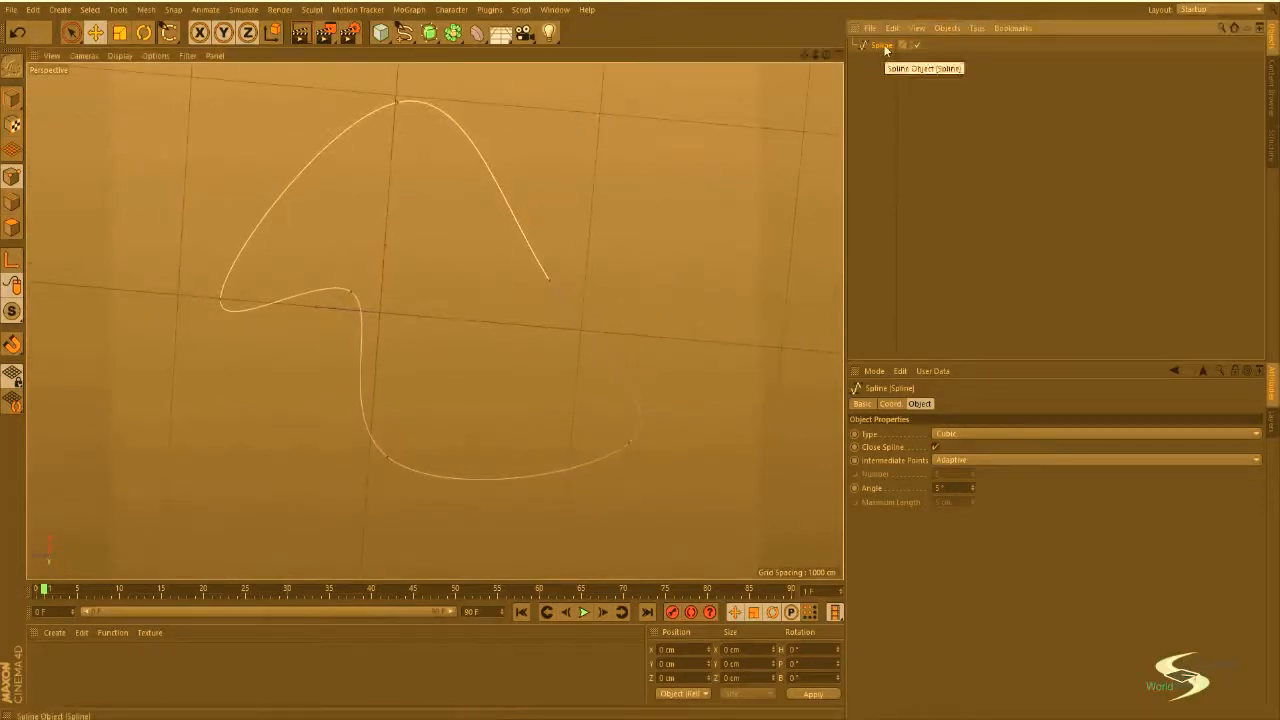
{"action": "key", "text": "Delete"}
Step: Switch from the Perspective view to a maximized Top view
{"action": "left_click_drag", "start_coordinate": [592, 298], "coordinate": [605, 188], "text": "alt"}
{"action": "middle_click", "coordinate": [458, 278]}
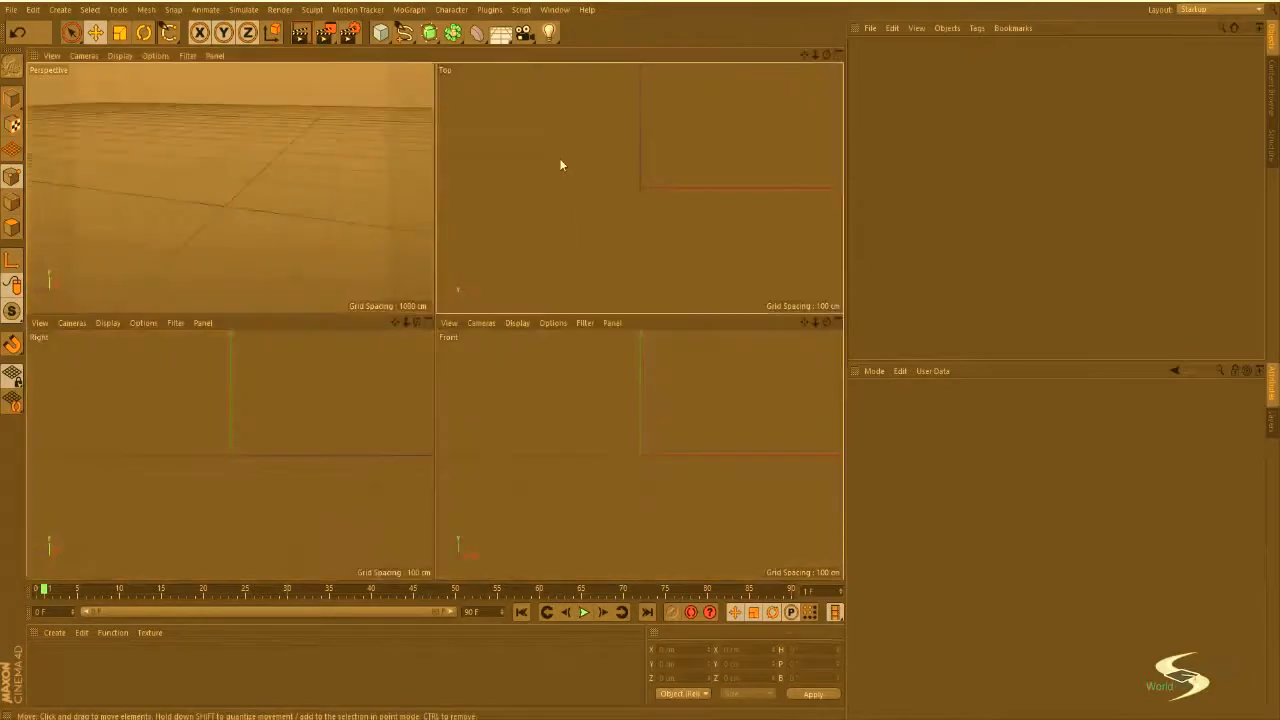
{"action": "middle_click", "coordinate": [559, 158]}
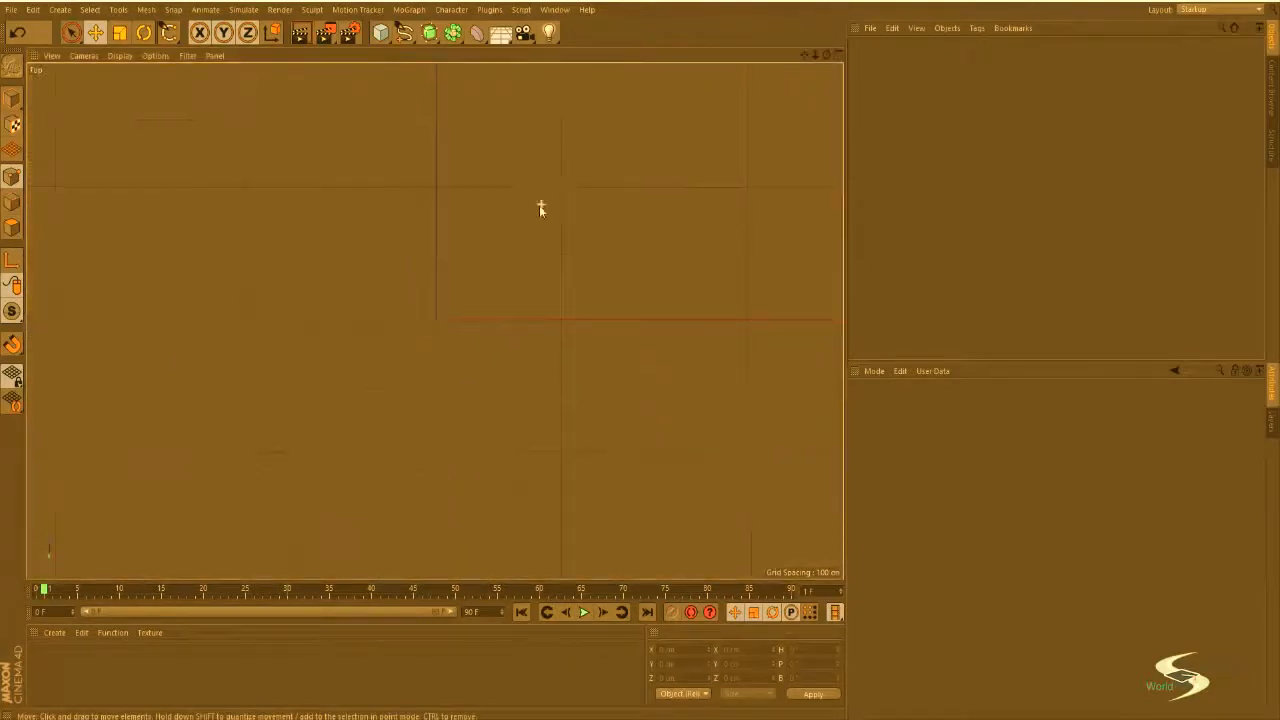
Step: Draw a linear spline of 16 points in the Top view as a bulb-shaped outline with a short neck, and enable Close Spline
{"action": "left_click", "coordinate": [404, 32]}
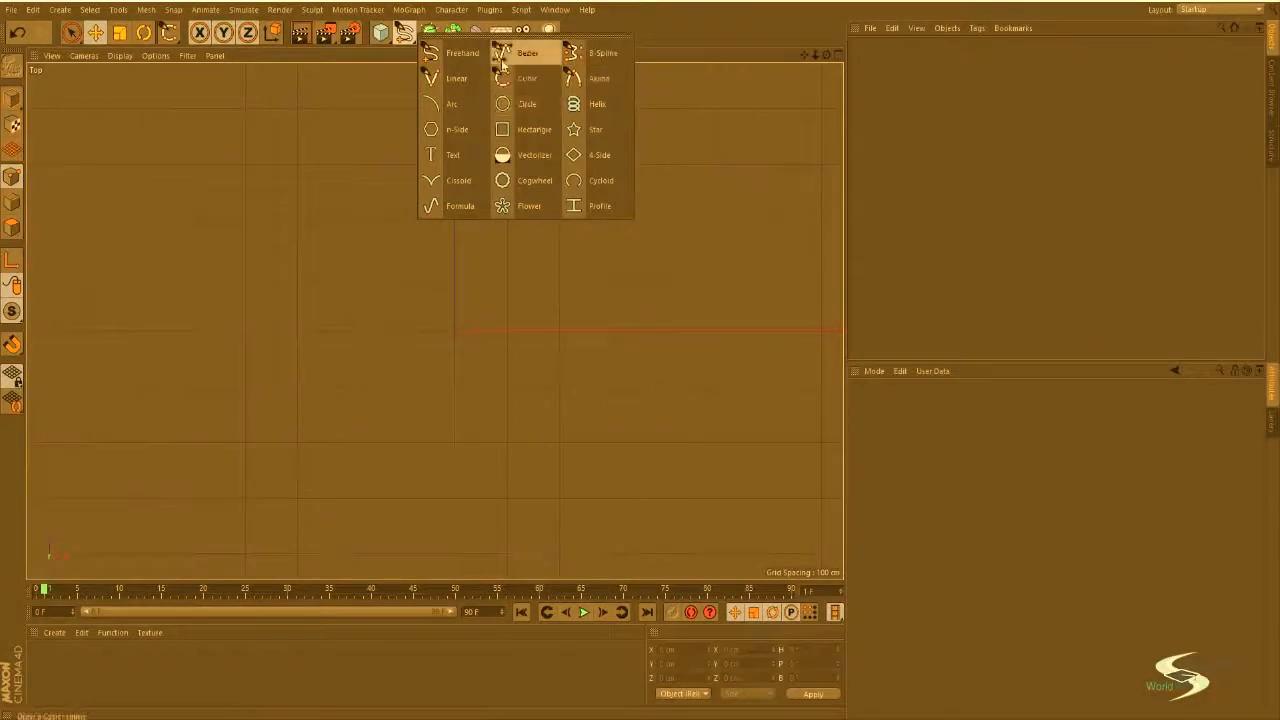
{"action": "left_click", "coordinate": [457, 76]}
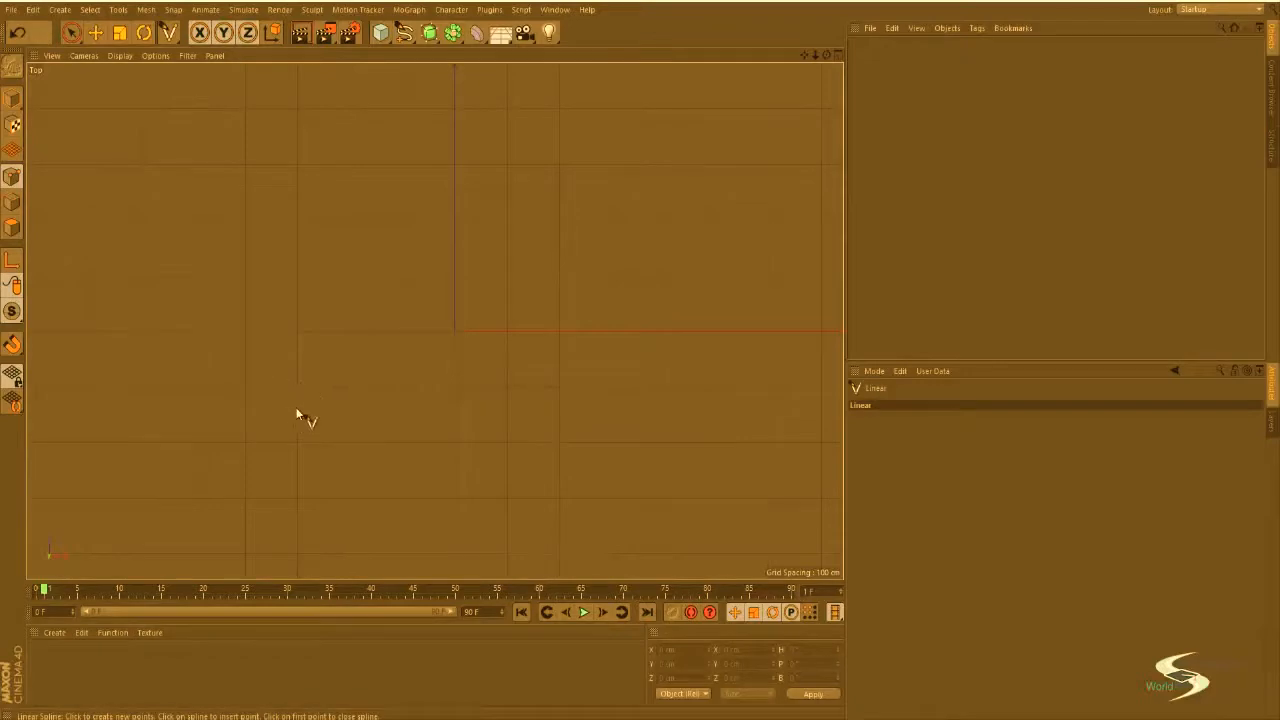
{"action": "left_click", "coordinate": [383, 434]}
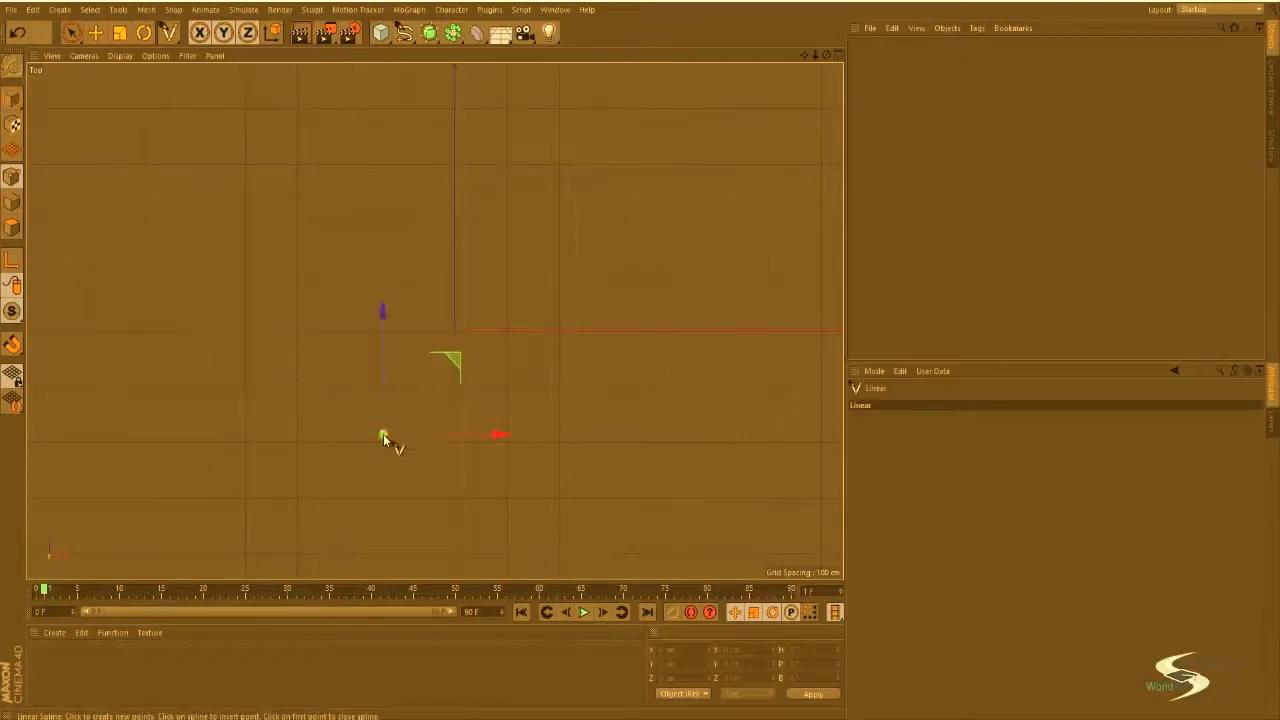
{"action": "left_click", "coordinate": [373, 367]}
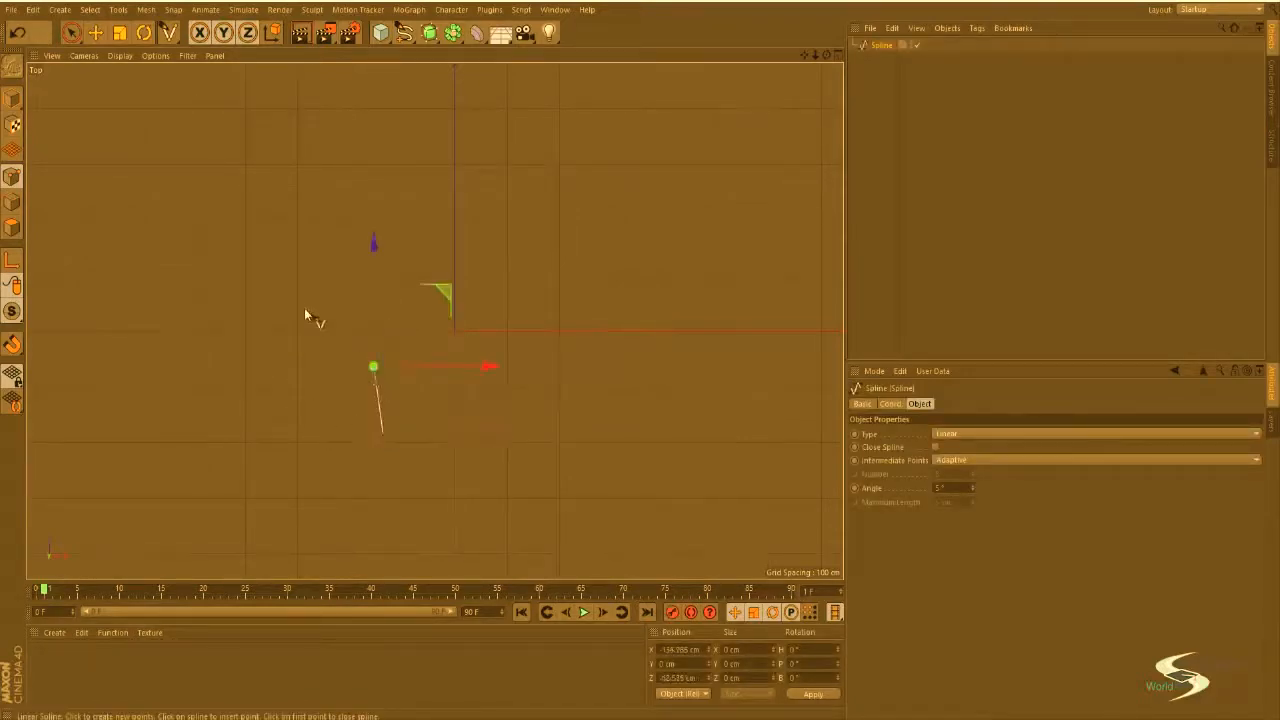
{"action": "left_click", "coordinate": [313, 328]}
{"action": "left_click", "coordinate": [287, 286]}
{"action": "left_click", "coordinate": [270, 214]}
{"action": "left_click", "coordinate": [286, 171]}
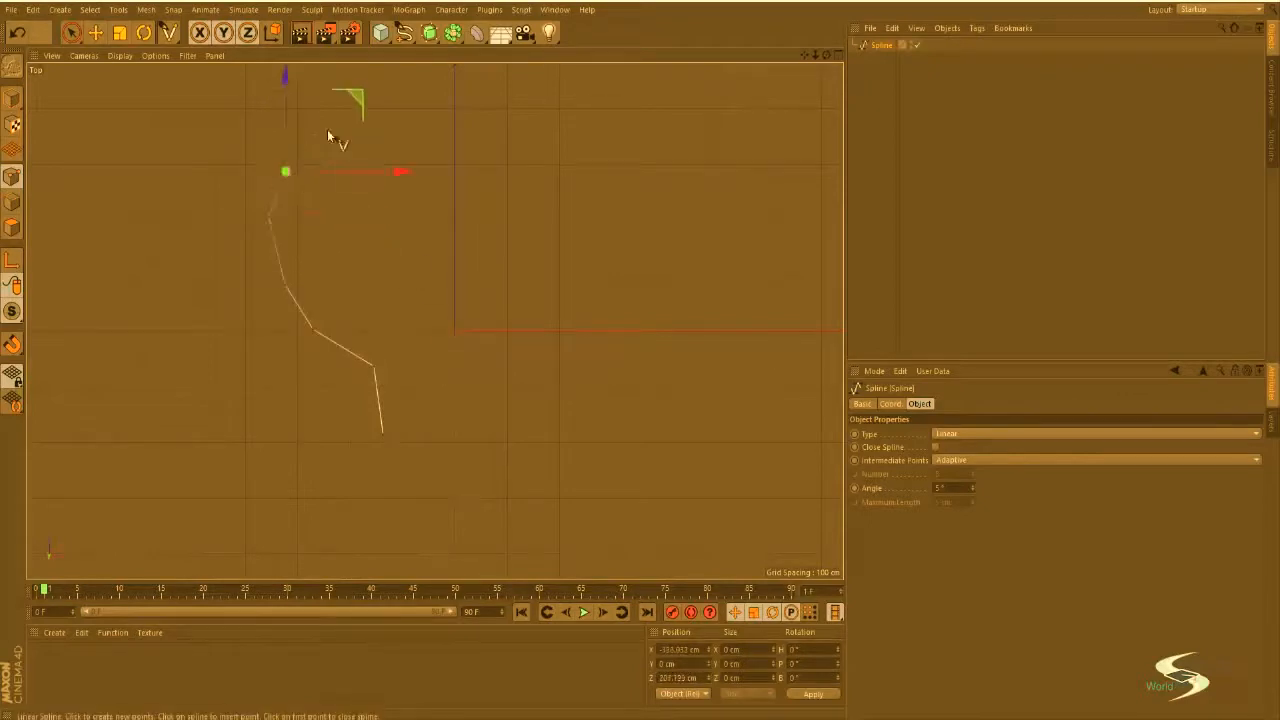
{"action": "left_click", "coordinate": [329, 128]}
{"action": "left_click", "coordinate": [440, 110]}
{"action": "left_click", "coordinate": [545, 118]}
{"action": "left_click", "coordinate": [606, 148]}
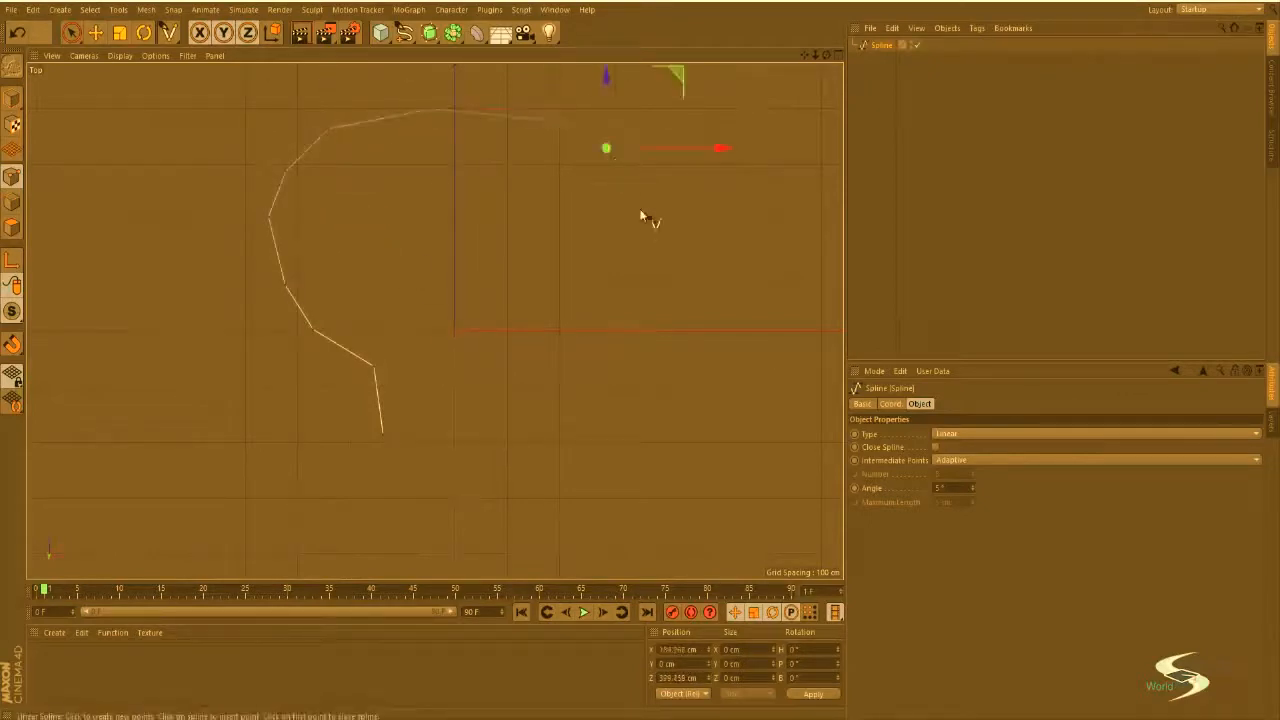
{"action": "left_click", "coordinate": [638, 221]}
{"action": "left_click", "coordinate": [628, 331]}
{"action": "left_click", "coordinate": [606, 369]}
{"action": "left_click", "coordinate": [517, 364]}
{"action": "left_click", "coordinate": [450, 364]}
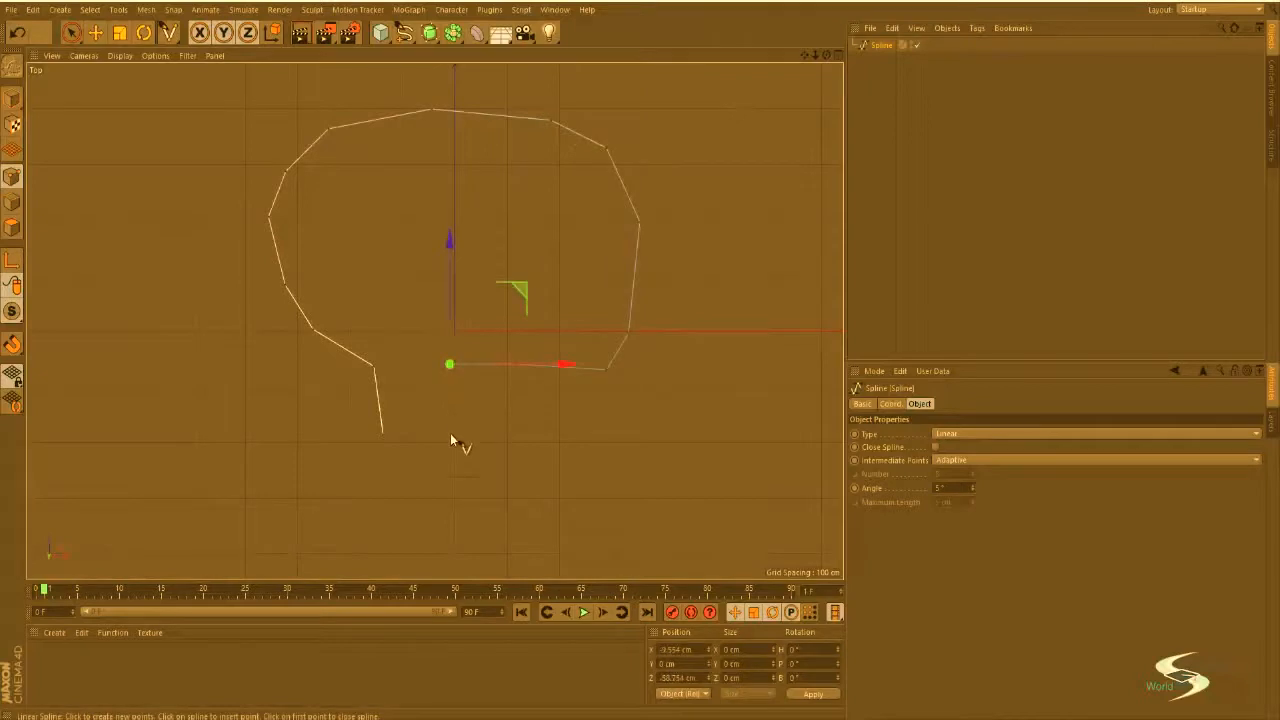
{"action": "left_click", "coordinate": [450, 434]}
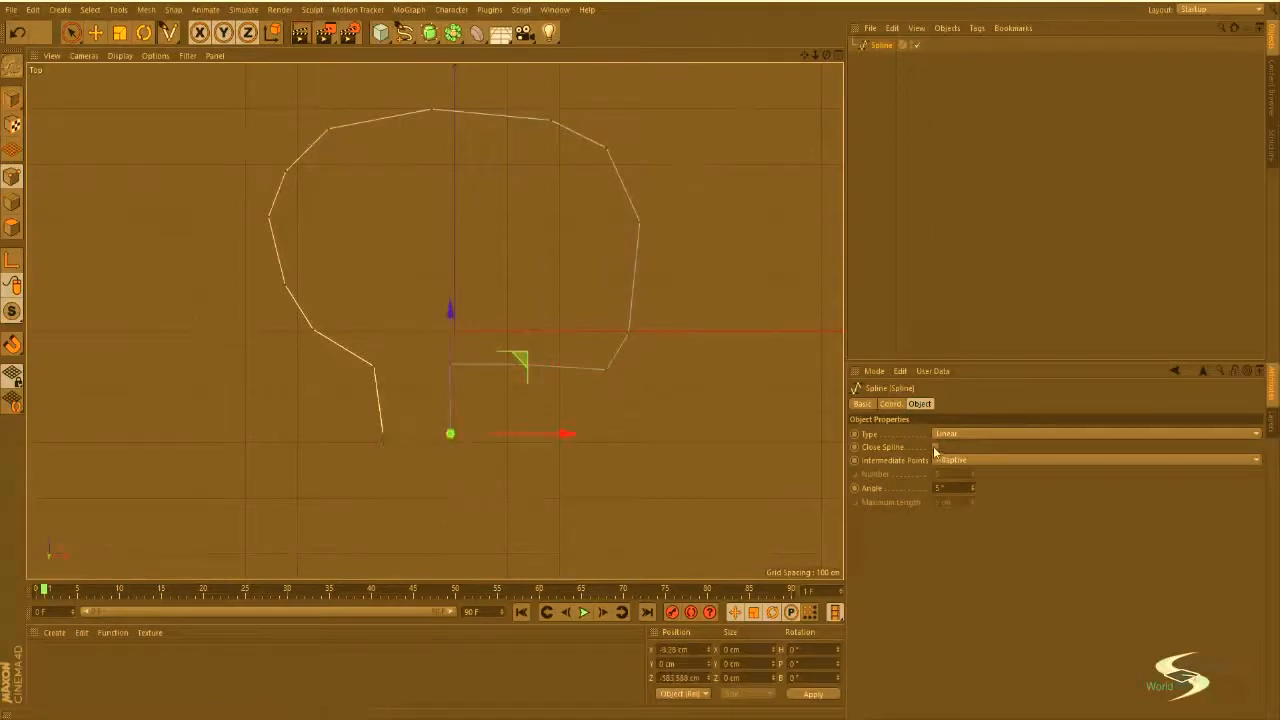
{"action": "key", "text": "v"}
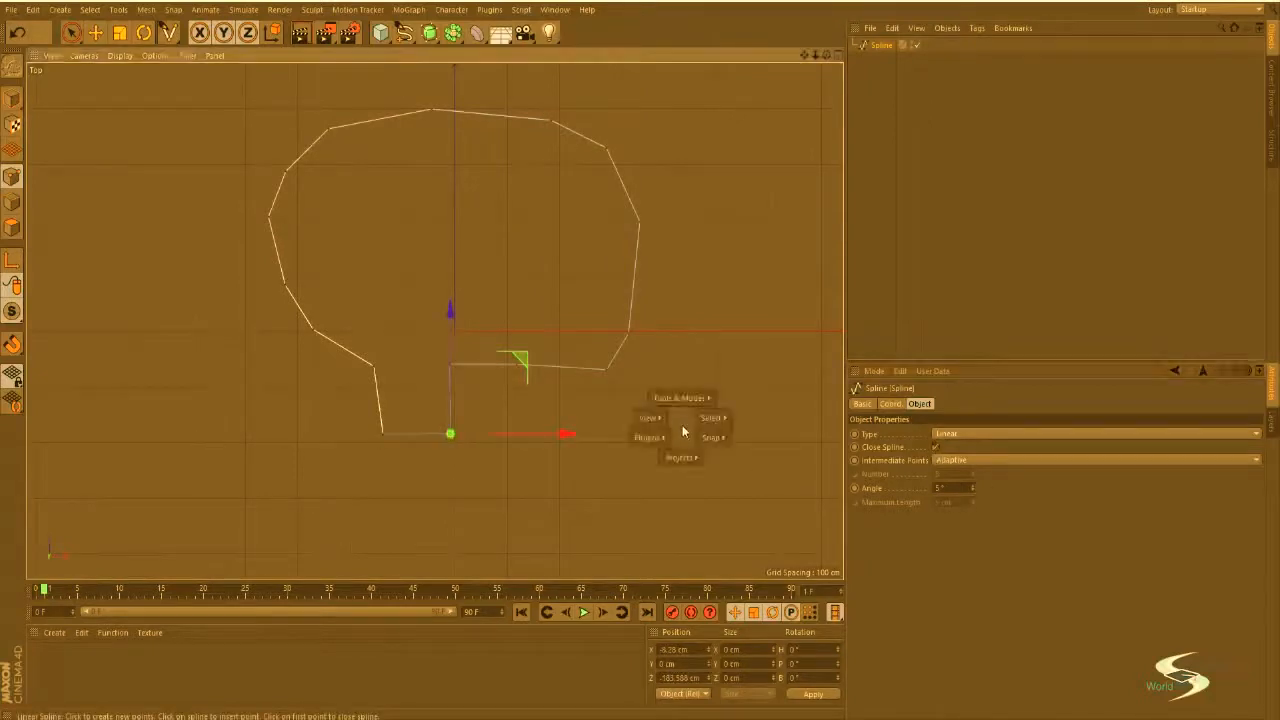
{"action": "key", "text": "e"}
{"action": "left_click", "coordinate": [624, 415]}
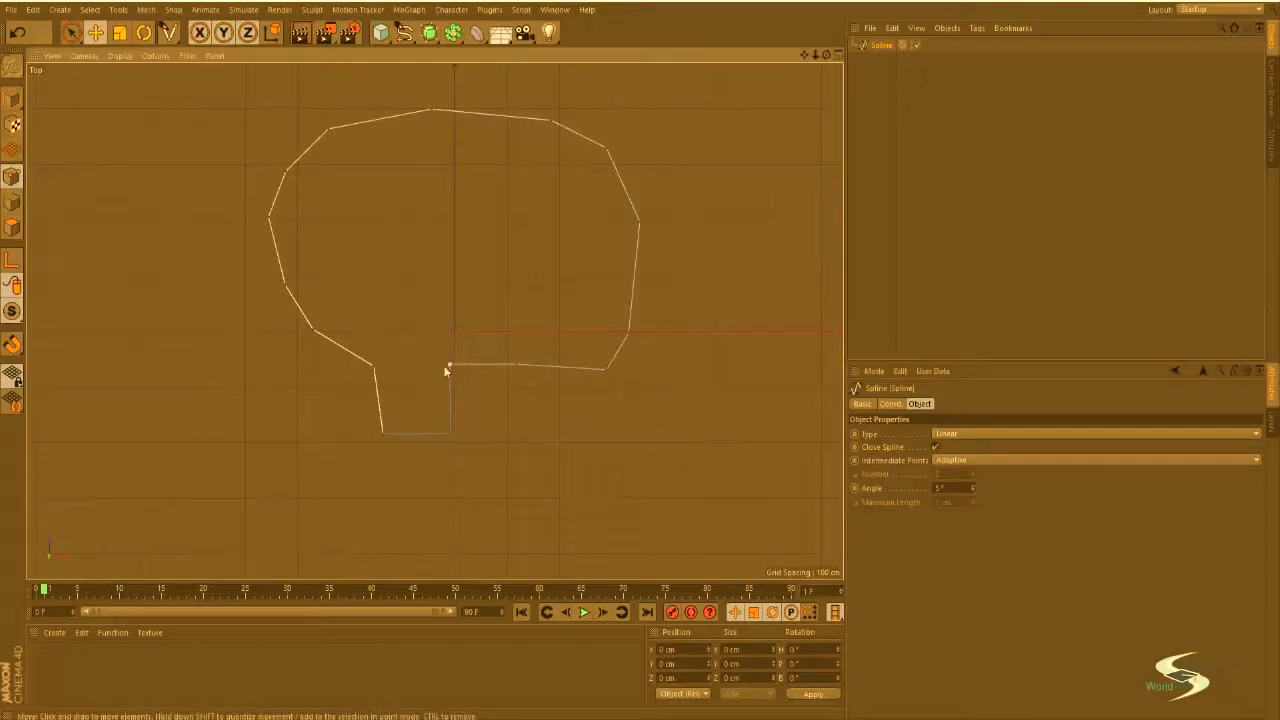
Step: Widen the neck by shifting its two right-hand points outward, and raise the neighbouring lower-right points so the outline slopes evenly into it
{"action": "key", "text": "0"}
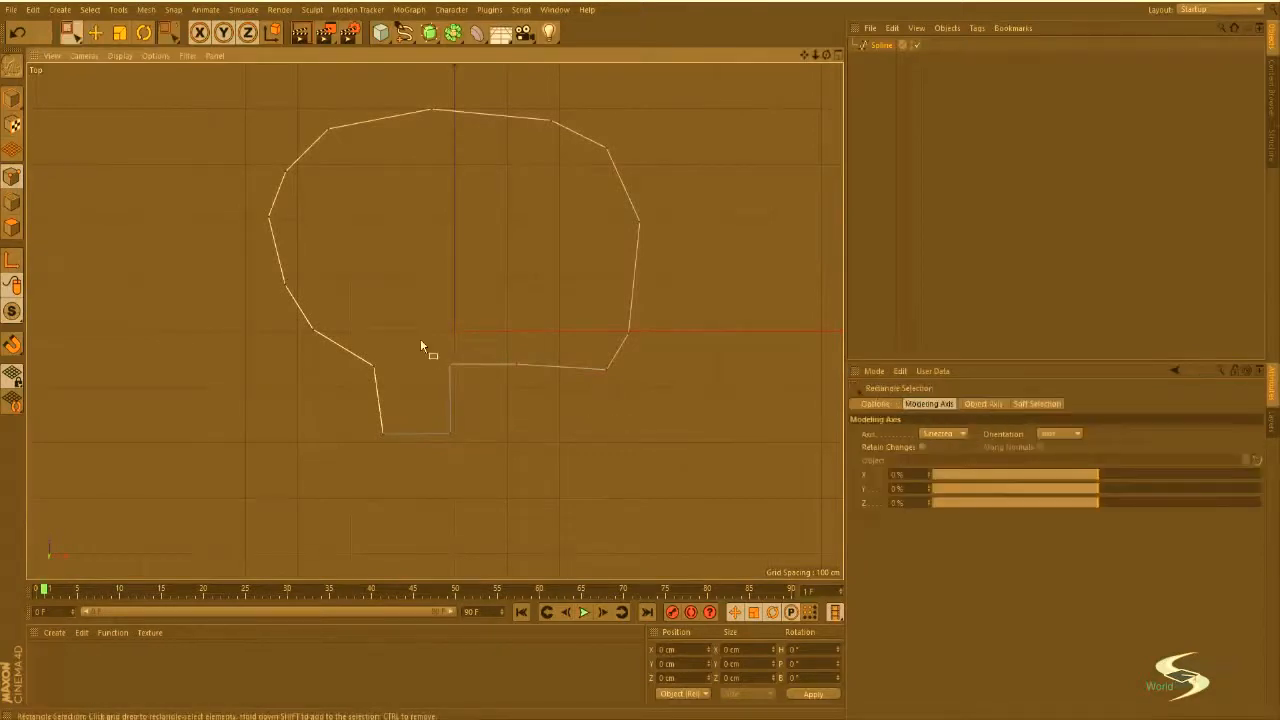
{"action": "left_click_drag", "start_coordinate": [421, 340], "coordinate": [546, 468]}
{"action": "left_click_drag", "start_coordinate": [550, 328], "coordinate": [636, 386]}
{"action": "left_click_drag", "start_coordinate": [580, 300], "coordinate": [655, 375]}
{"action": "left_click_drag", "start_coordinate": [663, 286], "coordinate": [669, 252]}
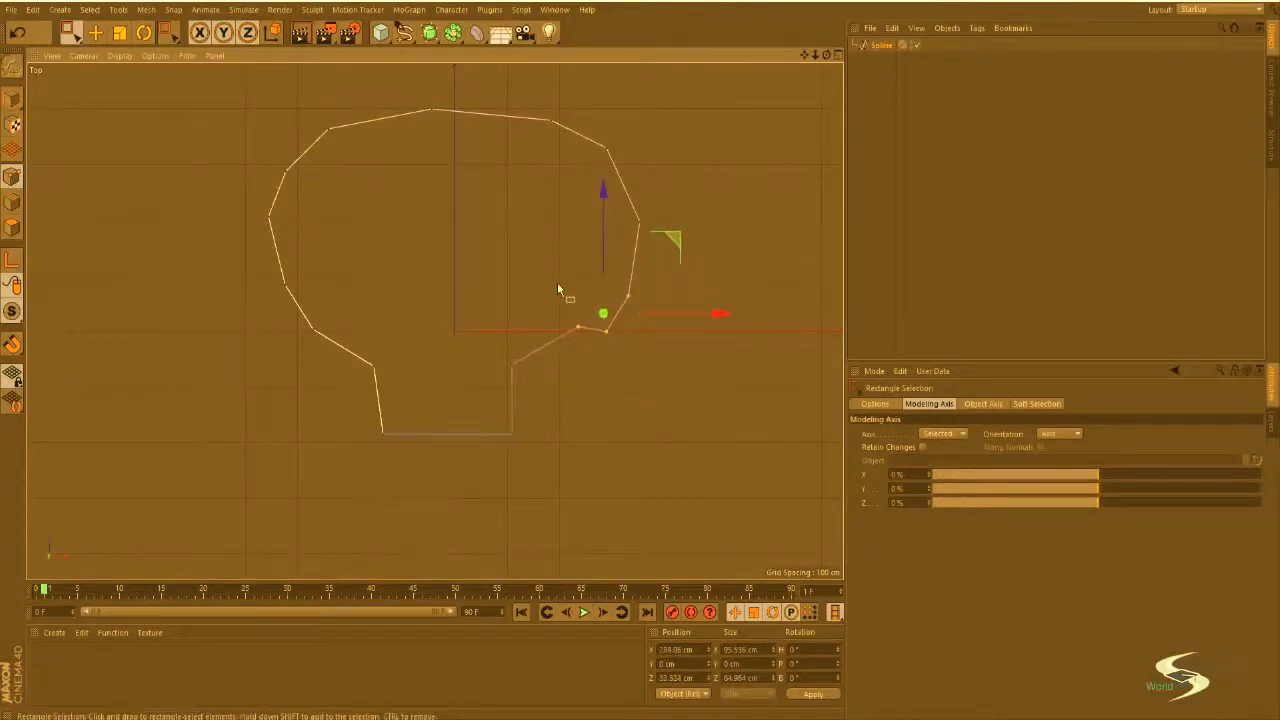
{"action": "left_click_drag", "start_coordinate": [552, 304], "coordinate": [586, 350]}
{"action": "left_click_drag", "start_coordinate": [649, 257], "coordinate": [629, 282]}
Step: Move the neck's upper-left corner point right along X so the neck's left edge runs vertical
{"action": "key", "text": "e"}
{"action": "left_click", "coordinate": [749, 282]}
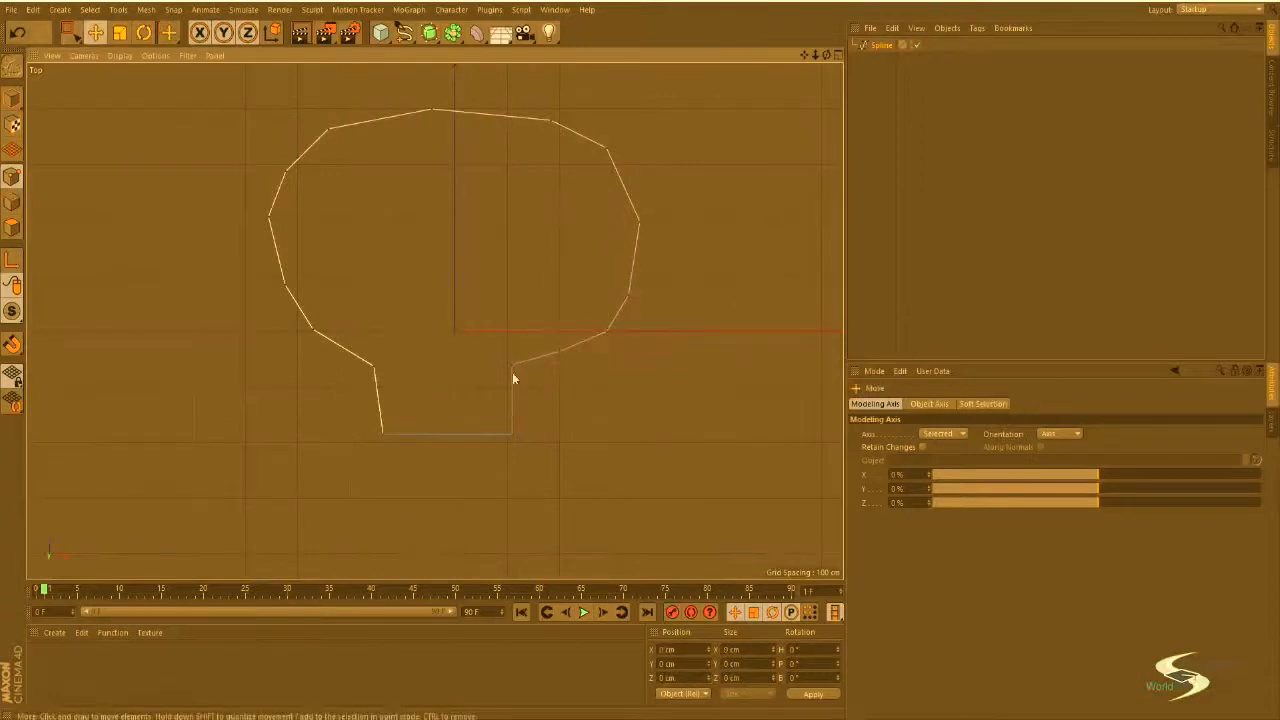
{"action": "left_click", "coordinate": [378, 367]}
{"action": "left_click_drag", "start_coordinate": [474, 366], "coordinate": [497, 366]}
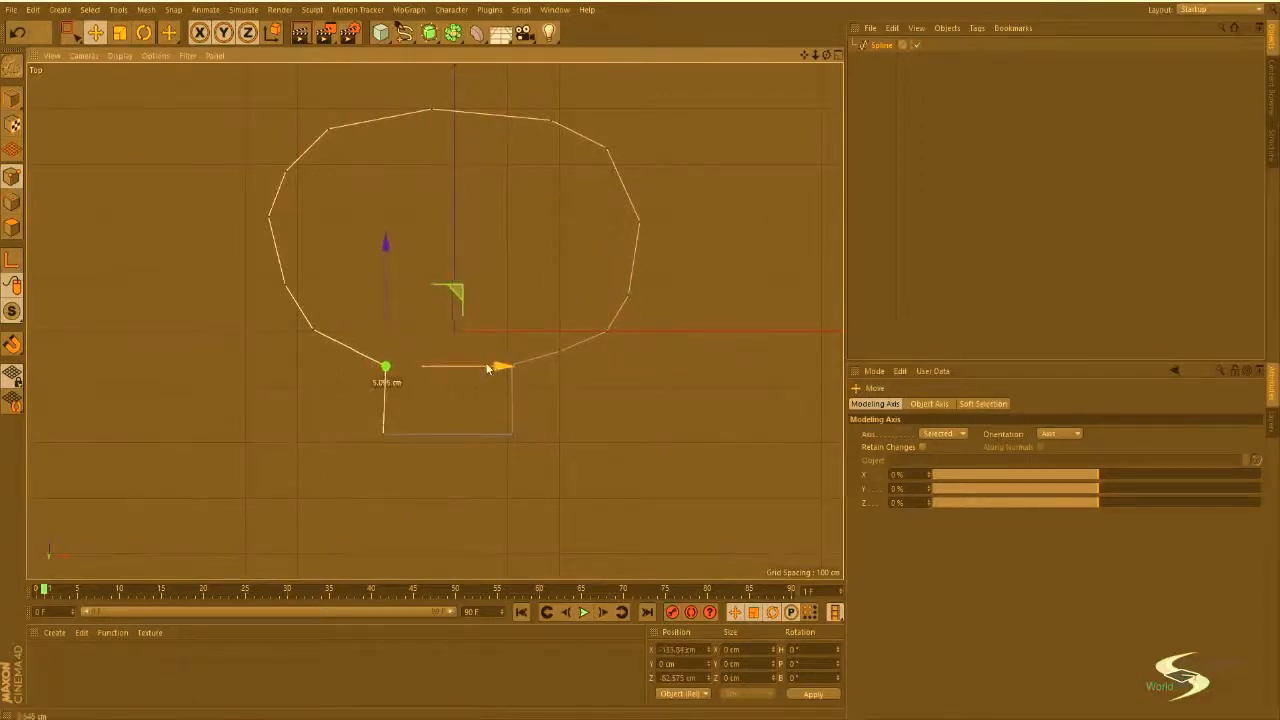
{"action": "left_click", "coordinate": [563, 330]}
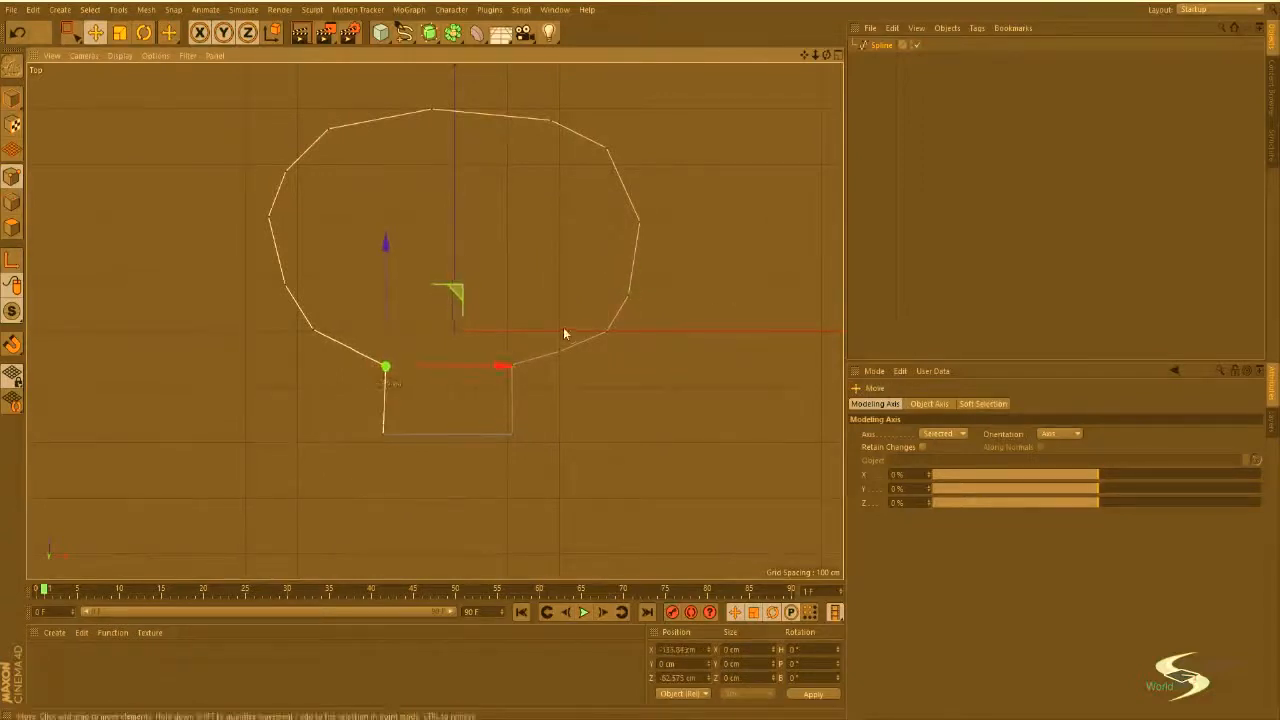
{"action": "left_click", "coordinate": [867, 128]}
{"action": "left_click", "coordinate": [518, 299]}
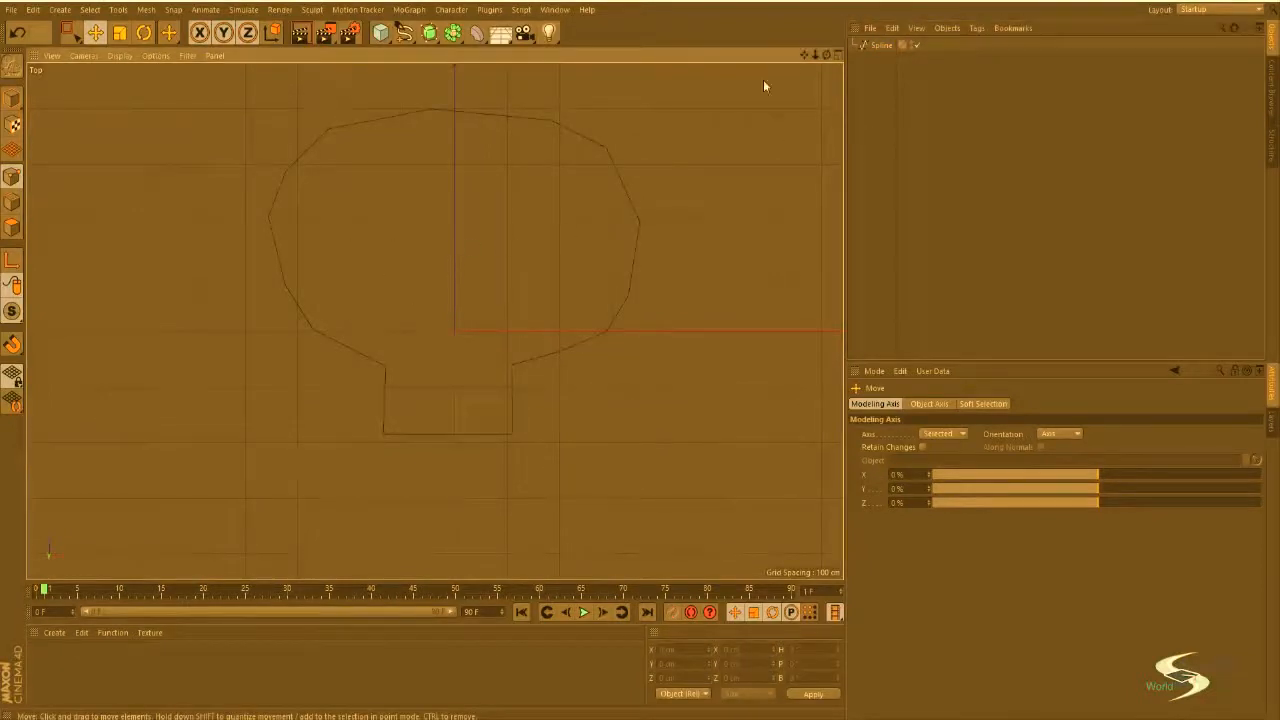
{"action": "left_click", "coordinate": [878, 45]}
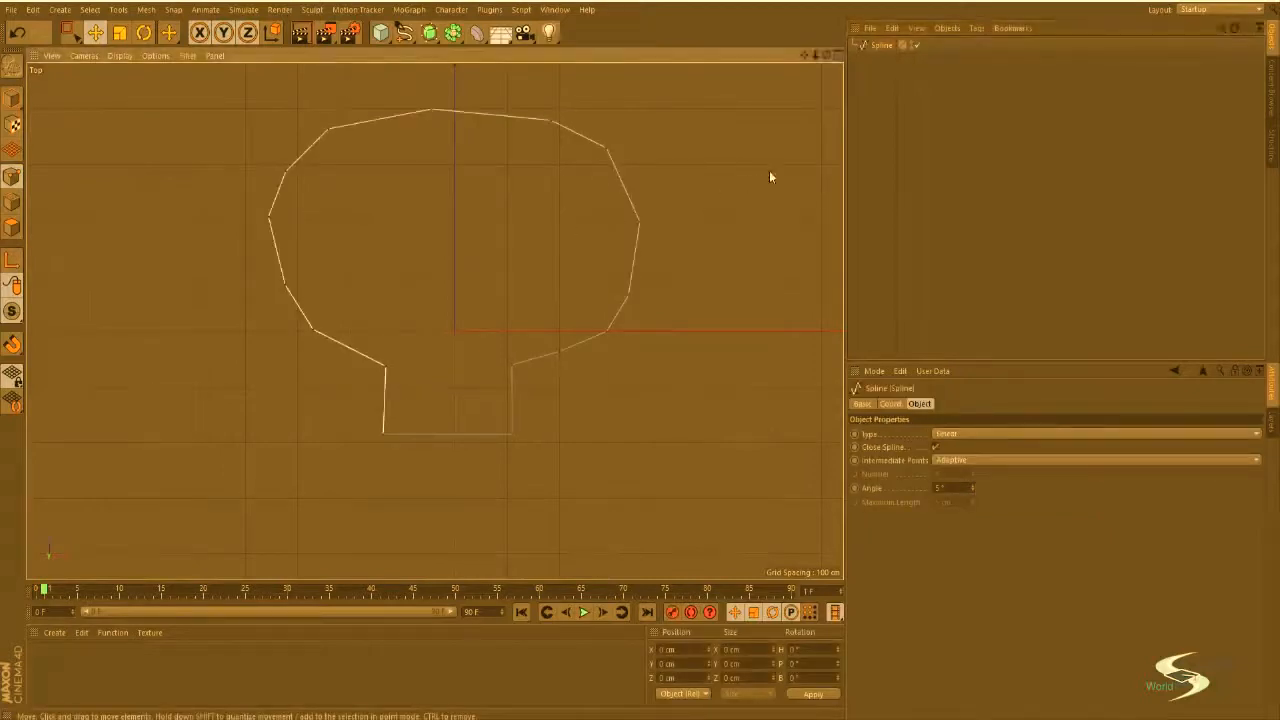
{"action": "left_click", "coordinate": [897, 157]}
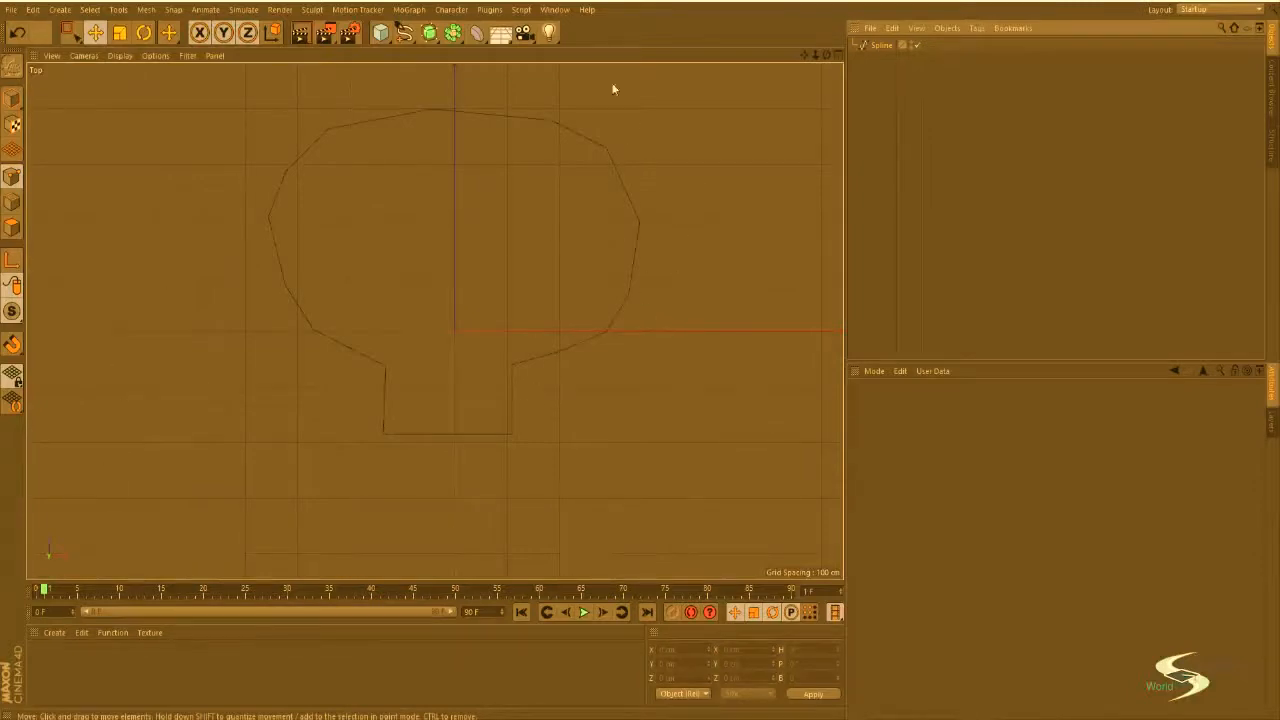
{"action": "left_click_drag", "start_coordinate": [404, 32], "coordinate": [723, 99]}
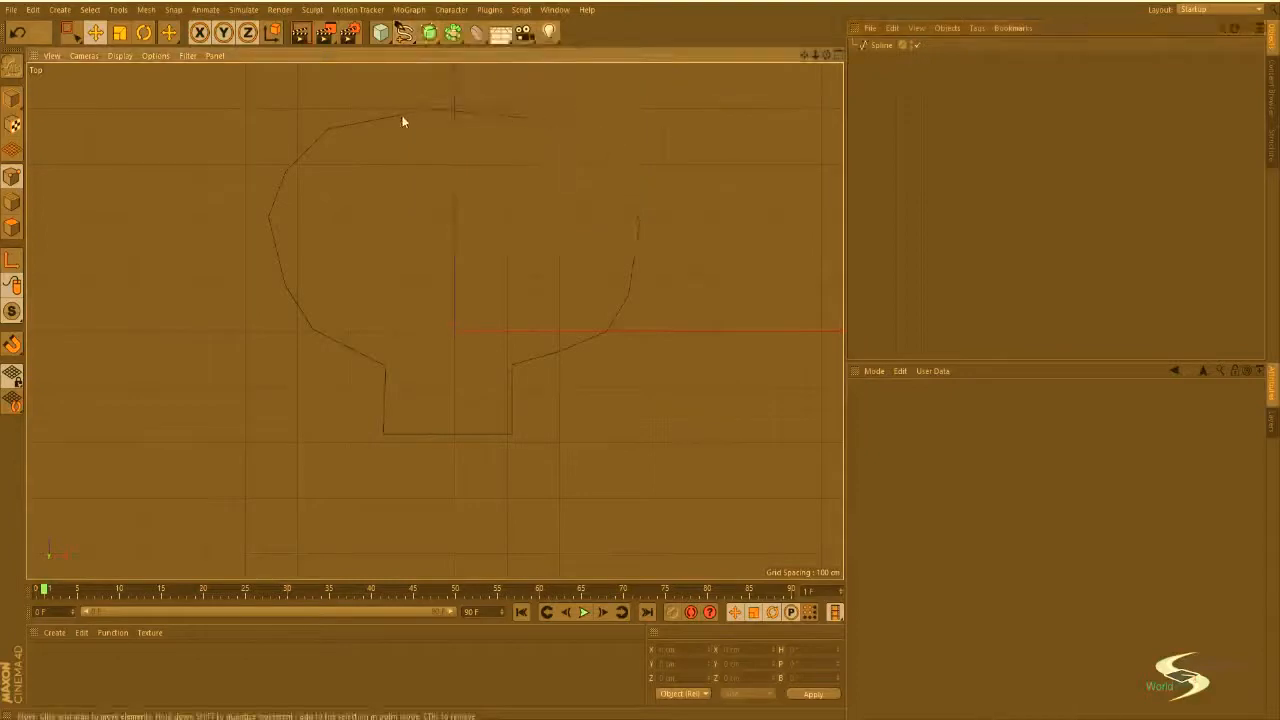
Step: Switch from the Top view to a maximized Perspective view showing the bulb outline obliquely from above
{"action": "middle_click", "coordinate": [499, 207]}
{"action": "middle_click", "coordinate": [285, 236]}
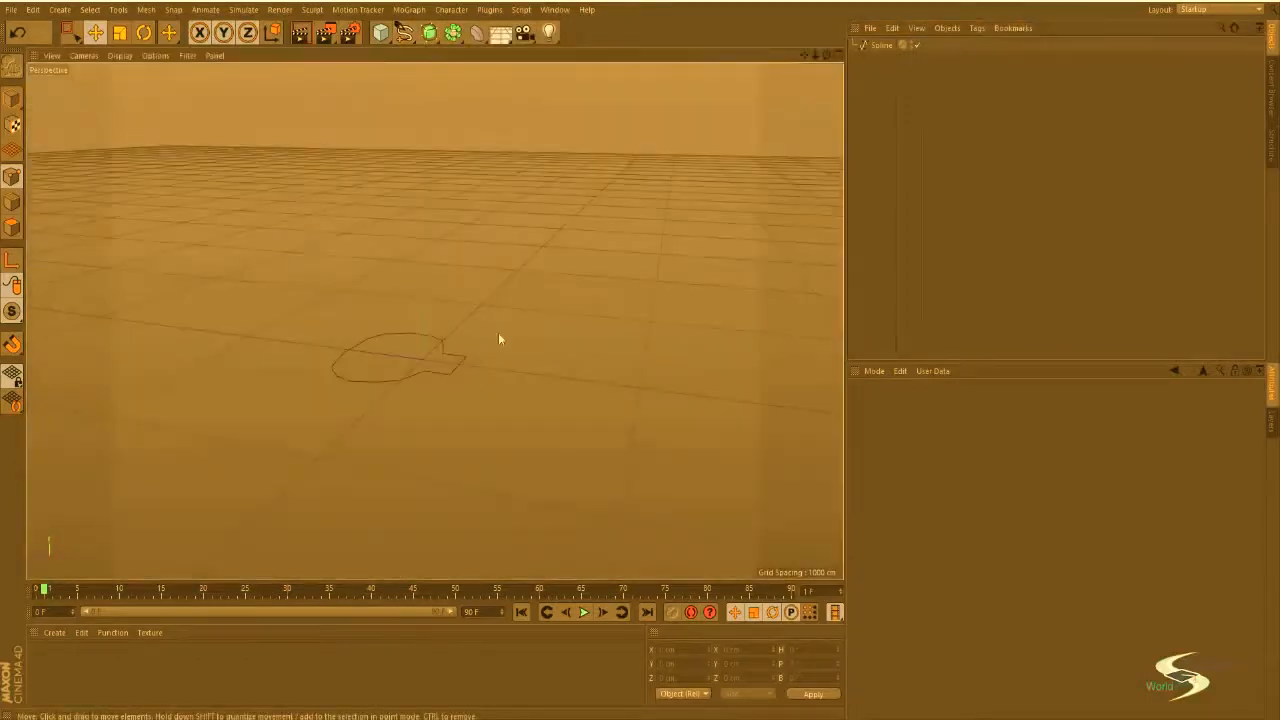
{"action": "left_click_drag", "start_coordinate": [404, 424], "coordinate": [423, 322], "text": "alt"}
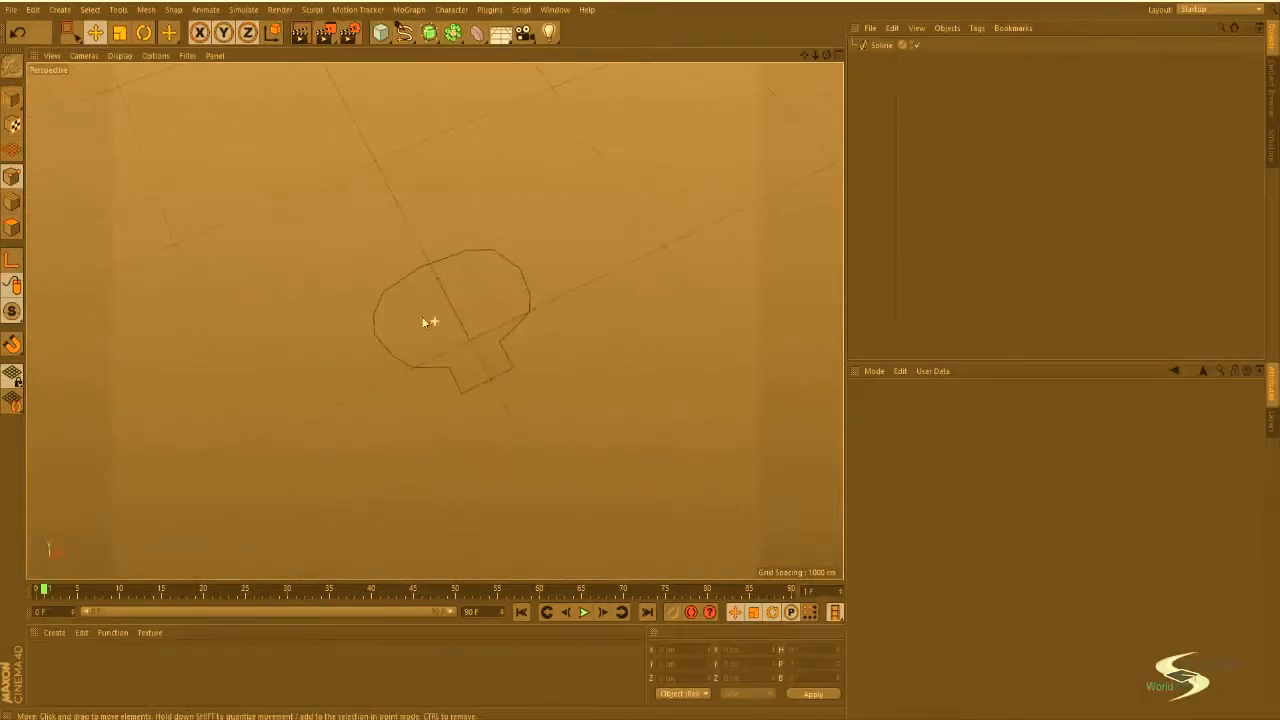
{"action": "left_click", "coordinate": [880, 46]}
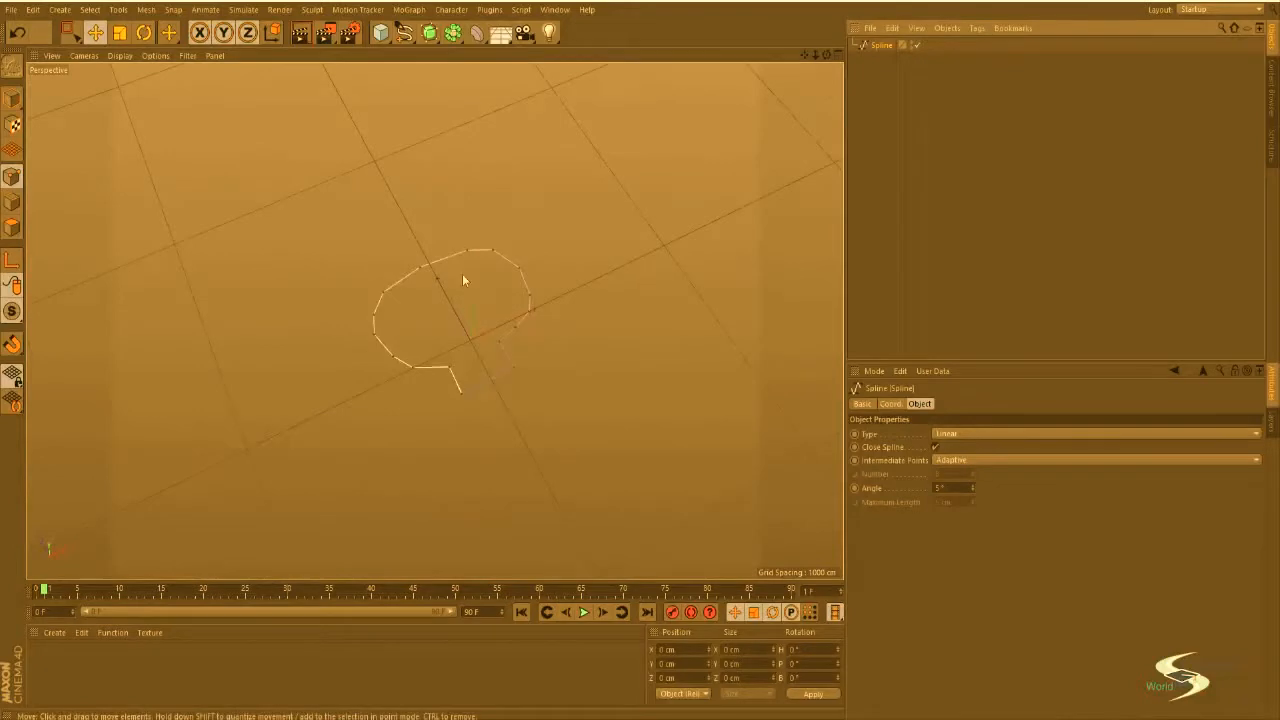
{"action": "left_click", "coordinate": [431, 266]}
{"action": "left_click_drag", "start_coordinate": [454, 188], "coordinate": [459, 185]}
{"action": "left_click", "coordinate": [582, 225]}
{"action": "left_click_drag", "start_coordinate": [430, 298], "coordinate": [539, 303], "text": "alt"}
{"action": "left_click", "coordinate": [884, 141]}
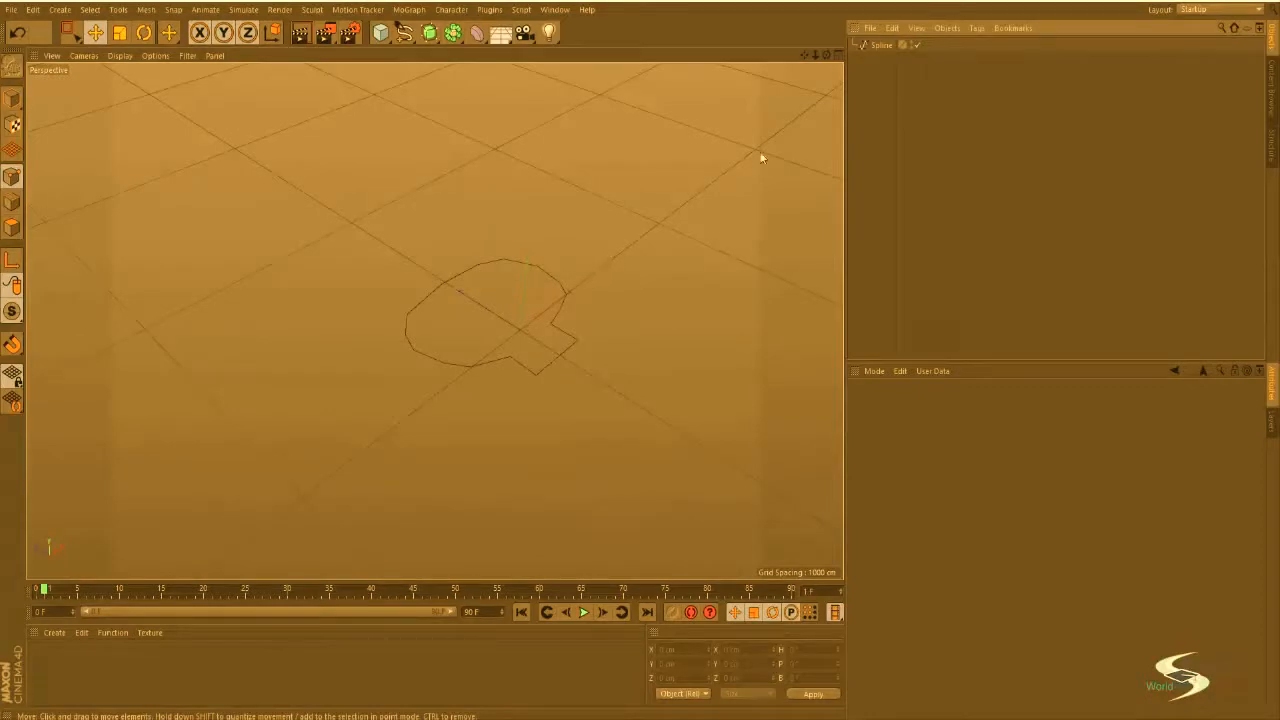
Step: Add an Extrude generator and make the bulb-shaped spline its child
{"action": "left_click", "coordinate": [882, 47]}
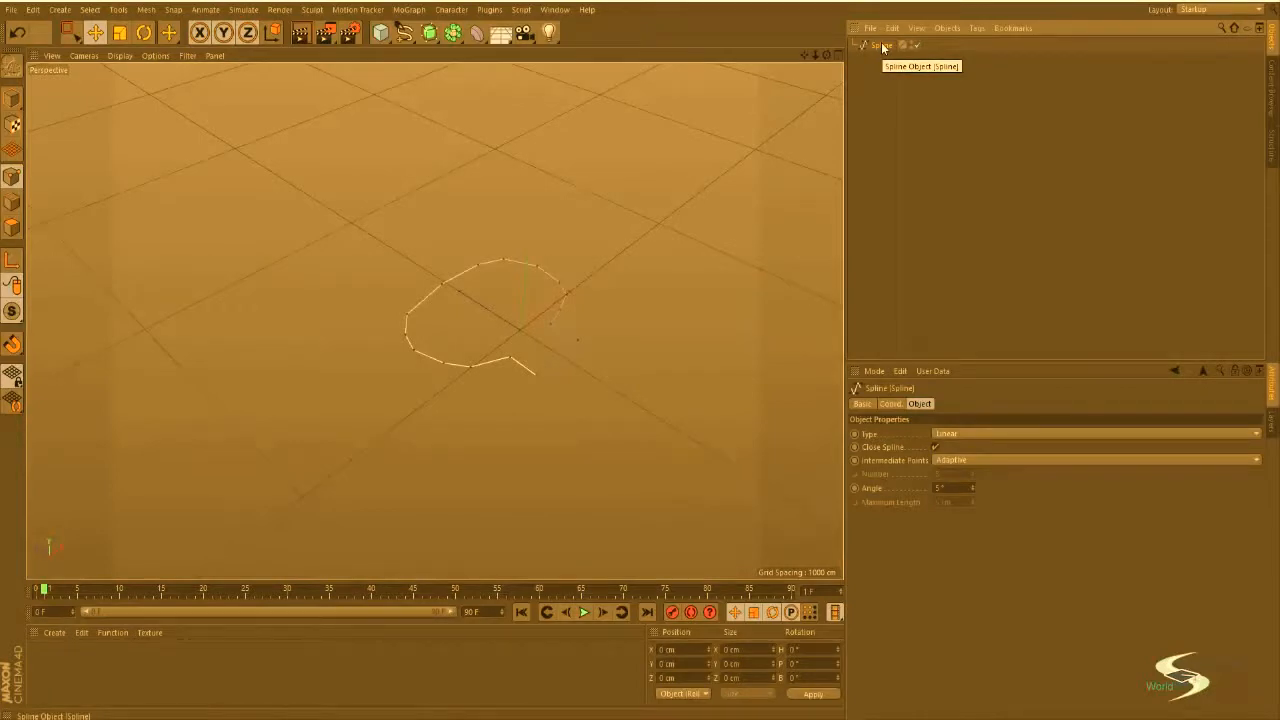
{"action": "left_click", "coordinate": [455, 33]}
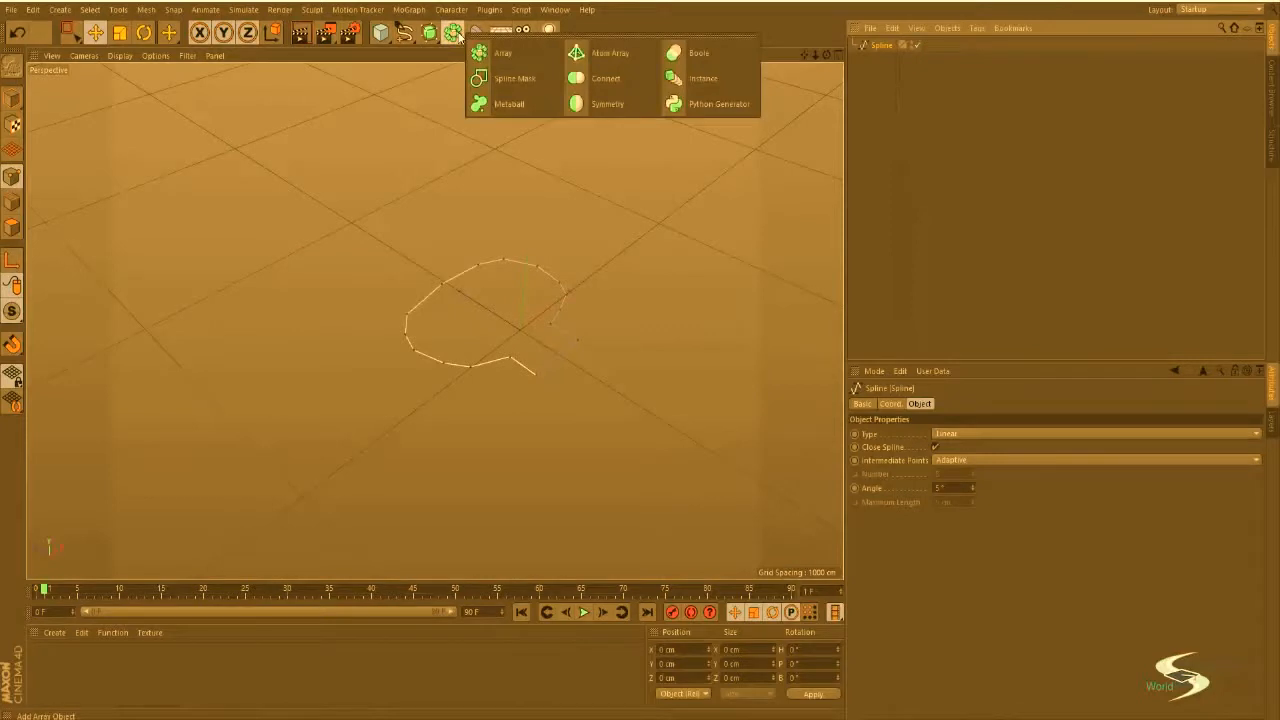
{"action": "left_click", "coordinate": [669, 37]}
{"action": "left_click", "coordinate": [663, 23]}
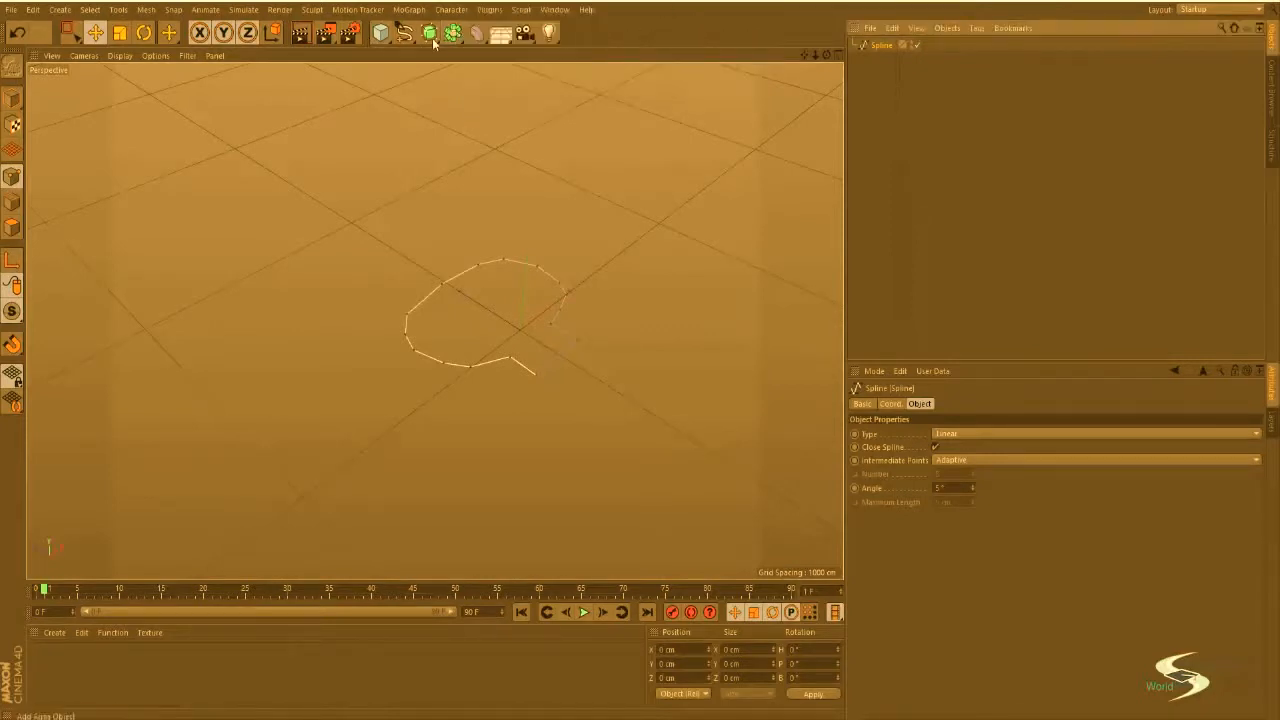
{"action": "left_click_drag", "start_coordinate": [433, 39], "coordinate": [571, 54]}
{"action": "left_click", "coordinate": [889, 65]}
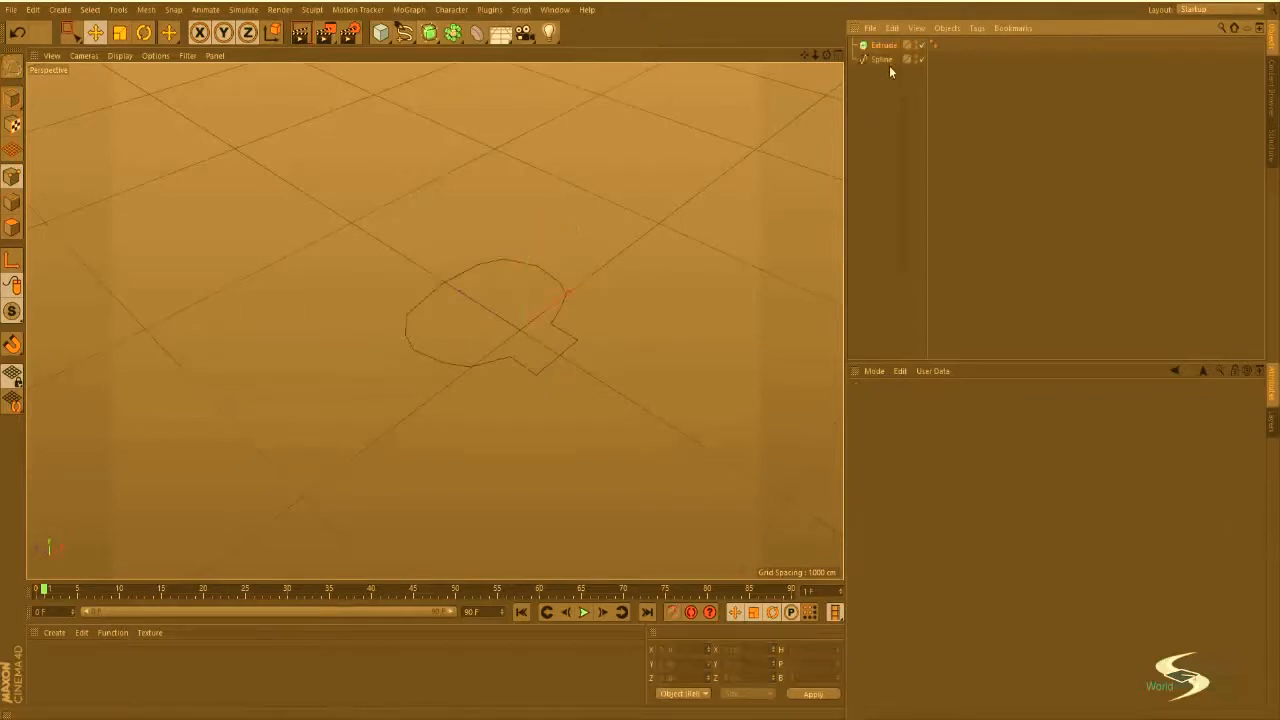
{"action": "left_click", "coordinate": [881, 60]}
{"action": "left_click_drag", "start_coordinate": [880, 62], "coordinate": [889, 45]}
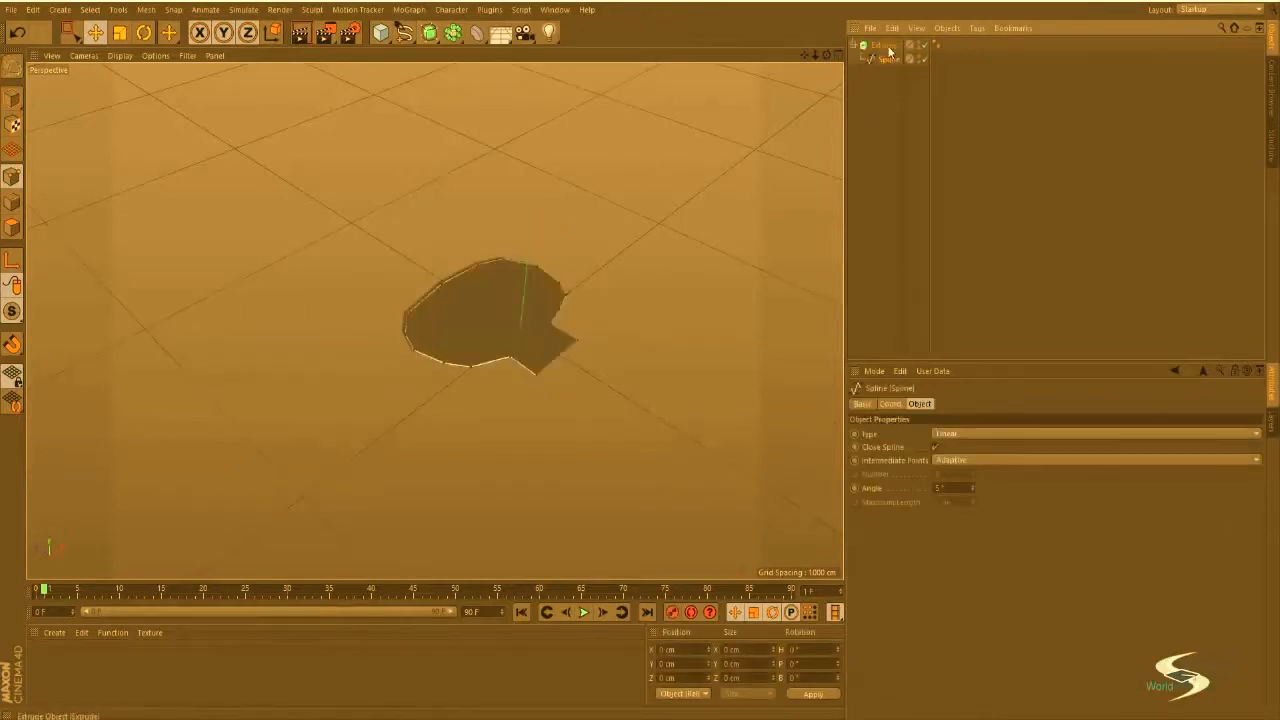
{"action": "left_click", "coordinate": [872, 112]}
Step: Set the Extrude's Movement to 0 cm along Z and 150 cm along Y so the outline is extruded upward
{"action": "scroll", "coordinate": [535, 311], "scroll_direction": "up", "scroll_amount": 3}
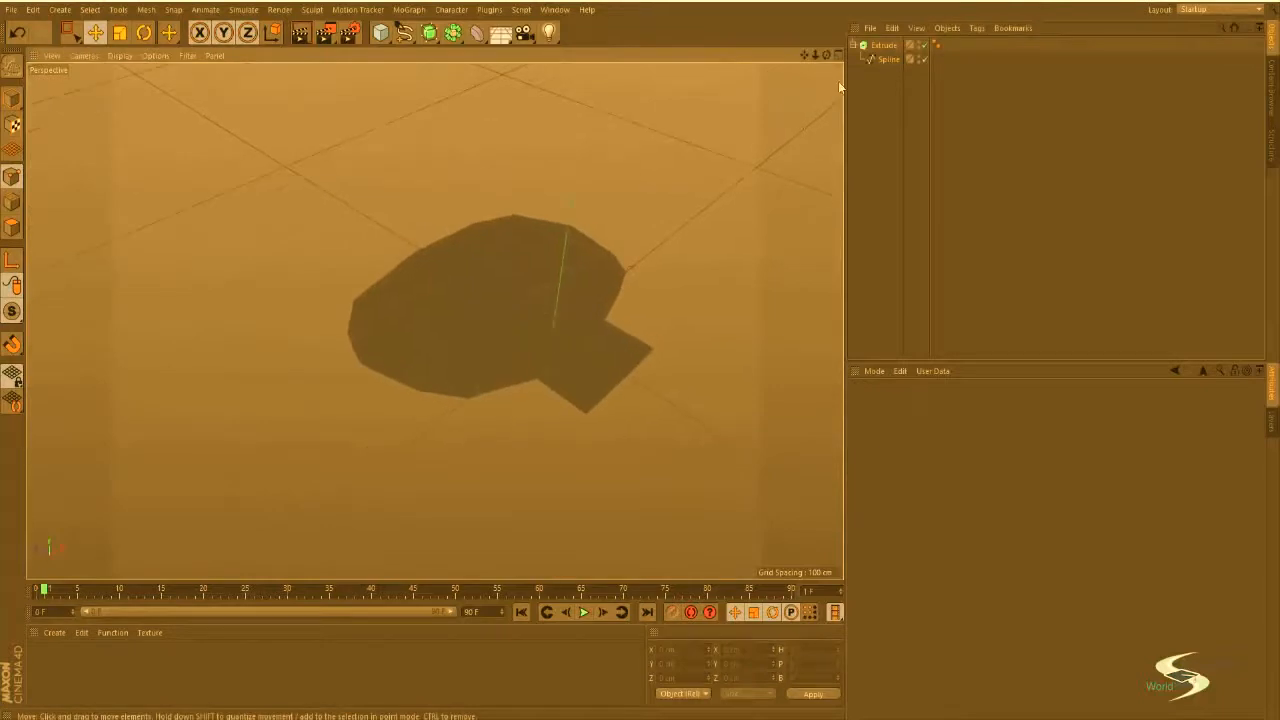
{"action": "left_click", "coordinate": [884, 45]}
{"action": "left_click_drag", "start_coordinate": [1038, 434], "coordinate": [991, 450]}
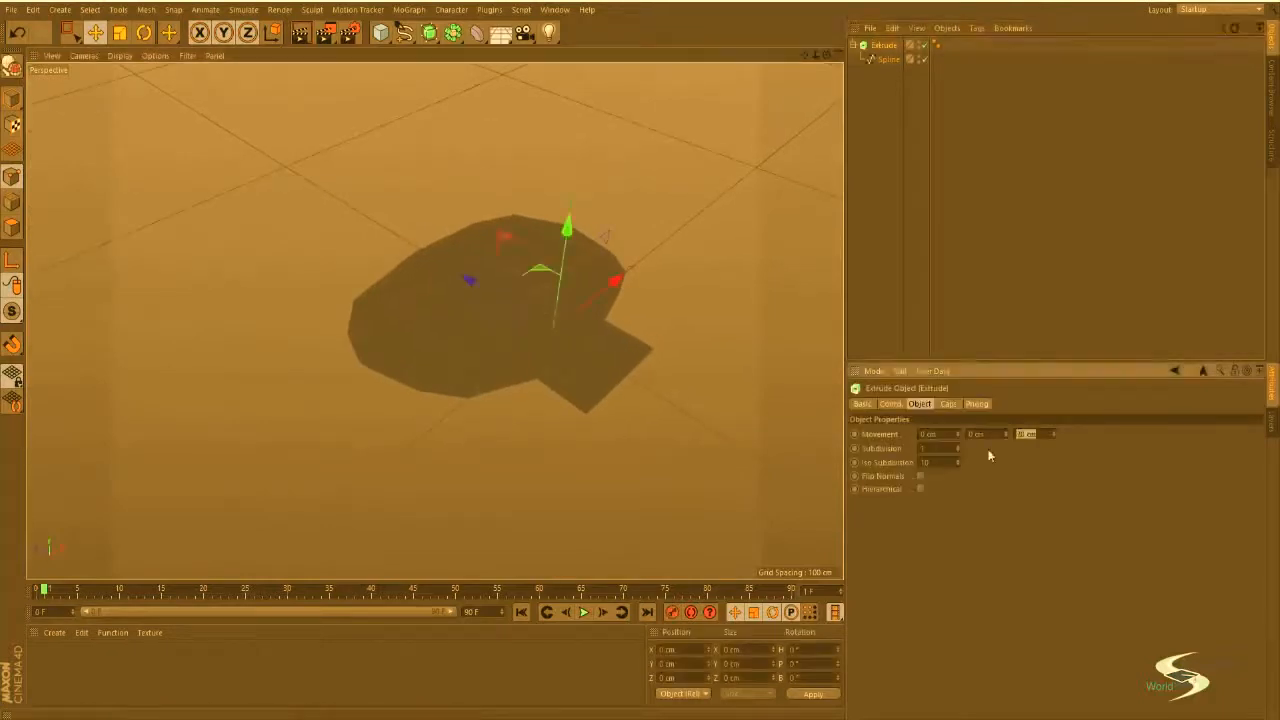
{"action": "type", "text": "0"}
{"action": "key", "text": "Return"}
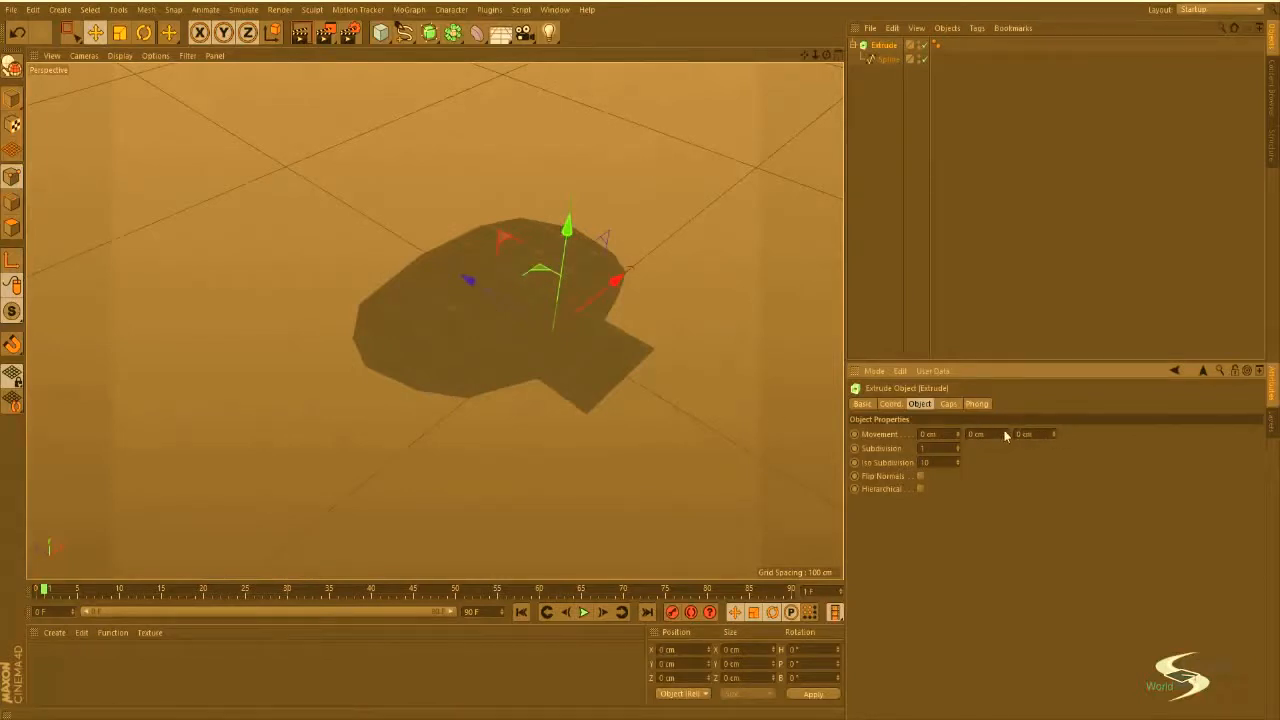
{"action": "left_click_drag", "start_coordinate": [1007, 437], "coordinate": [1007, 352]}
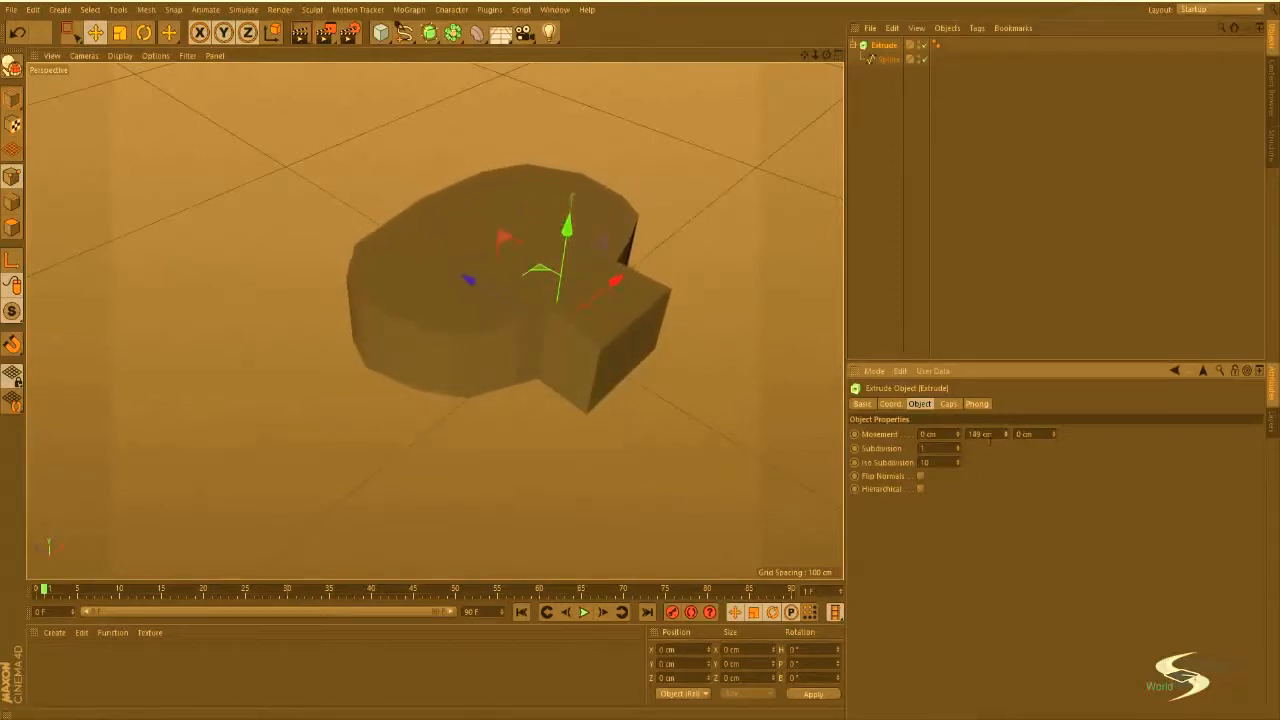
{"action": "left_click", "coordinate": [990, 440]}
{"action": "type", "text": "150"}
{"action": "left_click", "coordinate": [886, 246]}
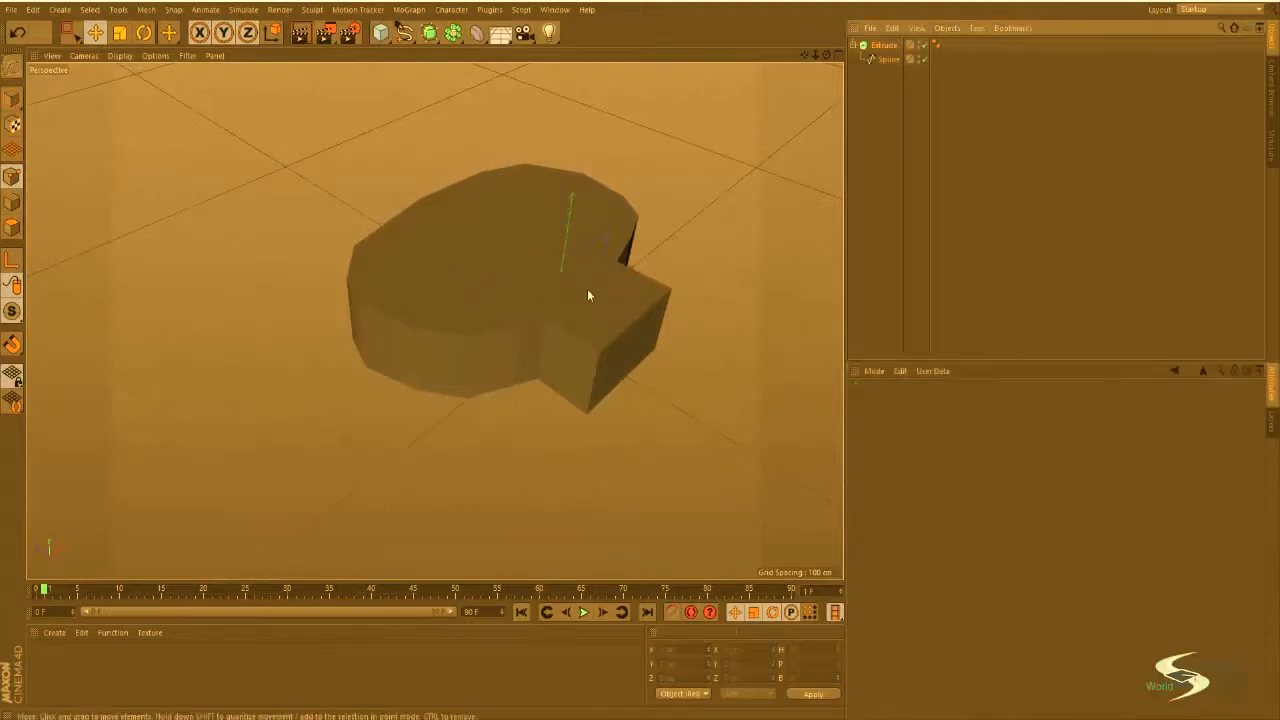
{"action": "middle_click_drag", "start_coordinate": [587, 290], "coordinate": [448, 428], "text": "alt"}
{"action": "left_click_drag", "start_coordinate": [448, 428], "coordinate": [556, 289], "text": "alt"}
{"action": "left_click_drag", "start_coordinate": [556, 289], "coordinate": [575, 337]}
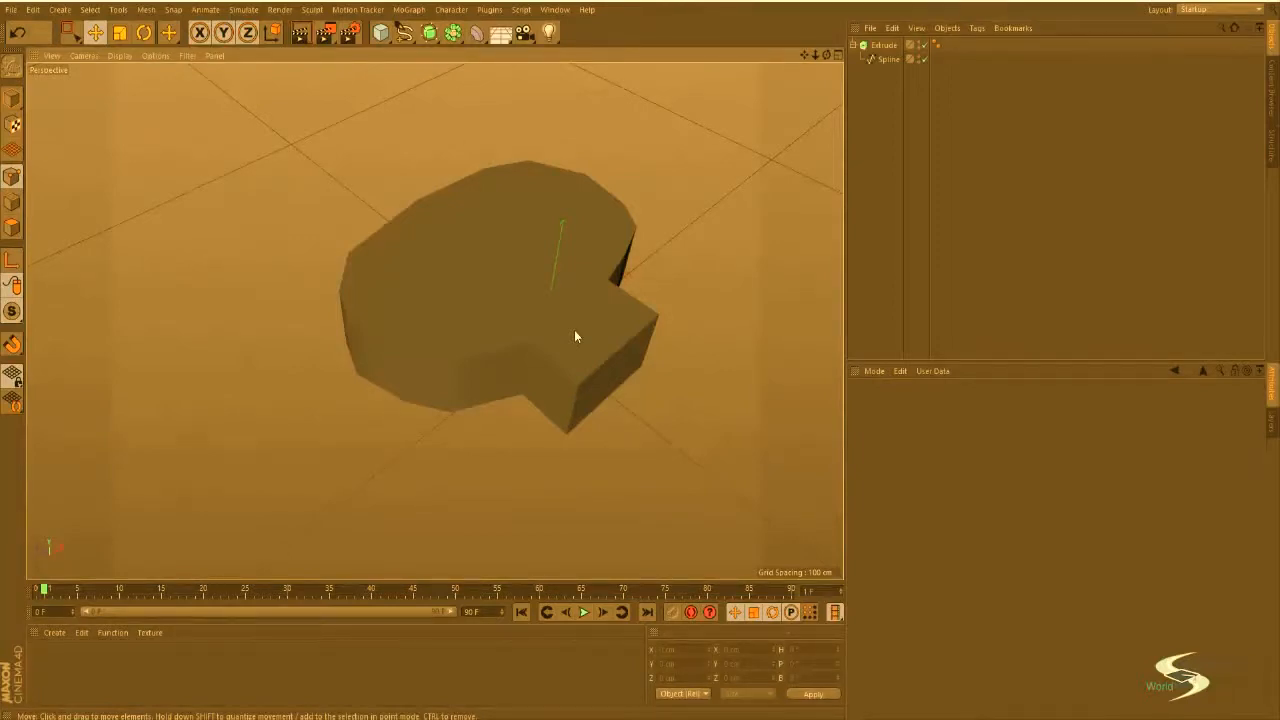
{"action": "left_click", "coordinate": [883, 45]}
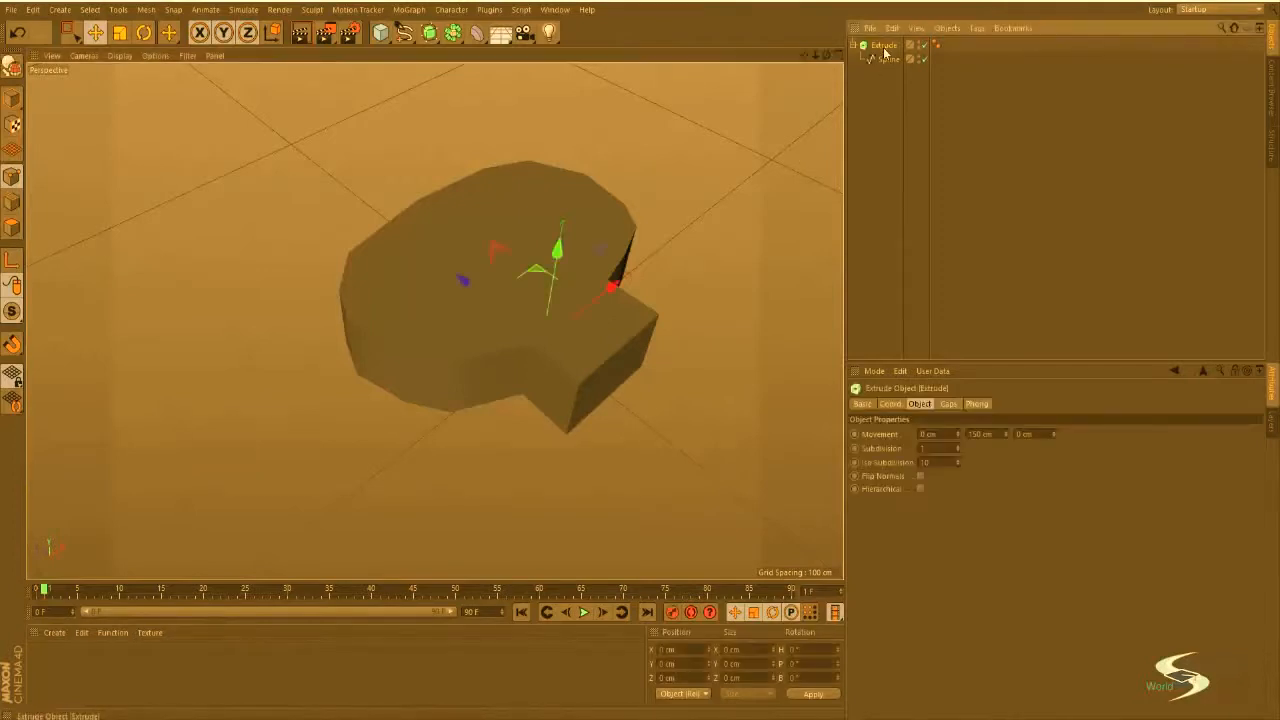
{"action": "key", "text": "ctrl+z"}
{"action": "left_click", "coordinate": [888, 167]}
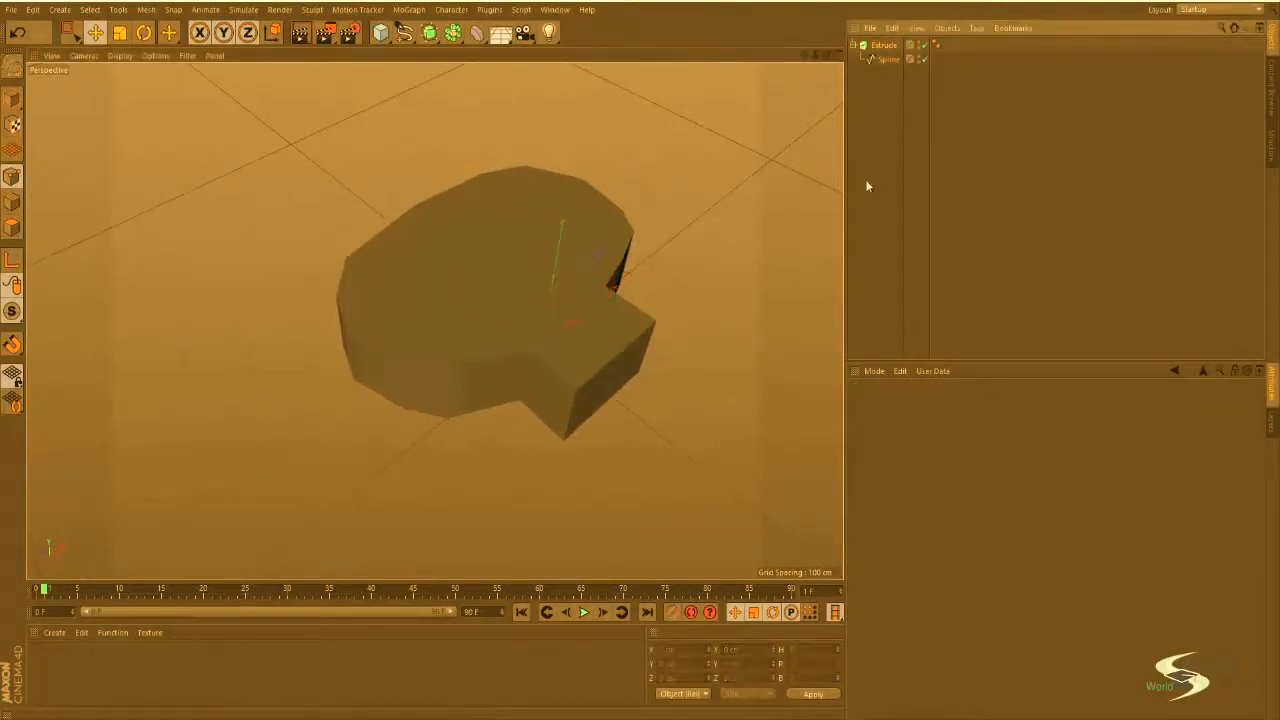
{"action": "key", "text": "ctrl+z"}
{"action": "key", "text": "ctrl+y"}
{"action": "key", "text": "ctrl+y"}
{"action": "key", "text": "ctrl+y"}
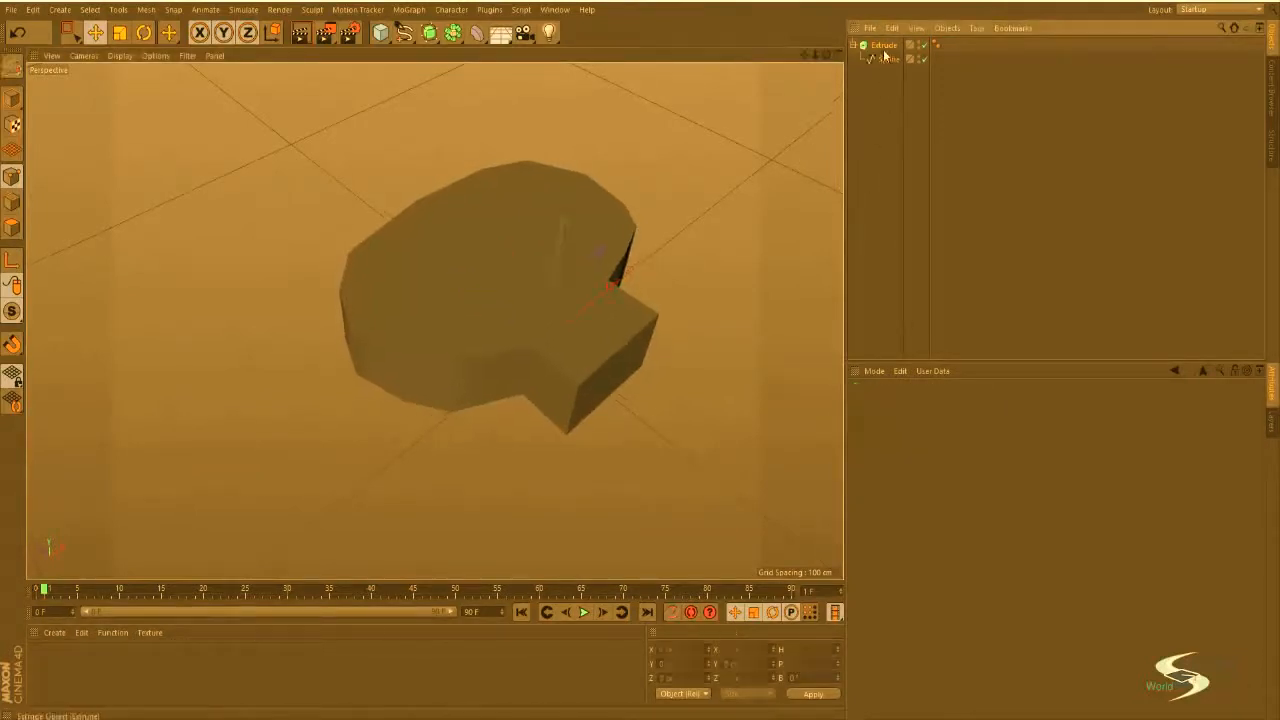
Step: Examine the extruded solid from low and high angles, along with the object settings of its source spline and the Extrude
{"action": "left_click", "coordinate": [886, 59]}
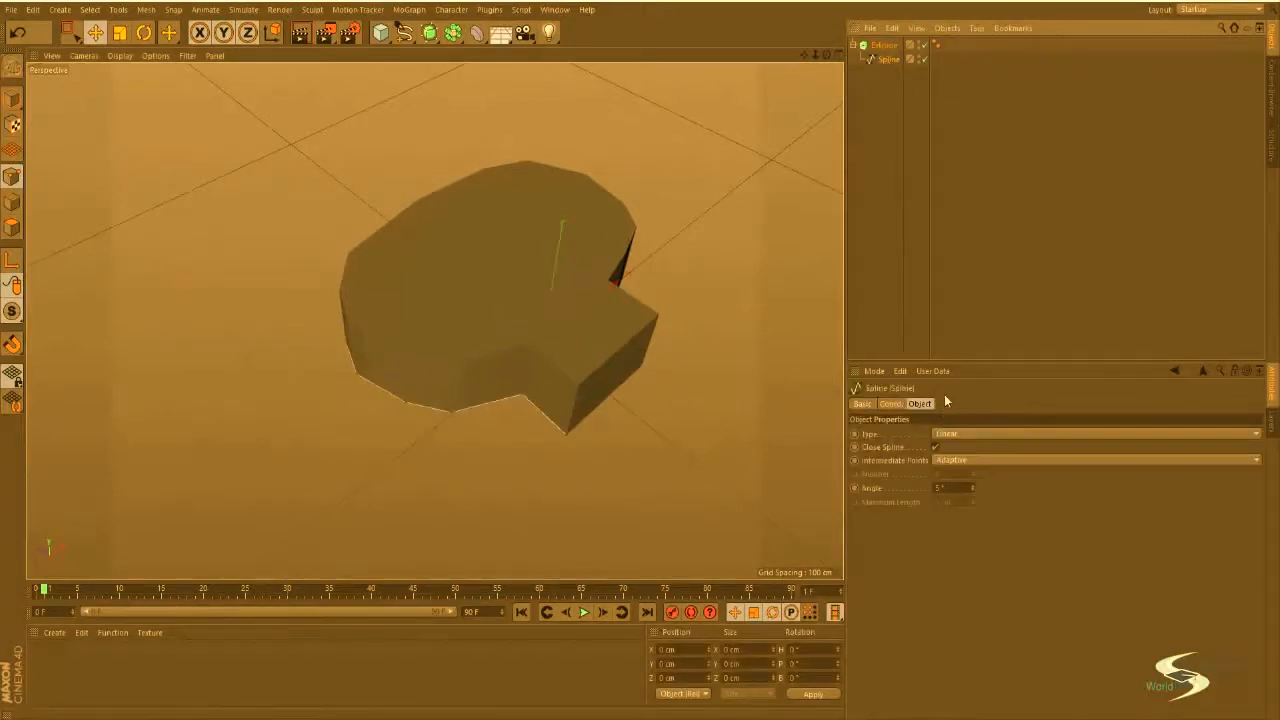
{"action": "left_click_drag", "start_coordinate": [642, 376], "coordinate": [610, 295], "text": "alt"}
{"action": "left_click", "coordinate": [874, 45]}
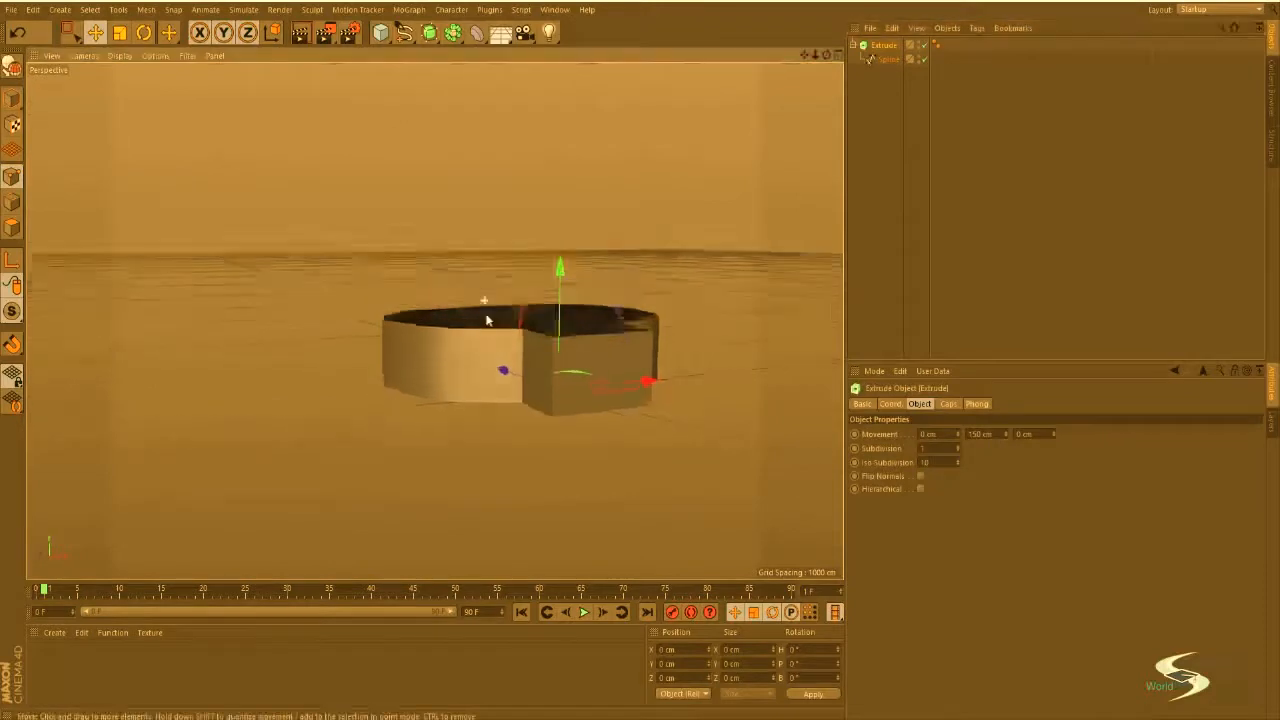
{"action": "left_click_drag", "start_coordinate": [486, 309], "coordinate": [584, 396], "text": "alt"}
{"action": "right_click_drag", "start_coordinate": [584, 396], "coordinate": [637, 359], "text": "alt"}
{"action": "middle_click_drag", "start_coordinate": [637, 359], "coordinate": [549, 344], "text": "alt"}
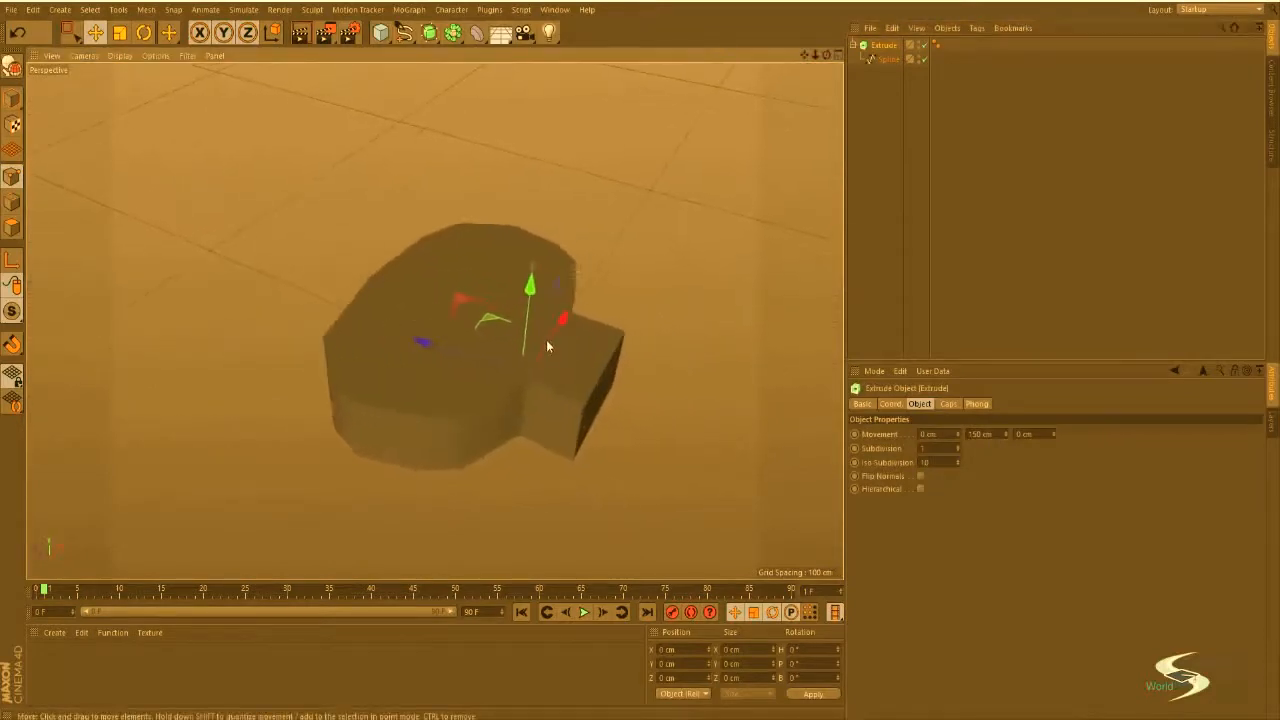
{"action": "left_click_drag", "start_coordinate": [592, 345], "coordinate": [549, 332], "text": "alt"}
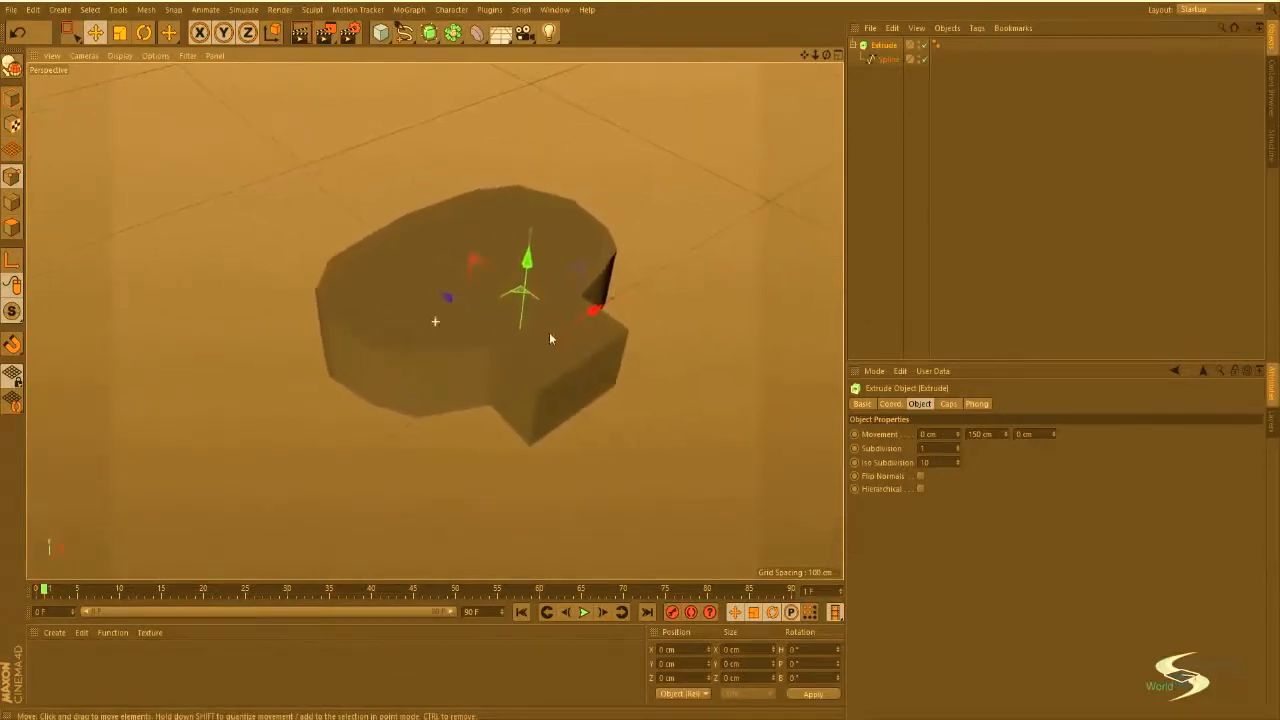
Step: Set both the Start and End caps of the Extrude to Fillet Cap and check the bevelled edge up close
{"action": "left_click", "coordinate": [948, 404]}
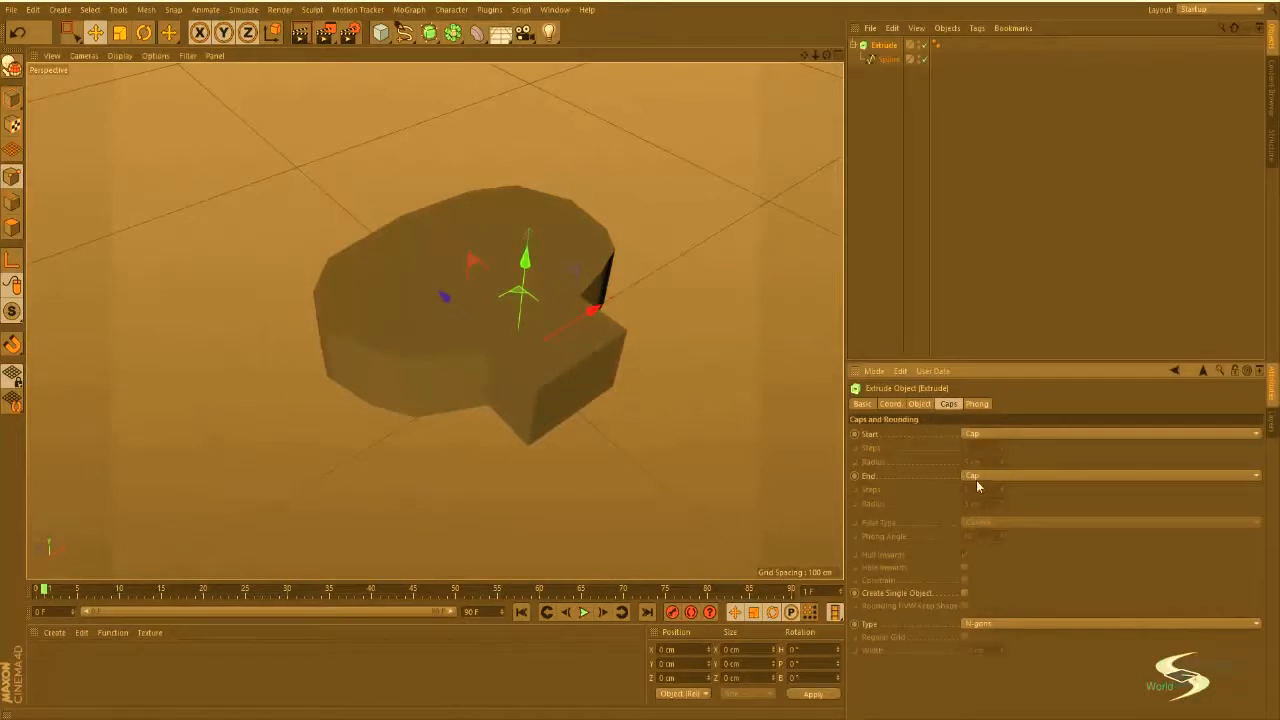
{"action": "left_click", "coordinate": [987, 433]}
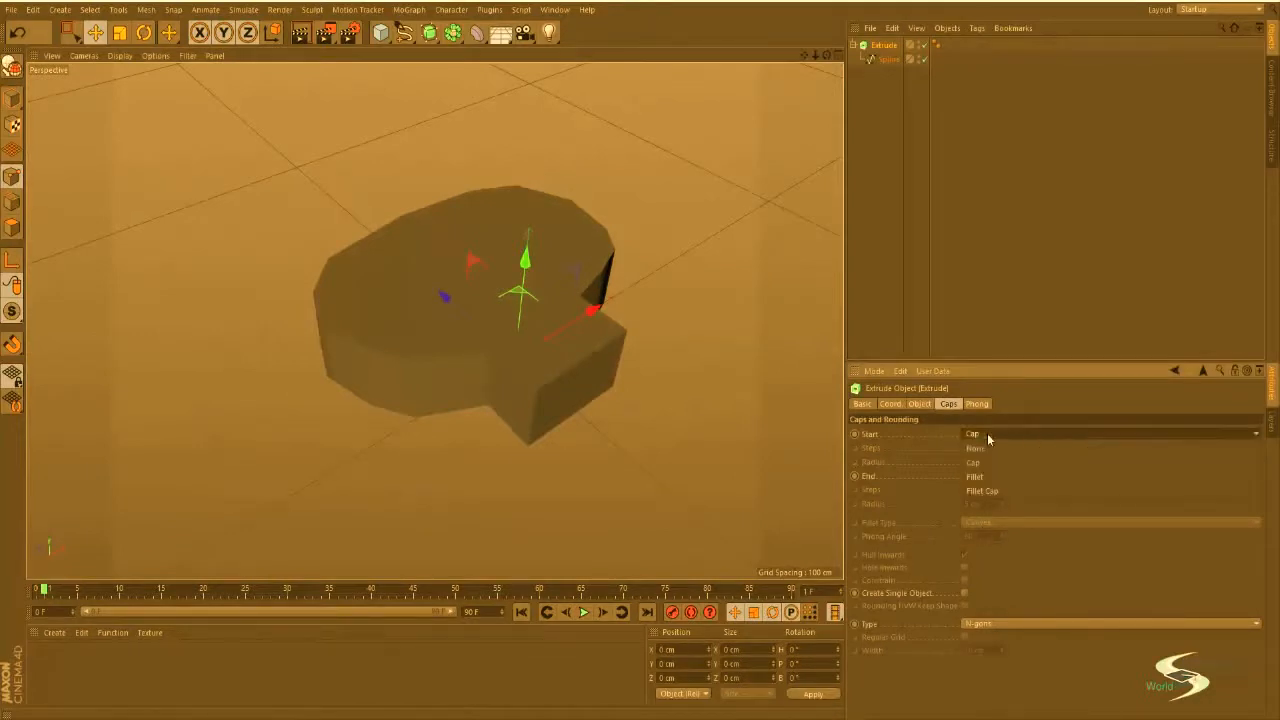
{"action": "left_click", "coordinate": [995, 492]}
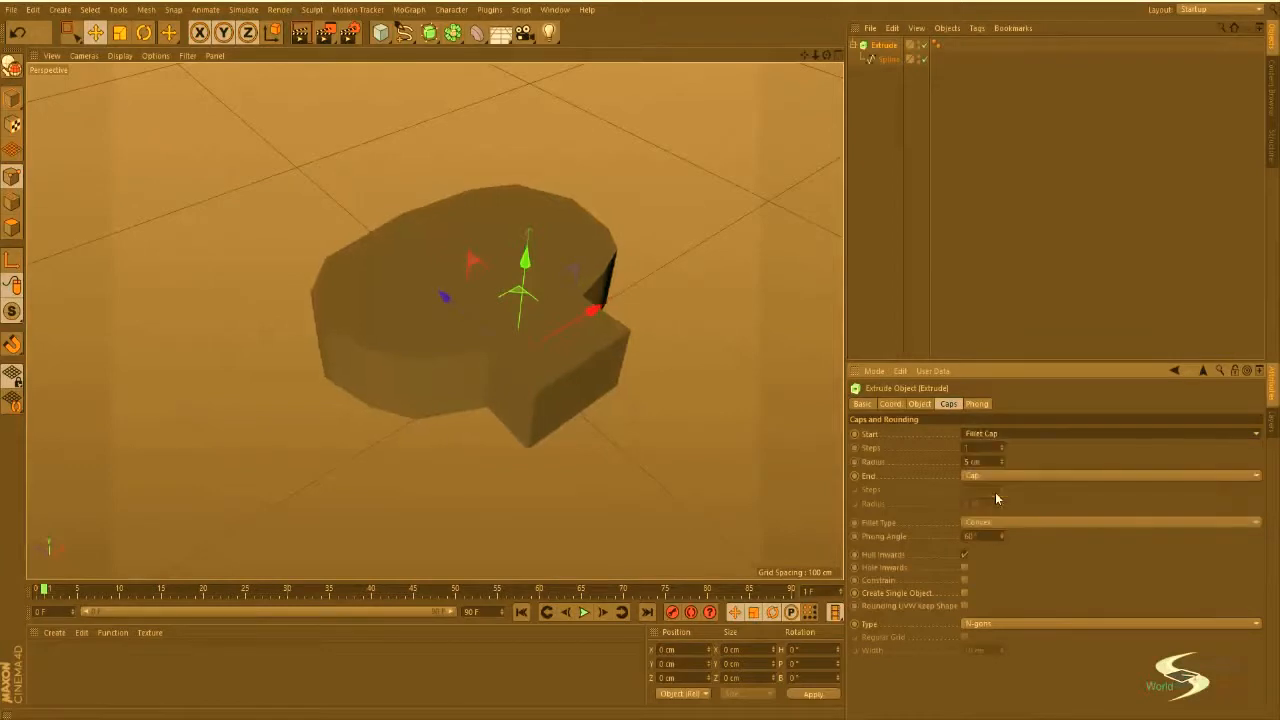
{"action": "left_click", "coordinate": [984, 473]}
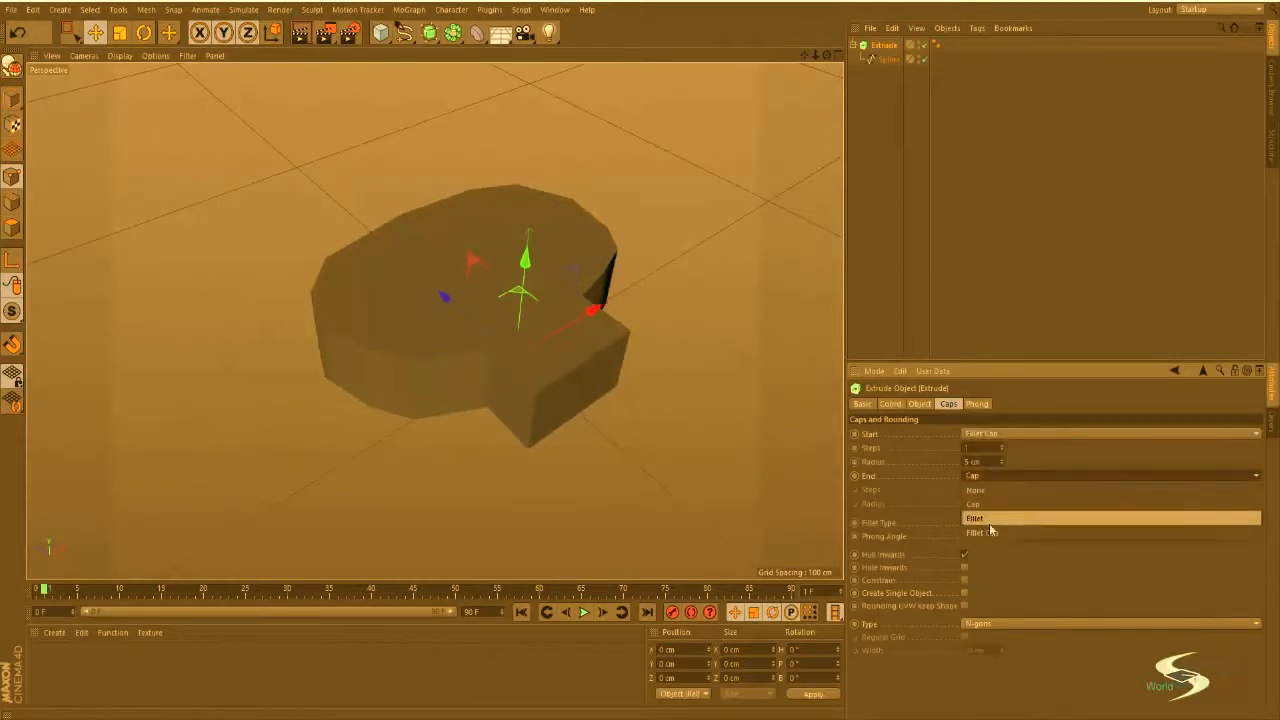
{"action": "left_click", "coordinate": [991, 532]}
{"action": "left_click_drag", "start_coordinate": [618, 411], "coordinate": [565, 358], "text": "alt"}
{"action": "right_click_drag", "start_coordinate": [565, 358], "coordinate": [633, 415], "text": "alt"}
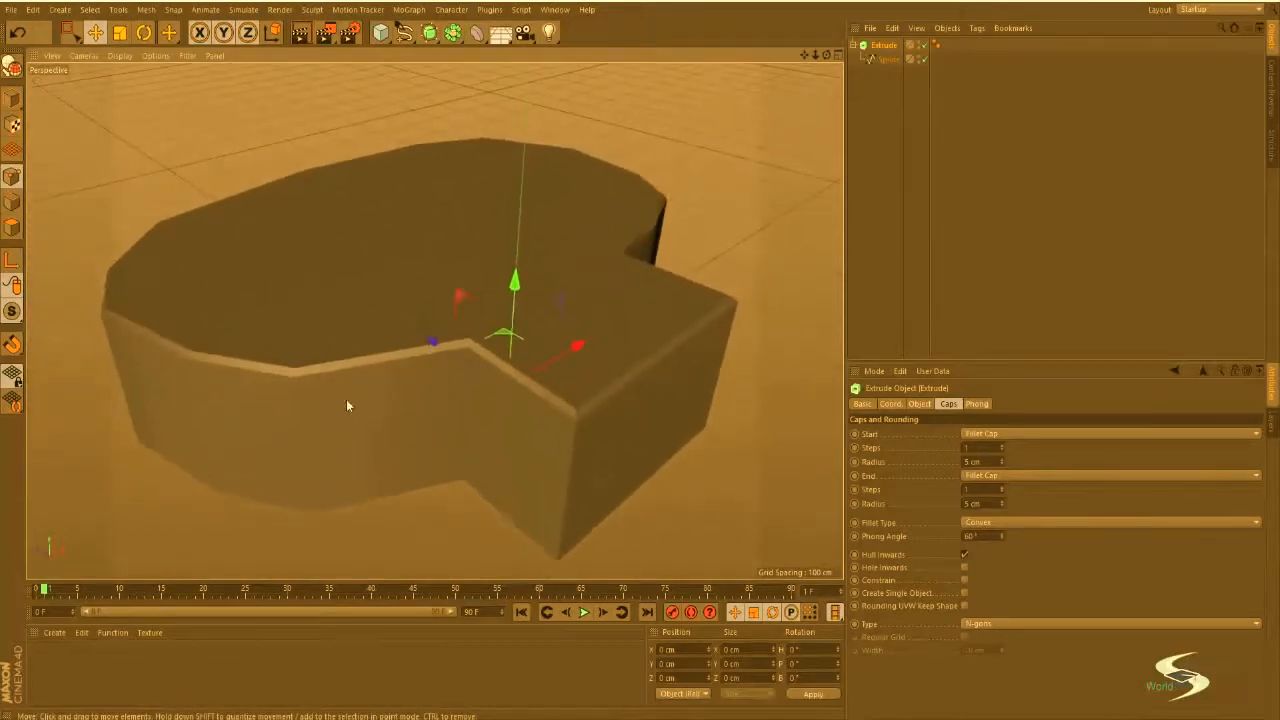
{"action": "left_click_drag", "start_coordinate": [347, 401], "coordinate": [367, 450], "text": "alt"}
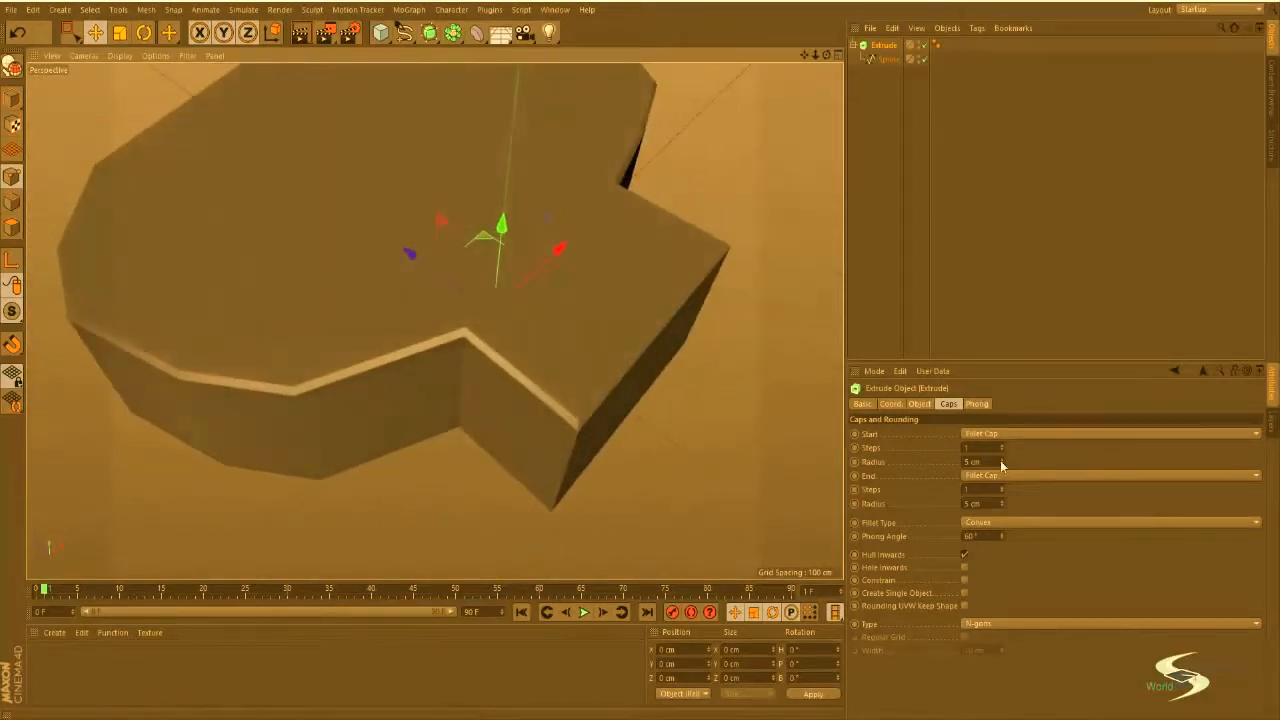
Step: Try a different Start fillet radius, undo it, and set the End cap of the Extrude back to Cap
{"action": "left_click_drag", "start_coordinate": [1001, 463], "coordinate": [1001, 454]}
{"action": "key", "text": "ctrl+z"}
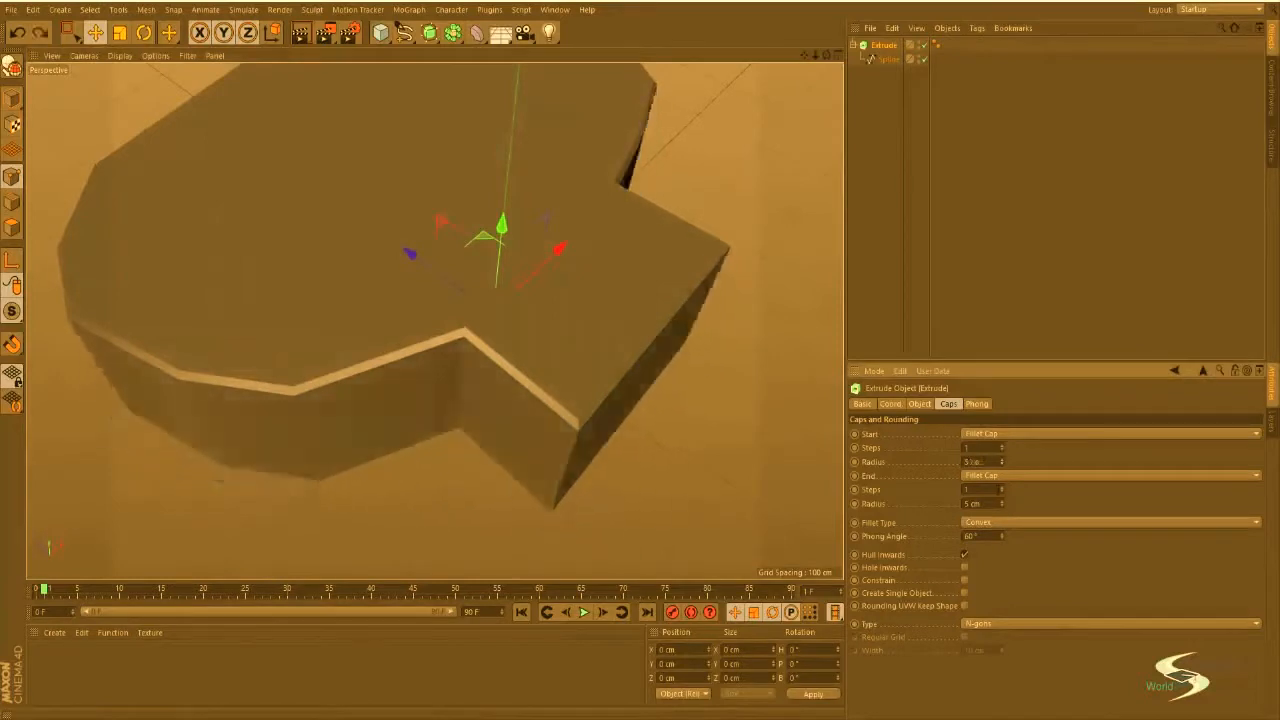
{"action": "left_click", "coordinate": [1011, 476]}
{"action": "left_click", "coordinate": [1005, 504]}
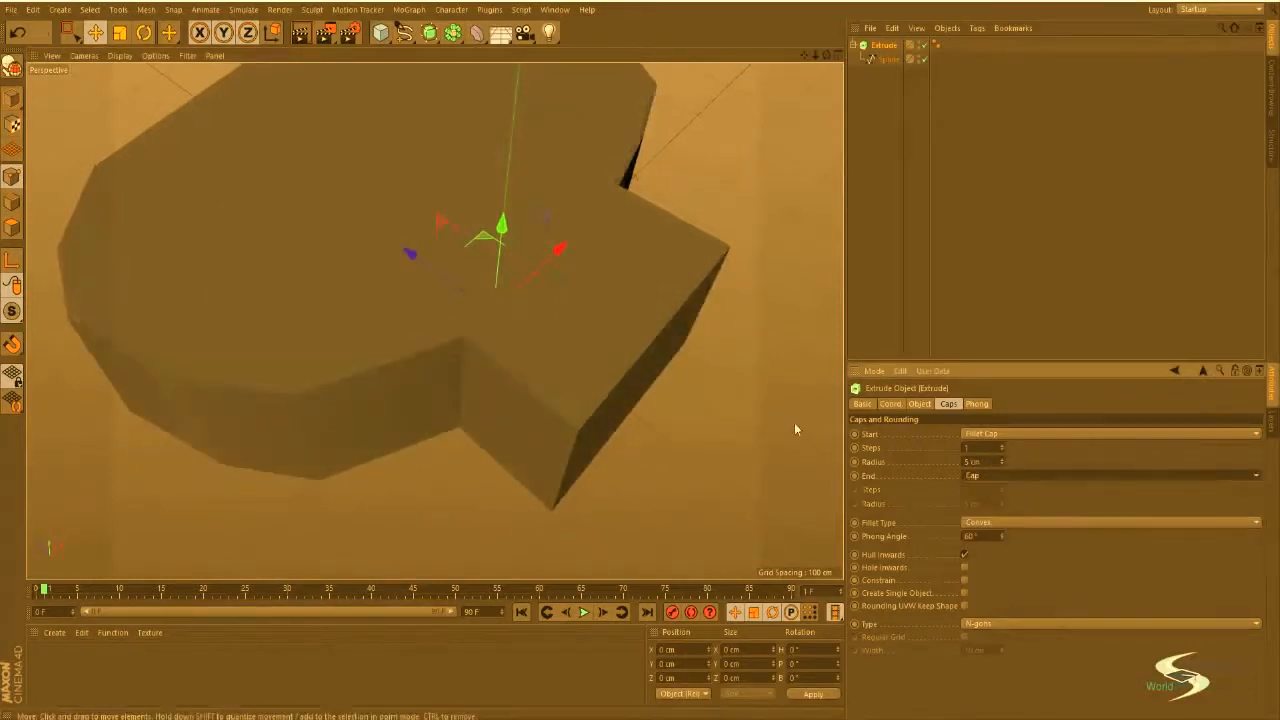
Step: Set the Extrude's End cap to Fillet Cap and its Start cap to None
{"action": "left_click", "coordinate": [993, 476]}
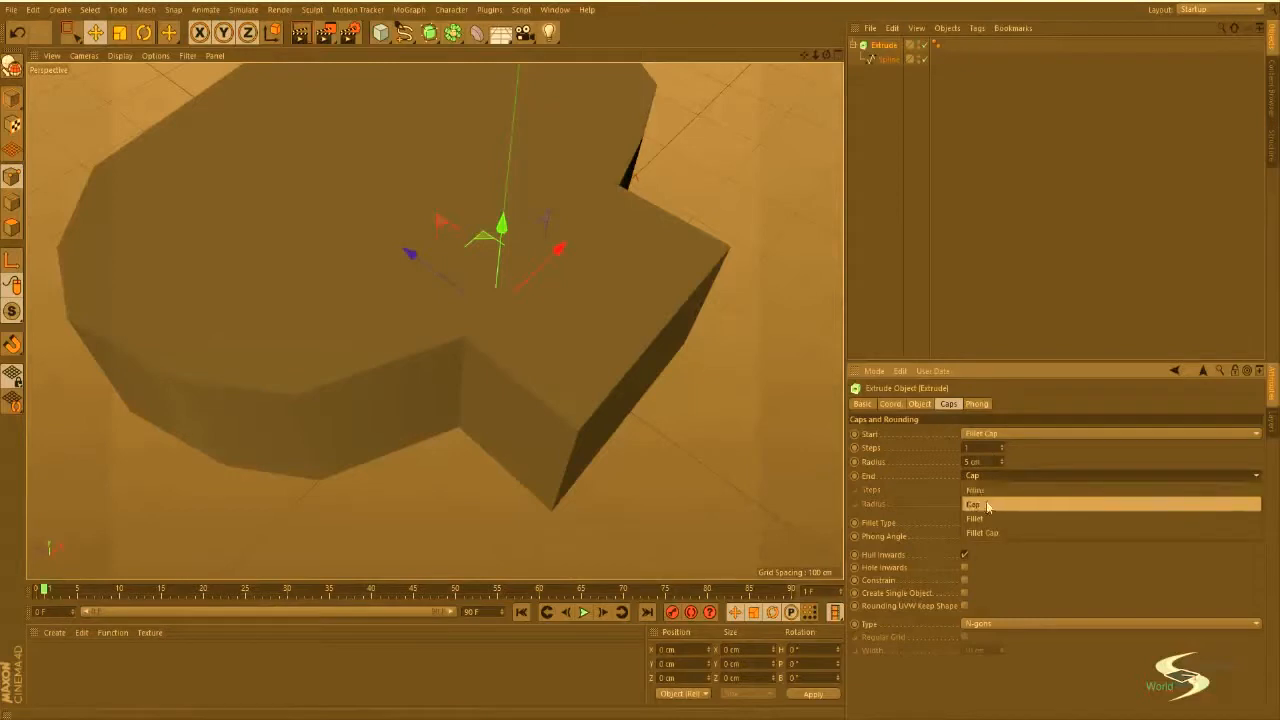
{"action": "left_click", "coordinate": [985, 503]}
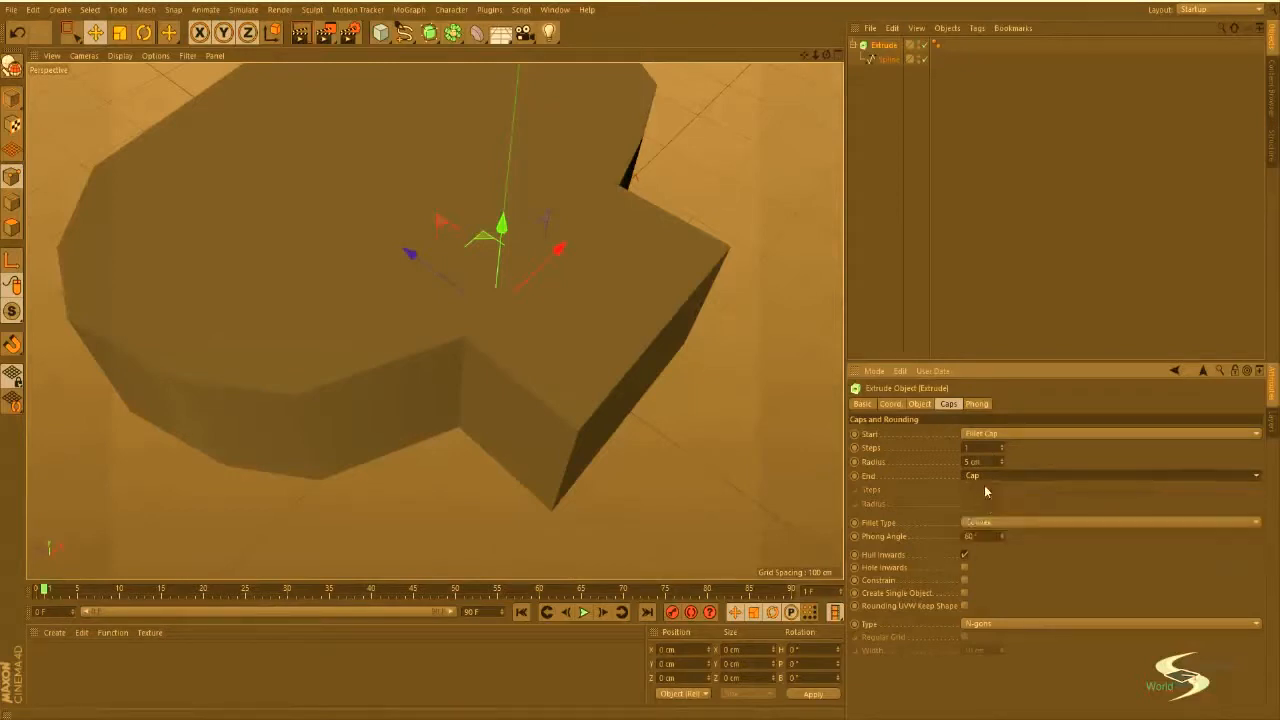
{"action": "left_click", "coordinate": [976, 476]}
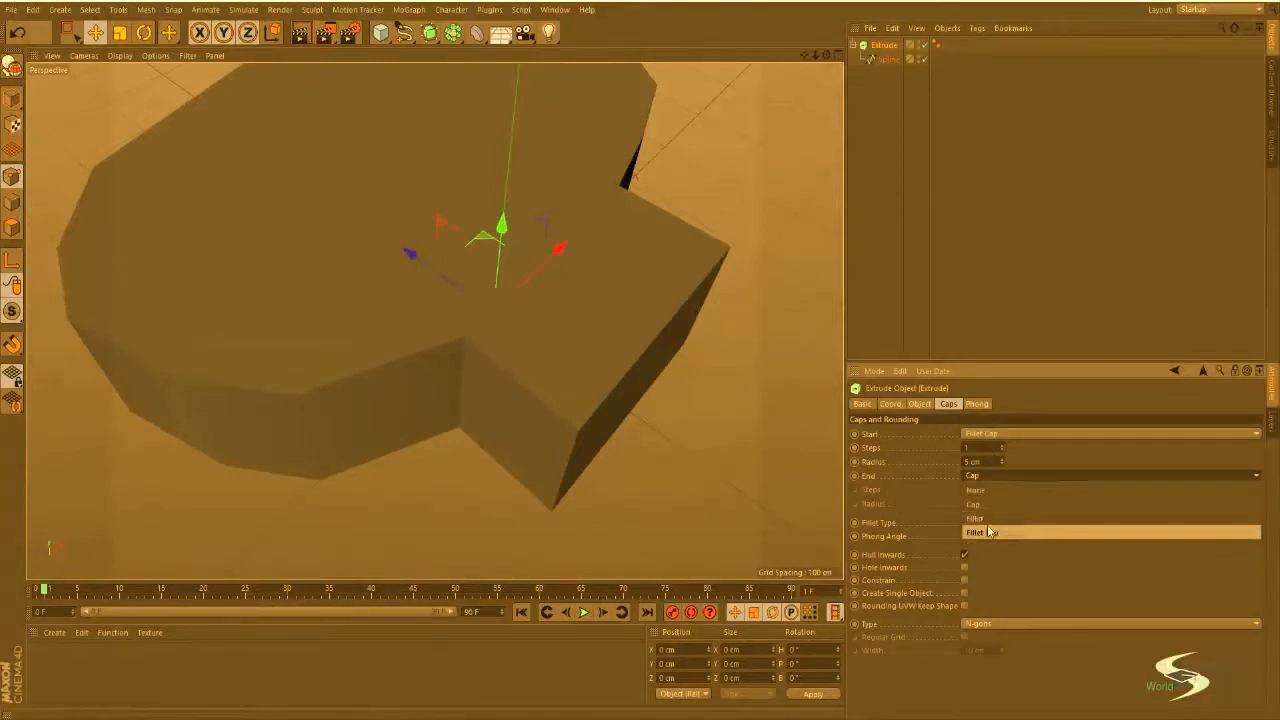
{"action": "left_click", "coordinate": [1000, 530]}
{"action": "left_click", "coordinate": [995, 435]}
{"action": "left_click", "coordinate": [990, 447]}
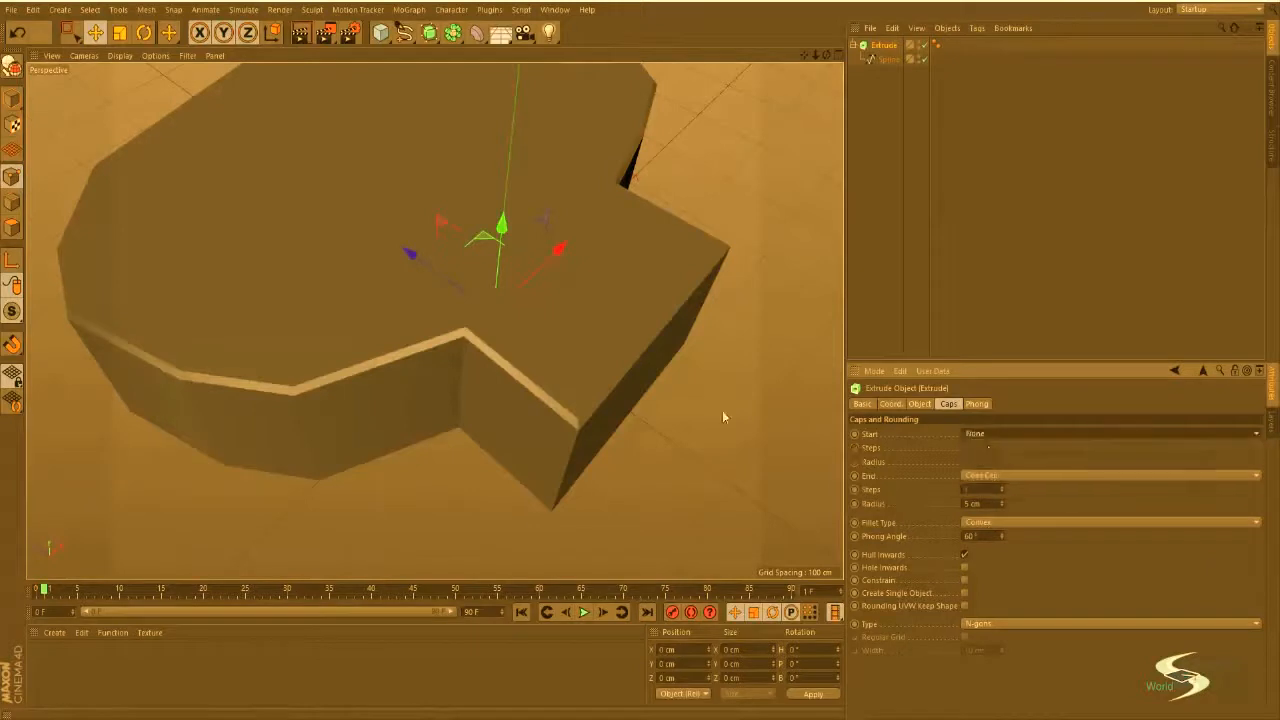
{"action": "left_click_drag", "start_coordinate": [582, 366], "coordinate": [523, 374], "text": "alt"}
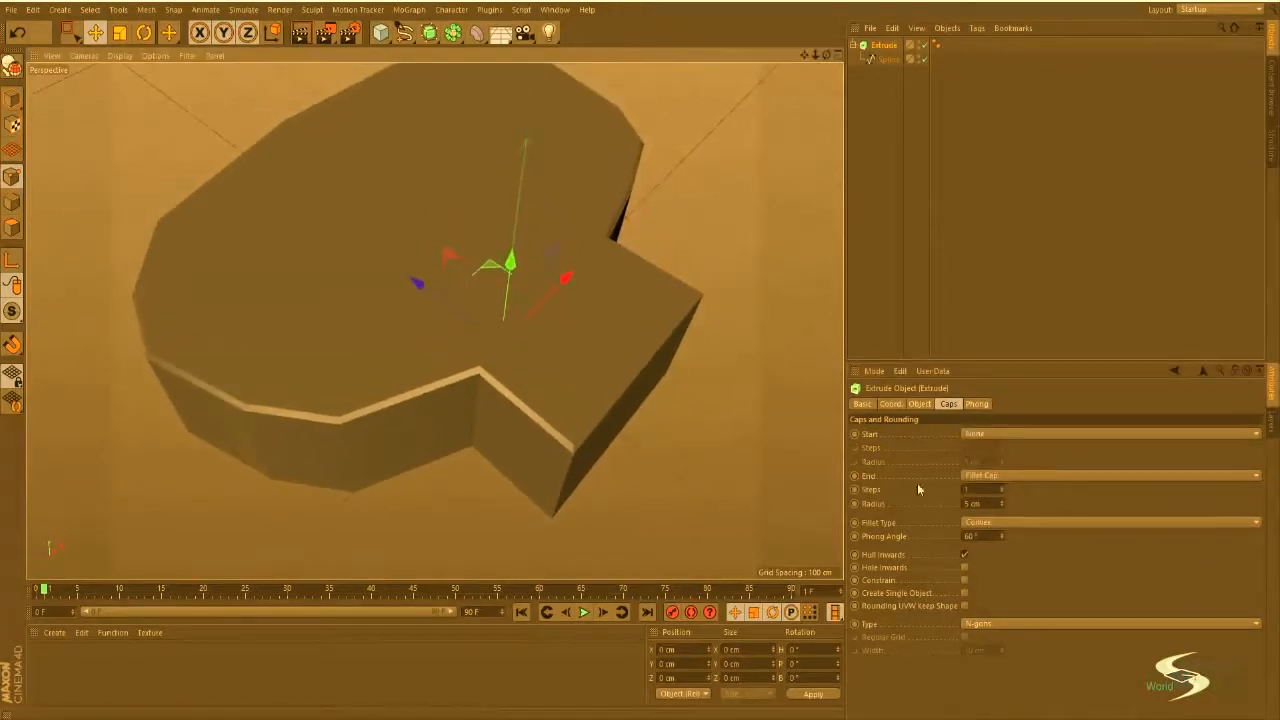
Step: Increase the End fillet radius of the Extrude to 18 cm and view the wider bevel
{"action": "left_click_drag", "start_coordinate": [1001, 505], "coordinate": [1001, 465]}
{"action": "left_click", "coordinate": [741, 313]}
{"action": "left_click_drag", "start_coordinate": [741, 313], "coordinate": [796, 173], "text": "alt"}
{"action": "left_click", "coordinate": [889, 46]}
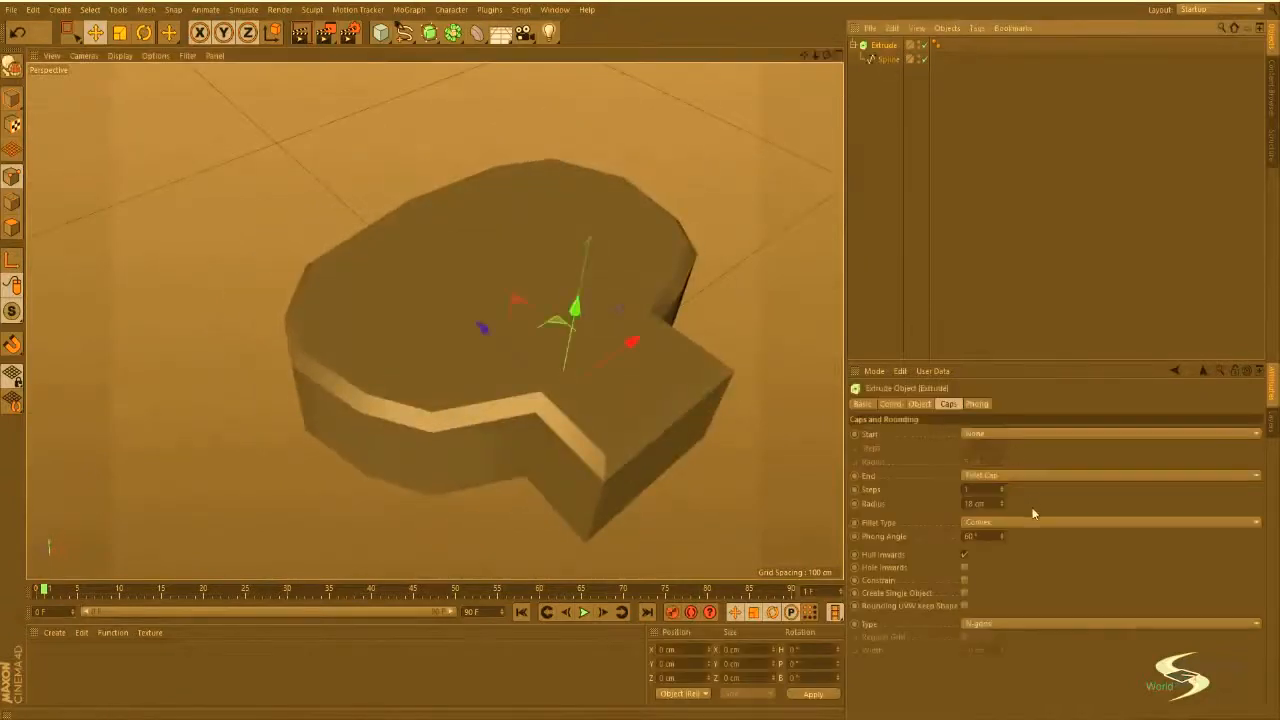
Step: Raise the End fillet Steps of the Extrude to 100 to round the bevel smoothly
{"action": "left_click", "coordinate": [1002, 487]}
{"action": "left_click", "coordinate": [1002, 487]}
{"action": "left_click", "coordinate": [1002, 487]}
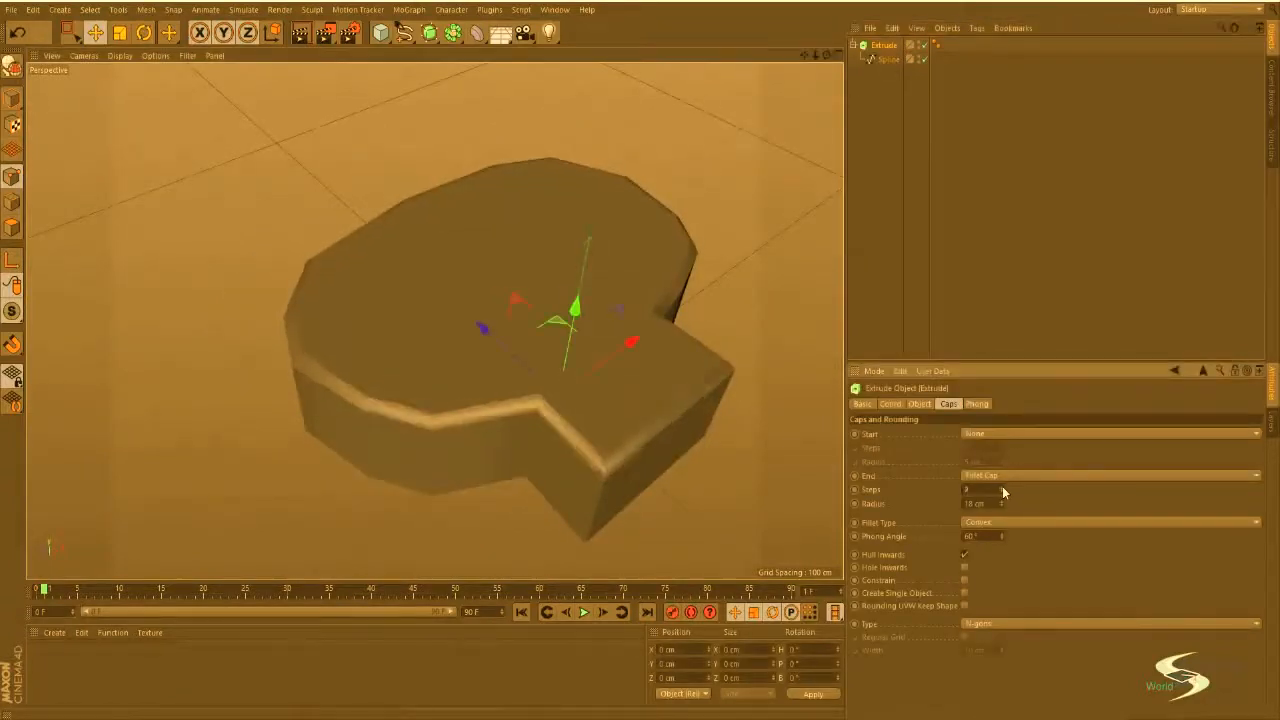
{"action": "left_click", "coordinate": [1002, 487]}
{"action": "left_click", "coordinate": [1002, 487]}
{"action": "left_click", "coordinate": [883, 289]}
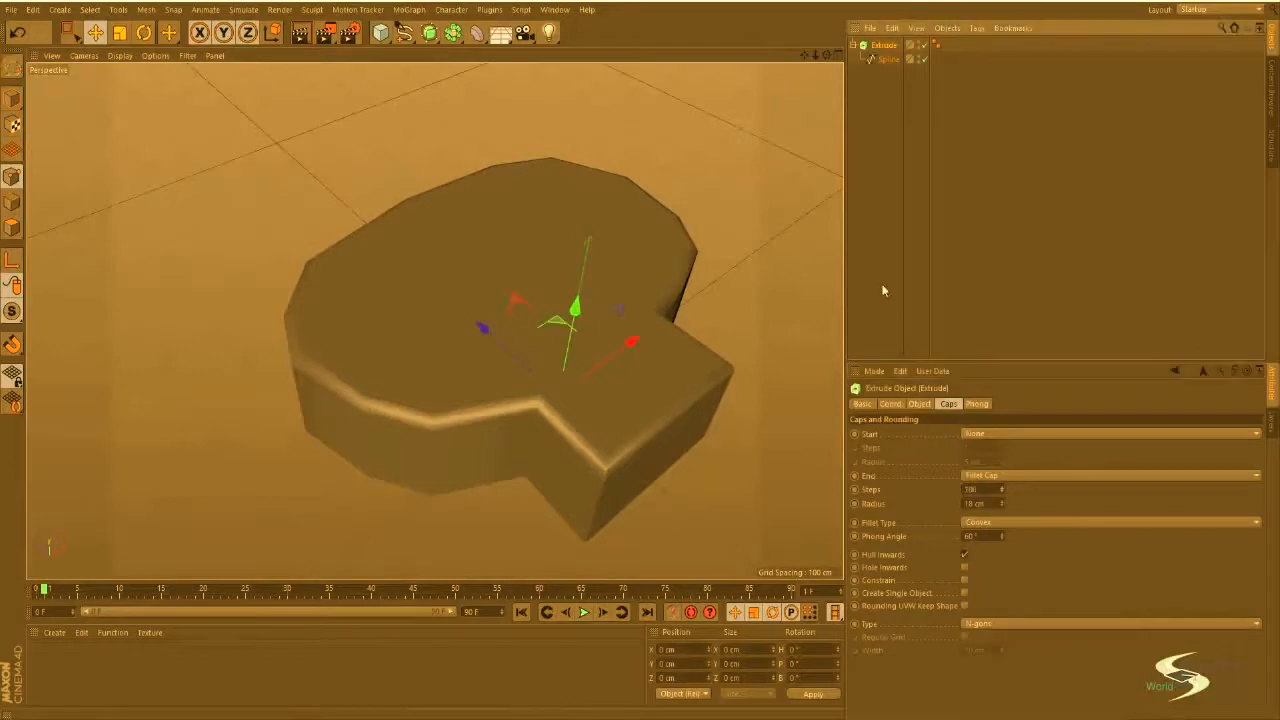
Step: Examine the smoothly rounded top edge of the solid close up, from above and from the side
{"action": "right_click_drag", "start_coordinate": [331, 384], "coordinate": [444, 356], "text": "alt"}
{"action": "left_click_drag", "start_coordinate": [431, 363], "coordinate": [305, 358], "text": "alt"}
{"action": "right_click_drag", "start_coordinate": [571, 418], "coordinate": [440, 462], "text": "alt"}
{"action": "middle_click_drag", "start_coordinate": [534, 416], "coordinate": [280, 254], "text": "alt"}
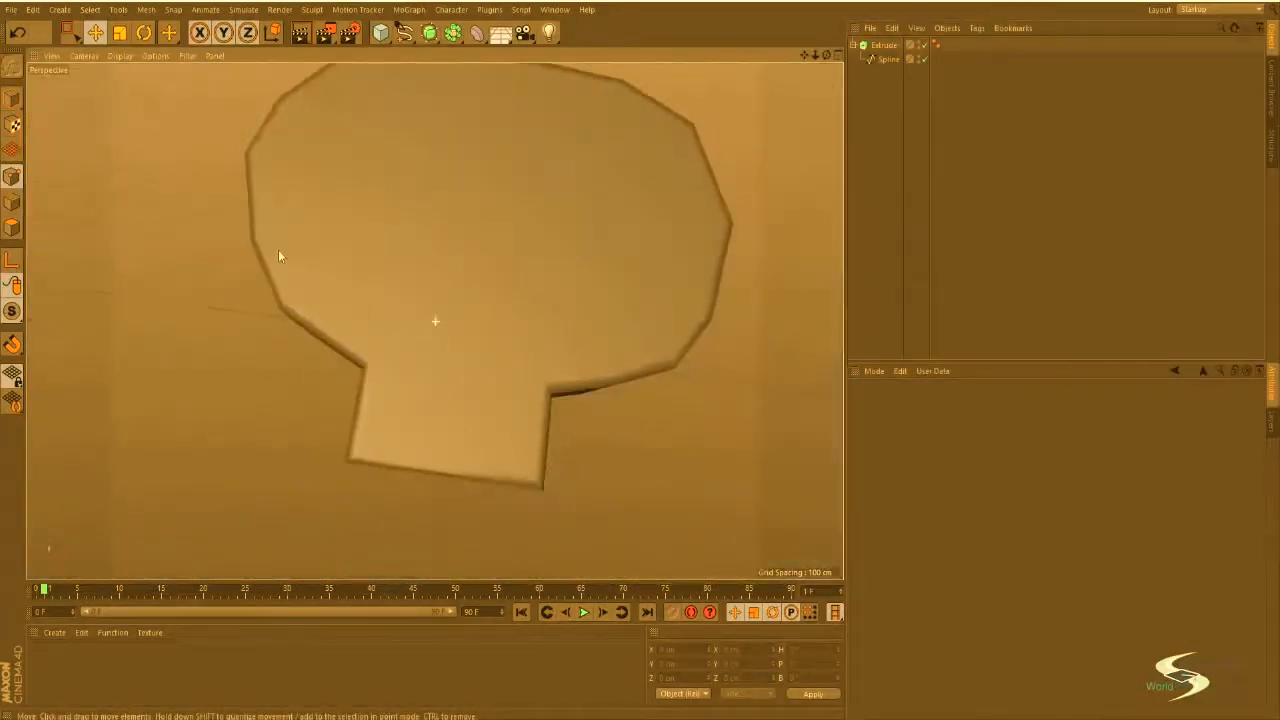
{"action": "left_click_drag", "start_coordinate": [411, 331], "coordinate": [548, 308], "text": "alt"}
{"action": "middle_click_drag", "start_coordinate": [547, 321], "coordinate": [616, 323], "text": "alt"}
{"action": "left_click_drag", "start_coordinate": [603, 323], "coordinate": [599, 266], "text": "alt"}
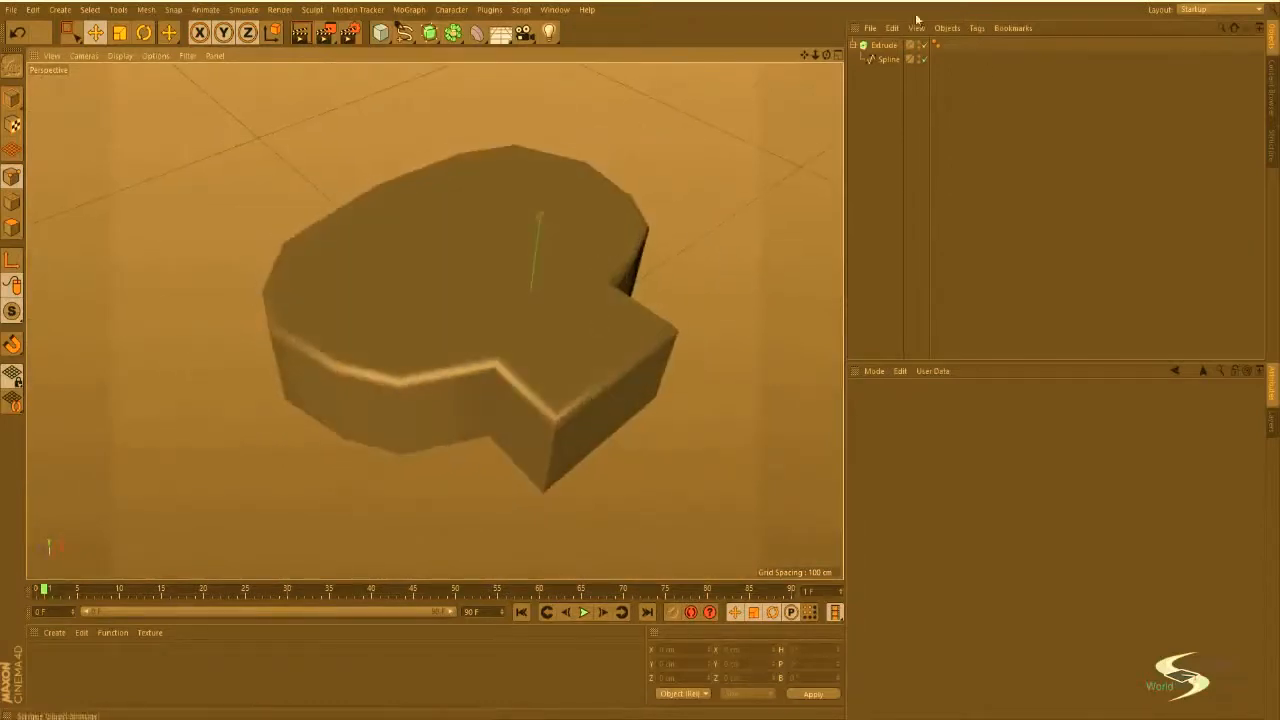
Step: Select the Extrude and enter 0 for the End fillet Steps to get a flat bevel
{"action": "left_click", "coordinate": [566, 466]}
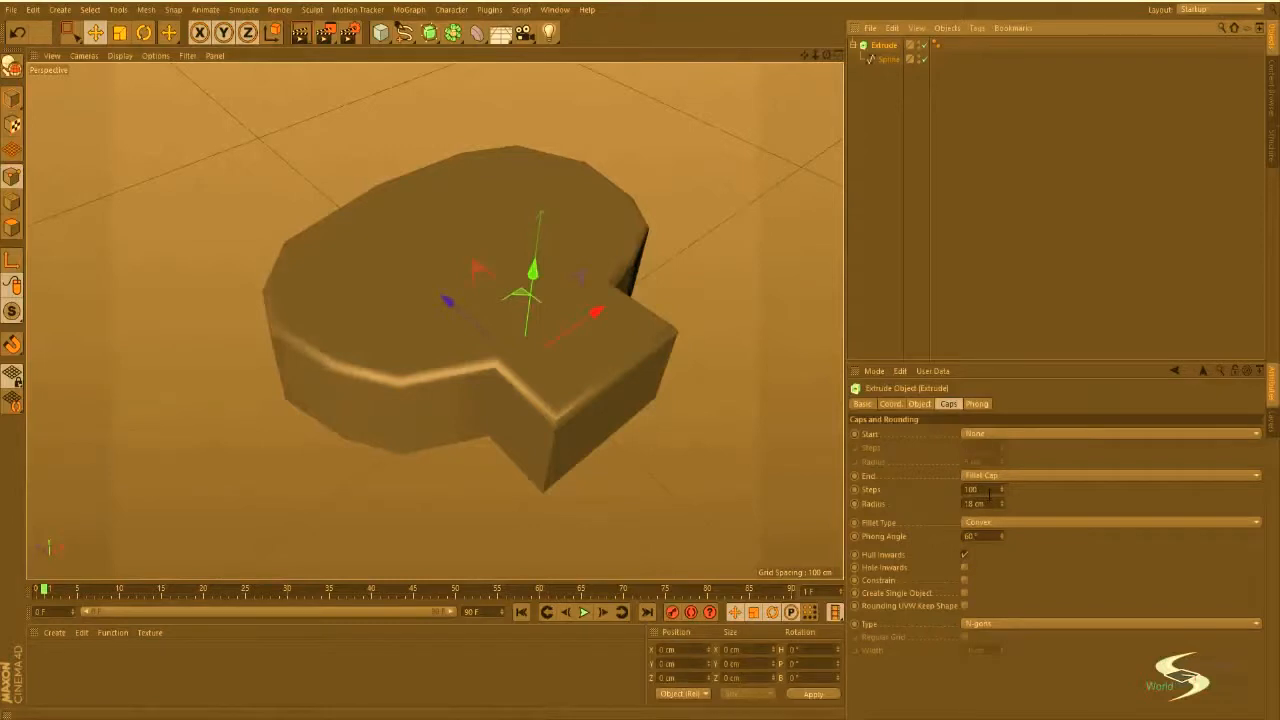
{"action": "left_click_drag", "start_coordinate": [989, 493], "coordinate": [873, 505]}
{"action": "type", "text": "0"}
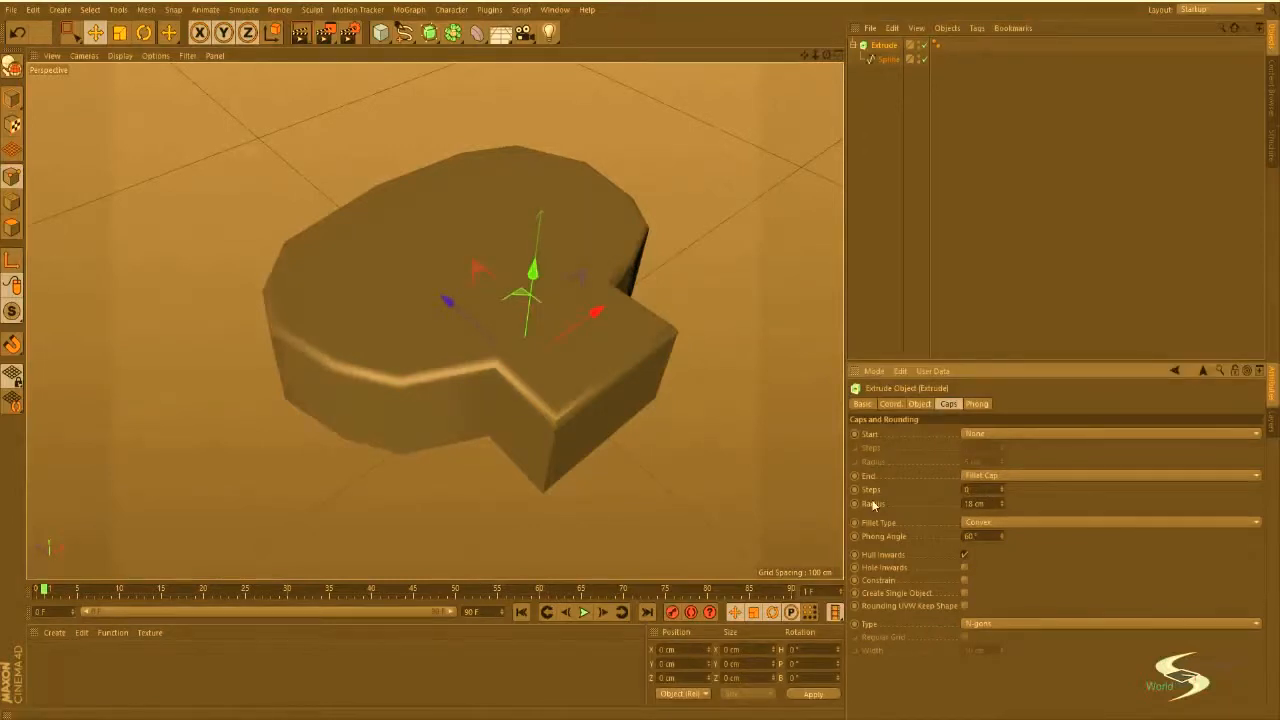
{"action": "key", "text": "Return"}
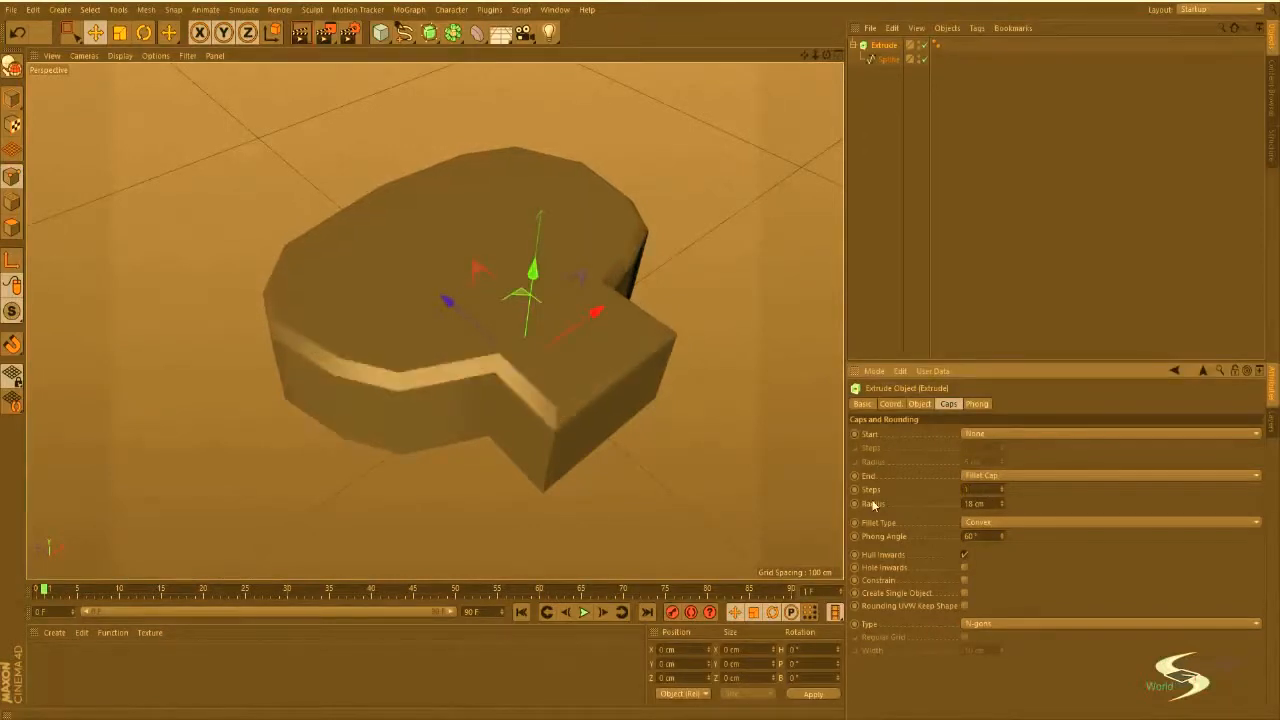
Step: Examine the flat bevel from several angles, along with the Extrude's cap settings
{"action": "left_click", "coordinate": [895, 253]}
{"action": "left_click_drag", "start_coordinate": [500, 343], "coordinate": [607, 467], "text": "alt"}
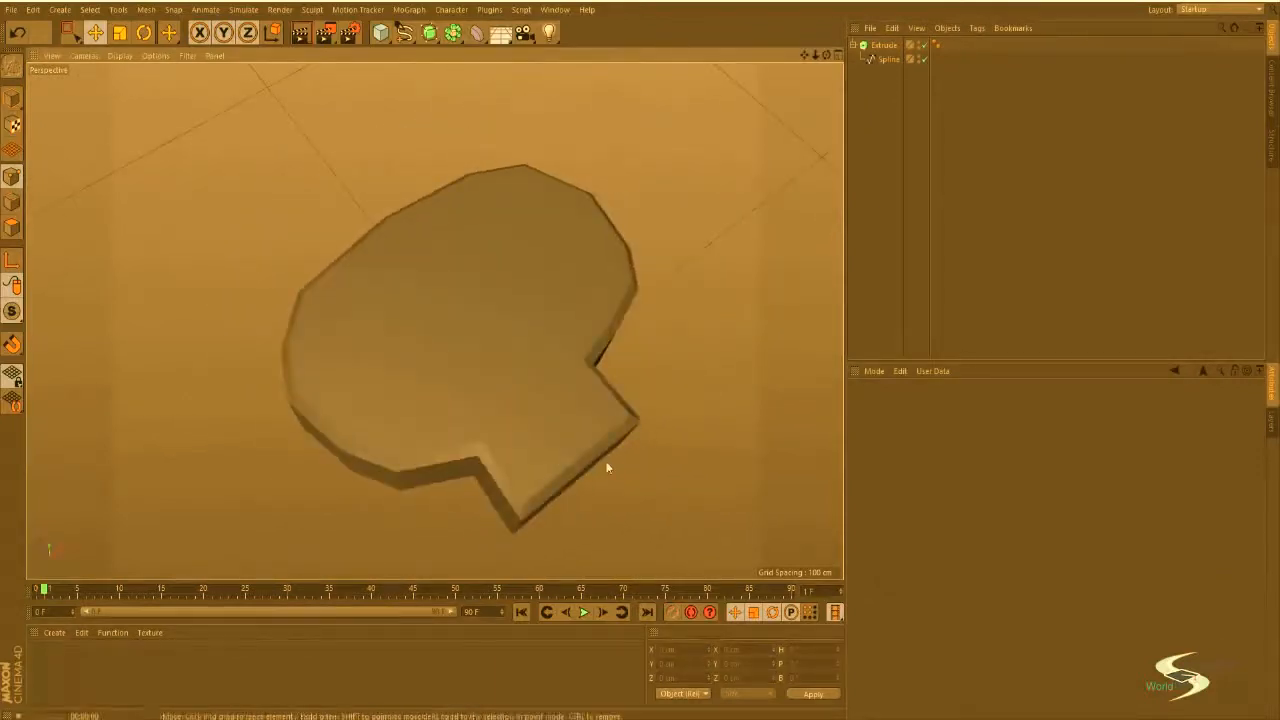
{"action": "key", "text": "ctrl+r"}
{"action": "left_click_drag", "start_coordinate": [510, 407], "coordinate": [584, 336], "text": "alt"}
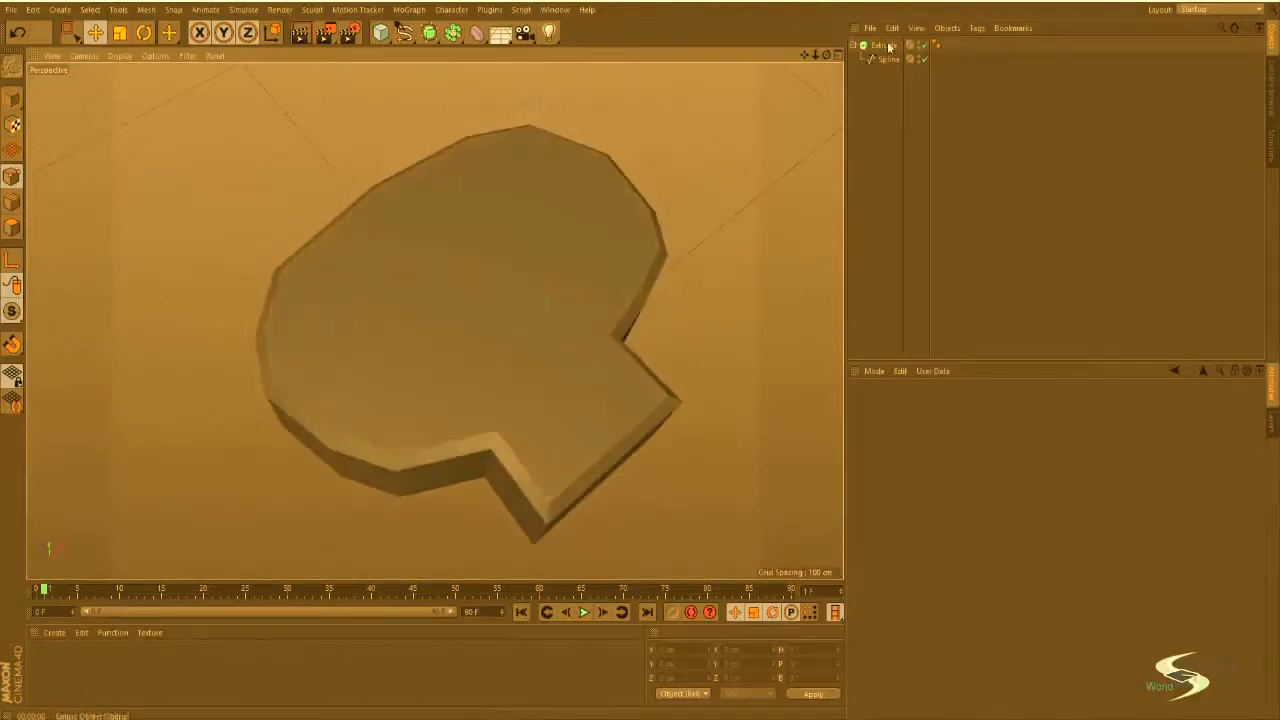
{"action": "left_click", "coordinate": [884, 45]}
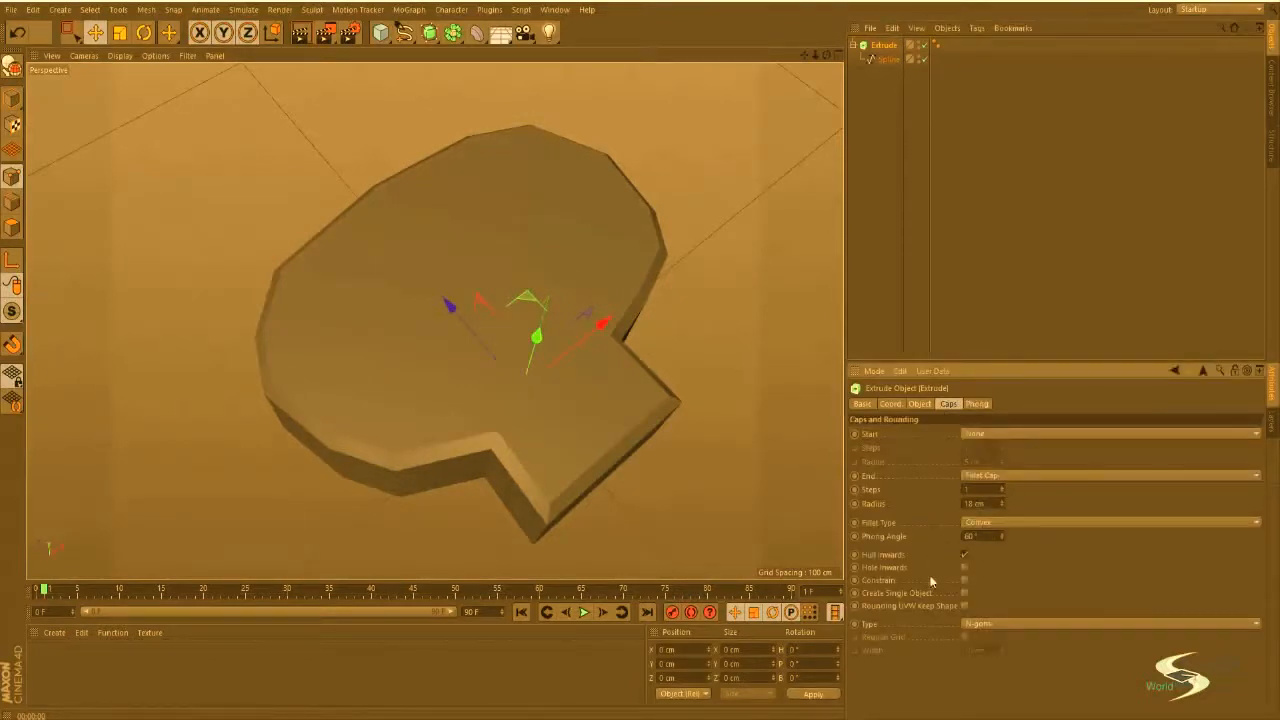
{"action": "left_click", "coordinate": [1090, 237]}
{"action": "mouse_move", "coordinate": [600, 262]}
{"action": "left_mouse_down", "text": "alt"}
{"action": "mouse_move", "coordinate": [523, 263]}
{"action": "mouse_move", "coordinate": [540, 211]}
{"action": "mouse_move", "coordinate": [563, 276]}
{"action": "mouse_move", "coordinate": [594, 209]}
{"action": "mouse_move", "coordinate": [494, 203]}
{"action": "mouse_move", "coordinate": [592, 270]}
{"action": "left_mouse_up", "text": "alt"}
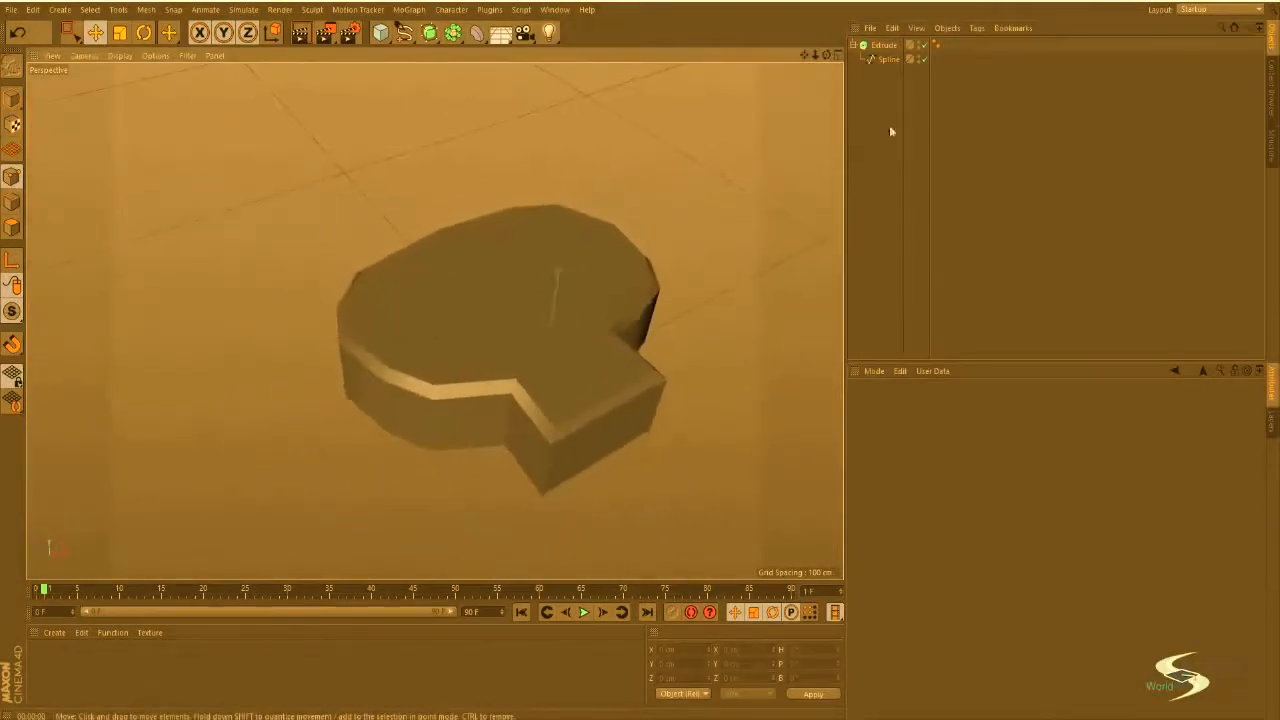
Step: Delete the Extrude together with its source spline to empty the scene
{"action": "left_click", "coordinate": [887, 62]}
{"action": "left_click", "coordinate": [880, 98]}
{"action": "left_click_drag", "start_coordinate": [951, 81], "coordinate": [880, 50]}
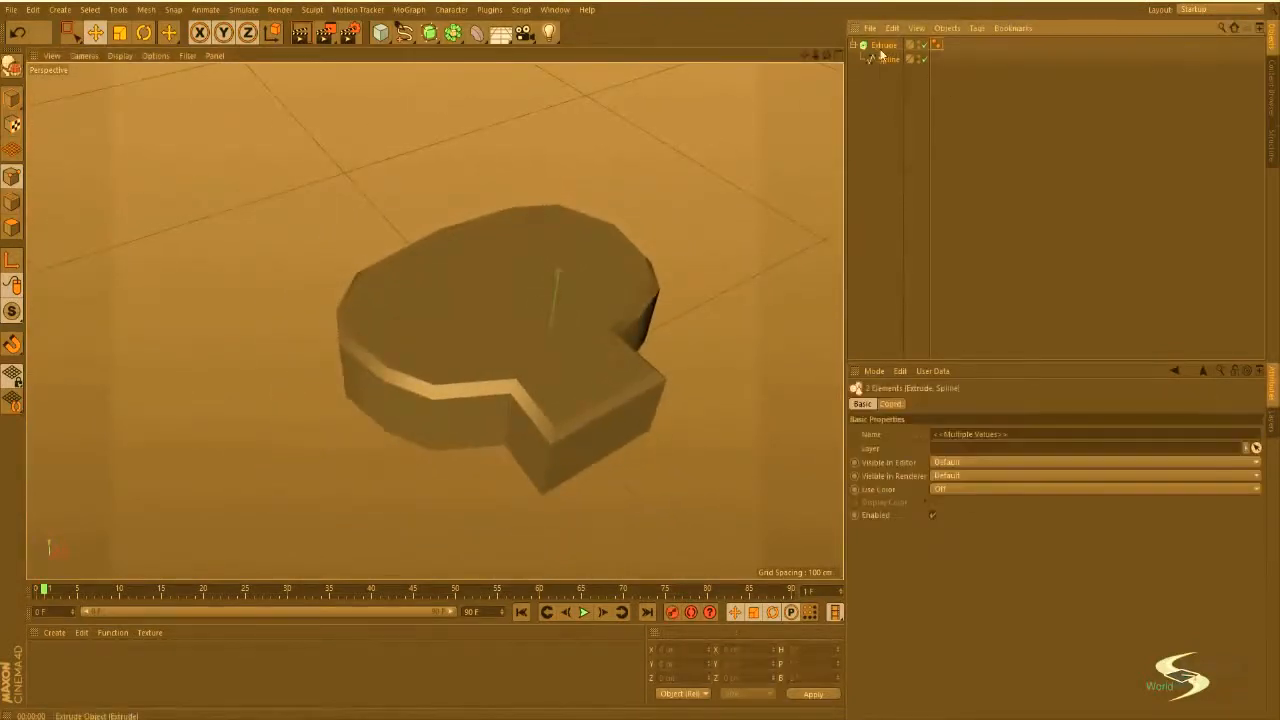
{"action": "key", "text": "Delete"}
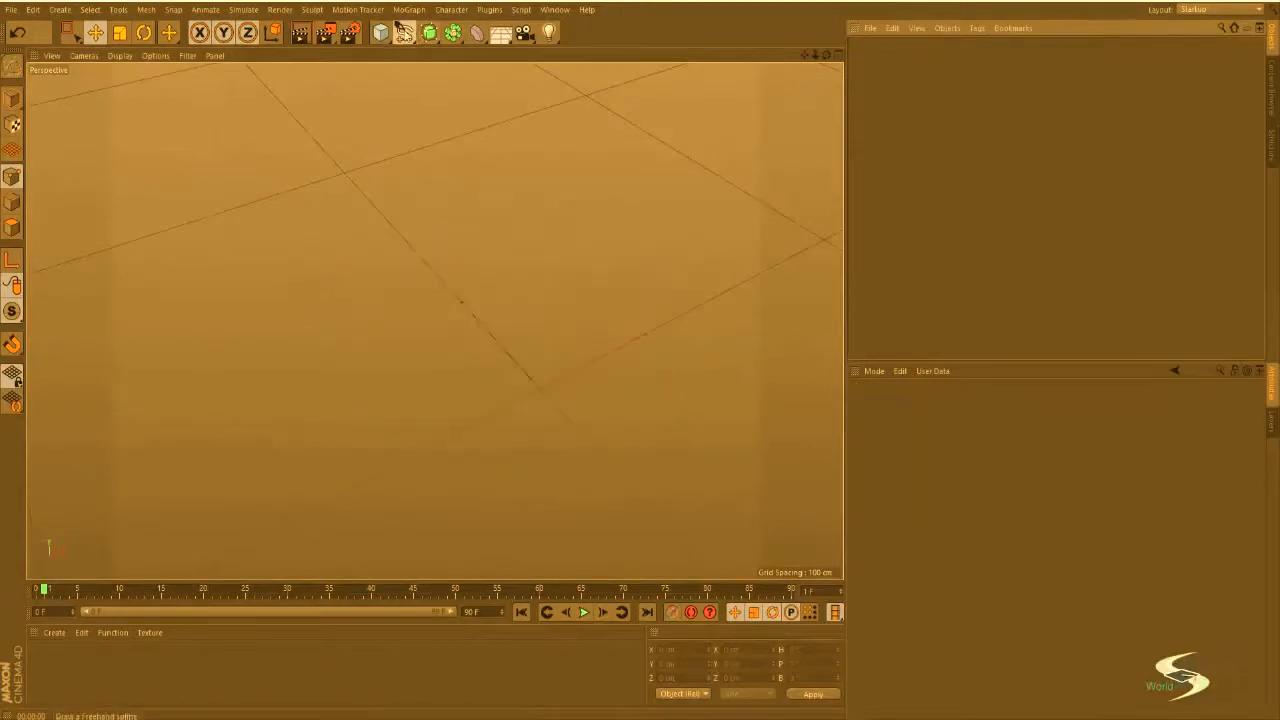
Step: Add a Circle spline and rotate it so that it lies flat on the ground grid
{"action": "left_click_drag", "start_coordinate": [404, 32], "coordinate": [526, 102]}
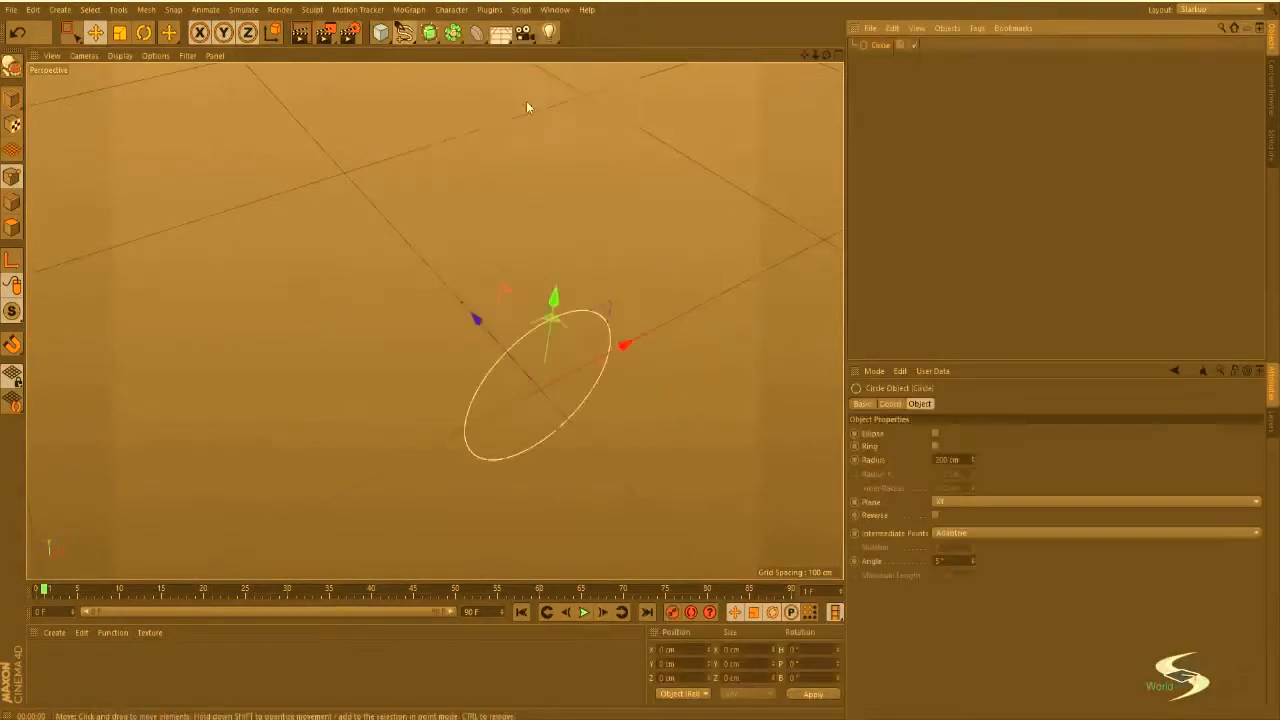
{"action": "key", "text": "r"}
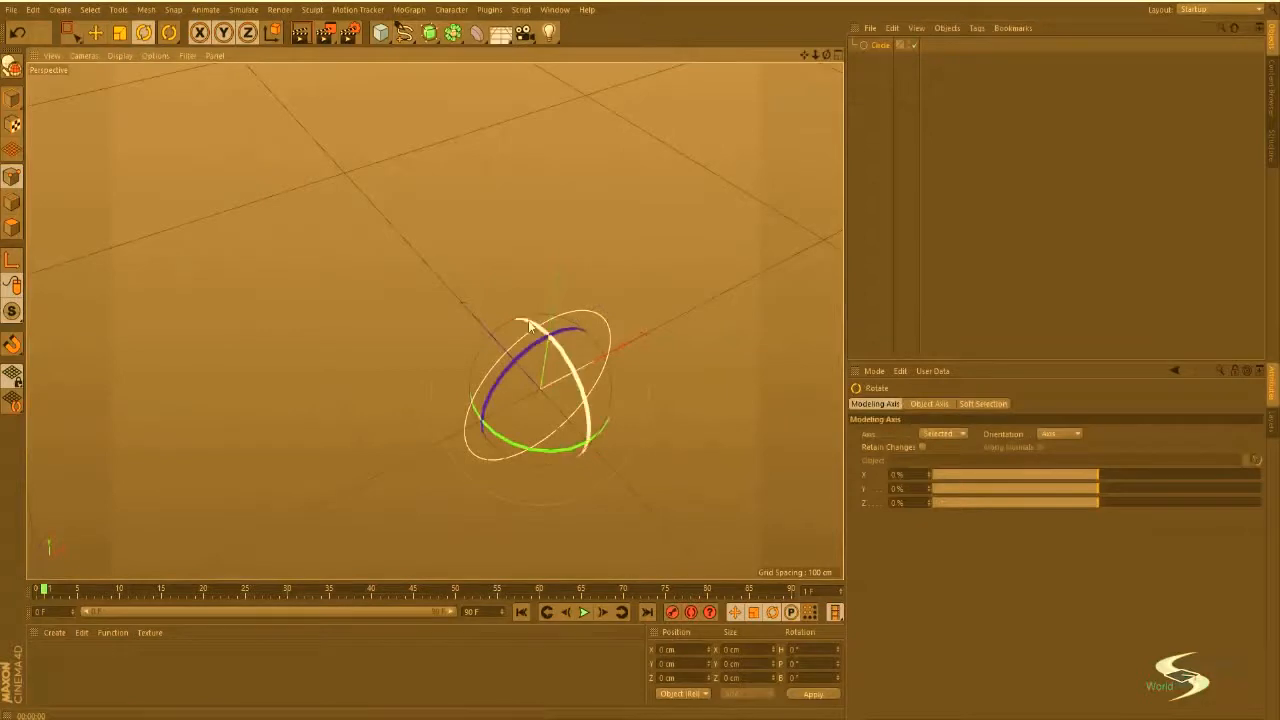
{"action": "left_click_drag", "start_coordinate": [528, 320], "coordinate": [598, 313]}
{"action": "key", "text": "e"}
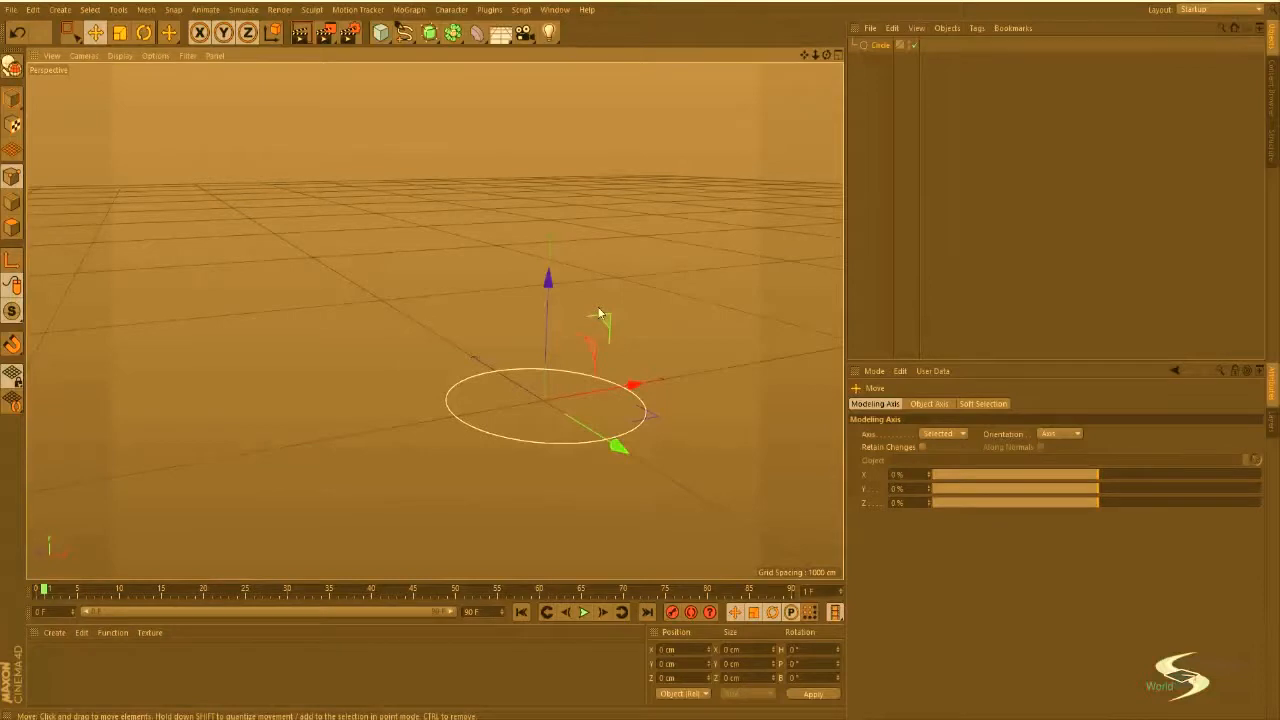
Step: Duplicate the flat circle straight upward so the copy sits well above the original
{"action": "left_click_drag", "start_coordinate": [617, 276], "coordinate": [527, 409], "text": "alt"}
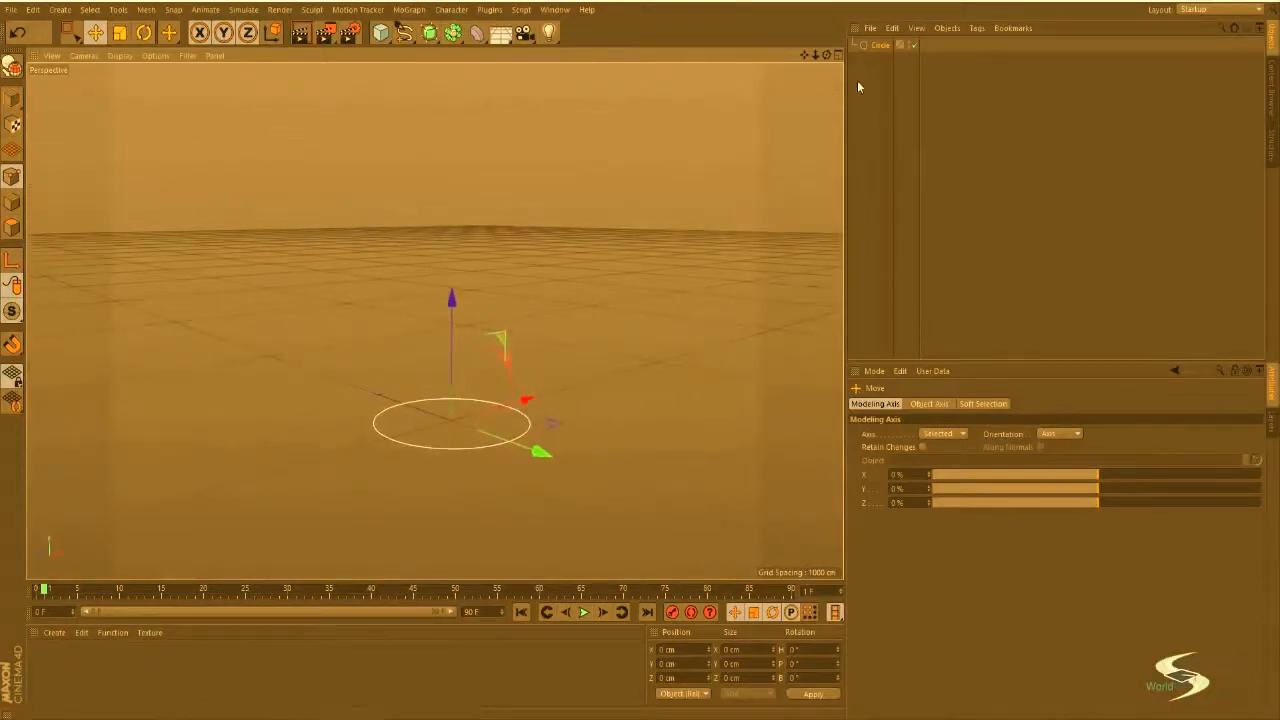
{"action": "left_click", "coordinate": [876, 46]}
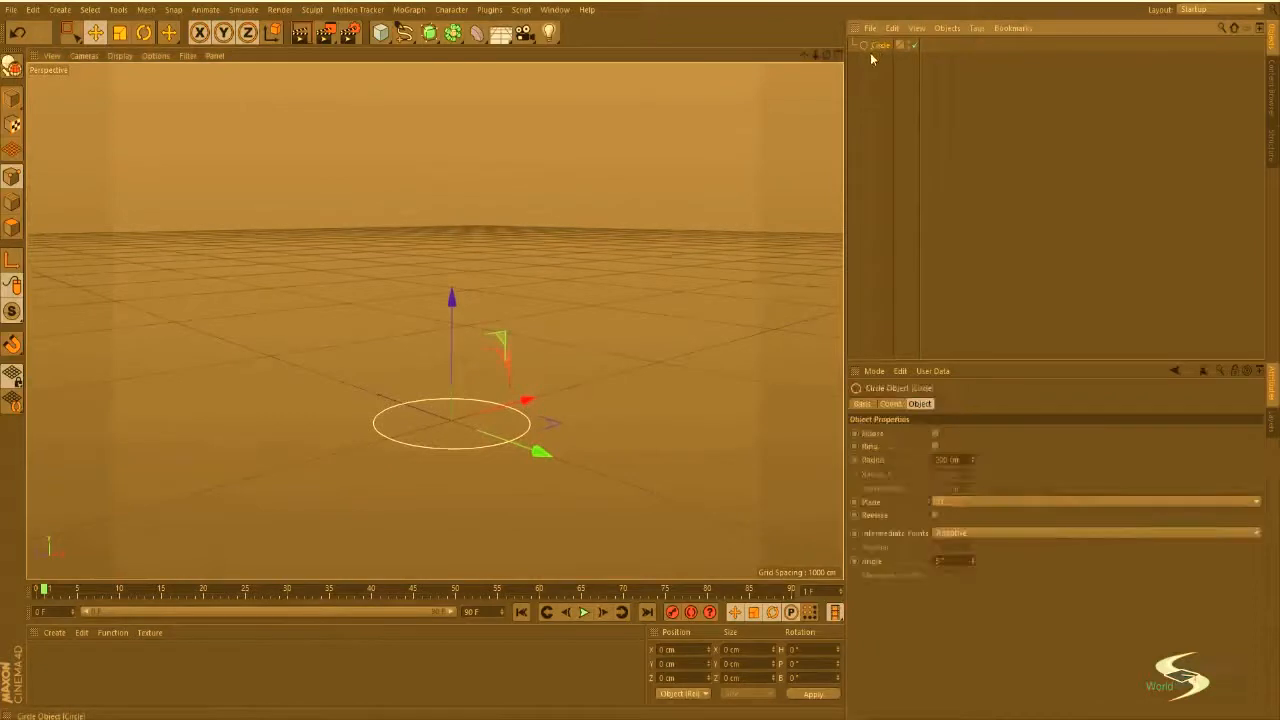
{"action": "left_click_drag", "start_coordinate": [541, 285], "coordinate": [549, 333], "text": "alt"}
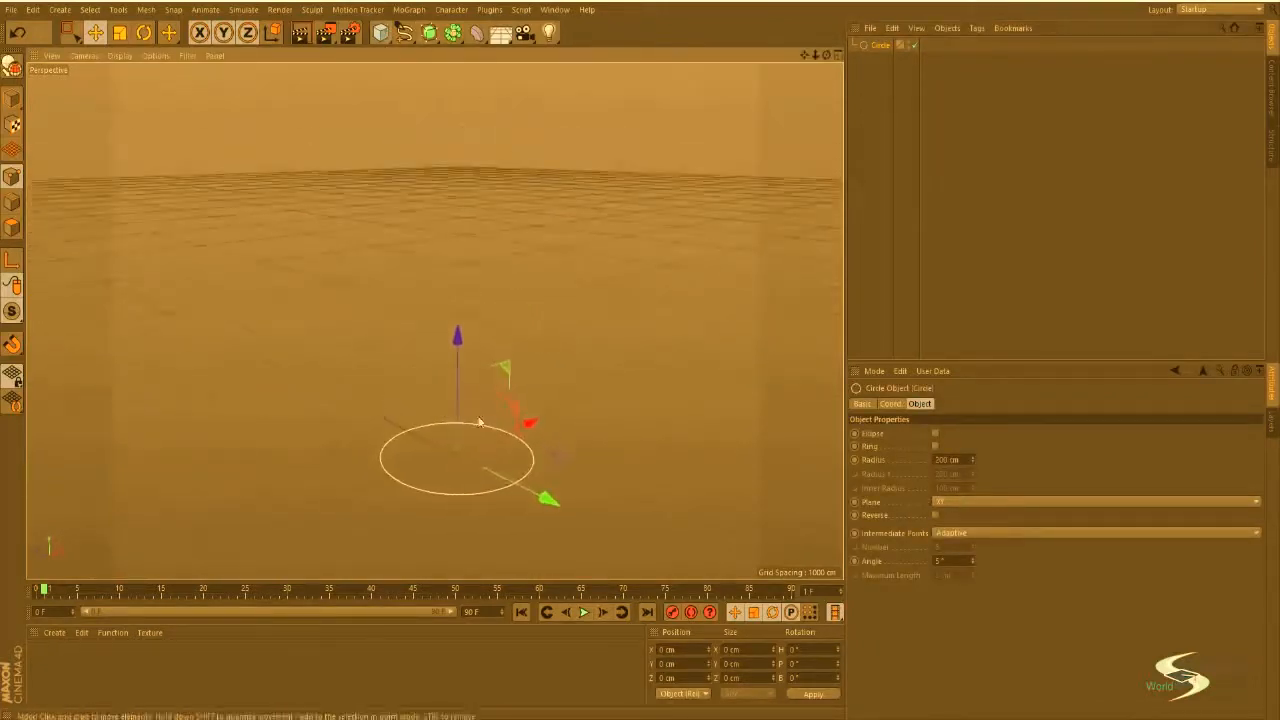
{"action": "mouse_move", "coordinate": [563, 450]}
{"action": "left_mouse_down", "text": "alt"}
{"action": "mouse_move", "coordinate": [548, 404]}
{"action": "mouse_move", "coordinate": [540, 430]}
{"action": "mouse_move", "coordinate": [580, 420]}
{"action": "mouse_move", "coordinate": [551, 457]}
{"action": "left_mouse_up", "text": "alt"}
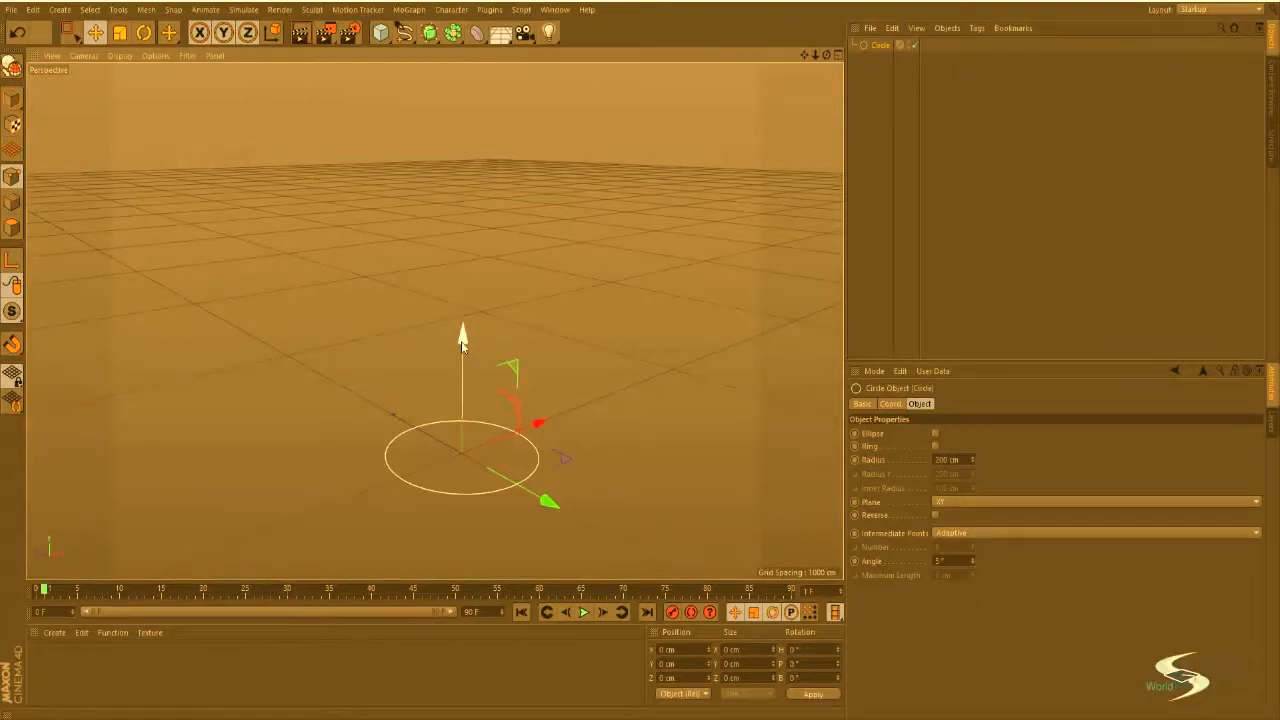
{"action": "left_click_drag", "start_coordinate": [461, 341], "coordinate": [465, 70]}
{"action": "mouse_move", "coordinate": [550, 351]}
{"action": "left_mouse_down", "text": "alt"}
{"action": "mouse_move", "coordinate": [571, 210]}
{"action": "mouse_move", "coordinate": [553, 297]}
{"action": "mouse_move", "coordinate": [564, 348]}
{"action": "left_mouse_up", "text": "alt"}
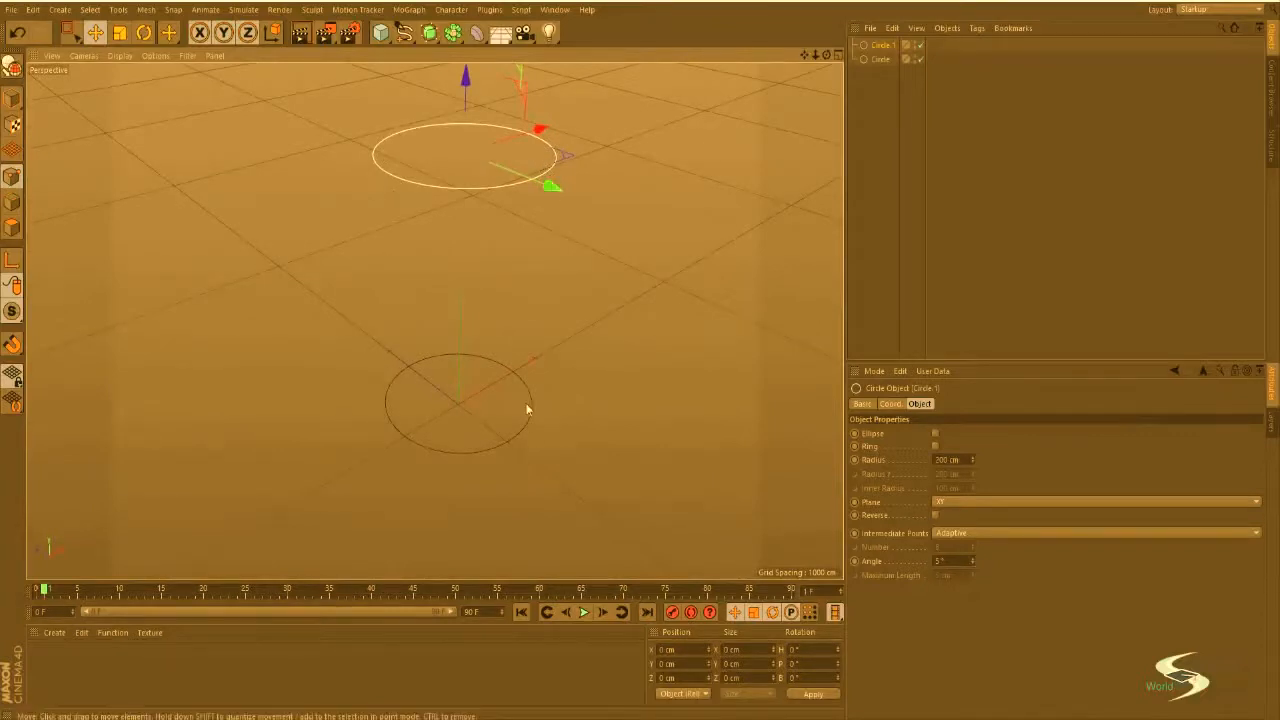
Step: Duplicate the upper circle about 245 cm higher and scale the copy down to about half its size
{"action": "left_click_drag", "start_coordinate": [441, 213], "coordinate": [398, 222], "text": "alt"}
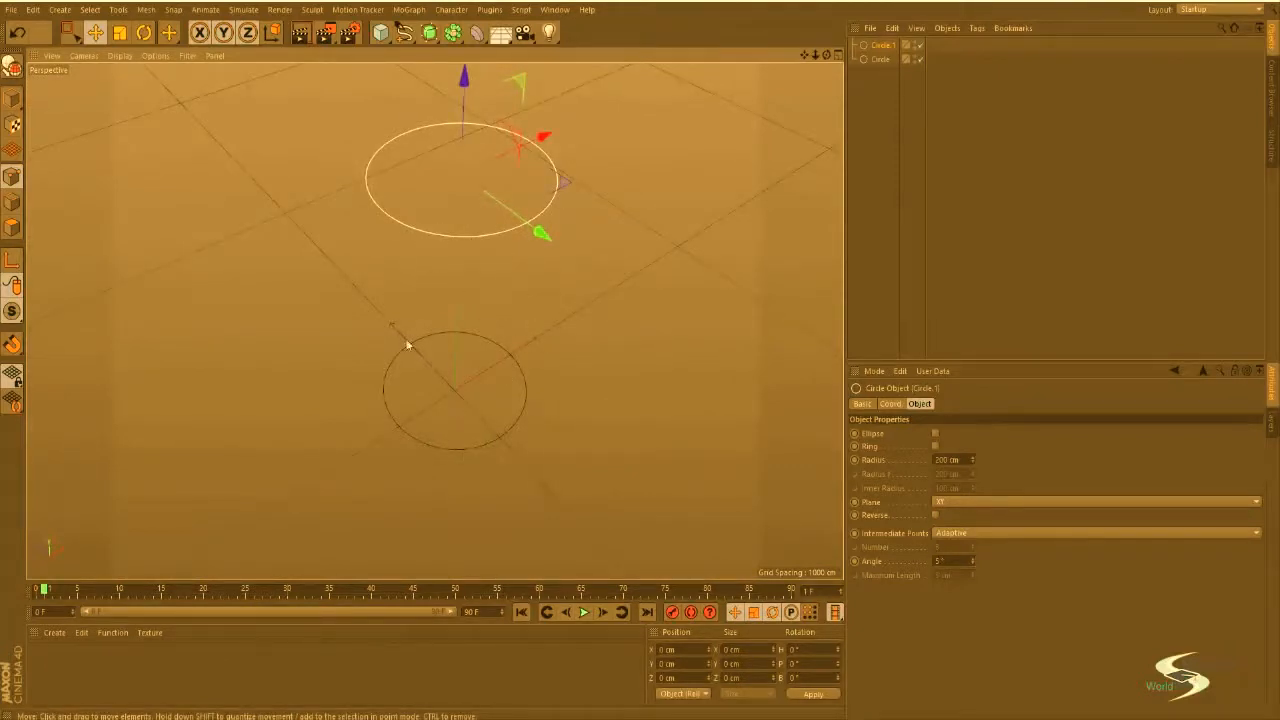
{"action": "left_click_drag", "start_coordinate": [491, 230], "coordinate": [463, 240], "text": "alt"}
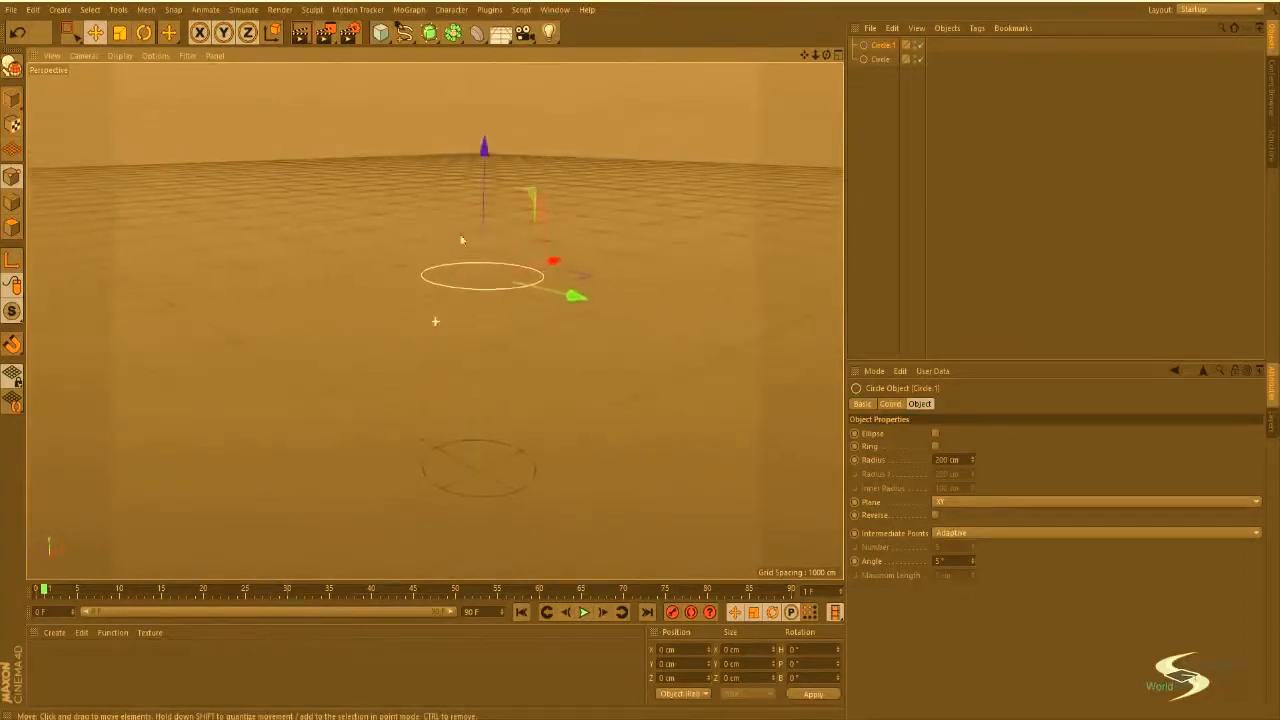
{"action": "middle_click_drag", "start_coordinate": [463, 240], "coordinate": [469, 265], "text": "alt"}
{"action": "left_click_drag", "start_coordinate": [474, 210], "coordinate": [488, 124], "text": "ctrl"}
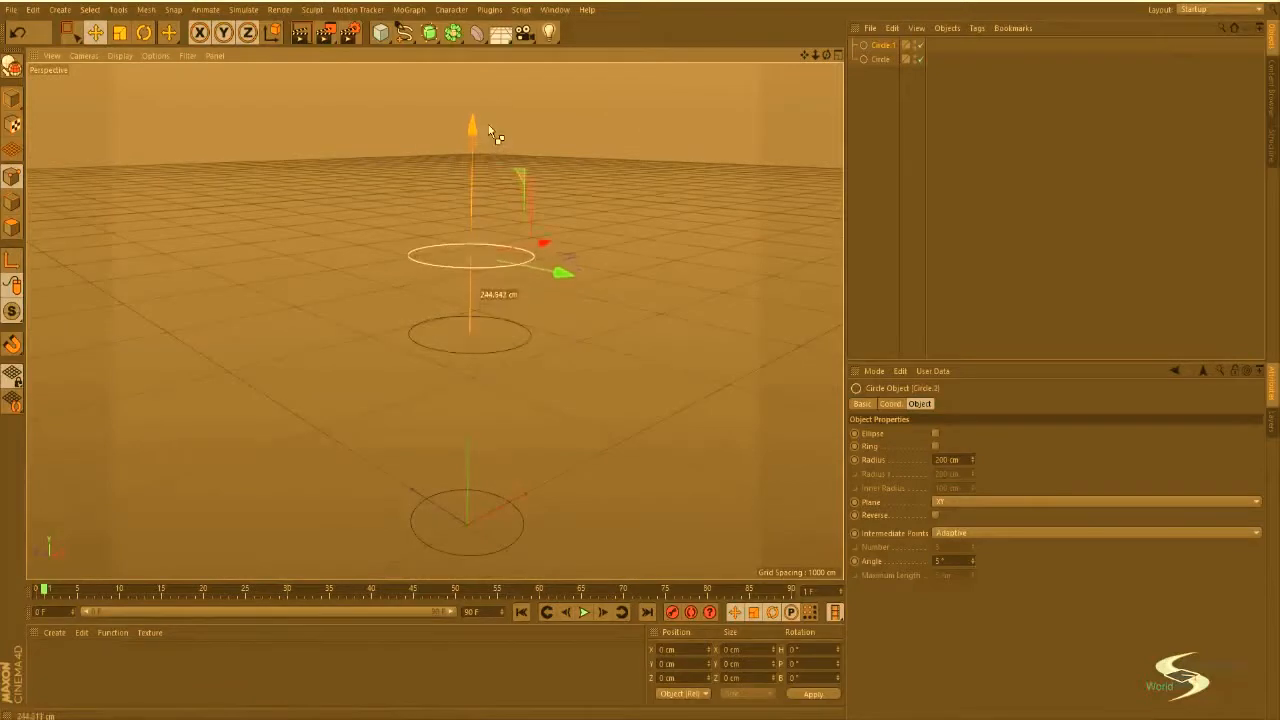
{"action": "key", "text": "t"}
{"action": "left_click_drag", "start_coordinate": [606, 191], "coordinate": [428, 226]}
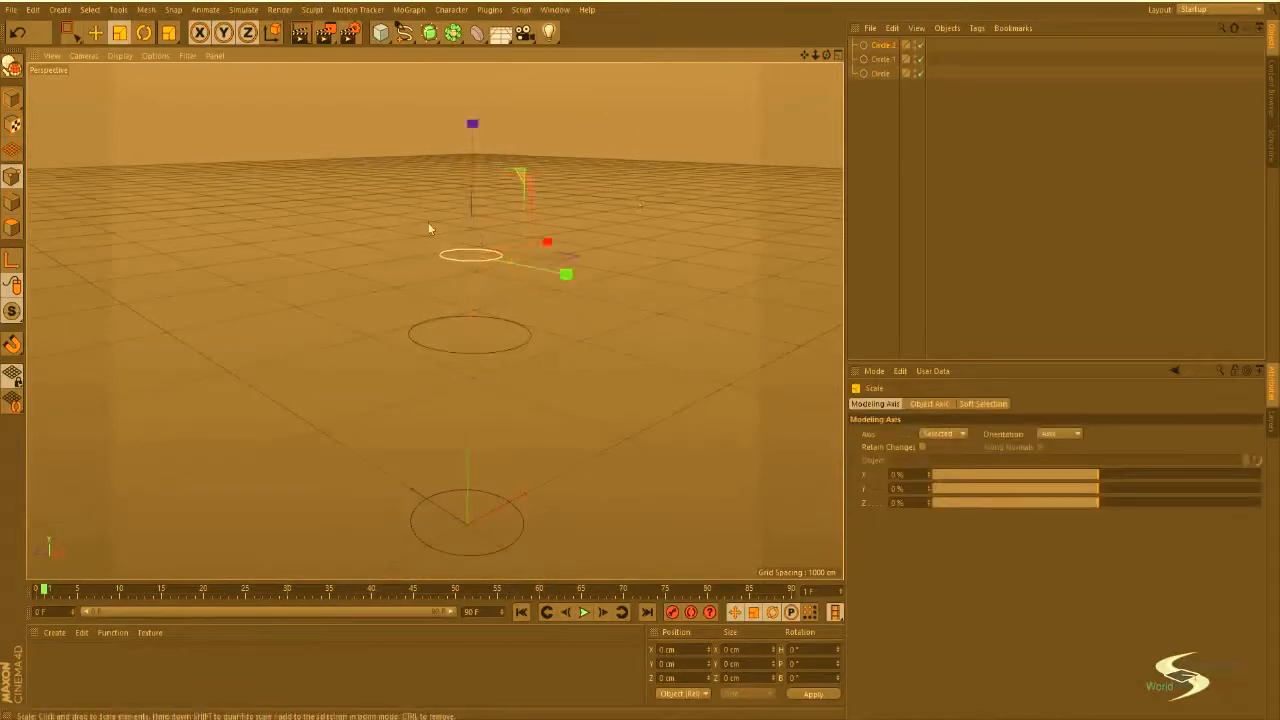
Step: Lower the top circle closer to the one beneath it and enlarge it slightly
{"action": "key", "text": "e"}
{"action": "left_click_drag", "start_coordinate": [473, 125], "coordinate": [471, 154]}
{"action": "key", "text": "t"}
{"action": "left_click_drag", "start_coordinate": [640, 226], "coordinate": [763, 181]}
Step: Duplicate the top circle upward and scale the copy down to about 65%
{"action": "middle_click_drag", "start_coordinate": [622, 238], "coordinate": [607, 303], "text": "alt"}
{"action": "key", "text": "e"}
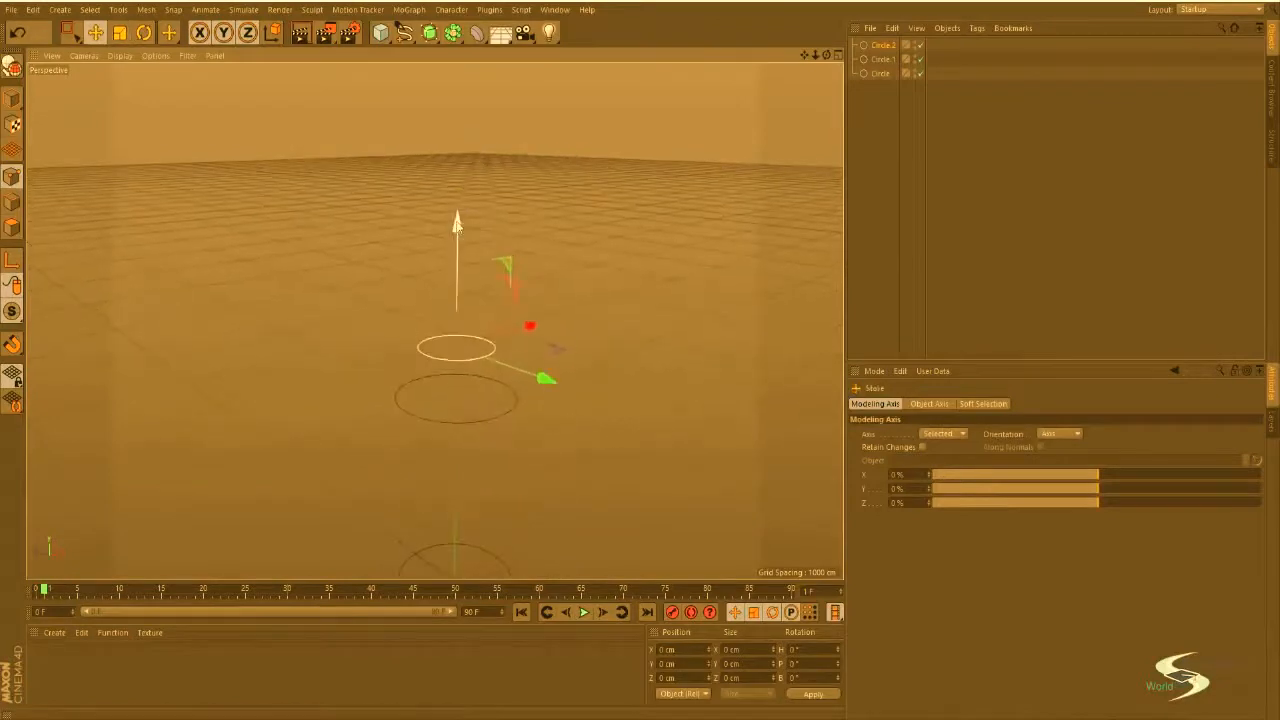
{"action": "left_click_drag", "start_coordinate": [463, 230], "coordinate": [465, 166], "text": "ctrl"}
{"action": "key", "text": "t"}
{"action": "left_click_drag", "start_coordinate": [703, 174], "coordinate": [488, 204]}
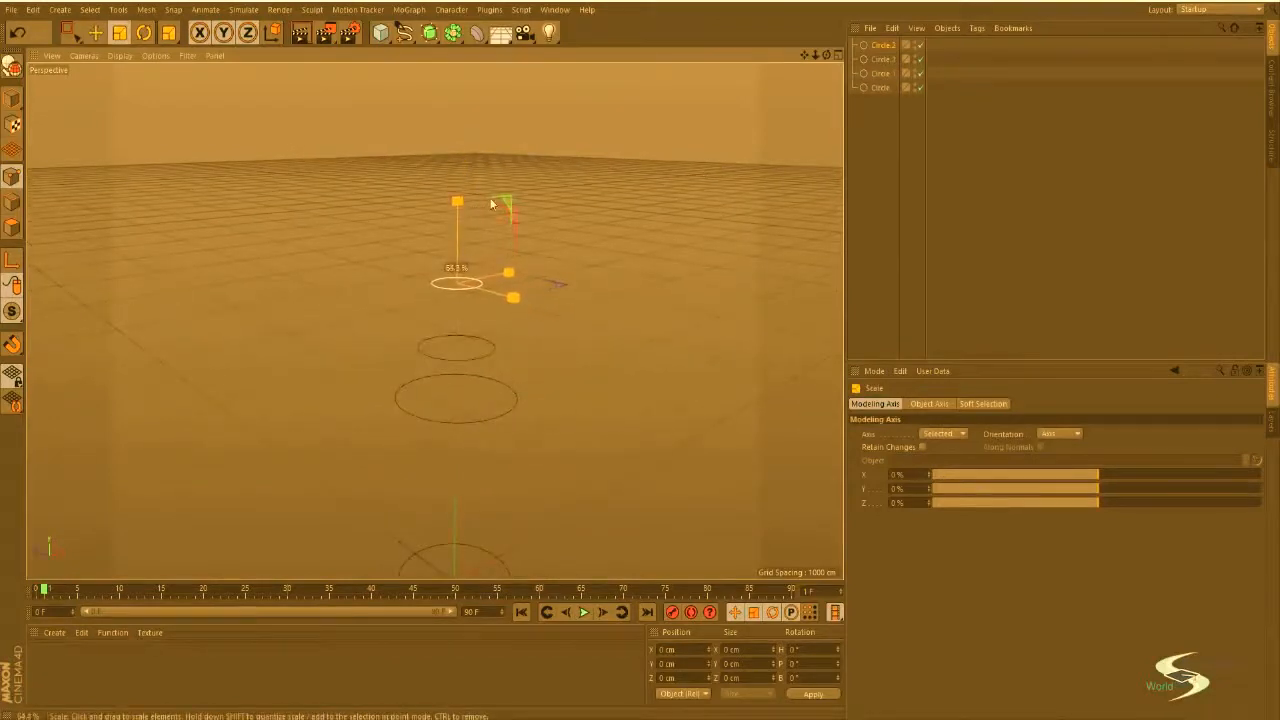
Step: Duplicate the top circle upward and scale the copy down slightly to form the highest profile of the stack
{"action": "key", "text": "e"}
{"action": "left_click_drag", "start_coordinate": [458, 157], "coordinate": [464, 85], "text": "ctrl"}
{"action": "key", "text": "r"}
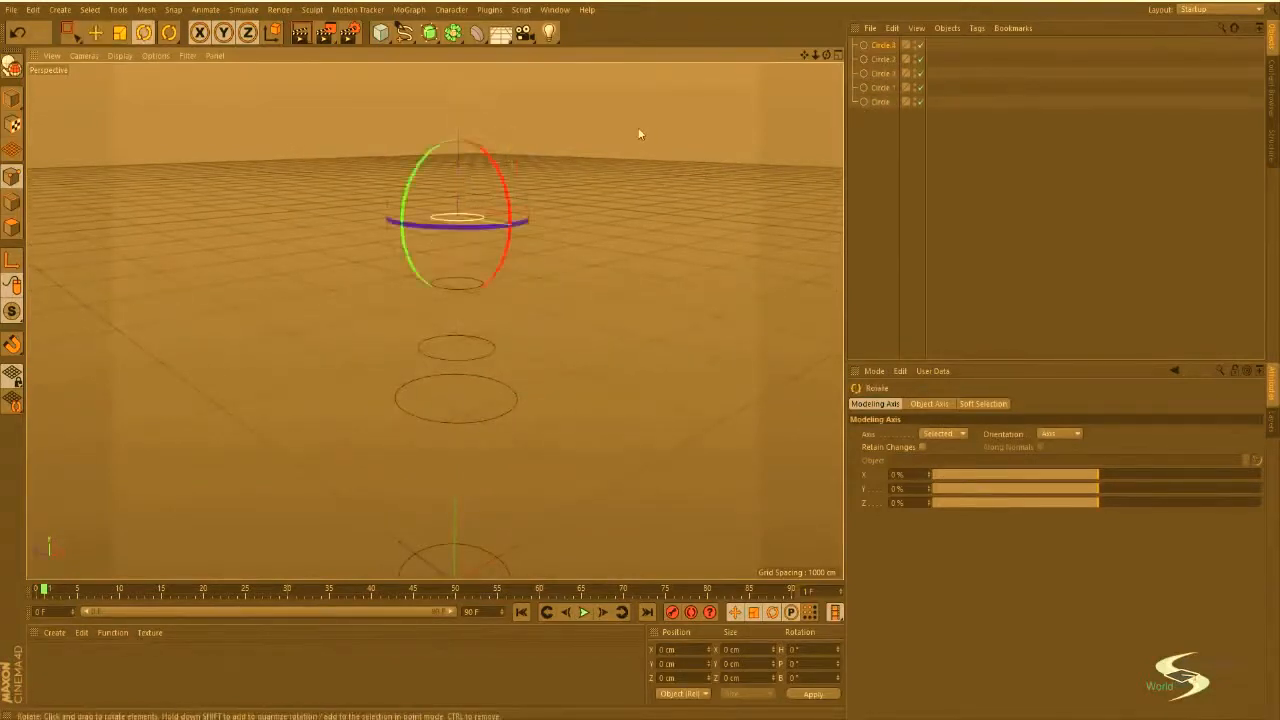
{"action": "key", "text": "ctrl+z"}
{"action": "key", "text": "t"}
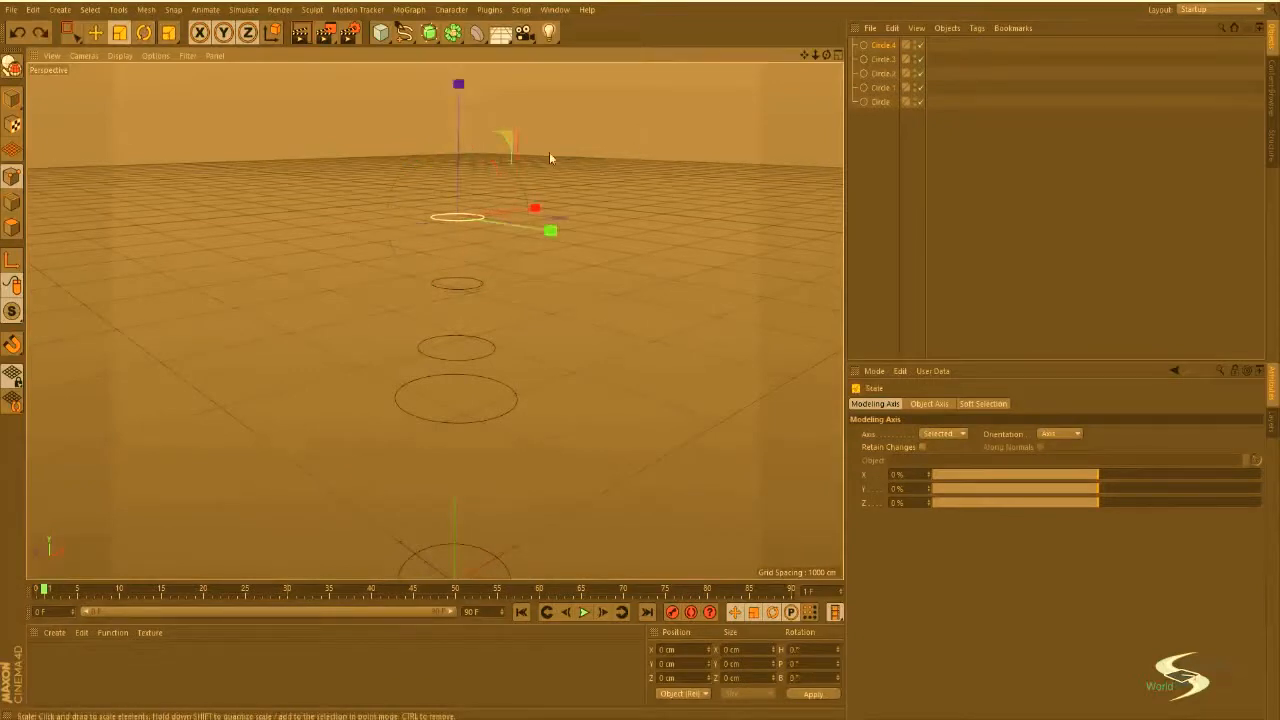
{"action": "left_click_drag", "start_coordinate": [667, 153], "coordinate": [606, 160]}
{"action": "middle_click_drag", "start_coordinate": [587, 289], "coordinate": [593, 168], "text": "alt"}
{"action": "left_click", "coordinate": [884, 143]}
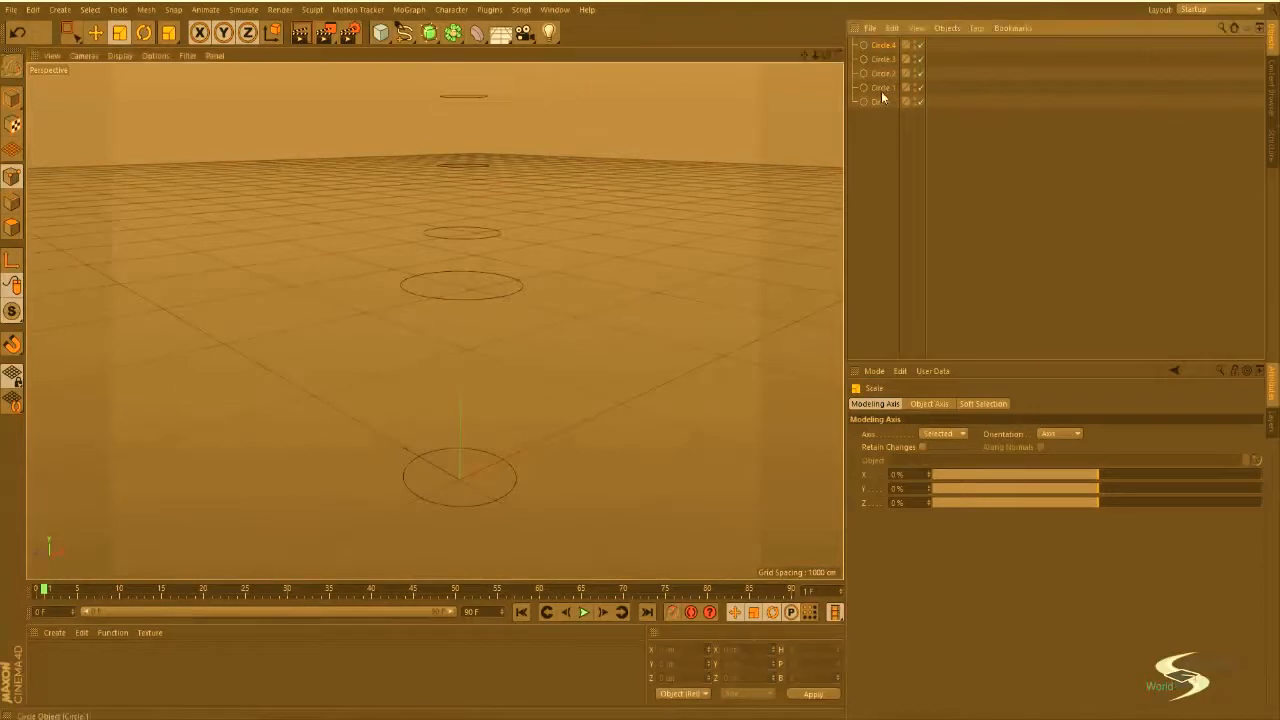
Step: Try to duplicate the large circle second from the bottom
{"action": "left_click", "coordinate": [882, 89]}
{"action": "key", "text": "e"}
{"action": "left_click_drag", "start_coordinate": [468, 160], "coordinate": [468, 250], "text": "ctrl"}
{"action": "key", "text": "ctrl+z"}
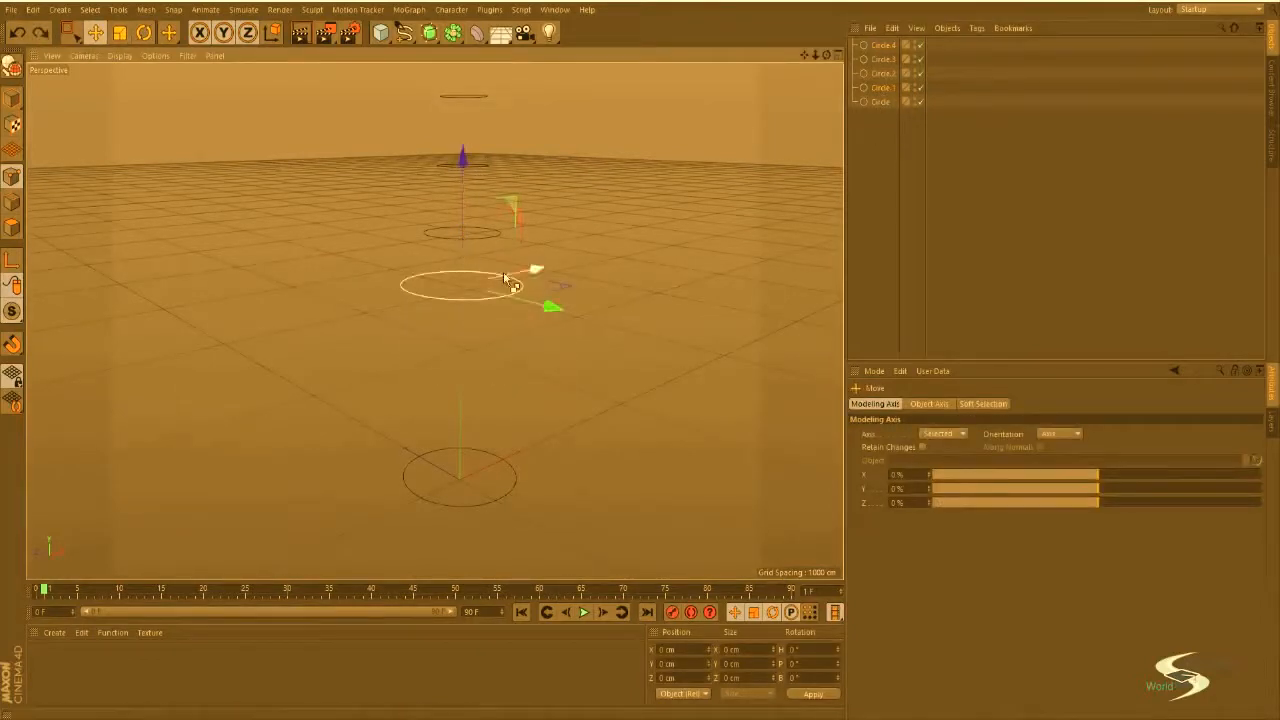
Step: Raise the lowest circle until it sits just beneath the large circle above it
{"action": "left_click", "coordinate": [881, 111]}
{"action": "left_click", "coordinate": [880, 102]}
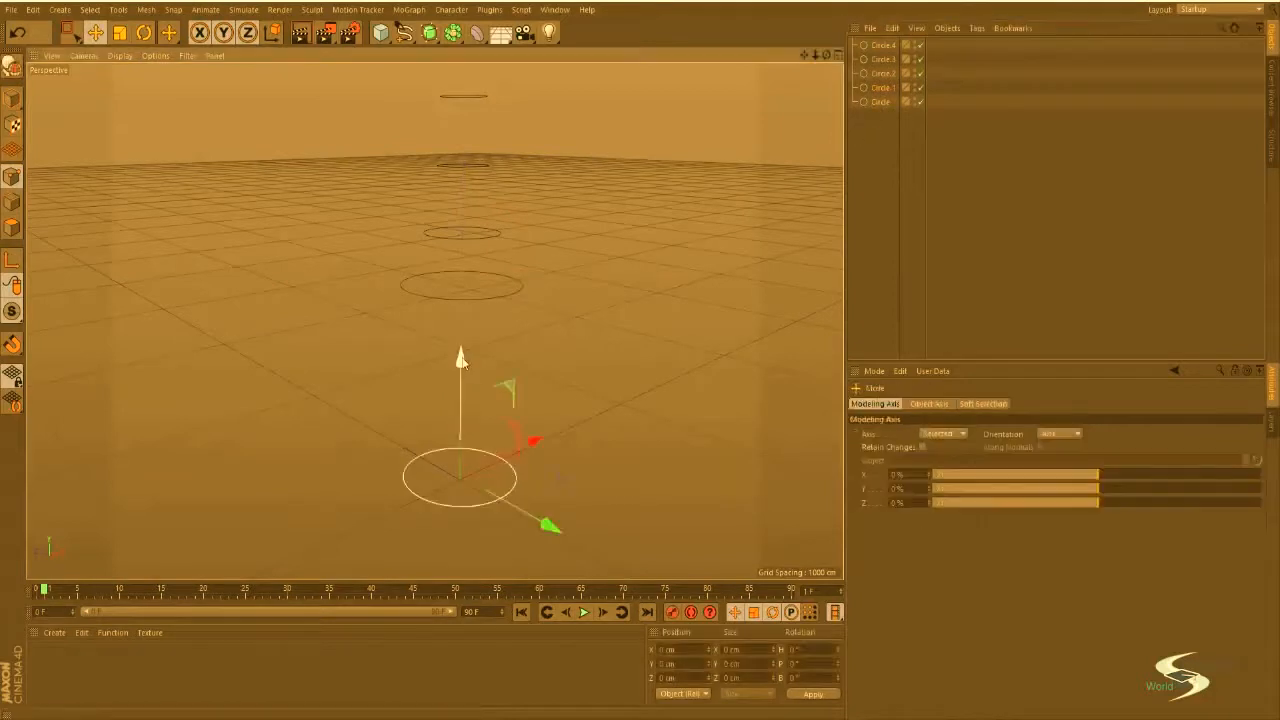
{"action": "left_click_drag", "start_coordinate": [466, 358], "coordinate": [477, 211]}
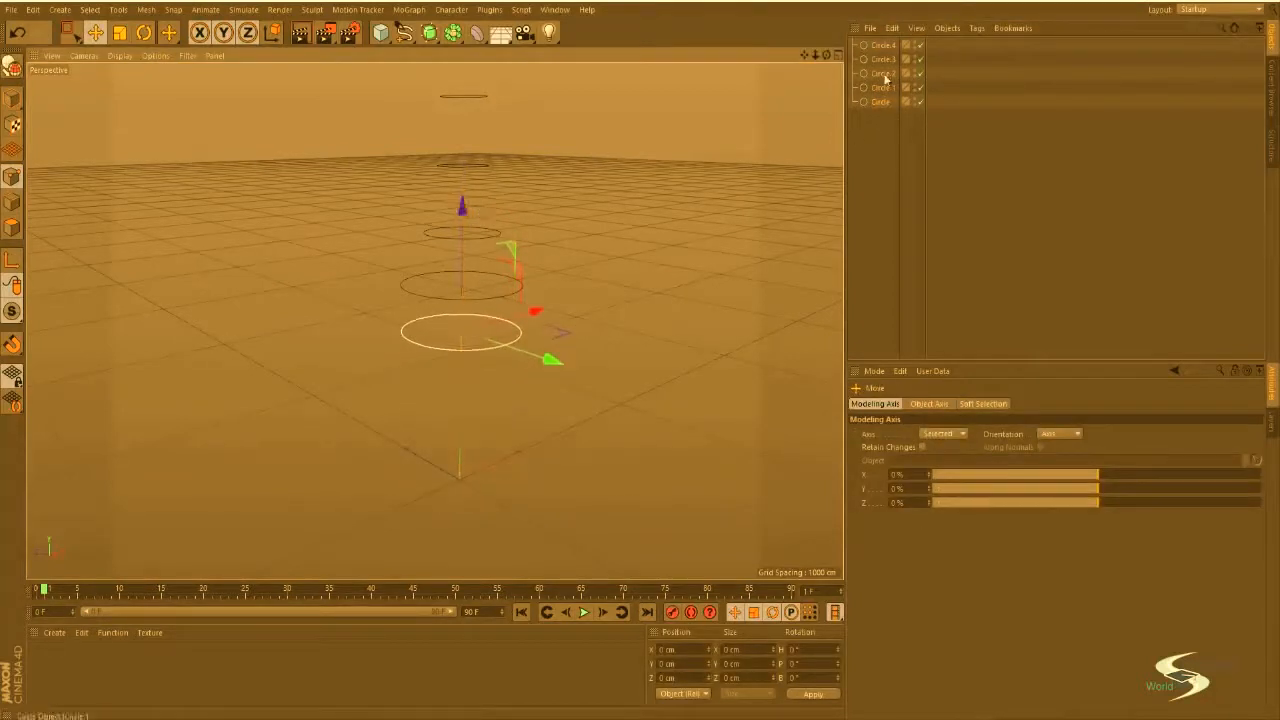
Step: Duplicate the lowest circle a short distance downward and put the copy last in the object list
{"action": "mouse_move", "coordinate": [502, 326]}
{"action": "left_mouse_down", "text": "alt"}
{"action": "mouse_move", "coordinate": [515, 201]}
{"action": "mouse_move", "coordinate": [480, 151]}
{"action": "mouse_move", "coordinate": [421, 286]}
{"action": "mouse_move", "coordinate": [524, 300]}
{"action": "mouse_move", "coordinate": [515, 305]}
{"action": "left_mouse_up", "text": "alt"}
{"action": "left_click_drag", "start_coordinate": [462, 201], "coordinate": [453, 253], "text": "ctrl"}
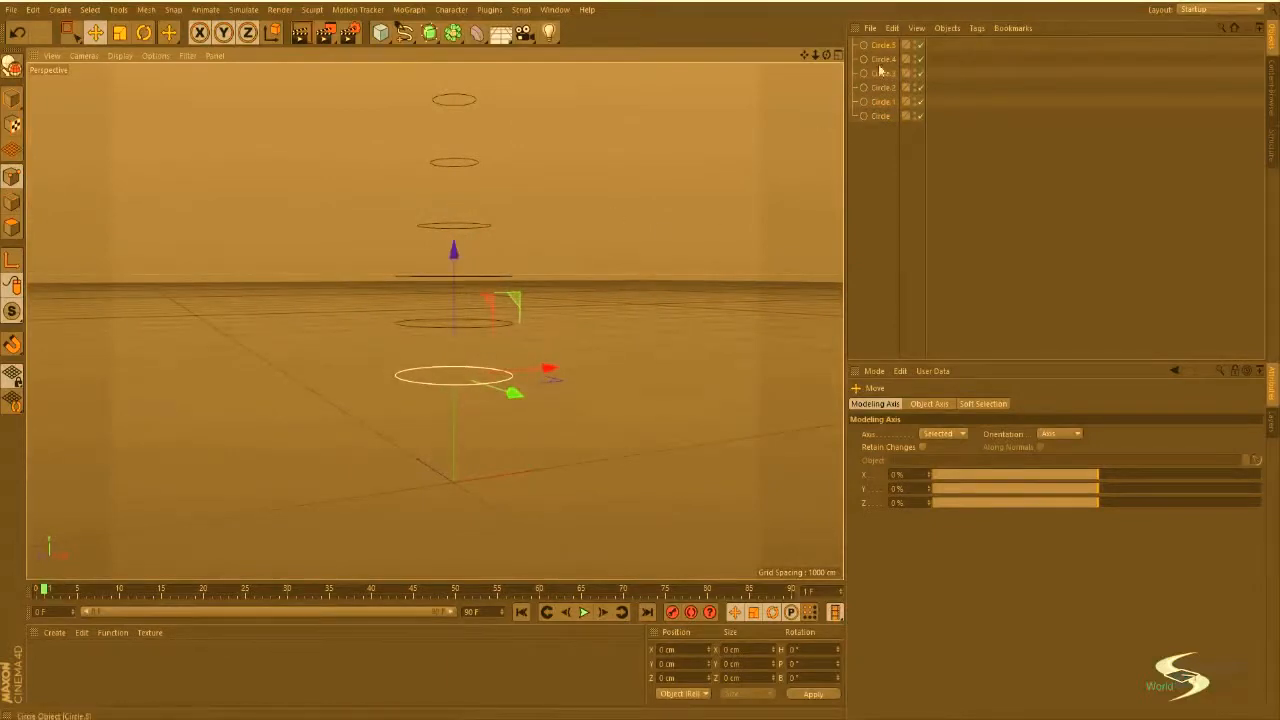
{"action": "left_click_drag", "start_coordinate": [884, 48], "coordinate": [865, 151]}
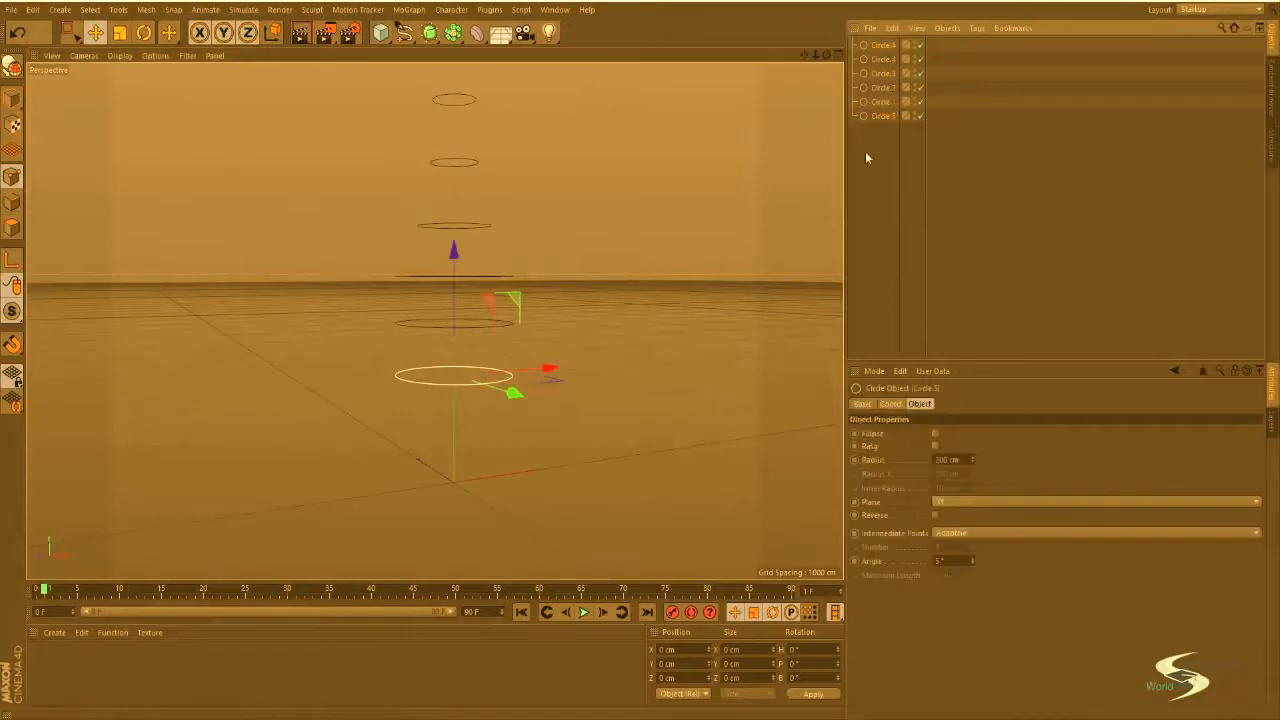
Step: Scale the new lowest circle down to a radius of about 172 cm
{"action": "key", "text": "r"}
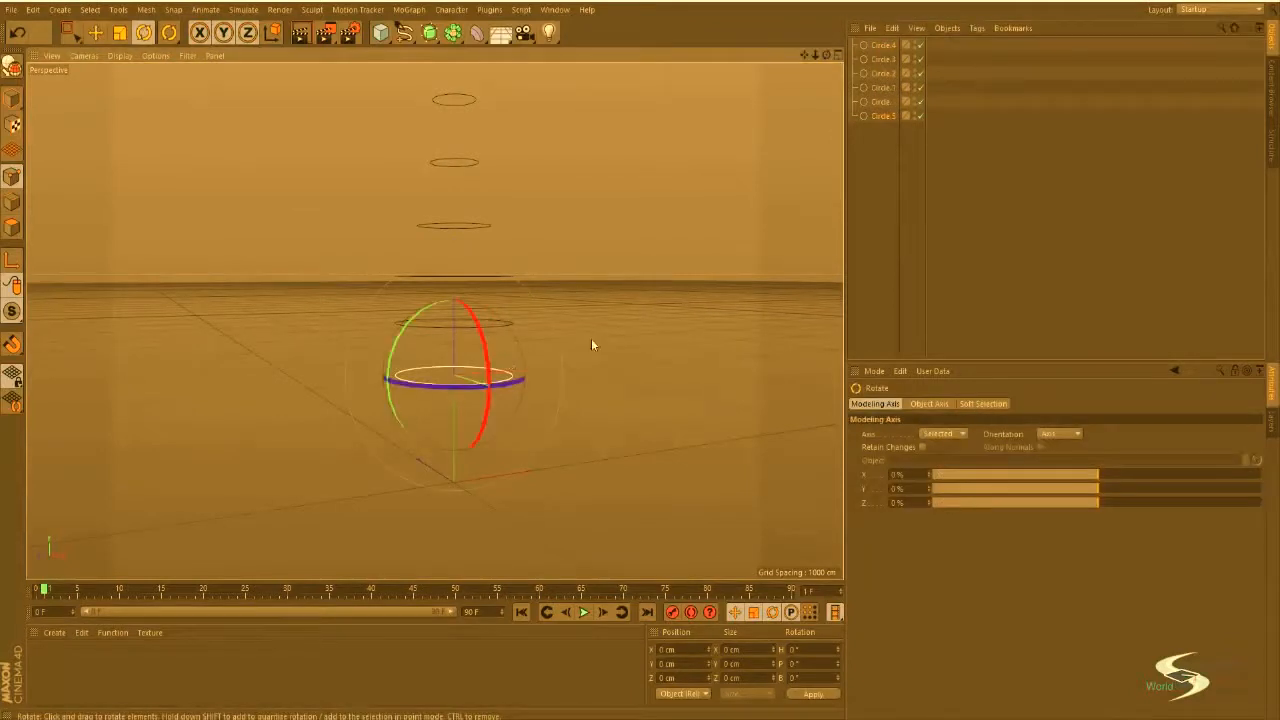
{"action": "key", "text": "t"}
{"action": "left_click_drag", "start_coordinate": [609, 337], "coordinate": [503, 334]}
Step: Duplicate the lowest circle downward twice at similar spacing, keeping the copies in stacking order in the object list
{"action": "key", "text": "e"}
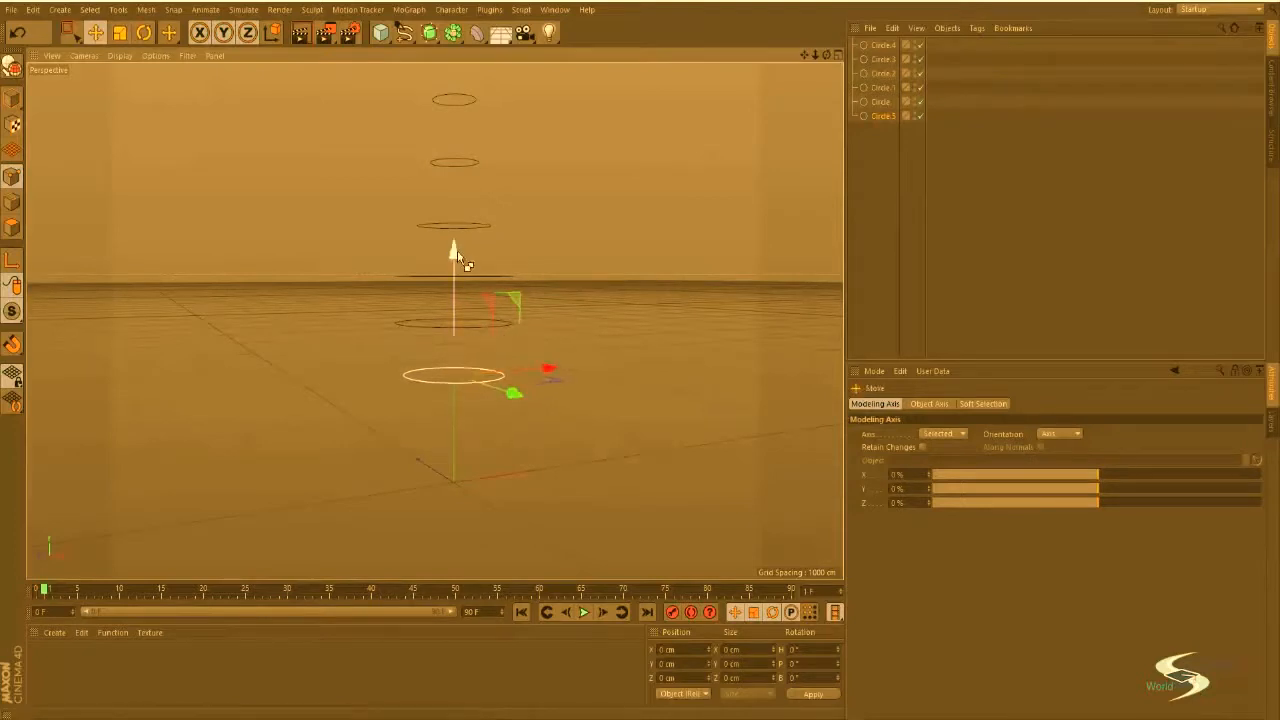
{"action": "left_click_drag", "start_coordinate": [455, 250], "coordinate": [458, 291], "text": "ctrl"}
{"action": "left_click", "coordinate": [884, 49]}
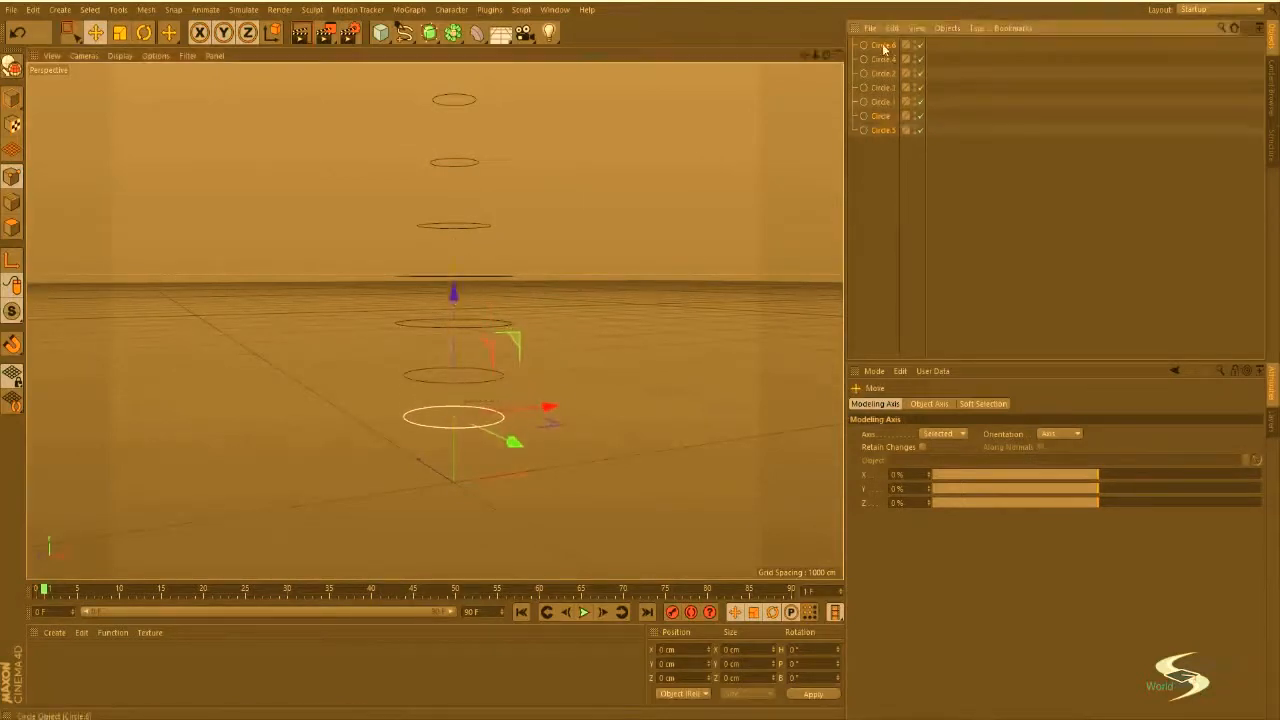
{"action": "middle_click_drag", "start_coordinate": [619, 418], "coordinate": [655, 300], "text": "alt"}
{"action": "left_click_drag", "start_coordinate": [490, 188], "coordinate": [491, 233]}
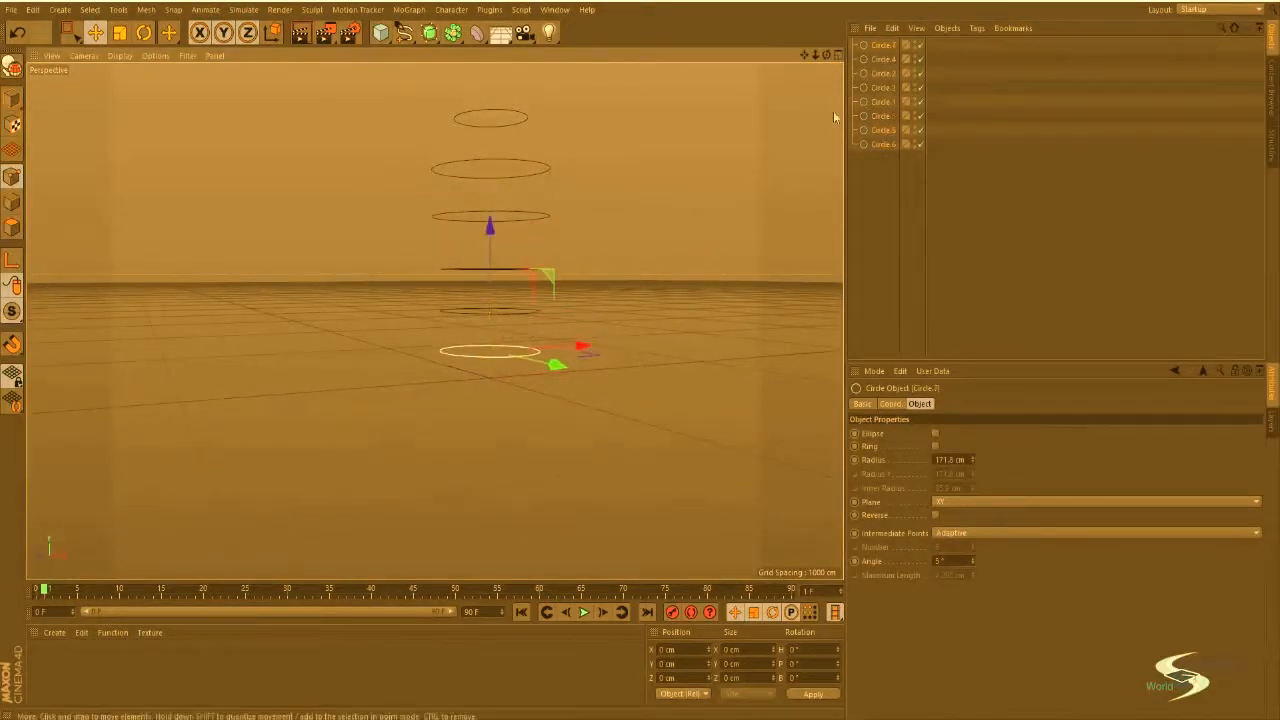
Step: Enlarge the lowest circle to a radius of about 230 cm and duplicate it downward, placing the copy last in the object list
{"action": "key", "text": "t"}
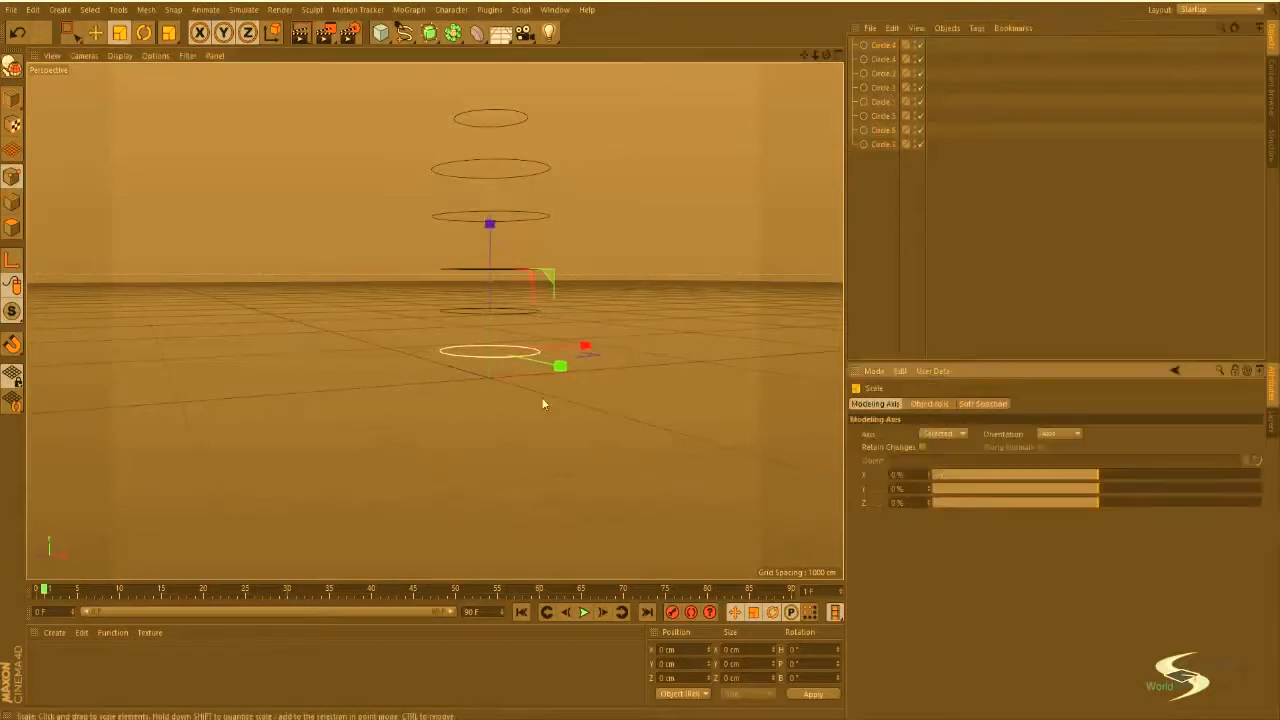
{"action": "left_click_drag", "start_coordinate": [543, 400], "coordinate": [714, 363]}
{"action": "key", "text": "e"}
{"action": "left_click_drag", "start_coordinate": [495, 224], "coordinate": [490, 290], "text": "ctrl"}
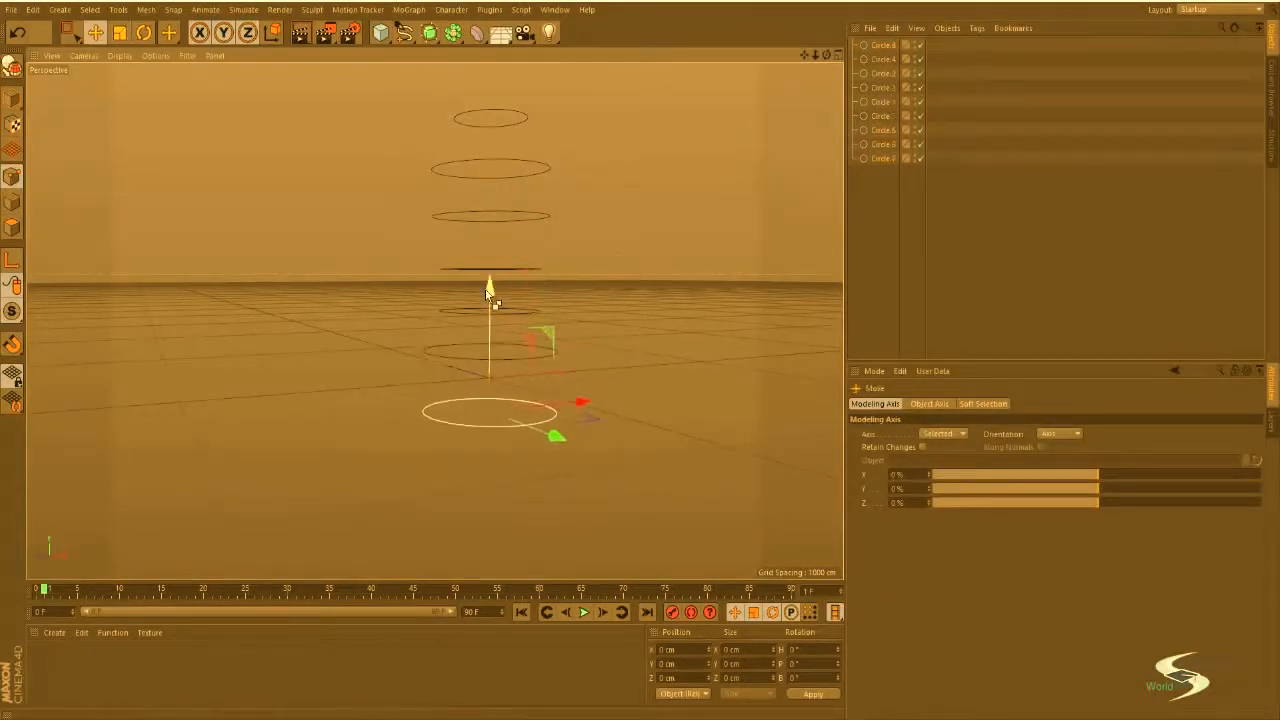
{"action": "left_click_drag", "start_coordinate": [884, 46], "coordinate": [874, 220]}
{"action": "left_click", "coordinate": [879, 245]}
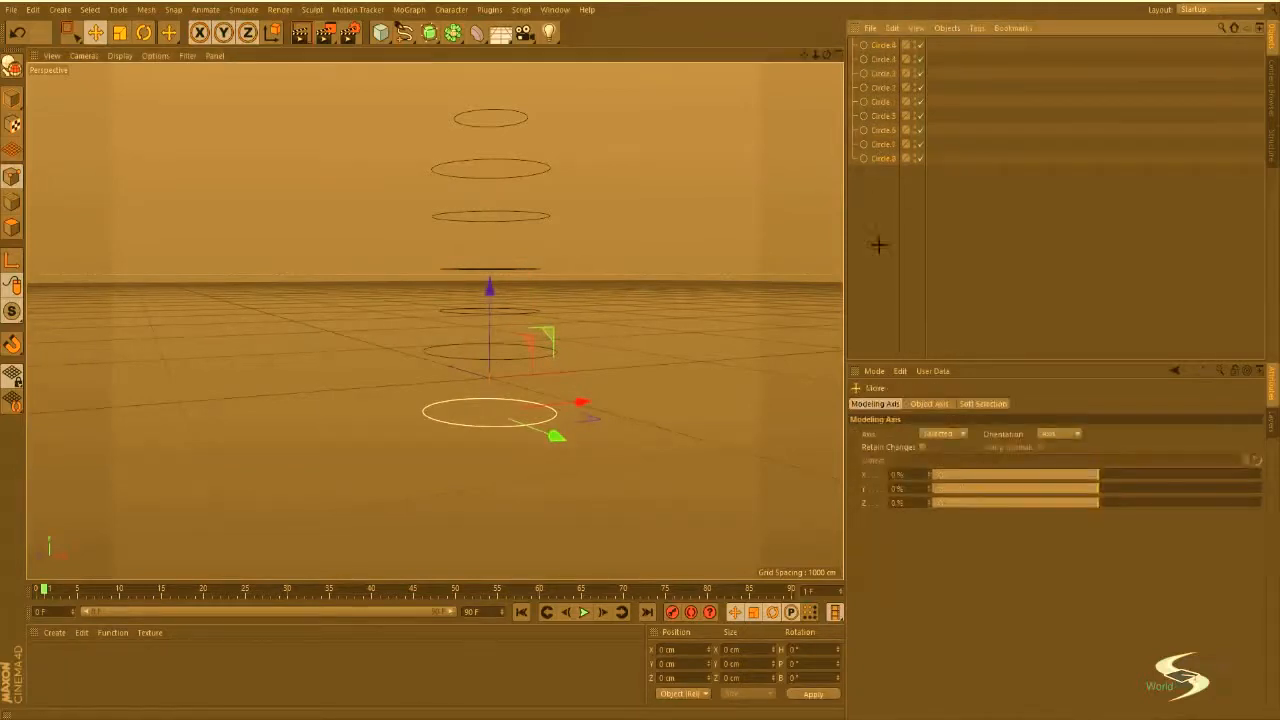
Step: Add a Loft generator to the scene
{"action": "mouse_move", "coordinate": [560, 300]}
{"action": "left_mouse_down", "text": "alt"}
{"action": "mouse_move", "coordinate": [528, 286]}
{"action": "mouse_move", "coordinate": [517, 331]}
{"action": "mouse_move", "coordinate": [525, 282]}
{"action": "mouse_move", "coordinate": [471, 223]}
{"action": "mouse_move", "coordinate": [449, 366]}
{"action": "mouse_move", "coordinate": [563, 323]}
{"action": "left_mouse_up", "text": "alt"}
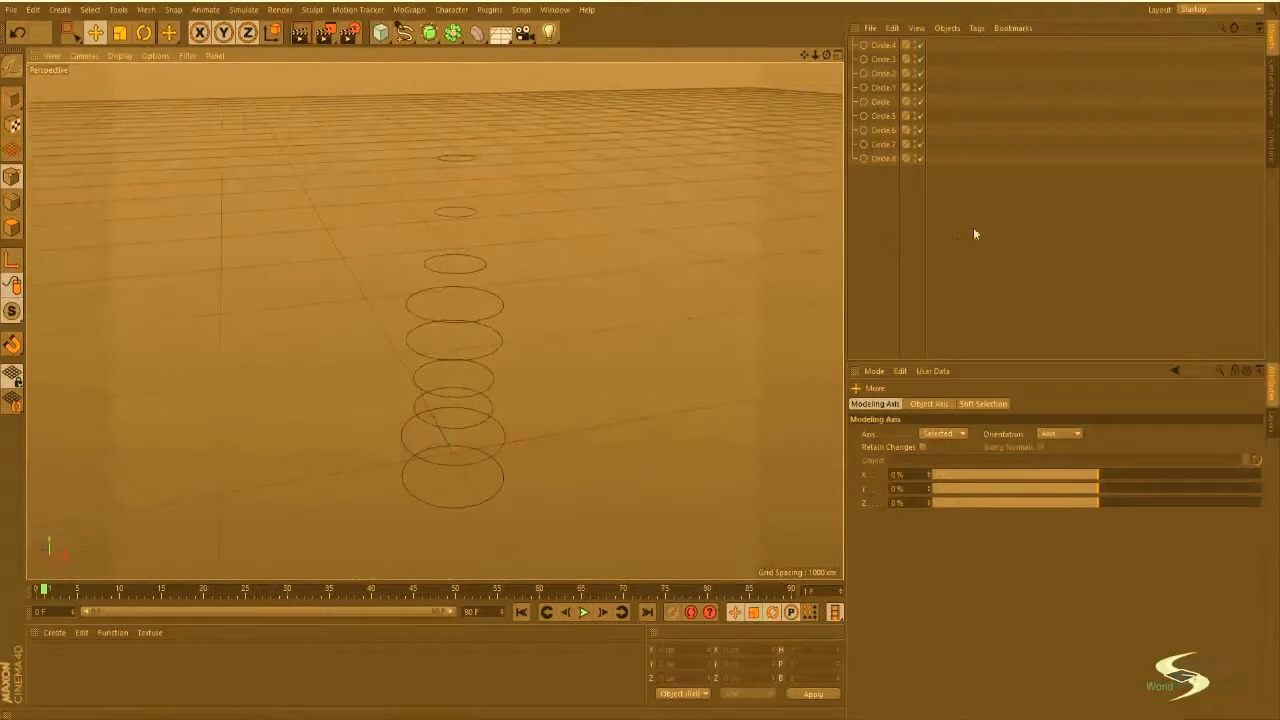
{"action": "left_click_drag", "start_coordinate": [942, 229], "coordinate": [874, 32]}
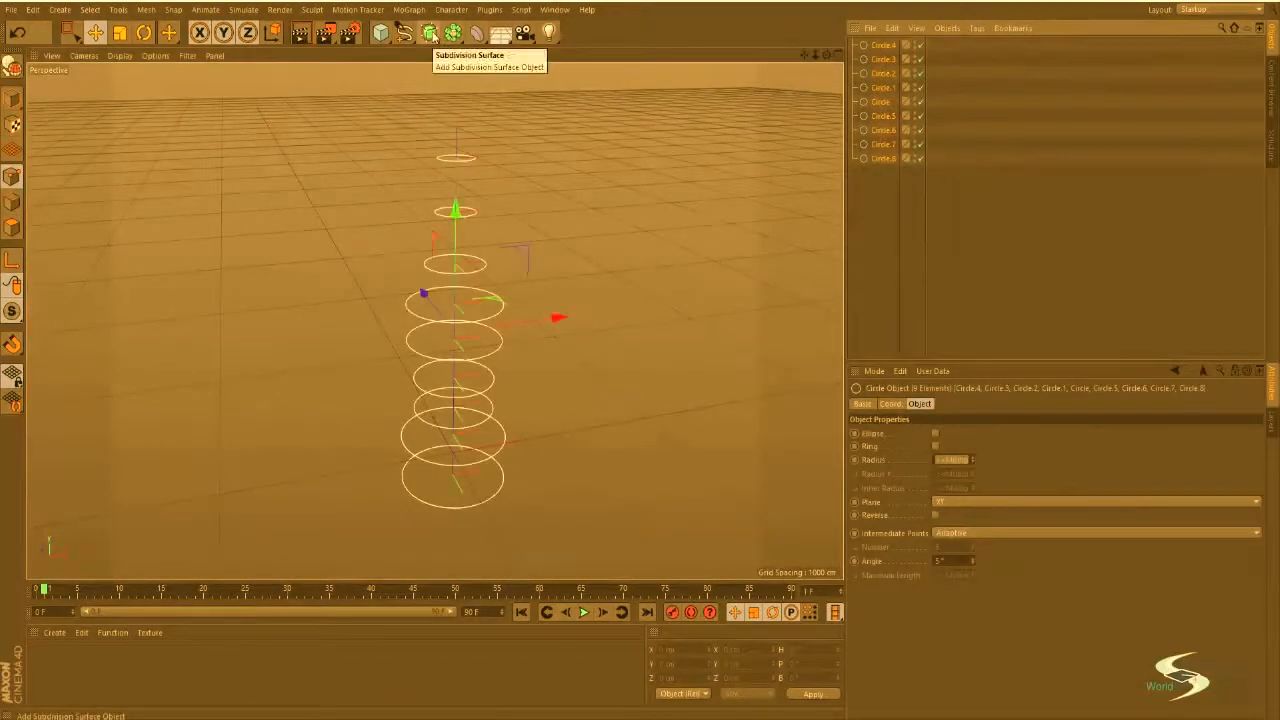
{"action": "left_click", "coordinate": [567, 72]}
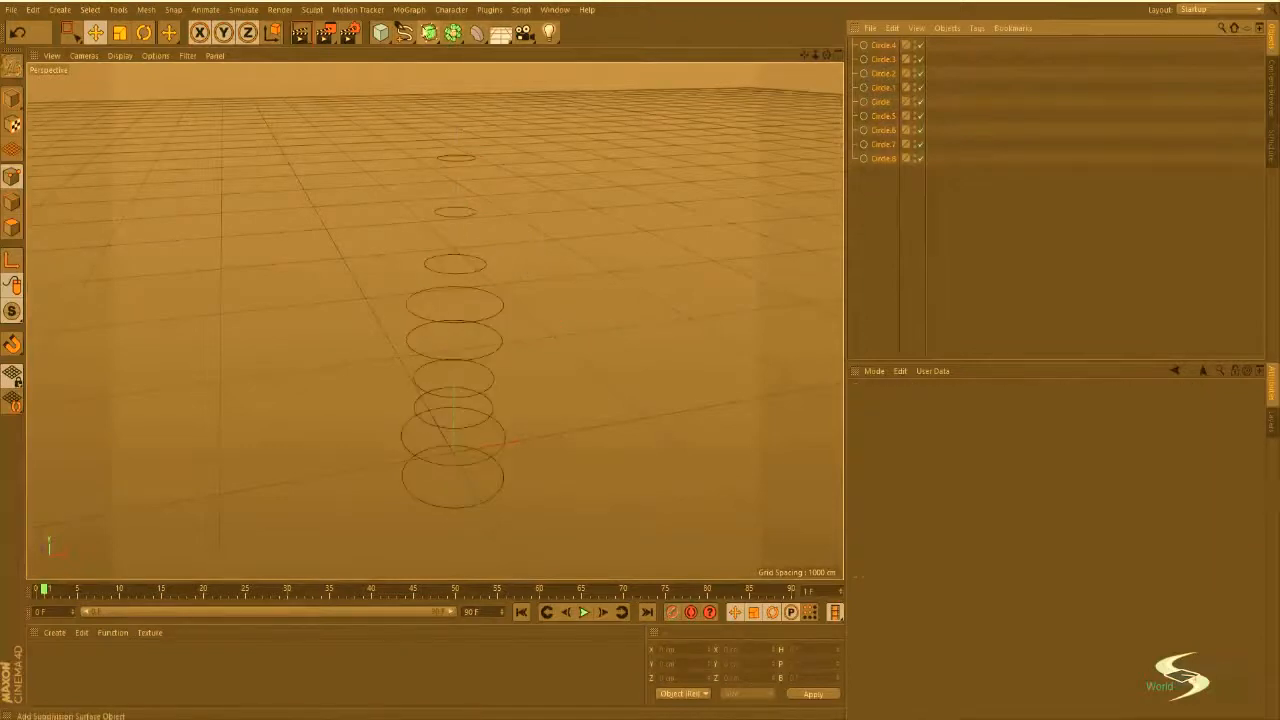
{"action": "left_click", "coordinate": [429, 32]}
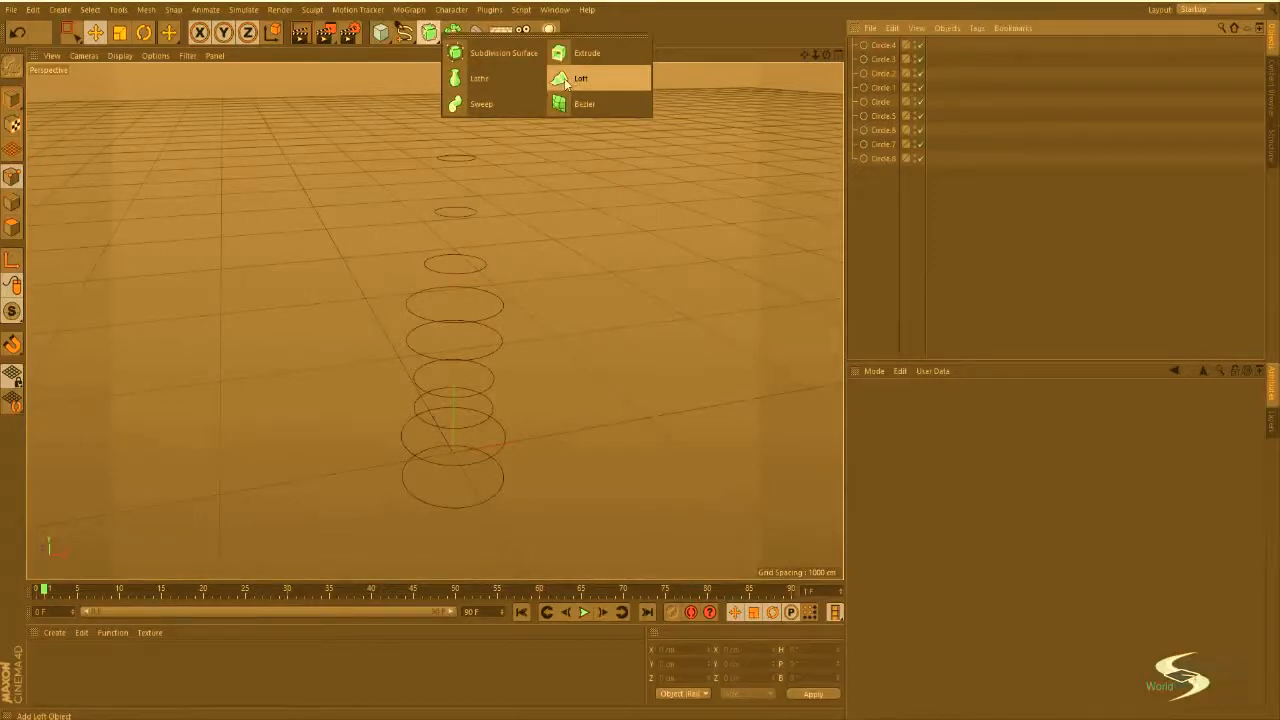
{"action": "left_click", "coordinate": [565, 80]}
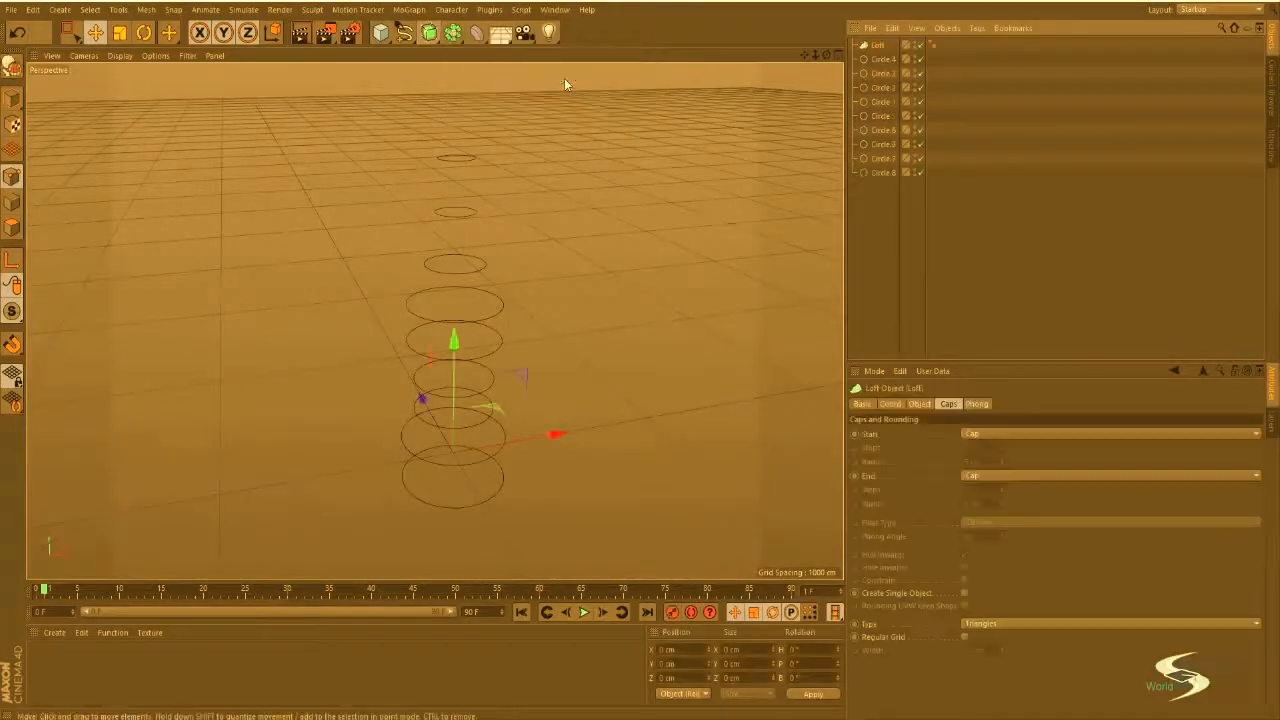
Step: Make all nine circles children of the Loft, keeping their order, to form the bottle surface
{"action": "left_click", "coordinate": [882, 59]}
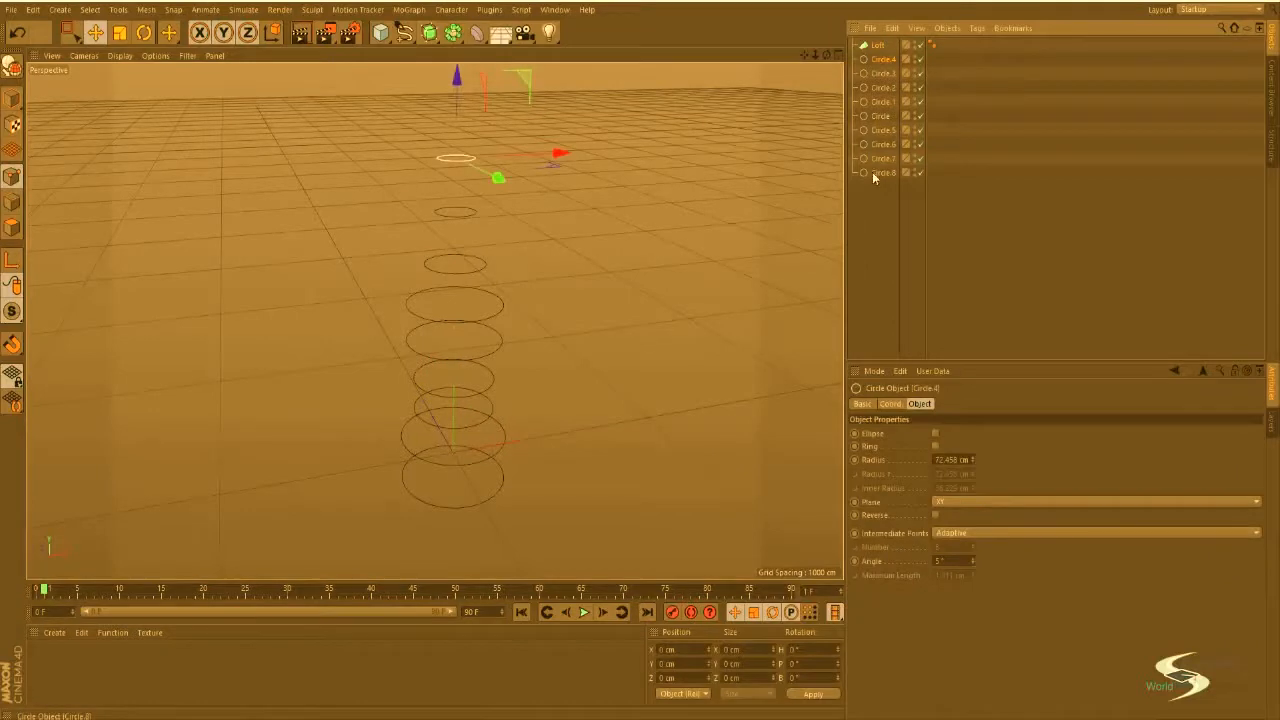
{"action": "left_click", "coordinate": [872, 172], "text": "shift"}
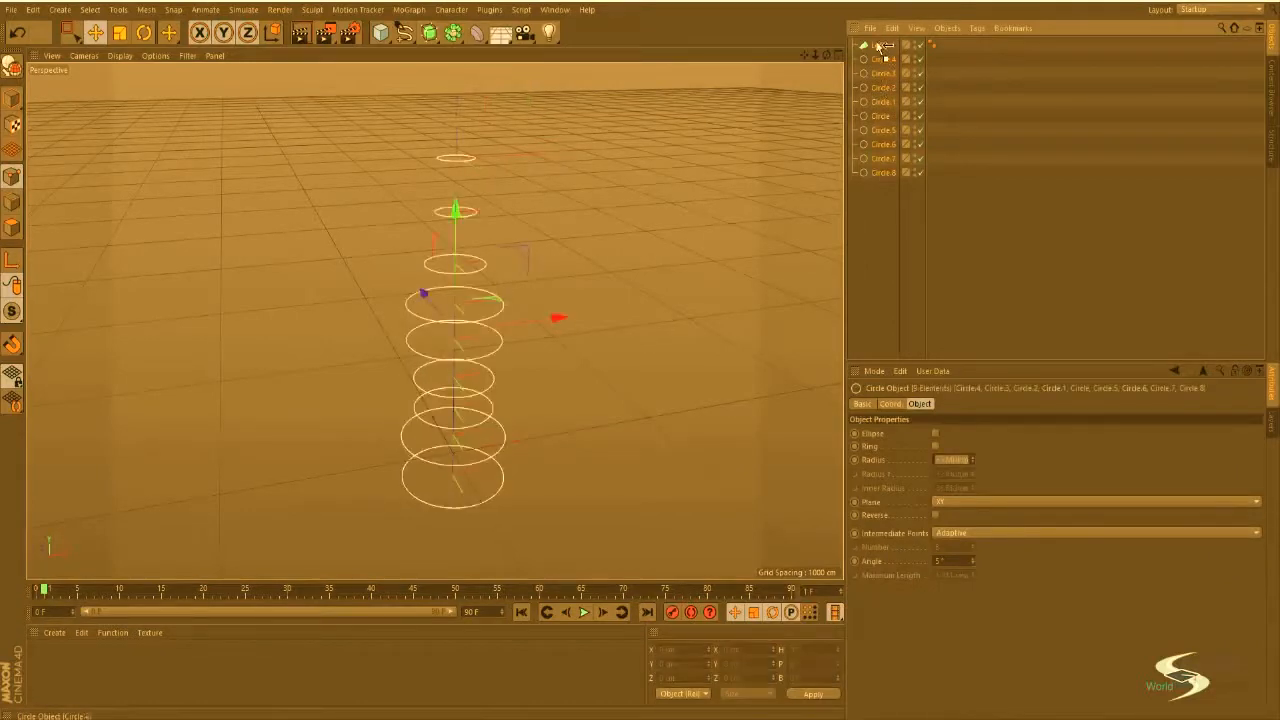
{"action": "left_click_drag", "start_coordinate": [883, 46], "coordinate": [877, 46]}
{"action": "left_click", "coordinate": [881, 222]}
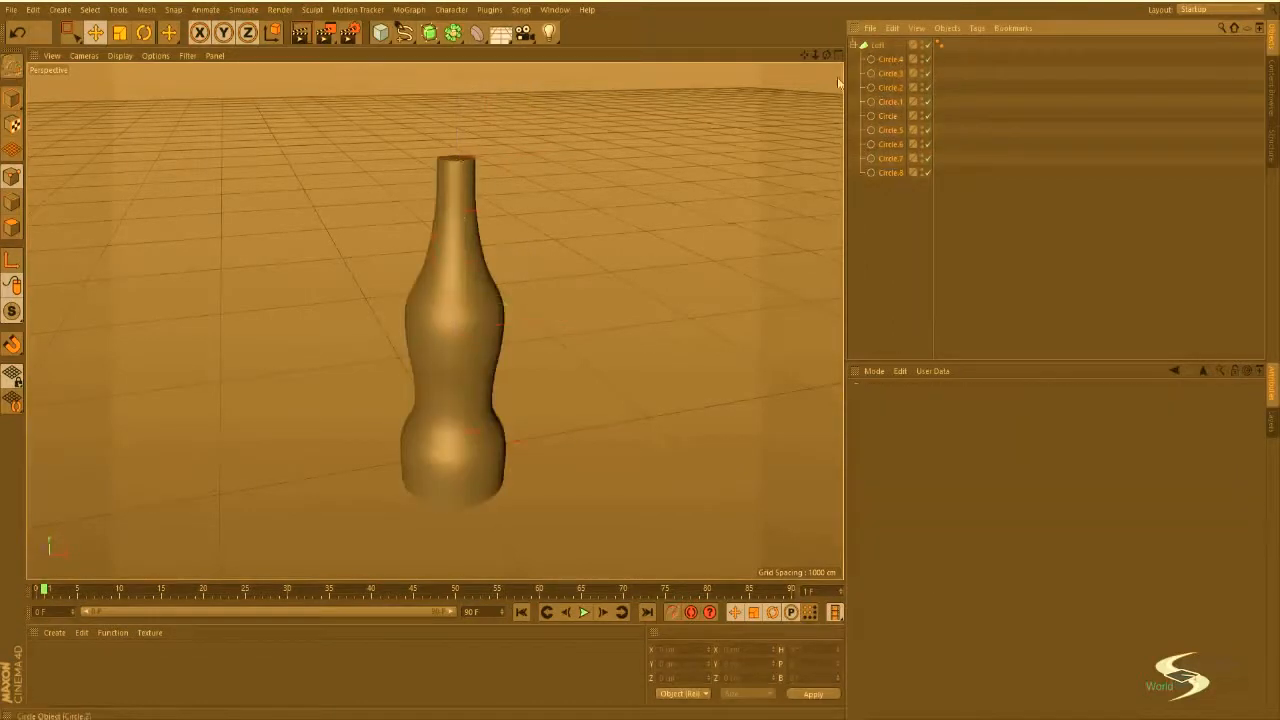
{"action": "left_click_drag", "start_coordinate": [510, 300], "coordinate": [737, 158], "text": "alt"}
Step: Raise Circle.5 beneath the bottle's upper bulge and lower Circle.6 toward the base
{"action": "left_click", "coordinate": [880, 47]}
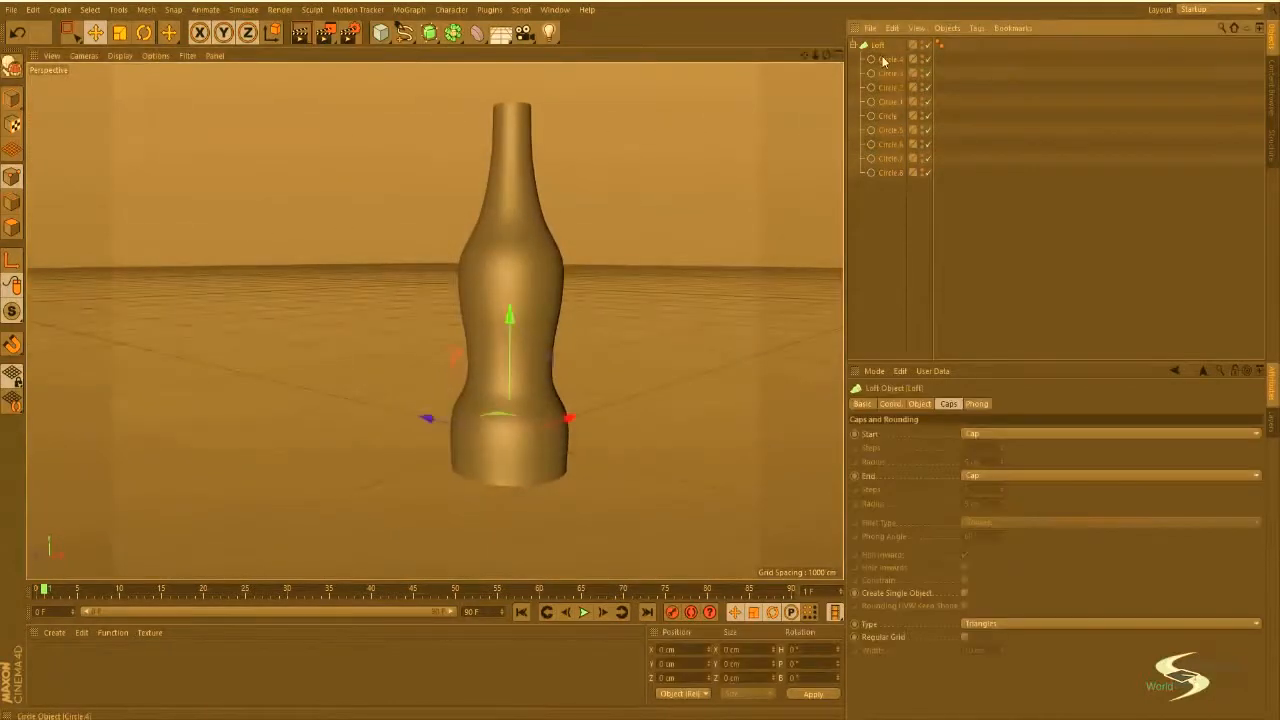
{"action": "left_click", "coordinate": [885, 60]}
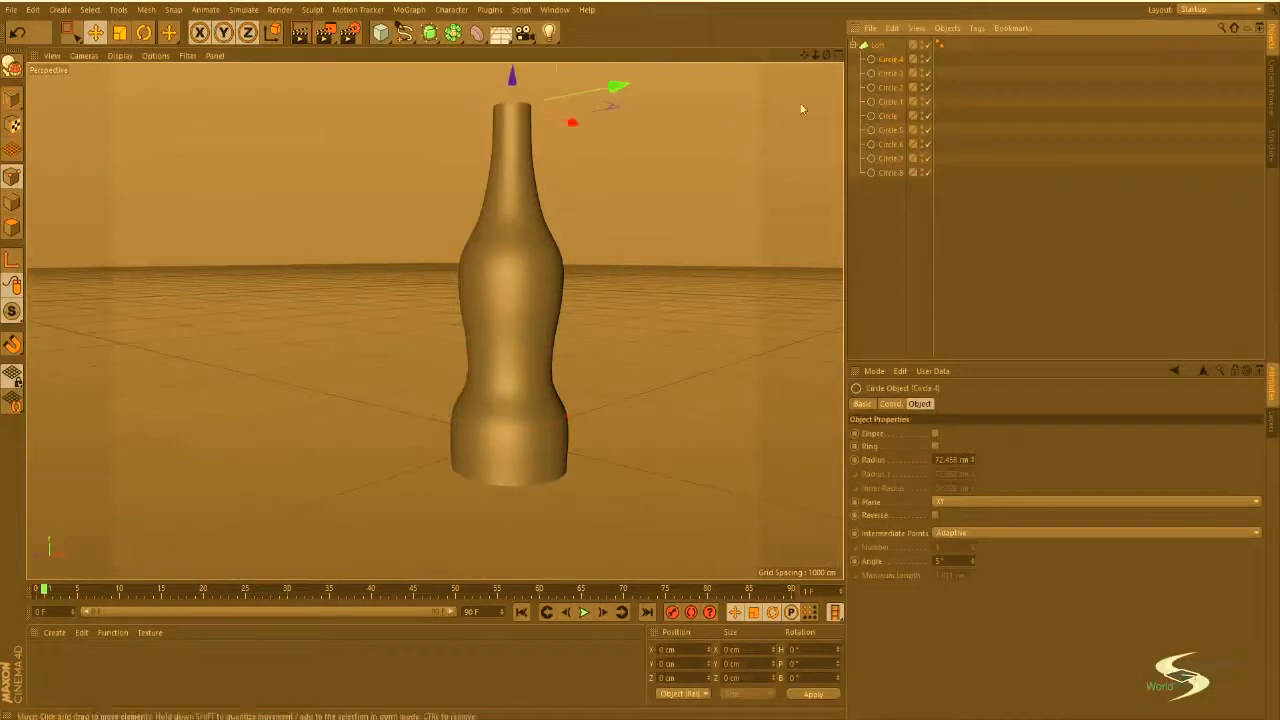
{"action": "left_click", "coordinate": [888, 130]}
{"action": "mouse_move", "coordinate": [509, 238]}
{"action": "left_mouse_down"}
{"action": "mouse_move", "coordinate": [510, 265]}
{"action": "mouse_move", "coordinate": [520, 198]}
{"action": "mouse_move", "coordinate": [522, 216]}
{"action": "mouse_move", "coordinate": [510, 214]}
{"action": "left_mouse_up"}
{"action": "key", "text": "ctrl+z"}
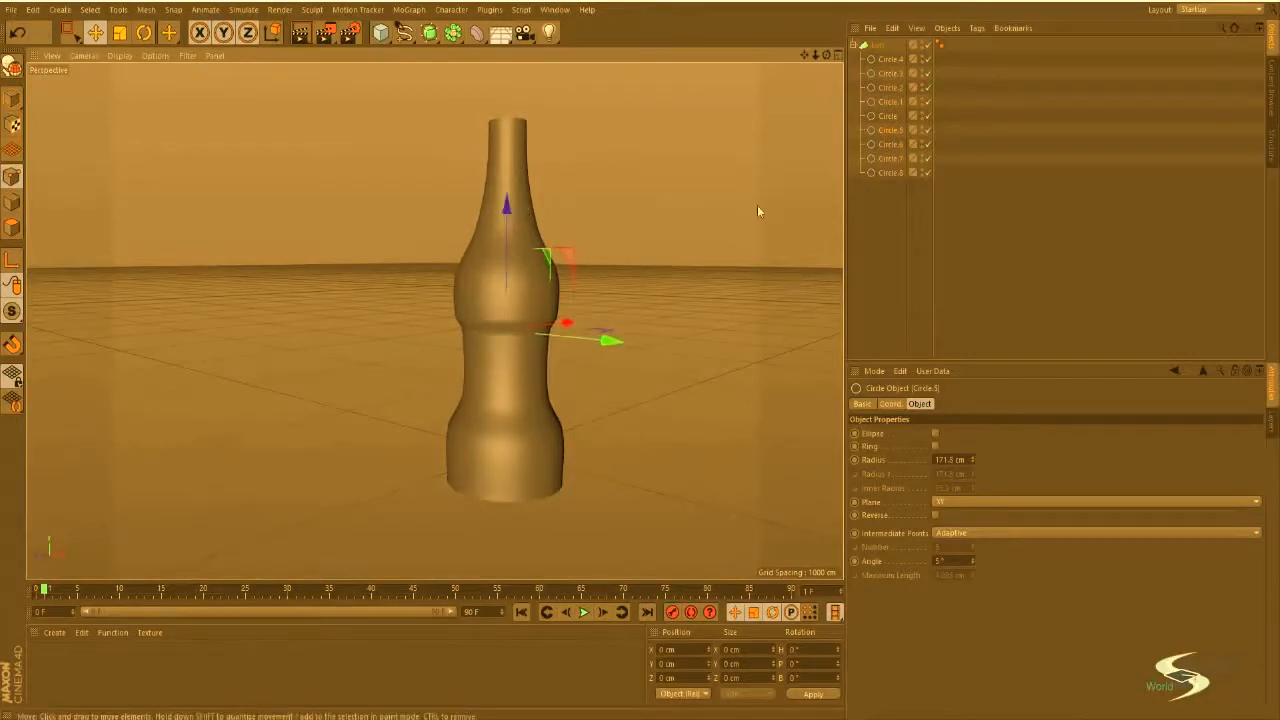
{"action": "left_click", "coordinate": [890, 146]}
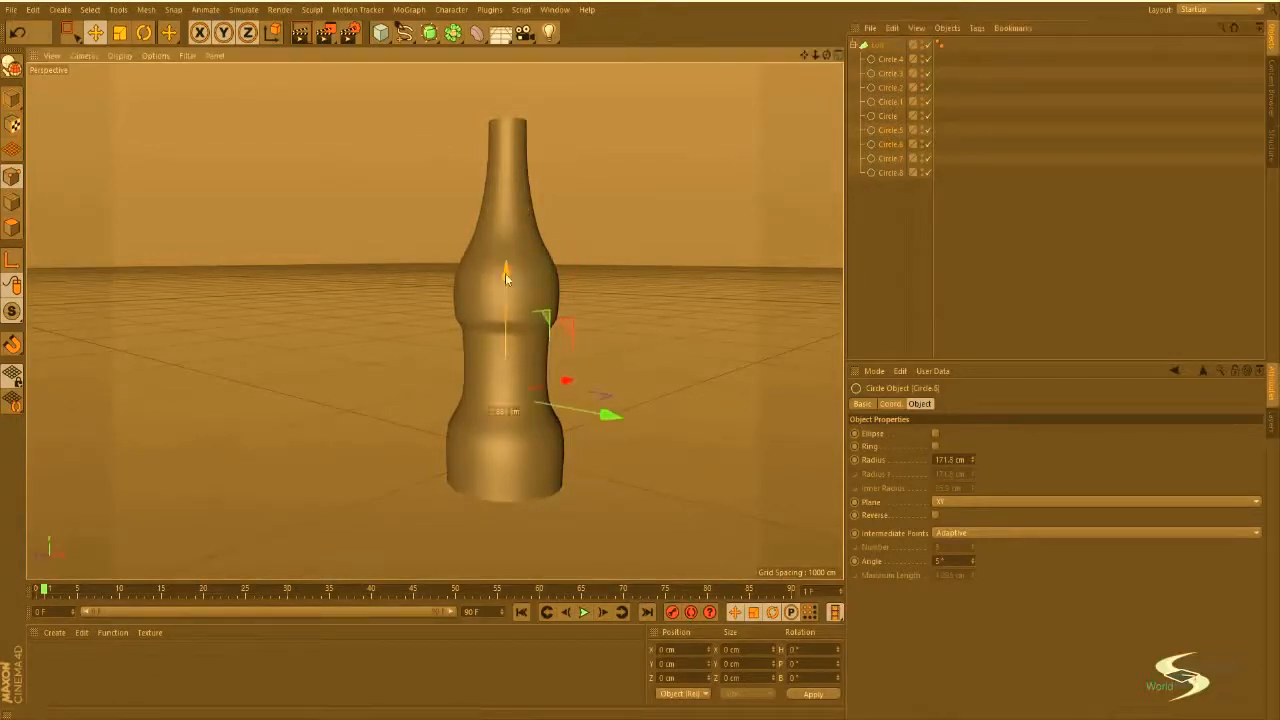
Step: Scale the two lowest profiles, Circle.7 and Circle.8, together to about 94% and adjust their height slightly
{"action": "left_click", "coordinate": [881, 174], "text": "shift"}
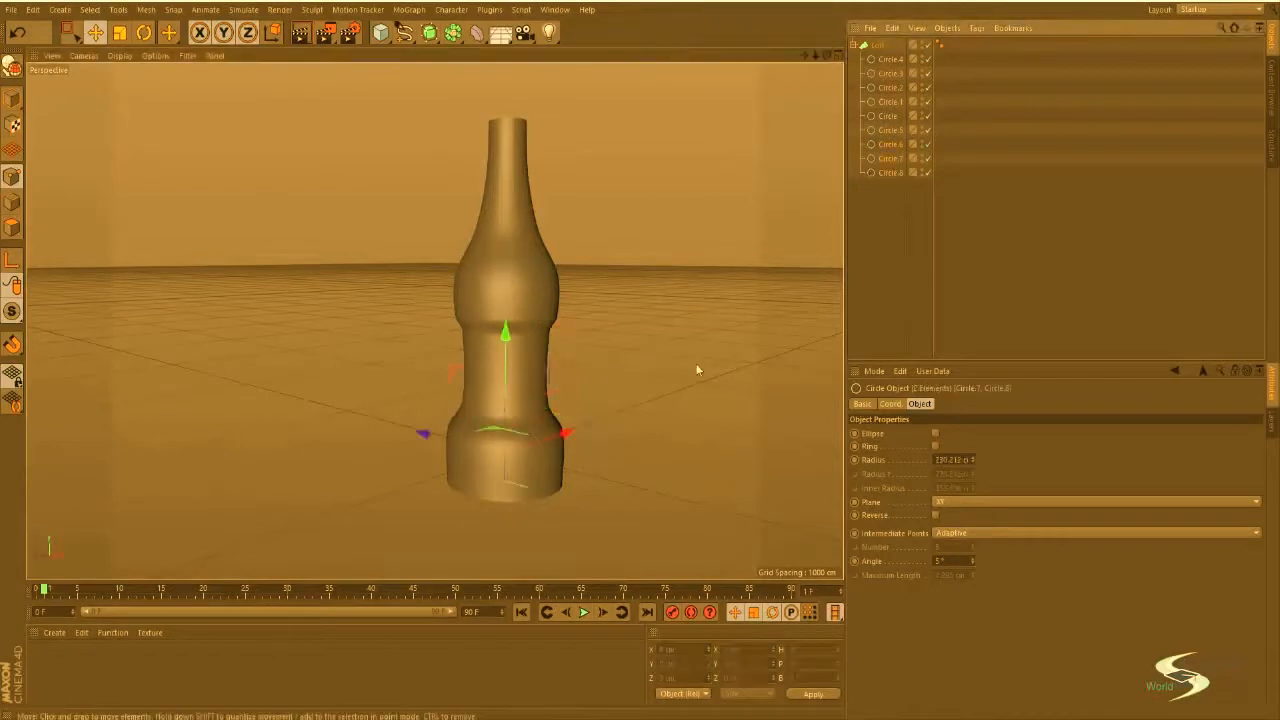
{"action": "key", "text": "t"}
{"action": "mouse_move", "coordinate": [464, 443]}
{"action": "left_mouse_down", "text": "alt"}
{"action": "mouse_move", "coordinate": [474, 409]}
{"action": "mouse_move", "coordinate": [465, 486]}
{"action": "mouse_move", "coordinate": [478, 455]}
{"action": "left_mouse_up", "text": "alt"}
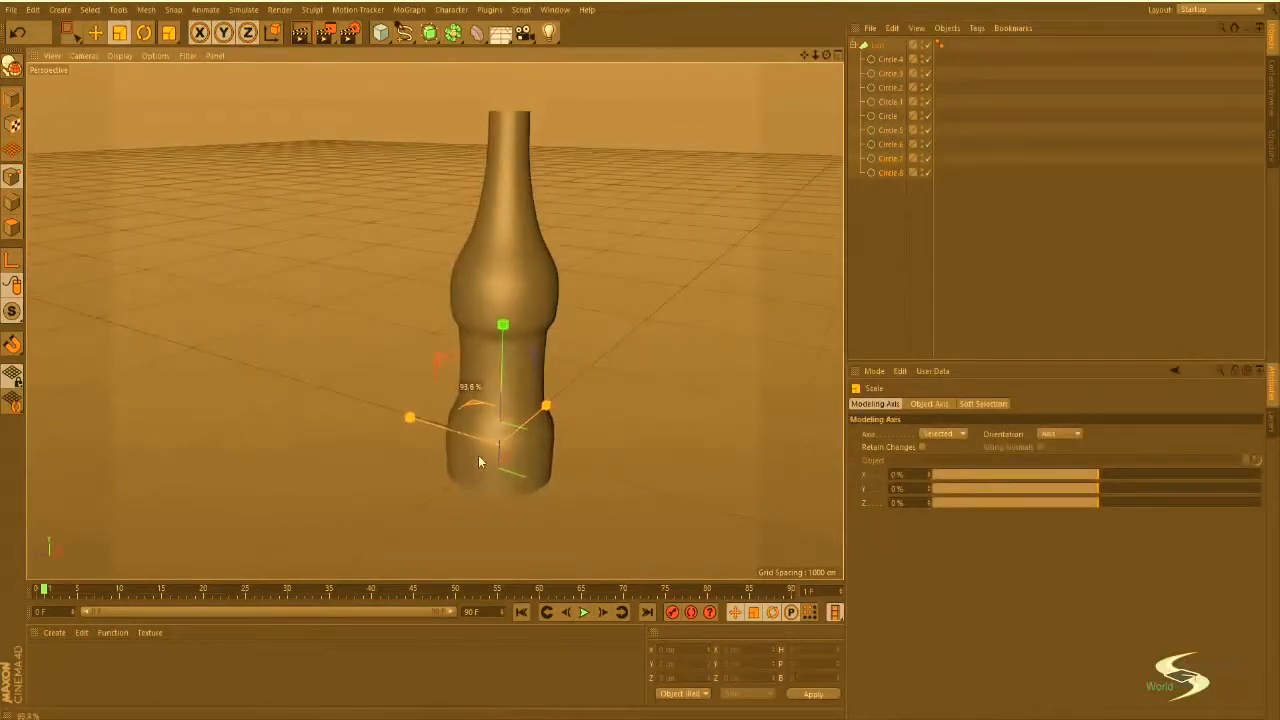
{"action": "key", "text": "e"}
{"action": "mouse_move", "coordinate": [502, 330]}
{"action": "left_mouse_down"}
{"action": "mouse_move", "coordinate": [505, 316]}
{"action": "mouse_move", "coordinate": [507, 329]}
{"action": "left_mouse_up"}
{"action": "left_click_drag", "start_coordinate": [530, 460], "coordinate": [491, 408], "text": "alt"}
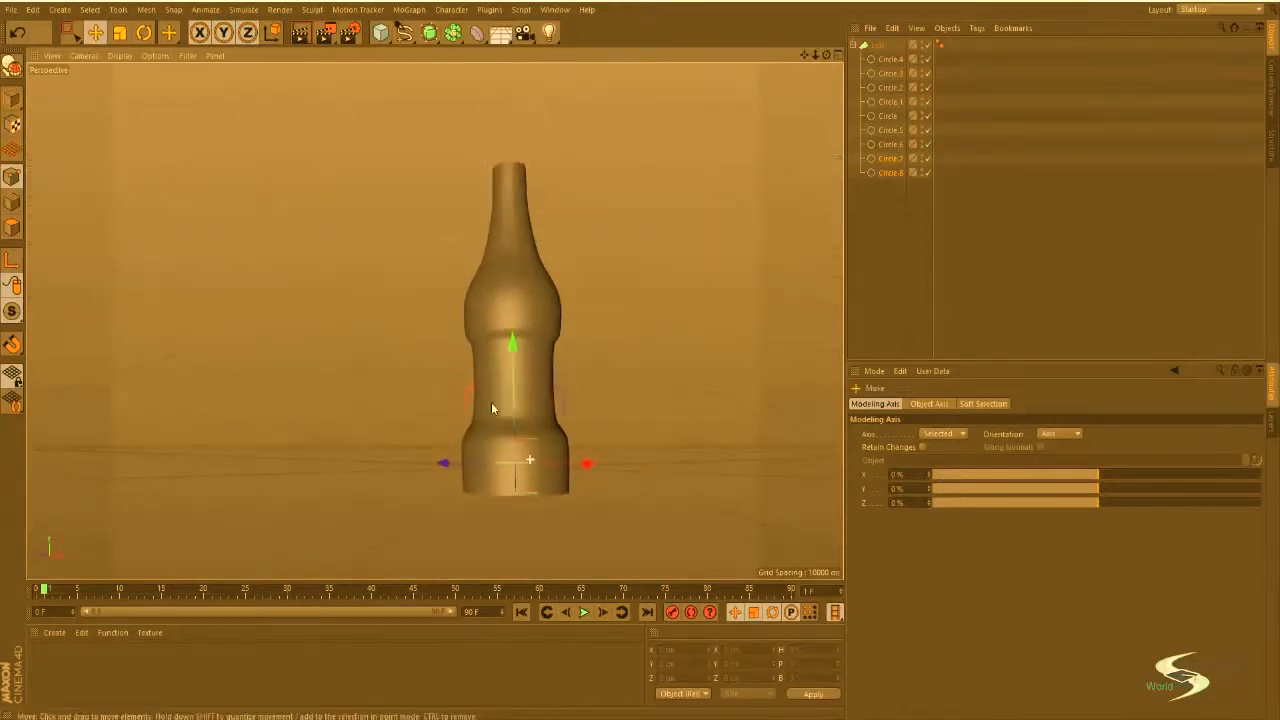
{"action": "left_click", "coordinate": [888, 233]}
Step: Scale Circle.5 and Circle.6 up together to widen the bottle's waist slightly
{"action": "left_click_drag", "start_coordinate": [587, 342], "coordinate": [536, 301], "text": "alt"}
{"action": "left_click", "coordinate": [886, 146]}
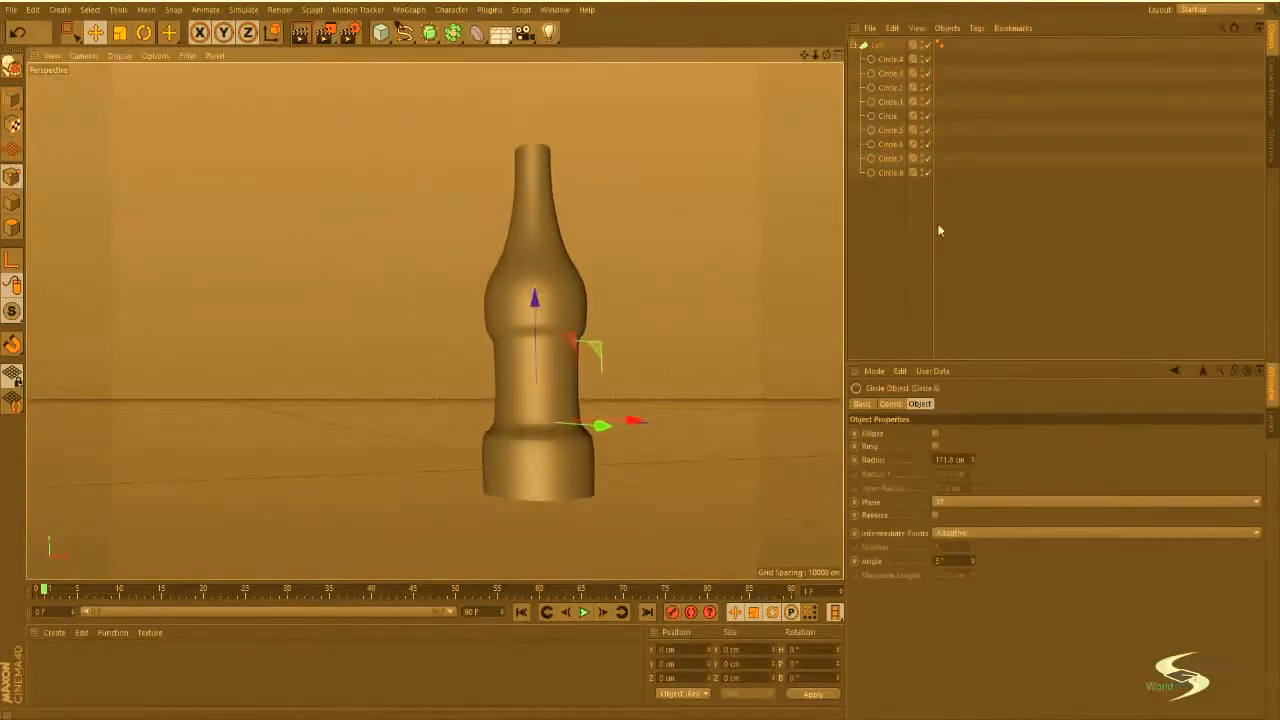
{"action": "left_click", "coordinate": [880, 171]}
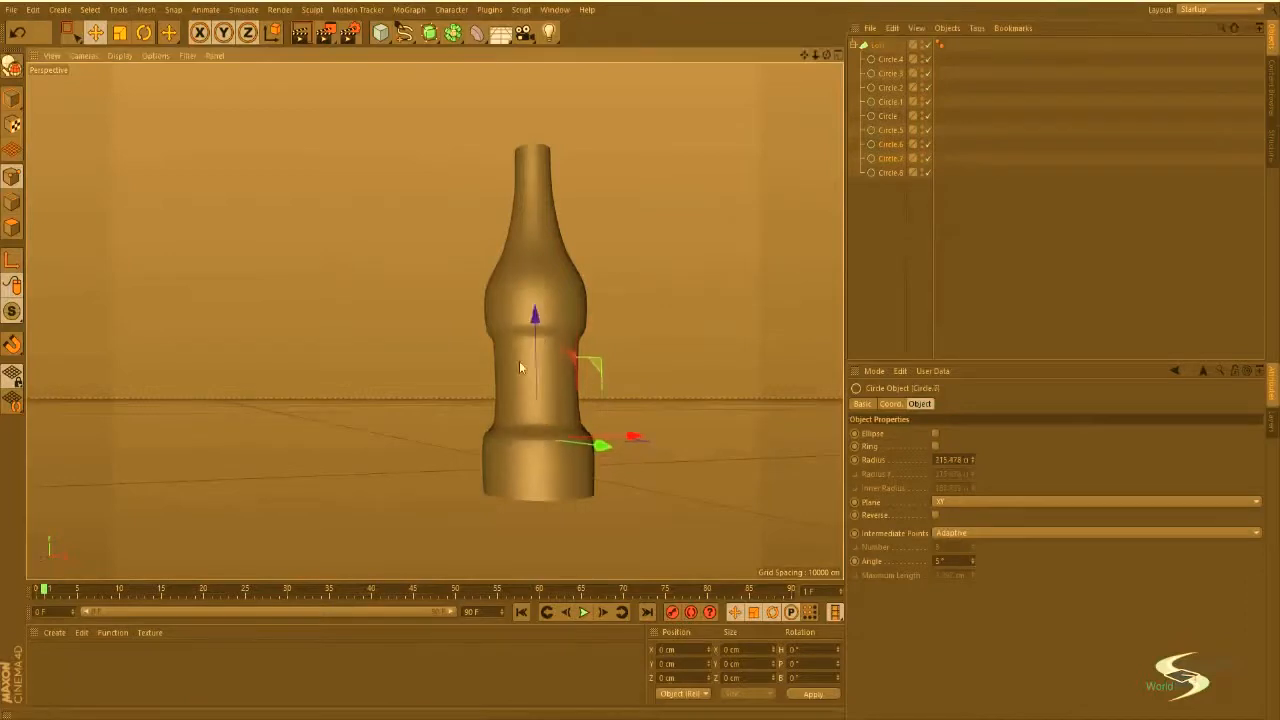
{"action": "left_click", "coordinate": [892, 144]}
{"action": "left_click", "coordinate": [895, 133], "text": "ctrl"}
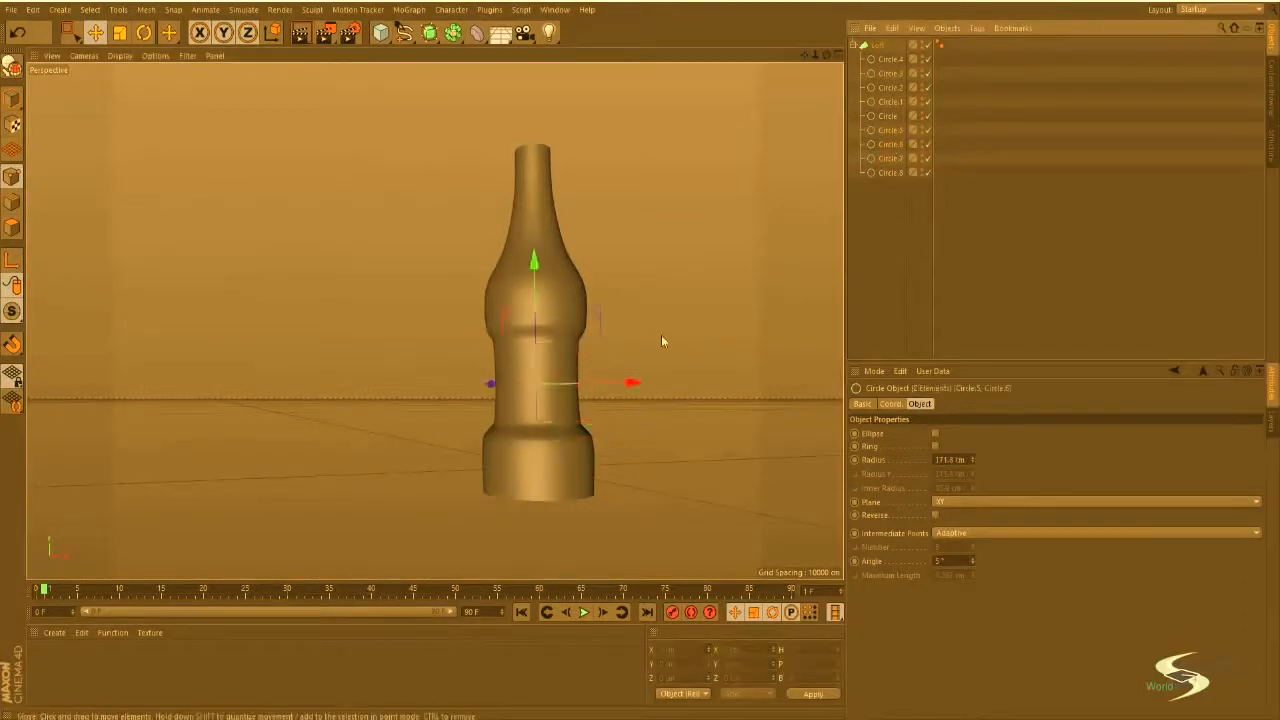
{"action": "key", "text": "t"}
{"action": "left_click_drag", "start_coordinate": [614, 363], "coordinate": [561, 407], "text": "alt"}
{"action": "left_click_drag", "start_coordinate": [578, 311], "coordinate": [600, 279]}
{"action": "key", "text": "e"}
{"action": "left_click", "coordinate": [767, 265]}
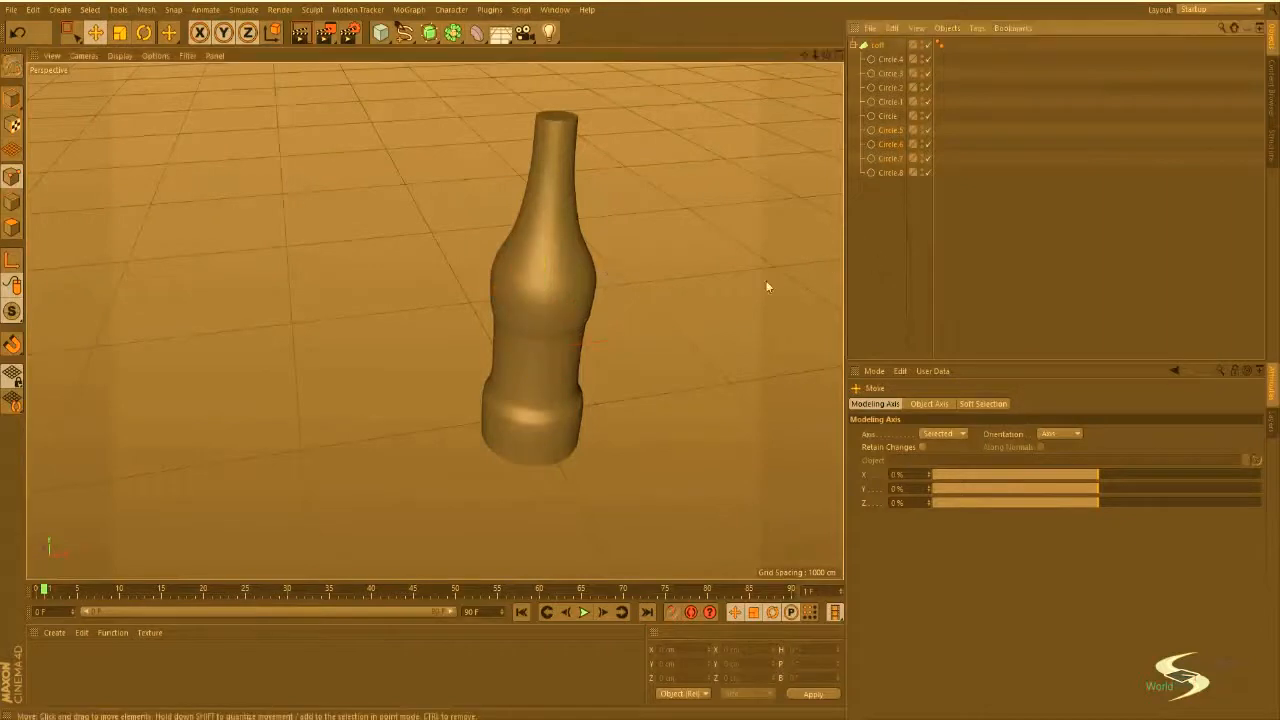
{"action": "left_click_drag", "start_coordinate": [522, 345], "coordinate": [558, 282], "text": "alt"}
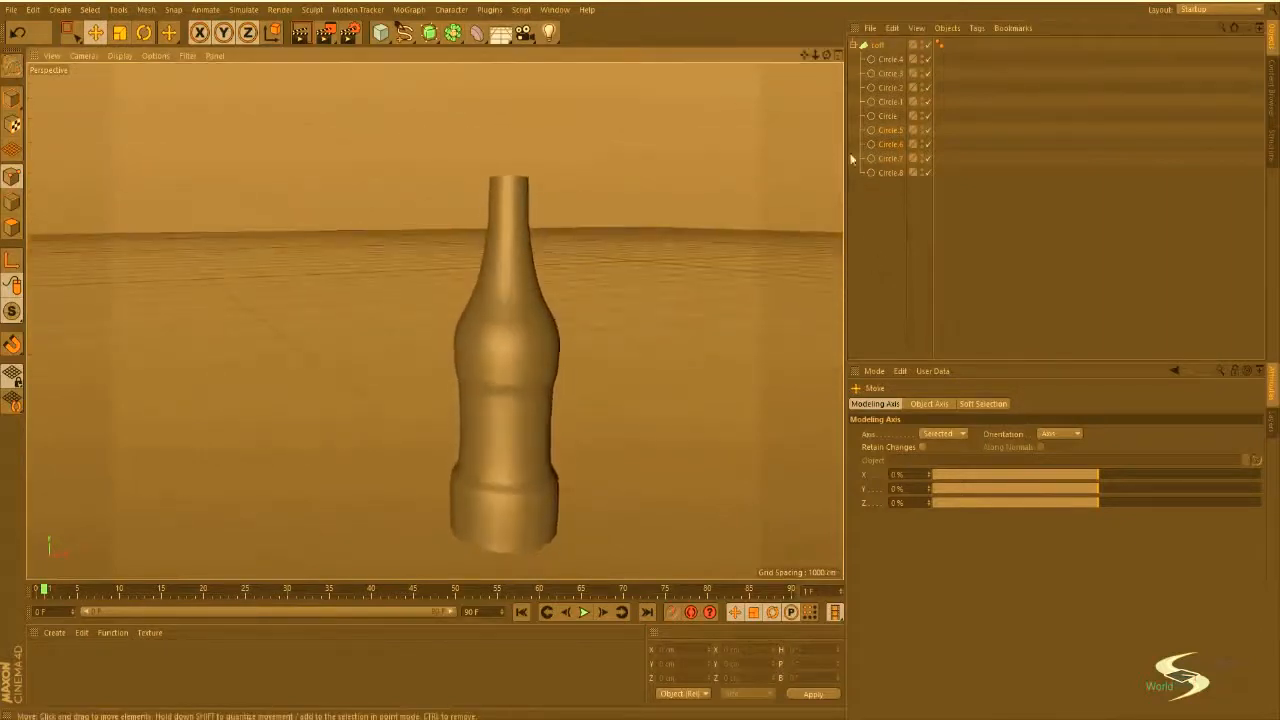
Step: Adjust the heights of the upper neck profiles, including the topmost circle, Circle.4, to refine the bottle's mouth
{"action": "left_click", "coordinate": [889, 87]}
{"action": "left_click_drag", "start_coordinate": [510, 163], "coordinate": [513, 153]}
{"action": "left_click", "coordinate": [889, 73]}
{"action": "left_click_drag", "start_coordinate": [503, 84], "coordinate": [507, 88]}
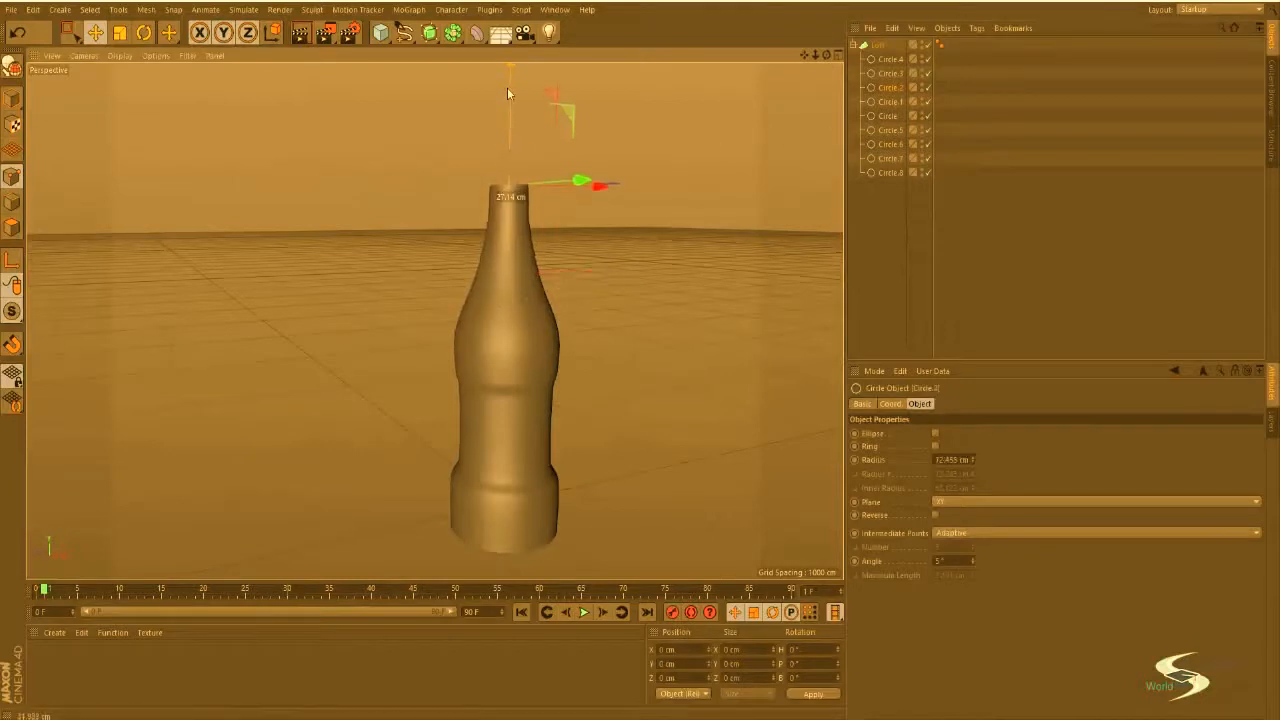
{"action": "middle_click_drag", "start_coordinate": [517, 179], "coordinate": [507, 228], "text": "alt"}
{"action": "right_click_drag", "start_coordinate": [506, 212], "coordinate": [592, 169], "text": "alt"}
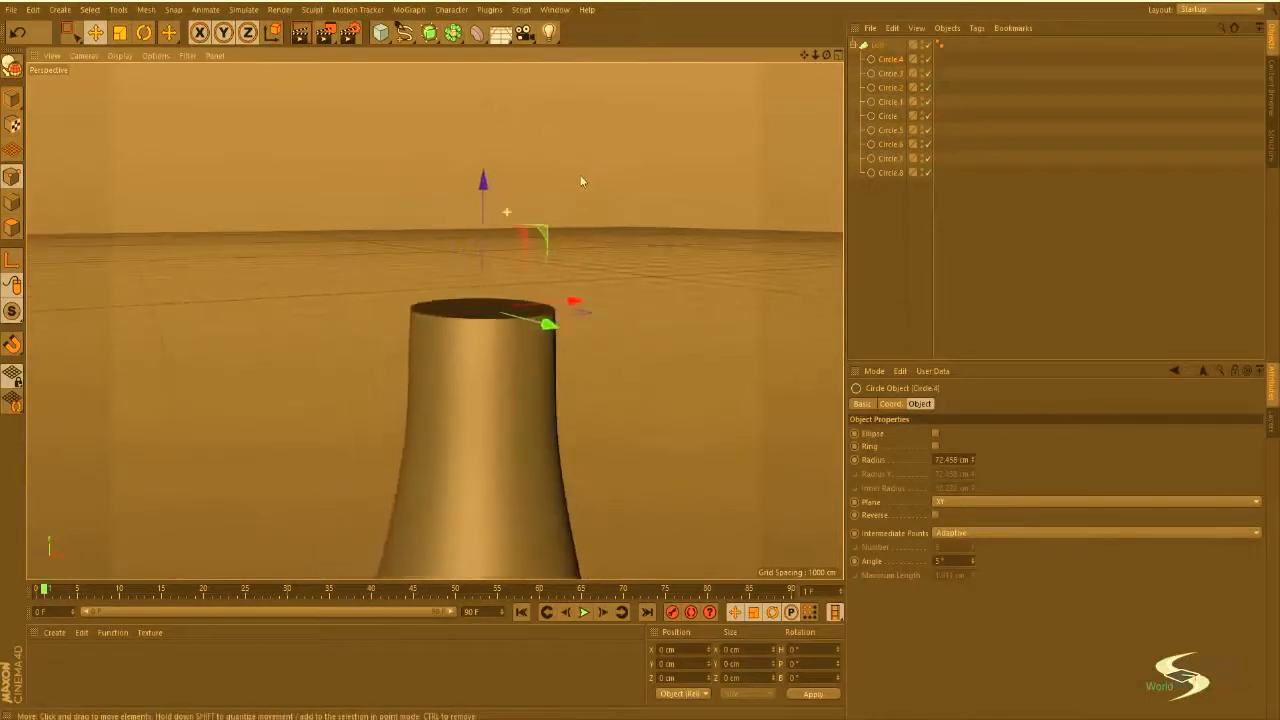
{"action": "left_click_drag", "start_coordinate": [484, 173], "coordinate": [489, 155]}
{"action": "left_click", "coordinate": [600, 200]}
Step: Examine the bottle's overall shape and the flat caps closing its mouth and base
{"action": "right_click_drag", "start_coordinate": [590, 230], "coordinate": [495, 423], "text": "alt"}
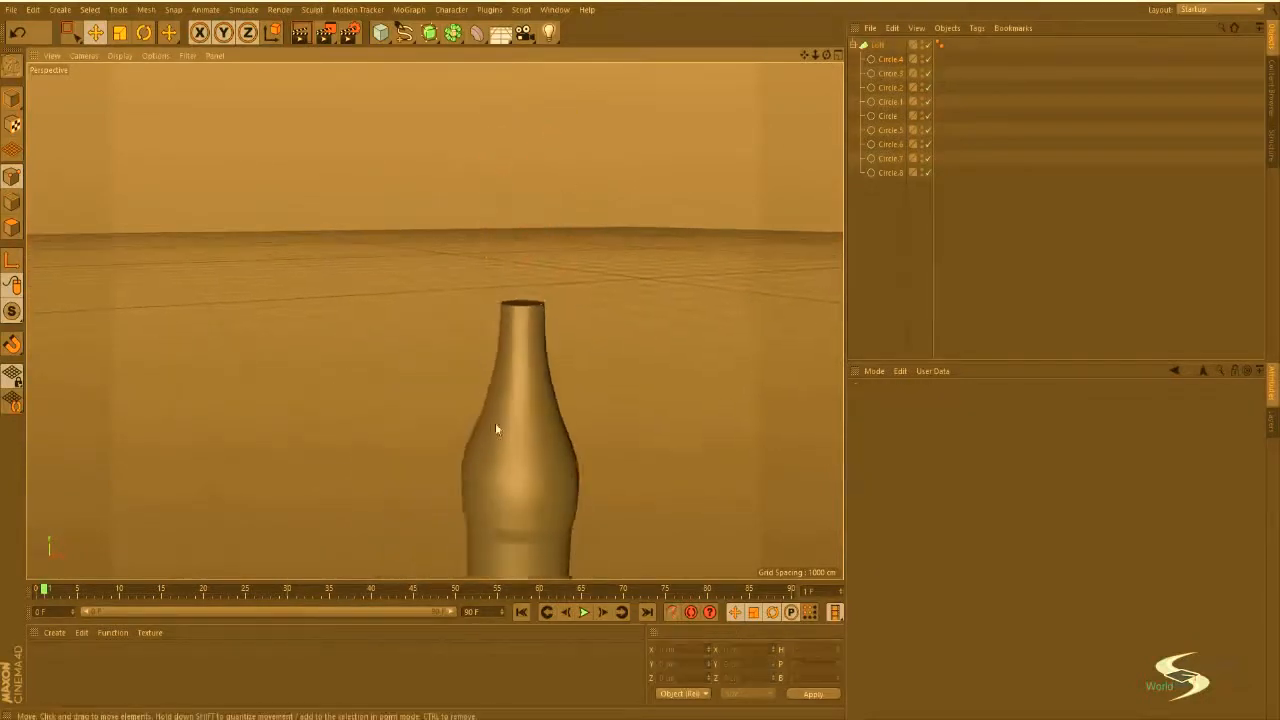
{"action": "middle_click_drag", "start_coordinate": [495, 423], "coordinate": [507, 250], "text": "alt"}
{"action": "mouse_move", "coordinate": [534, 297]}
{"action": "left_mouse_down", "text": "alt"}
{"action": "mouse_move", "coordinate": [554, 289]}
{"action": "mouse_move", "coordinate": [618, 186]}
{"action": "mouse_move", "coordinate": [530, 285]}
{"action": "left_mouse_up", "text": "alt"}
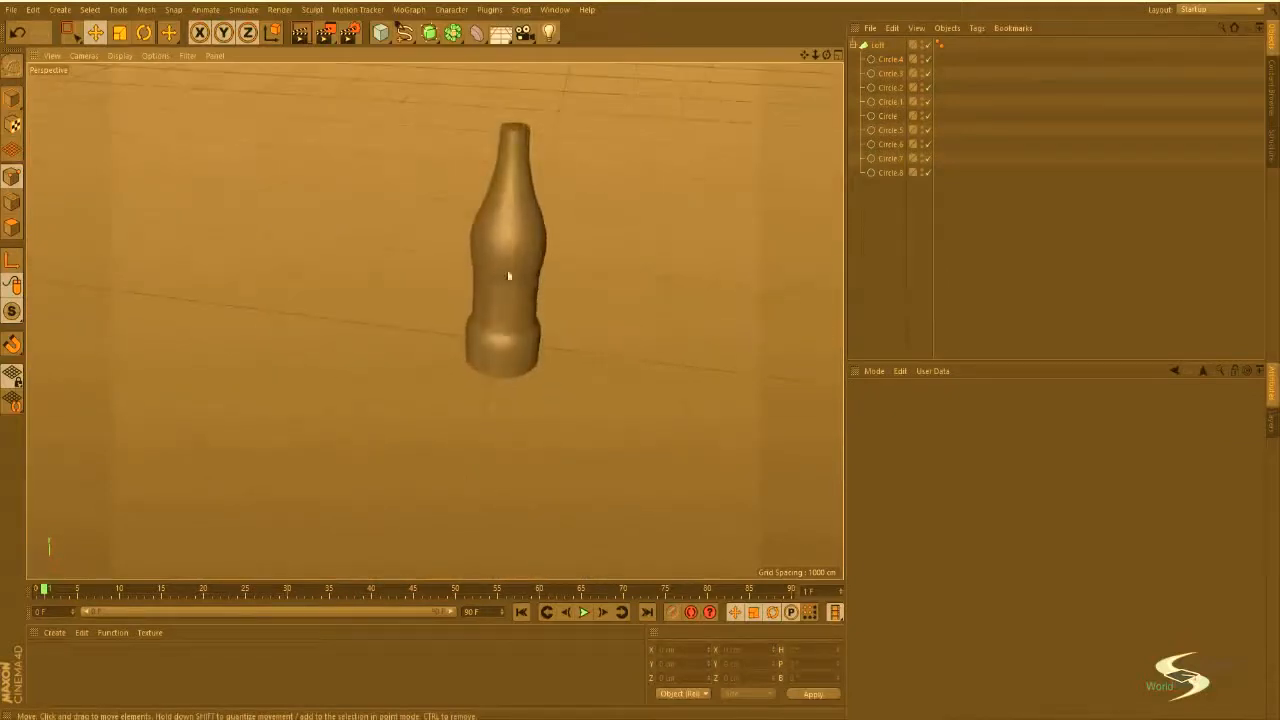
{"action": "right_click_drag", "start_coordinate": [509, 277], "coordinate": [545, 250], "text": "alt"}
{"action": "middle_click_drag", "start_coordinate": [540, 250], "coordinate": [516, 321], "text": "alt"}
{"action": "left_click_drag", "start_coordinate": [511, 334], "coordinate": [514, 149], "text": "alt"}
{"action": "right_click_drag", "start_coordinate": [514, 149], "coordinate": [515, 205], "text": "alt"}
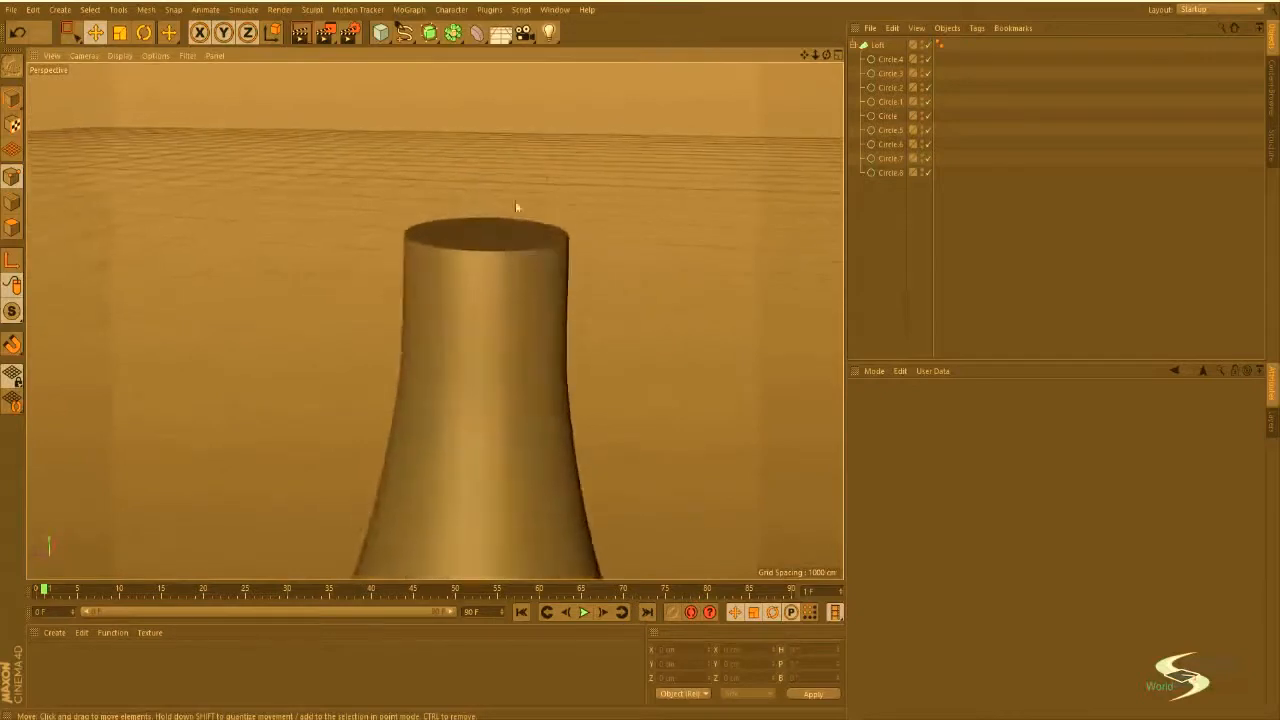
{"action": "left_click_drag", "start_coordinate": [515, 205], "coordinate": [481, 278], "text": "alt"}
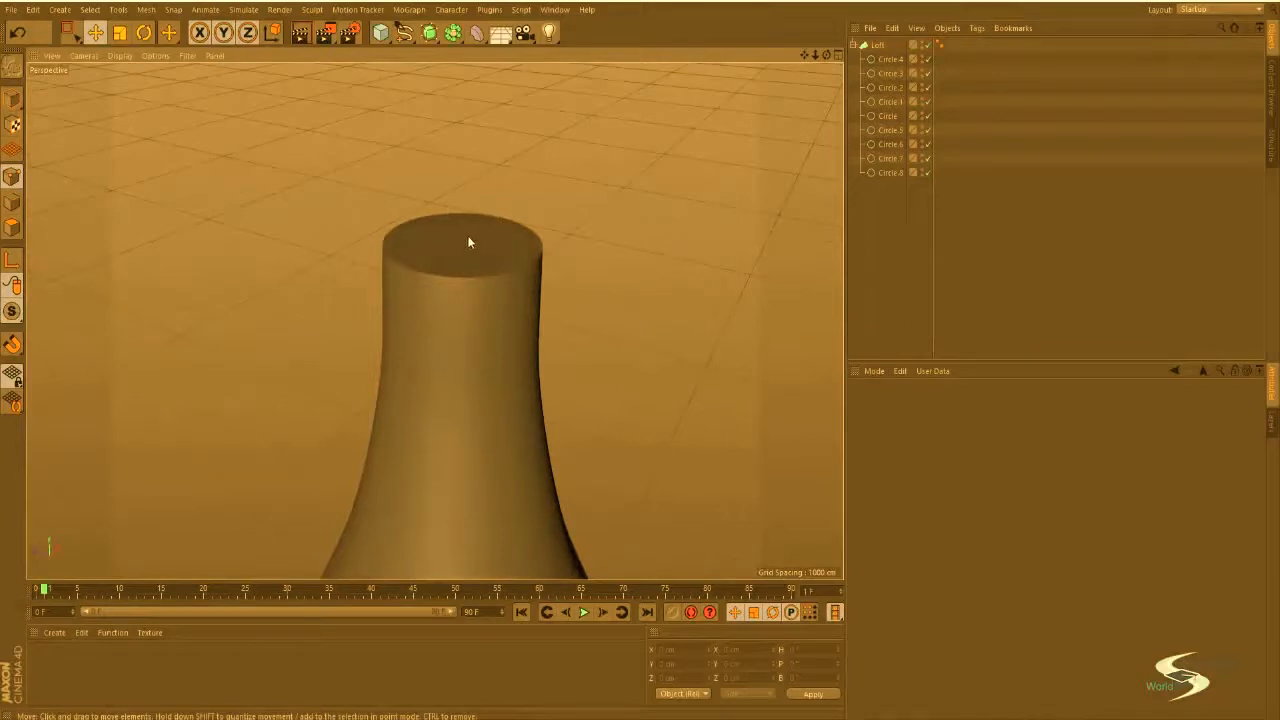
{"action": "left_click_drag", "start_coordinate": [468, 242], "coordinate": [496, 290], "text": "alt"}
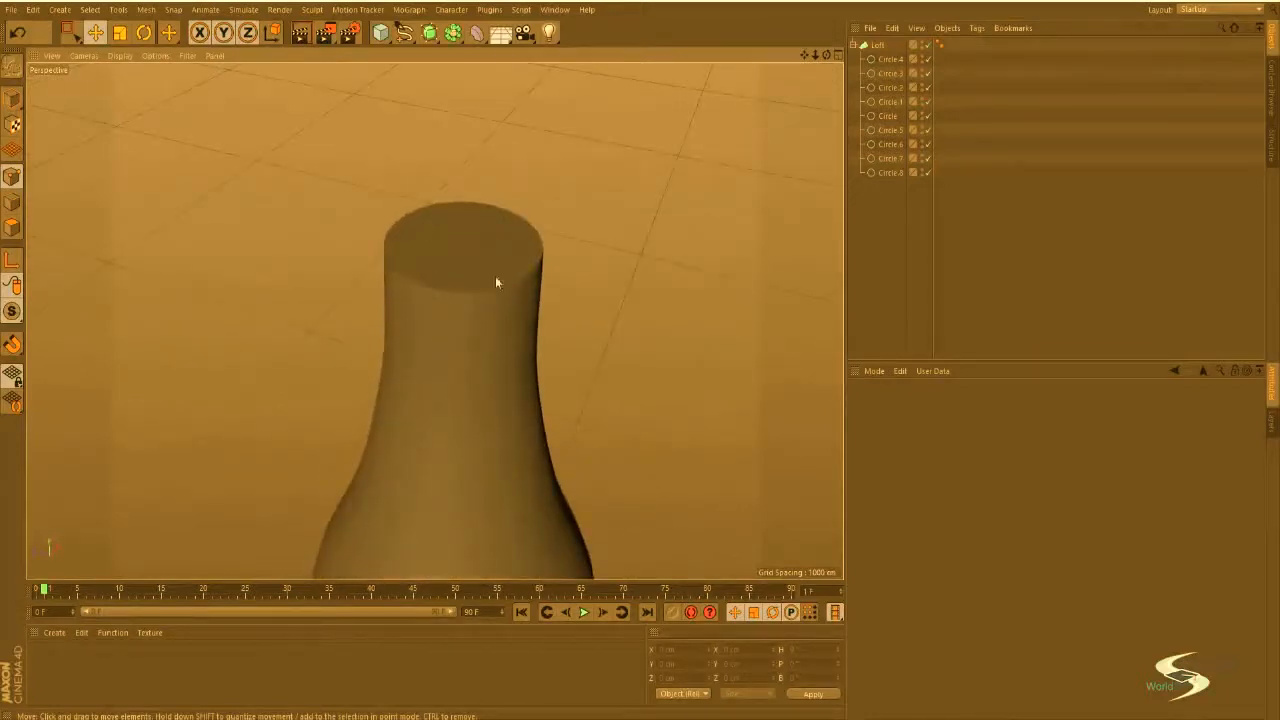
{"action": "left_click_drag", "start_coordinate": [496, 237], "coordinate": [479, 316], "text": "alt"}
{"action": "middle_click_drag", "start_coordinate": [479, 316], "coordinate": [494, 240], "text": "alt"}
{"action": "left_click_drag", "start_coordinate": [509, 281], "coordinate": [524, 113], "text": "alt"}
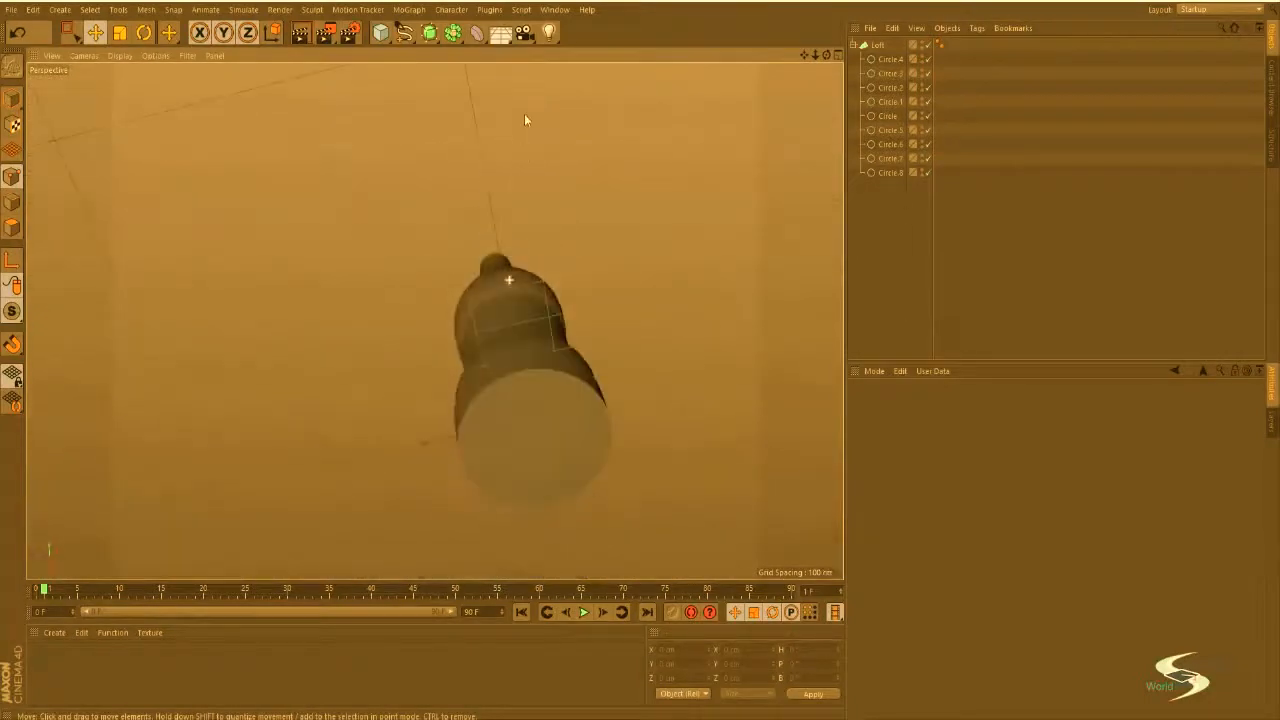
{"action": "scroll", "coordinate": [576, 383], "scroll_direction": "up", "scroll_amount": 4}
{"action": "middle_click_drag", "start_coordinate": [576, 383], "coordinate": [530, 311], "text": "alt"}
{"action": "left_click_drag", "start_coordinate": [496, 296], "coordinate": [714, 120], "text": "alt"}
Step: Set the Loft's End cap to Fillet Cap with 7 steps and an 18 cm radius to round the base
{"action": "left_click", "coordinate": [878, 45]}
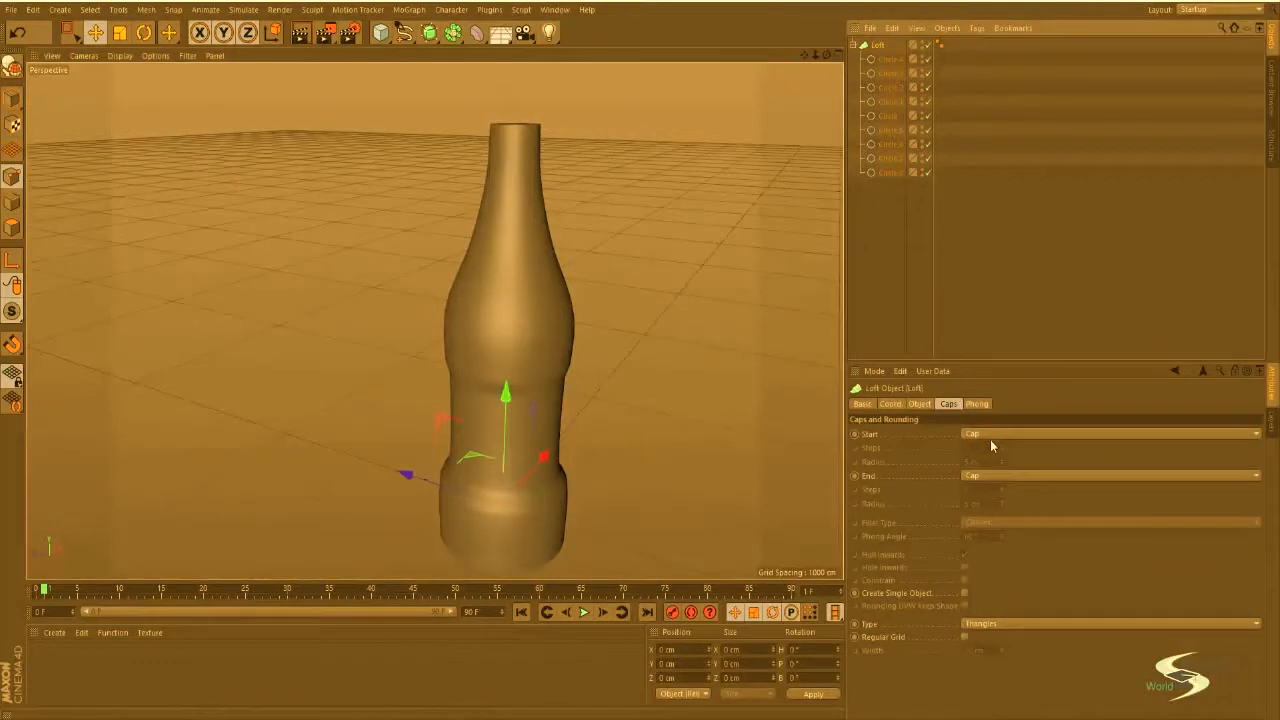
{"action": "left_click", "coordinate": [985, 476]}
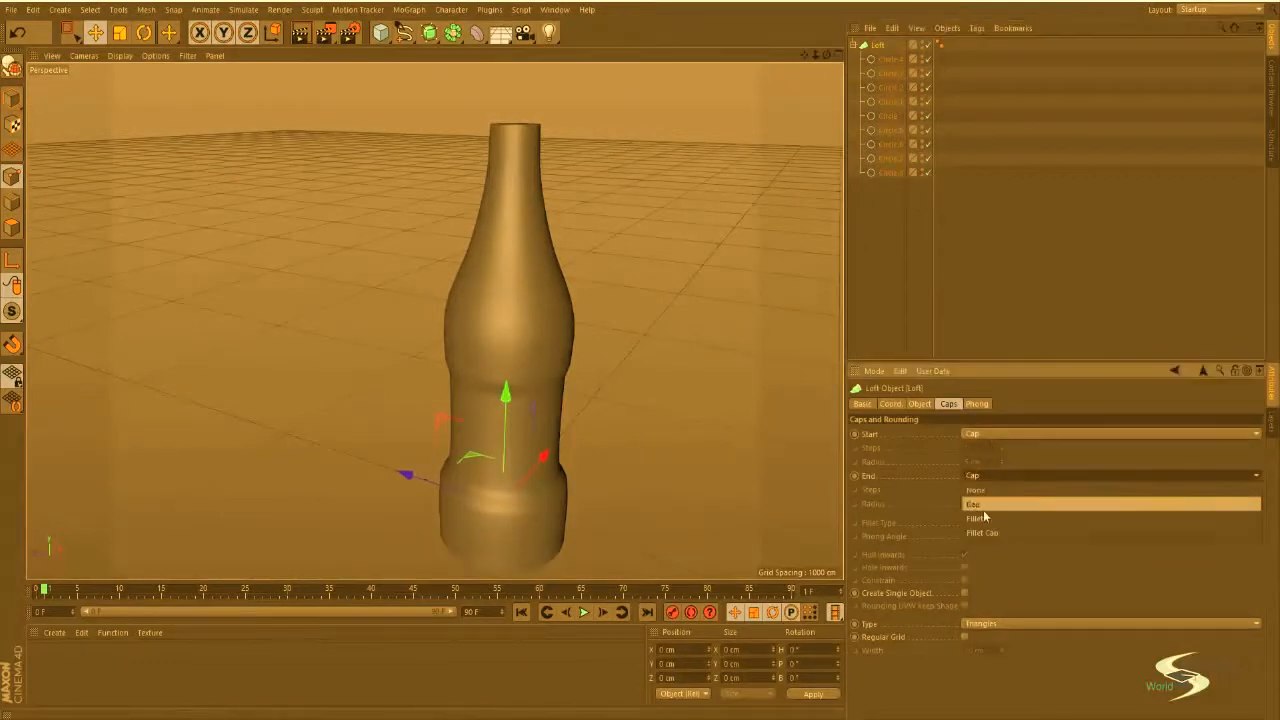
{"action": "left_click", "coordinate": [985, 533]}
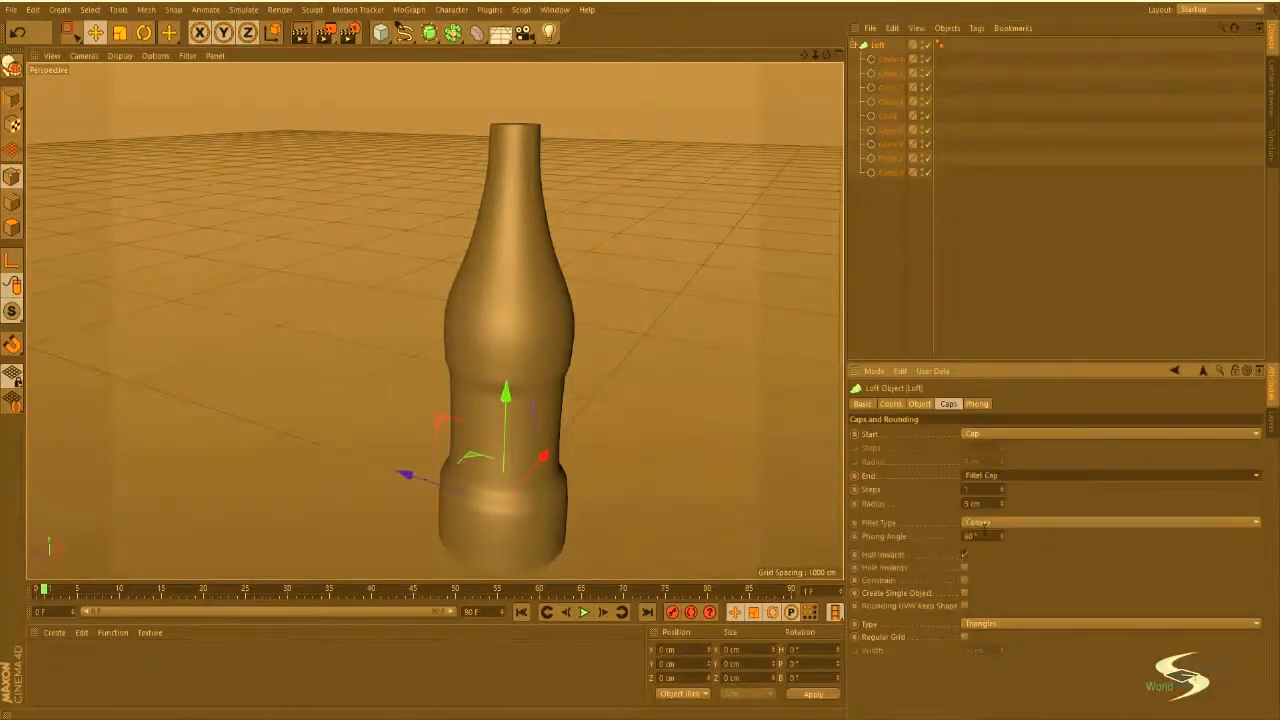
{"action": "left_click_drag", "start_coordinate": [508, 446], "coordinate": [551, 343], "text": "alt"}
{"action": "scroll", "coordinate": [564, 388], "scroll_direction": "up", "scroll_amount": 10}
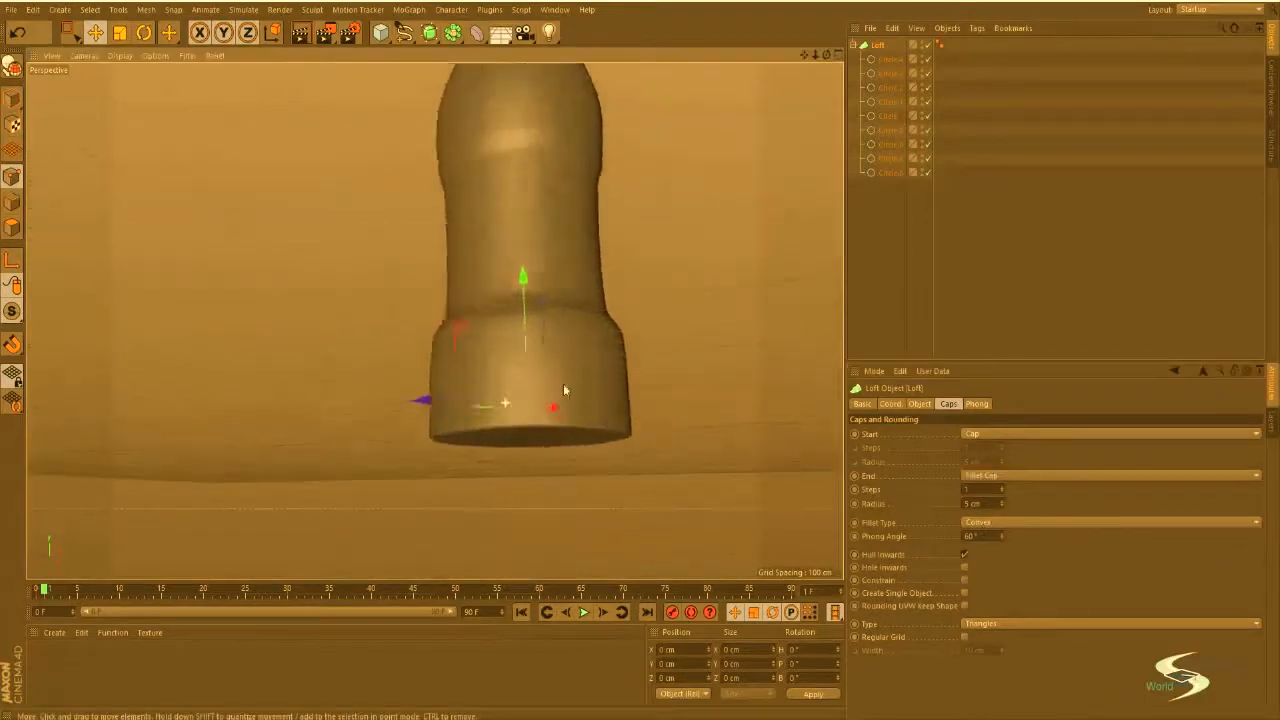
{"action": "left_click_drag", "start_coordinate": [664, 387], "coordinate": [668, 320], "text": "alt"}
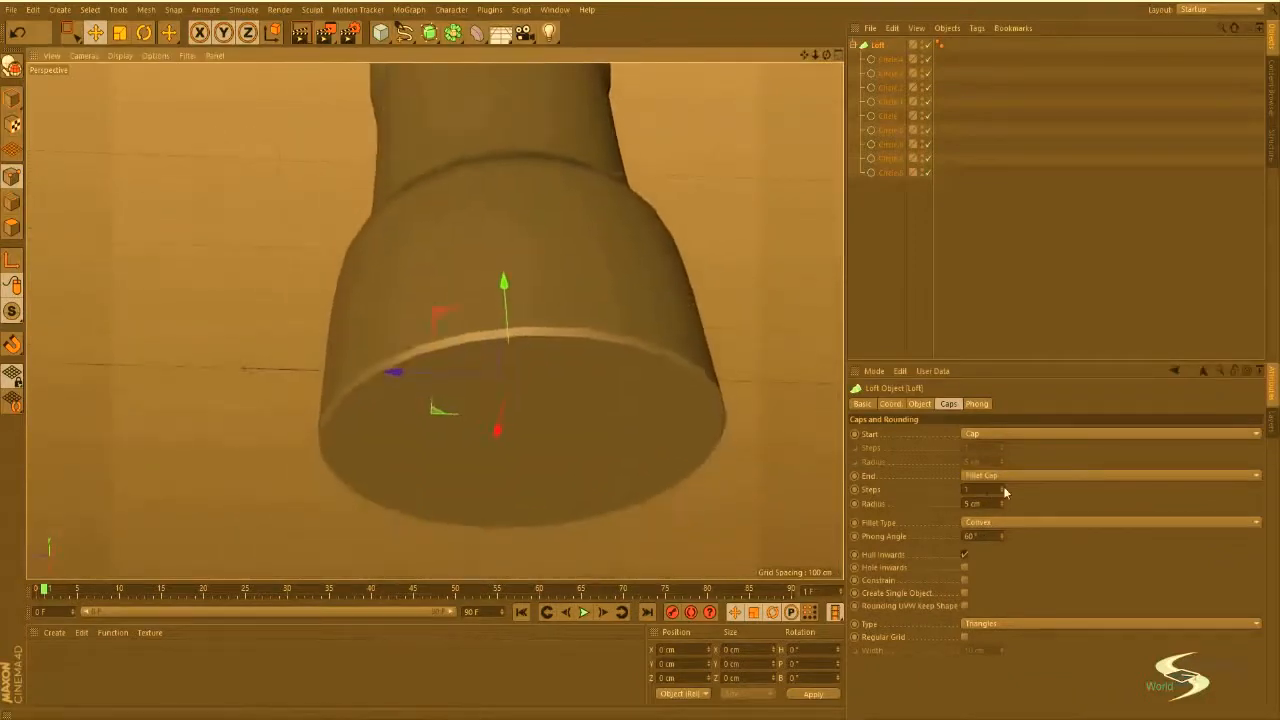
{"action": "left_click", "coordinate": [1002, 487]}
{"action": "left_click", "coordinate": [1002, 487]}
{"action": "left_click_drag", "start_coordinate": [1001, 503], "coordinate": [1001, 490]}
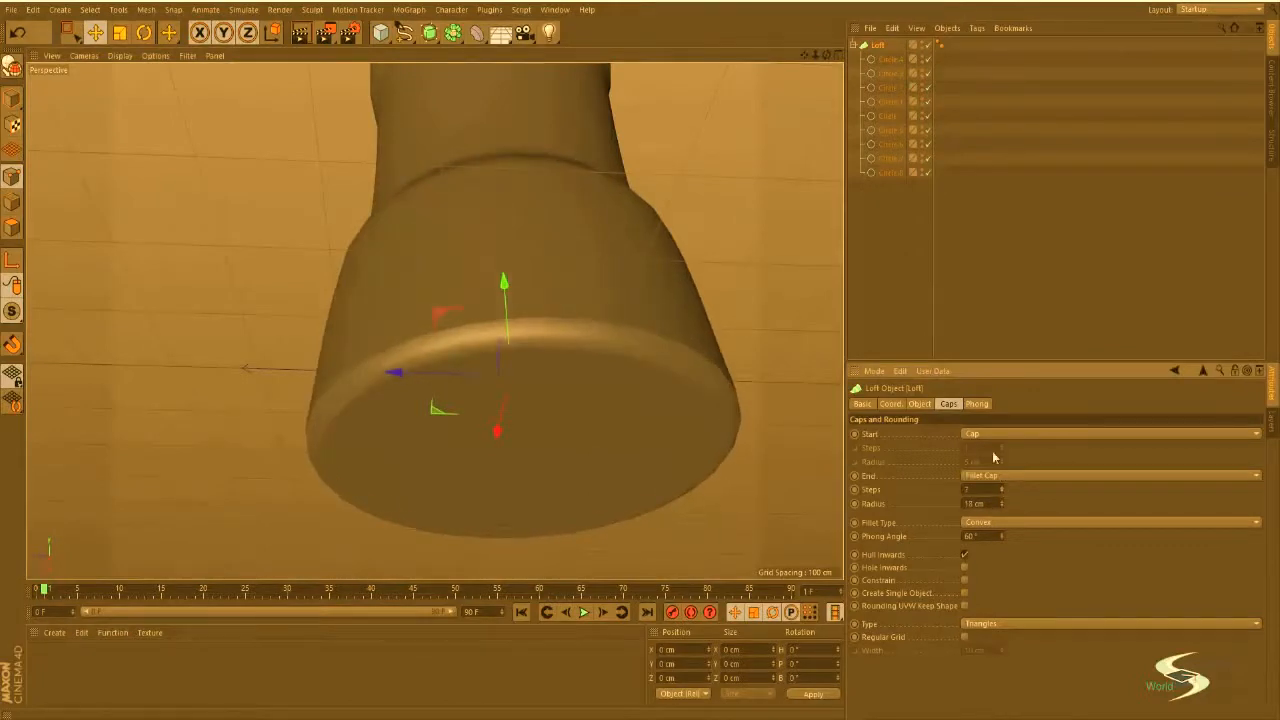
Step: Scale the lowest profile, Circle.8, down to taper the bottle's base slightly
{"action": "left_click", "coordinate": [893, 181]}
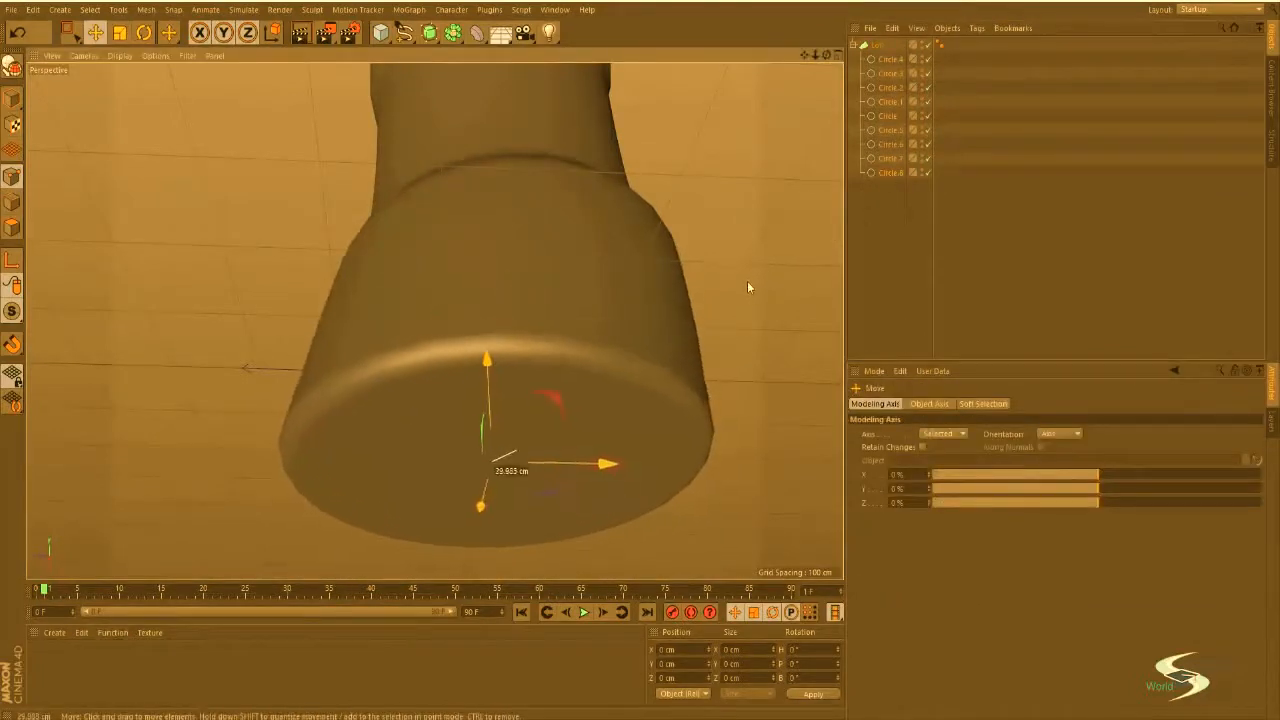
{"action": "key", "text": "t"}
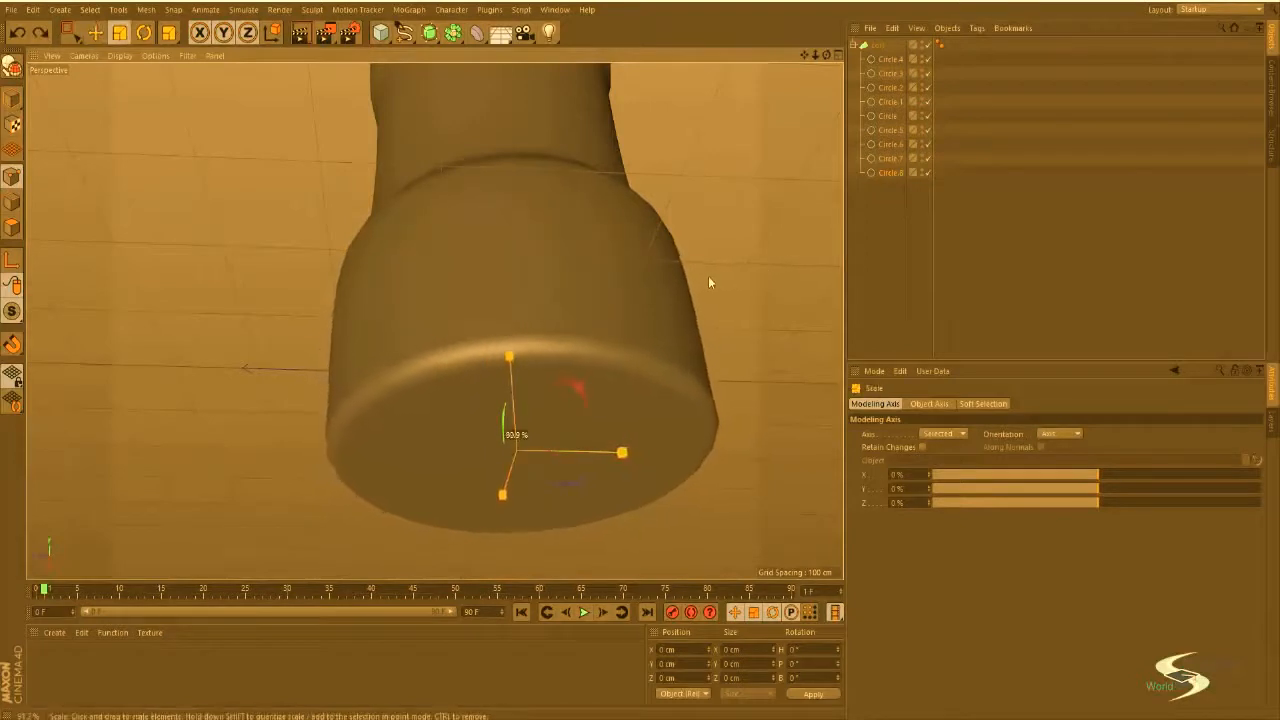
{"action": "left_click_drag", "start_coordinate": [700, 277], "coordinate": [594, 334]}
{"action": "scroll", "coordinate": [594, 334], "scroll_direction": "down", "scroll_amount": 4}
{"action": "middle_click_drag", "start_coordinate": [594, 334], "coordinate": [526, 373], "text": "alt"}
{"action": "left_click_drag", "start_coordinate": [527, 373], "coordinate": [575, 312], "text": "alt"}
{"action": "mouse_move", "coordinate": [707, 277]}
{"action": "left_mouse_down"}
{"action": "mouse_move", "coordinate": [669, 285]}
{"action": "mouse_move", "coordinate": [686, 278]}
{"action": "left_mouse_up"}
Step: Set the Loft's Start cap to Fillet Cap with 5 steps and an 8 cm radius to round the mouth
{"action": "middle_click_drag", "start_coordinate": [646, 276], "coordinate": [608, 530], "text": "alt"}
{"action": "middle_click_drag", "start_coordinate": [592, 276], "coordinate": [588, 331], "text": "alt"}
{"action": "left_click", "coordinate": [877, 46]}
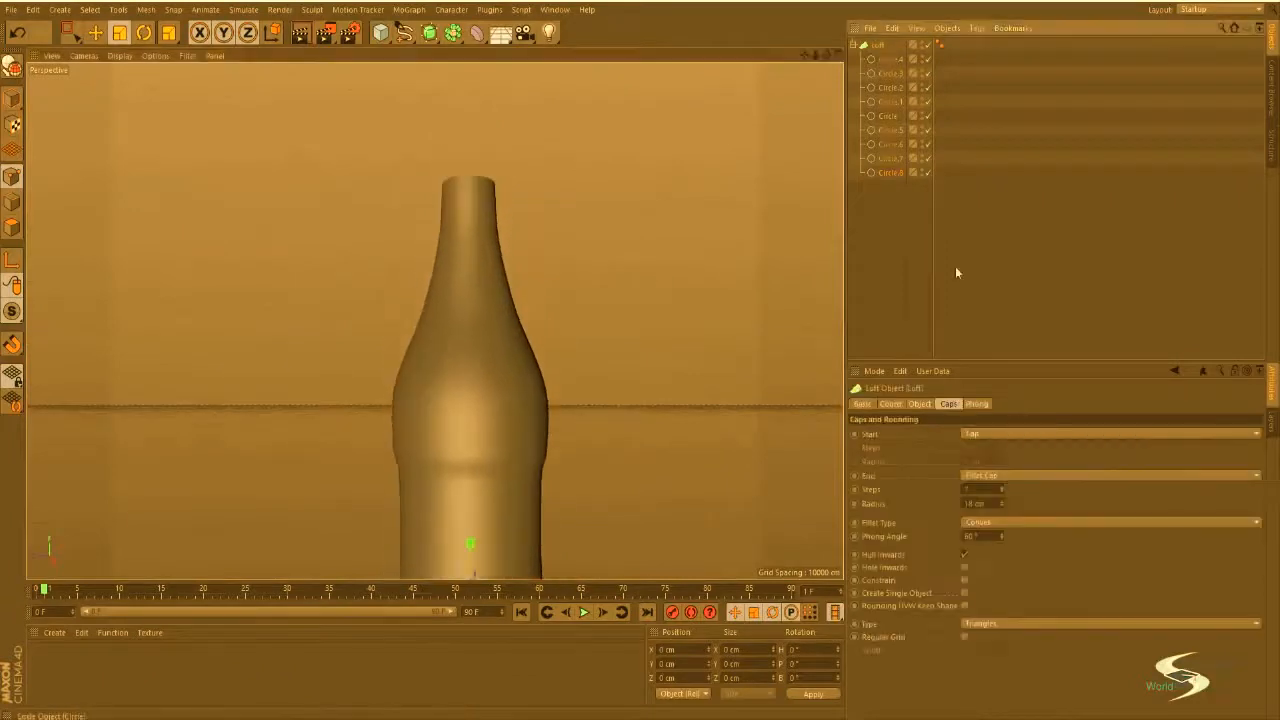
{"action": "left_click", "coordinate": [985, 433]}
{"action": "left_click", "coordinate": [982, 490]}
{"action": "scroll", "coordinate": [549, 160], "scroll_direction": "up", "scroll_amount": 5}
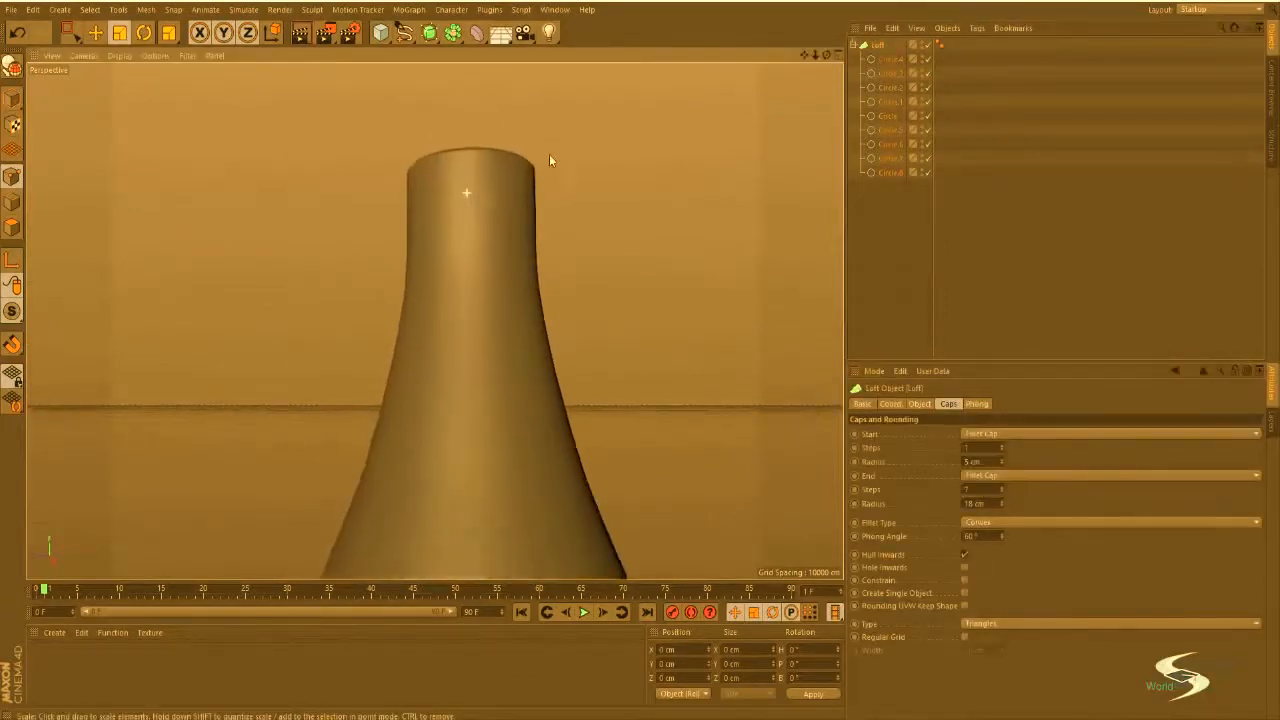
{"action": "left_click_drag", "start_coordinate": [549, 160], "coordinate": [556, 230], "text": "alt"}
{"action": "key", "text": "e"}
{"action": "left_click", "coordinate": [878, 230]}
Step: Check the finished bottle and delete the Loft with all its circles to empty the scene
{"action": "left_click_drag", "start_coordinate": [600, 300], "coordinate": [508, 243], "text": "alt"}
{"action": "scroll", "coordinate": [508, 243], "scroll_direction": "down", "scroll_amount": 4}
{"action": "middle_click_drag", "start_coordinate": [508, 330], "coordinate": [516, 178], "text": "alt"}
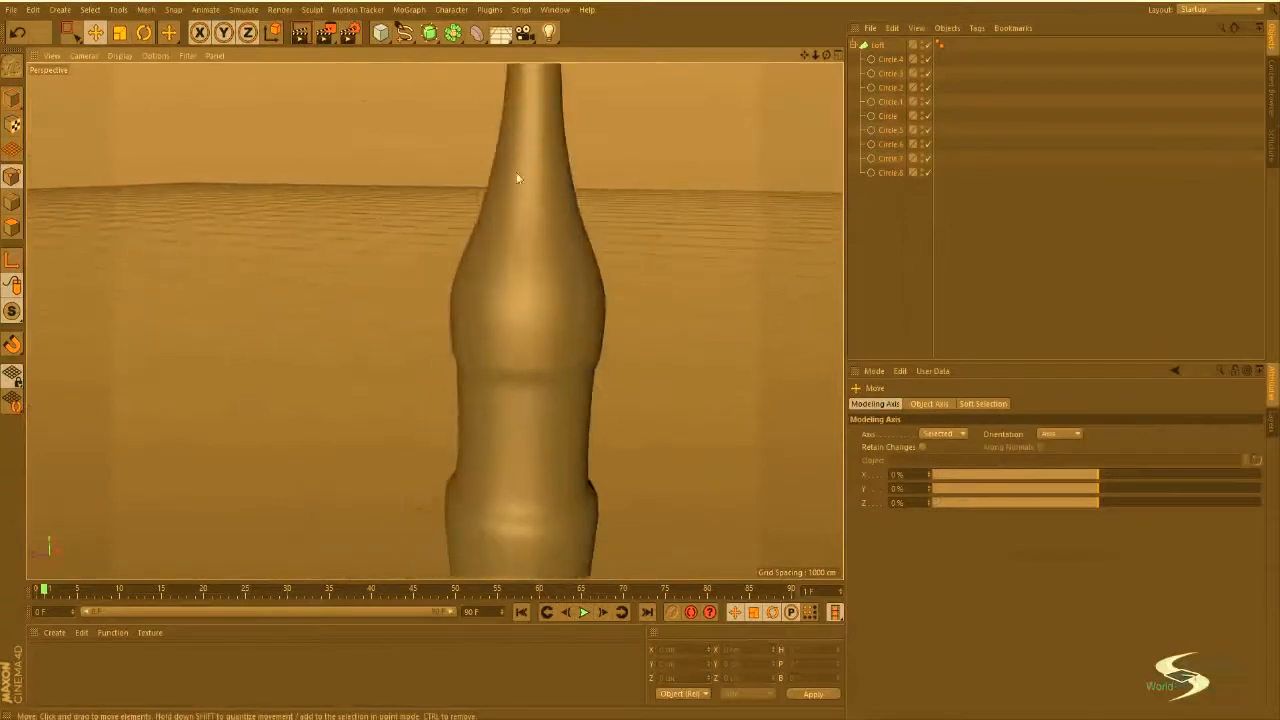
{"action": "scroll", "coordinate": [517, 178], "scroll_direction": "down", "scroll_amount": 4}
{"action": "left_click_drag", "start_coordinate": [517, 178], "coordinate": [518, 310], "text": "alt"}
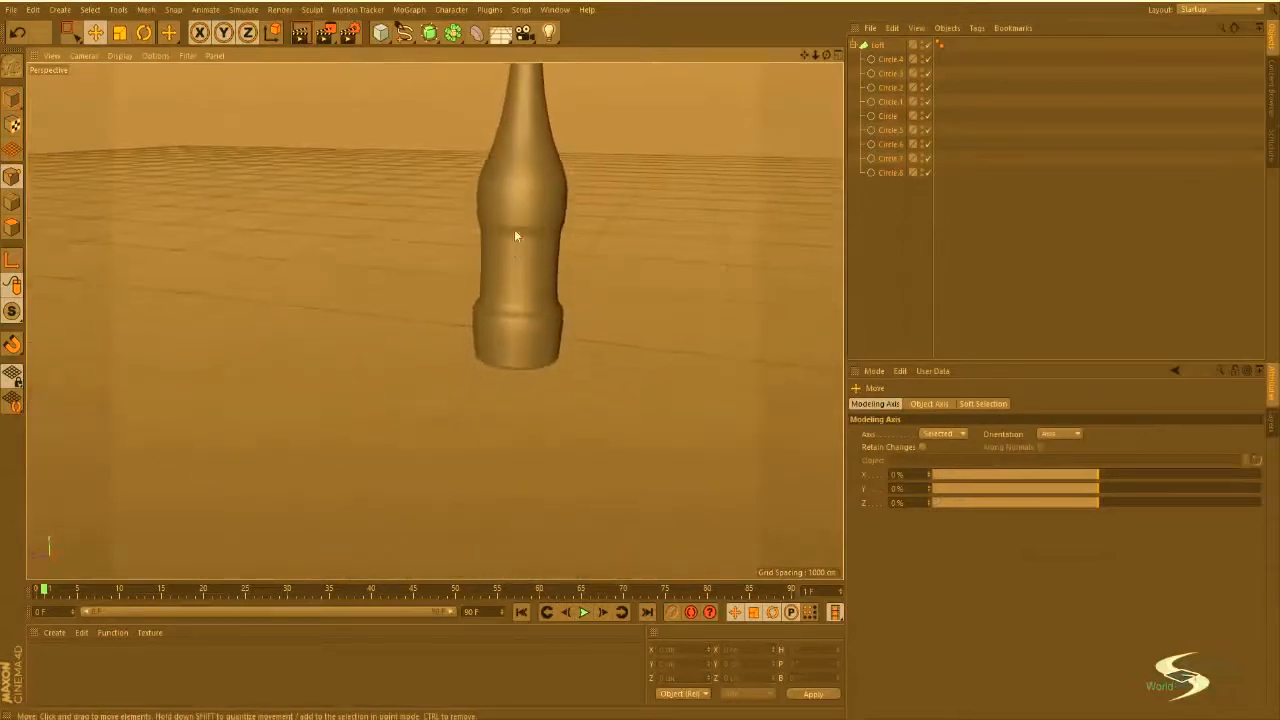
{"action": "left_click_drag", "start_coordinate": [515, 236], "coordinate": [405, 348], "text": "alt"}
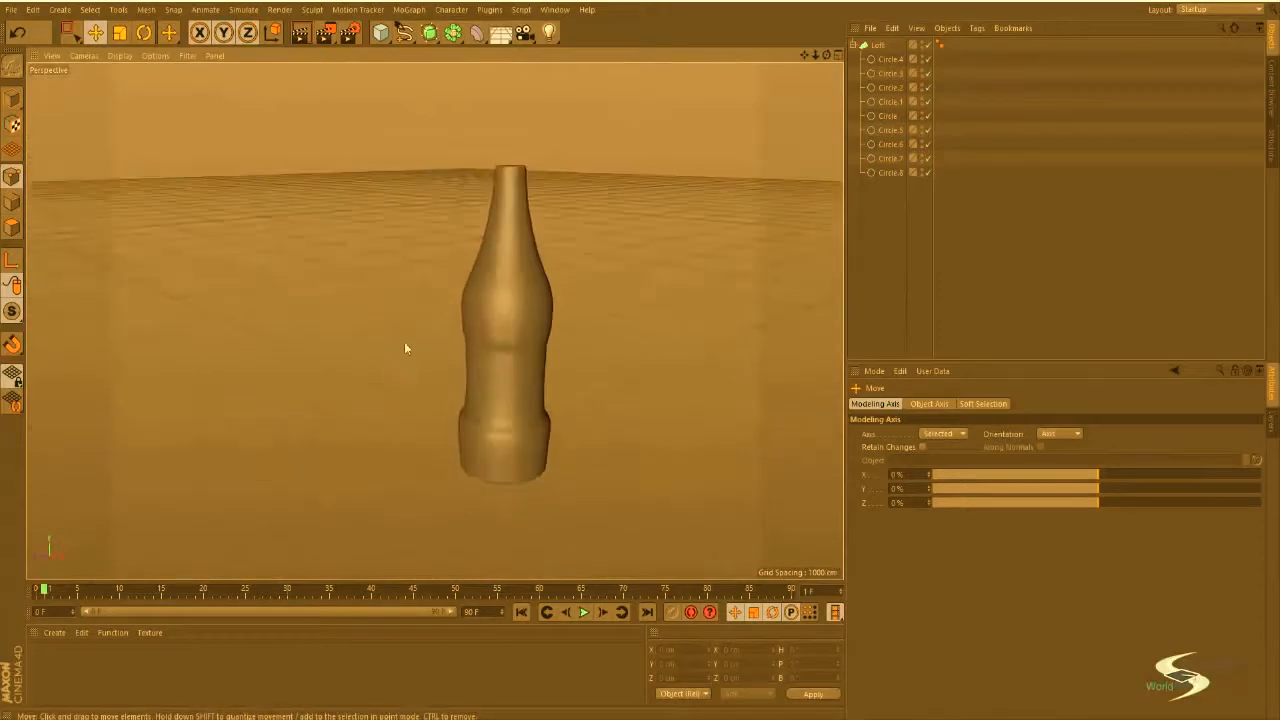
{"action": "left_click", "coordinate": [877, 46]}
{"action": "left_click_drag", "start_coordinate": [950, 218], "coordinate": [874, 44]}
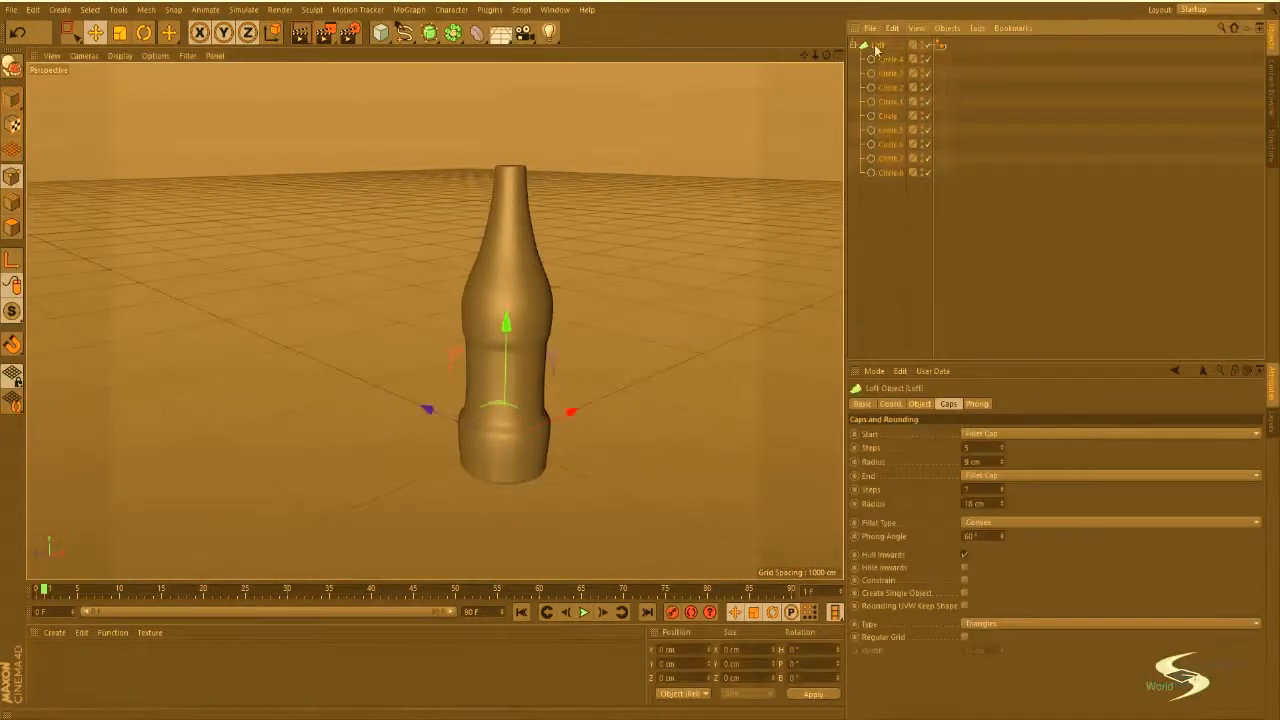
{"action": "key", "text": "Delete"}
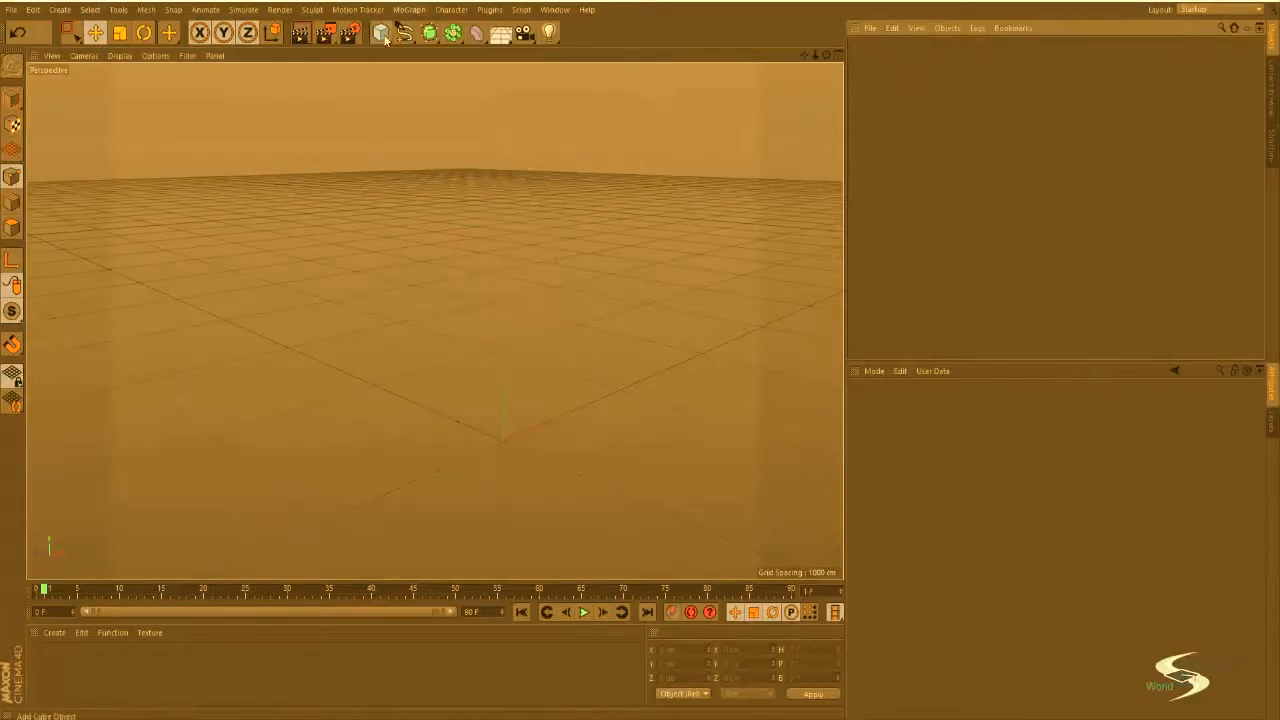
{"action": "left_click_drag", "start_coordinate": [383, 35], "coordinate": [648, 25]}
{"action": "left_click_drag", "start_coordinate": [437, 33], "coordinate": [690, 36]}
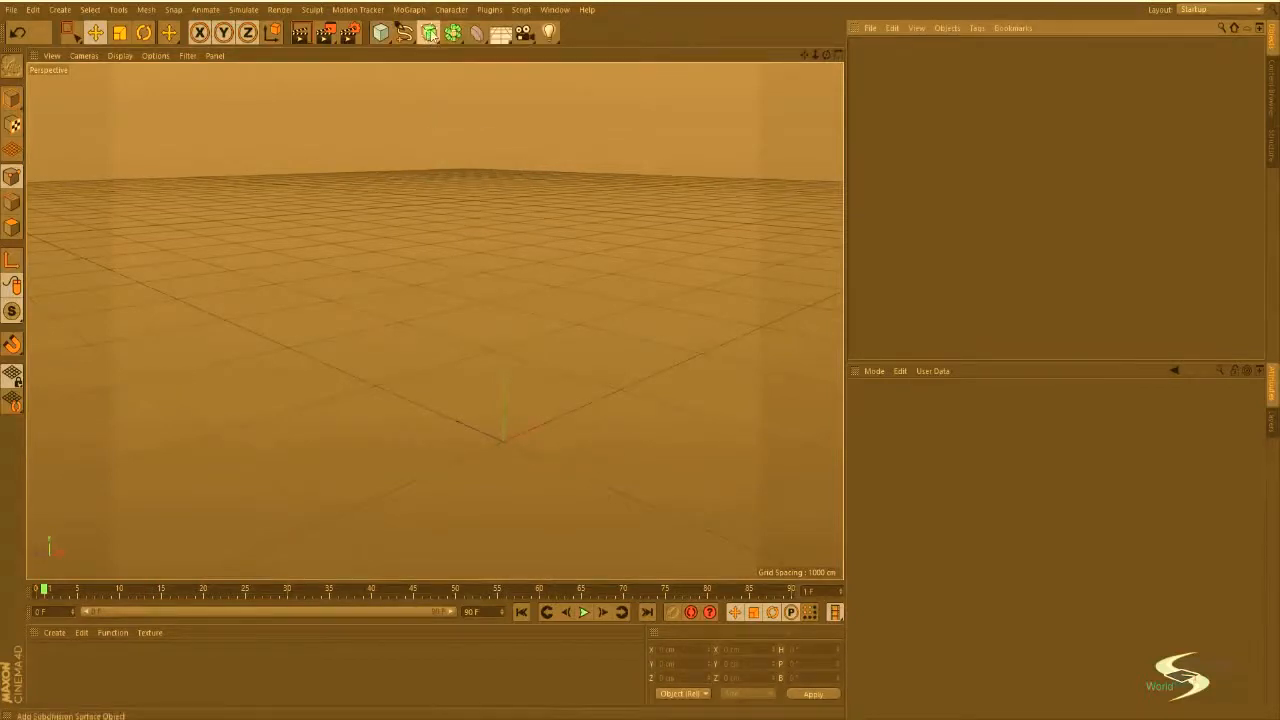
{"action": "left_click_drag", "start_coordinate": [429, 33], "coordinate": [591, 171]}
Step: Switch from the perspective view to a maximized Front view centred on the world axes
{"action": "middle_click", "coordinate": [519, 262]}
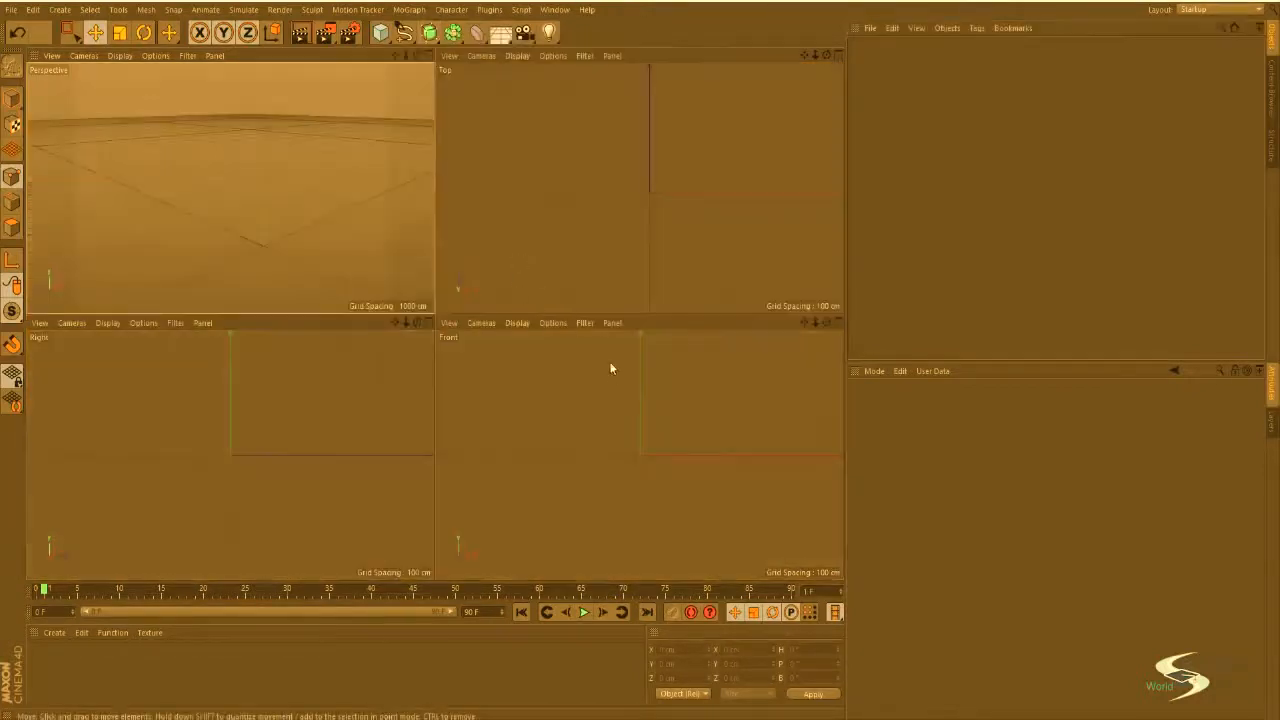
{"action": "middle_click", "coordinate": [652, 413]}
{"action": "middle_click_drag", "start_coordinate": [588, 306], "coordinate": [452, 357], "text": "alt"}
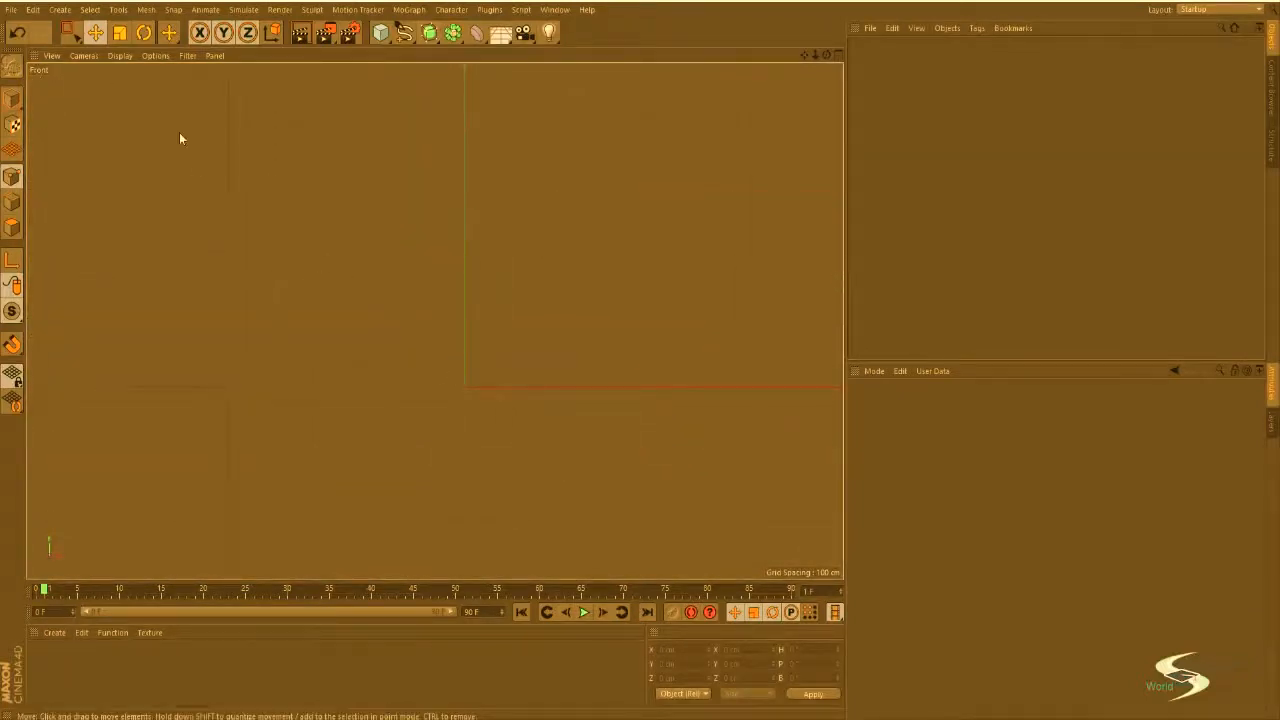
Step: Start a Bezier spline with its first point on the vertical axis just above the origin and give it horizontal tangents
{"action": "left_click", "coordinate": [405, 34]}
{"action": "left_click", "coordinate": [405, 34]}
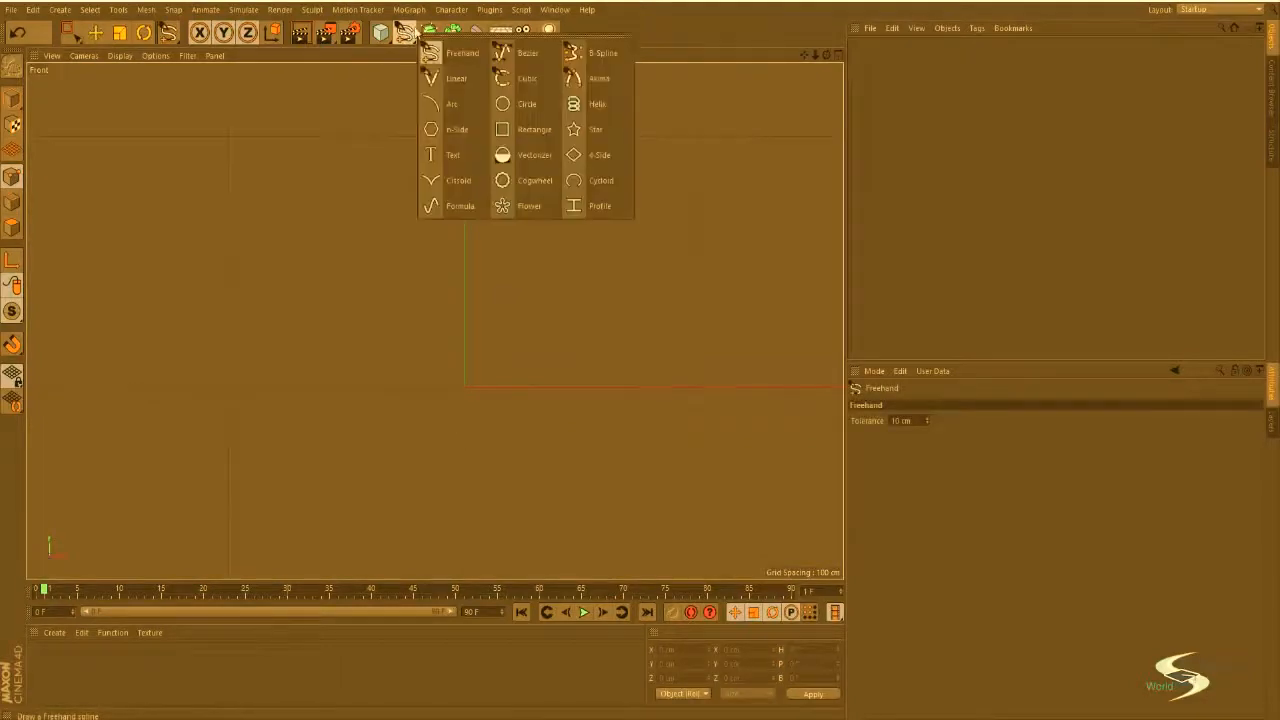
{"action": "left_click", "coordinate": [526, 57]}
{"action": "scroll", "coordinate": [537, 362], "scroll_direction": "up", "scroll_amount": 3}
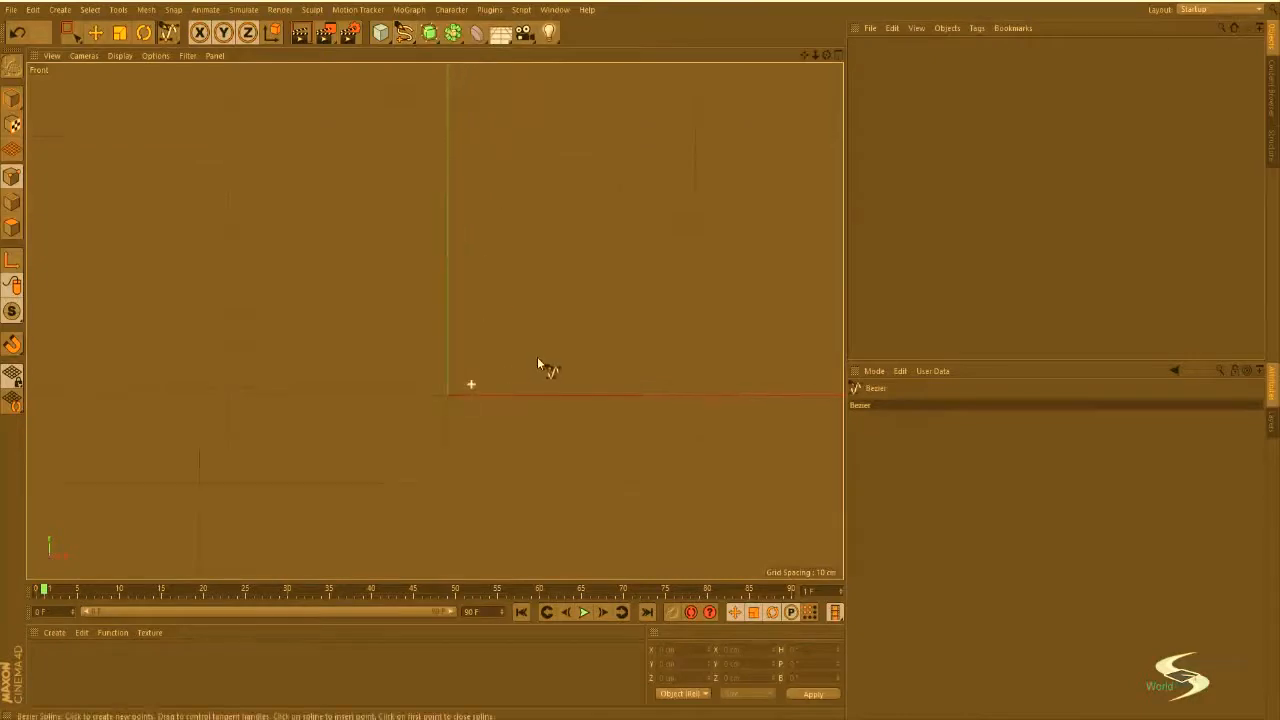
{"action": "middle_click_drag", "start_coordinate": [478, 361], "coordinate": [443, 388], "text": "alt"}
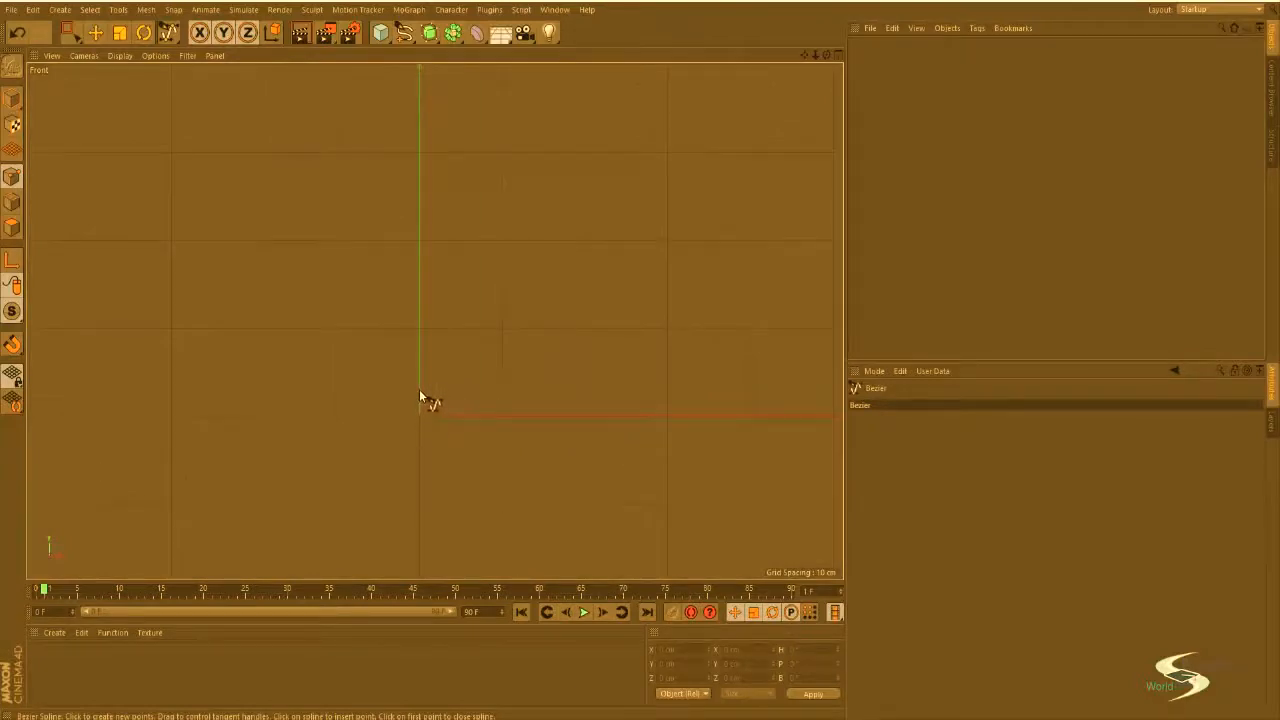
{"action": "left_click", "coordinate": [419, 394]}
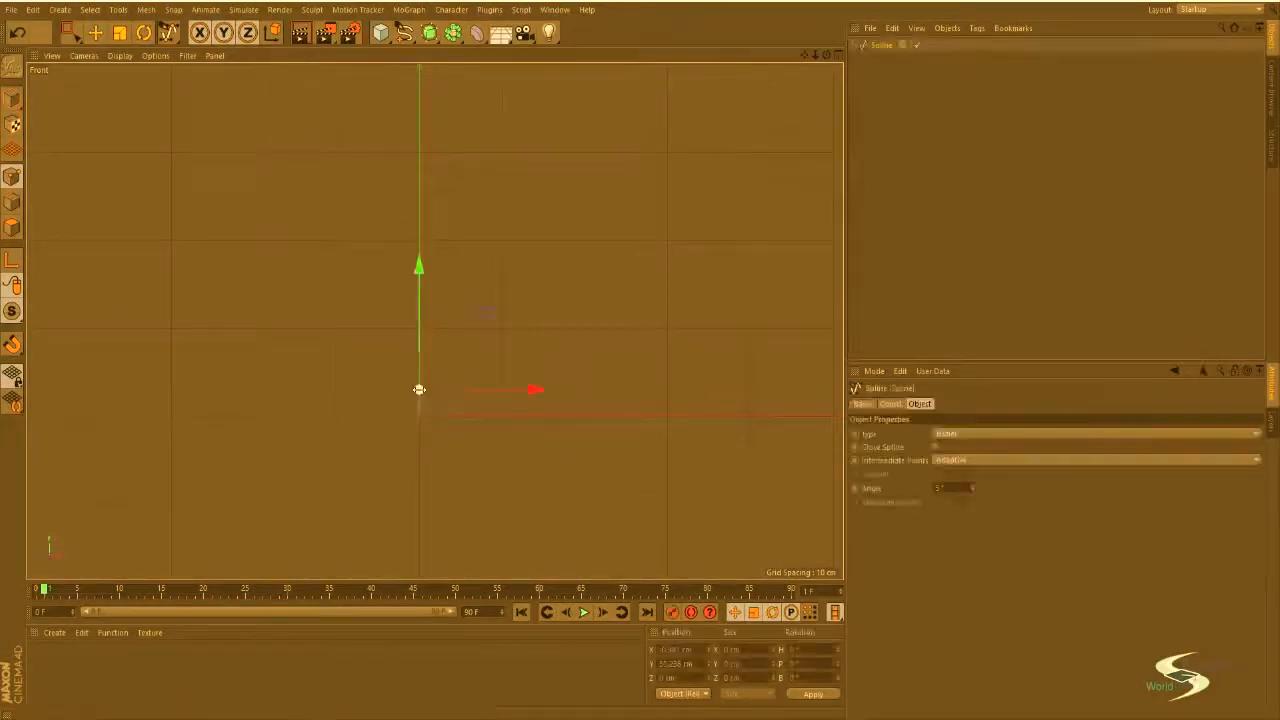
{"action": "key", "text": "ctrl+z"}
{"action": "left_click_drag", "start_coordinate": [420, 390], "coordinate": [462, 391]}
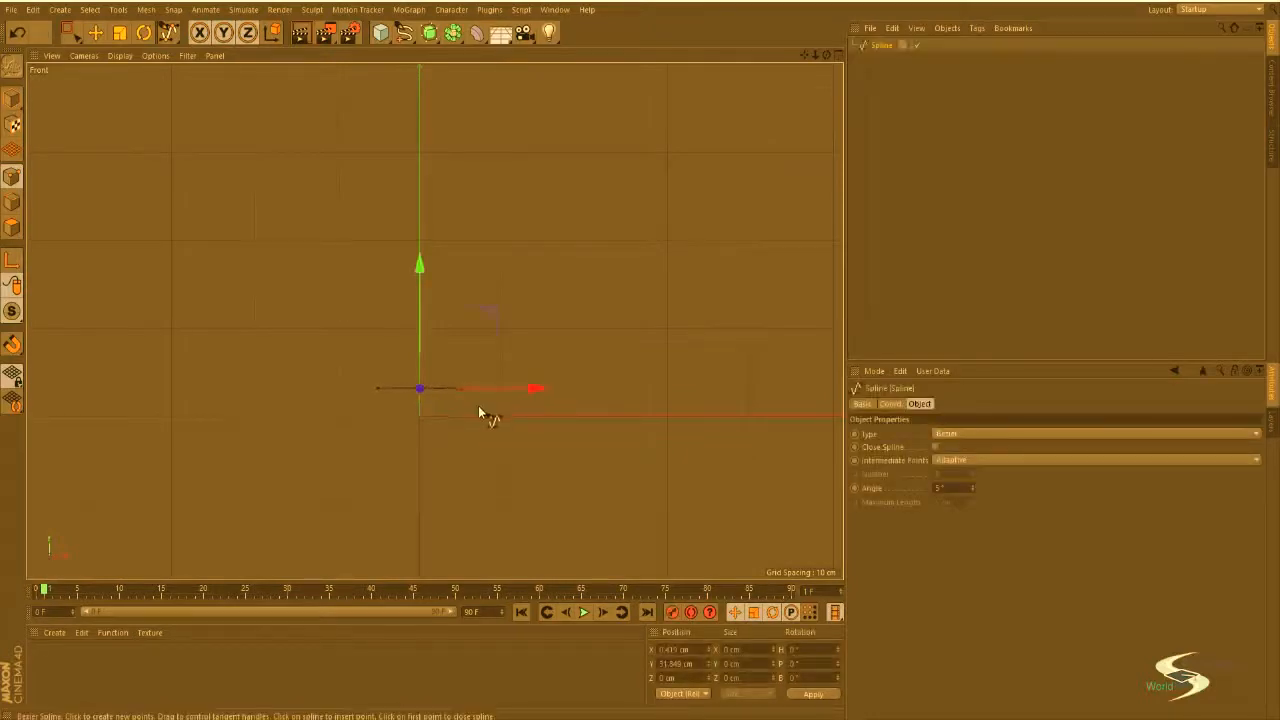
Step: Continue the spline along the ground line with points about 80 cm and 253 cm from the axis, then curve it up into the side wall
{"action": "left_click", "coordinate": [486, 416]}
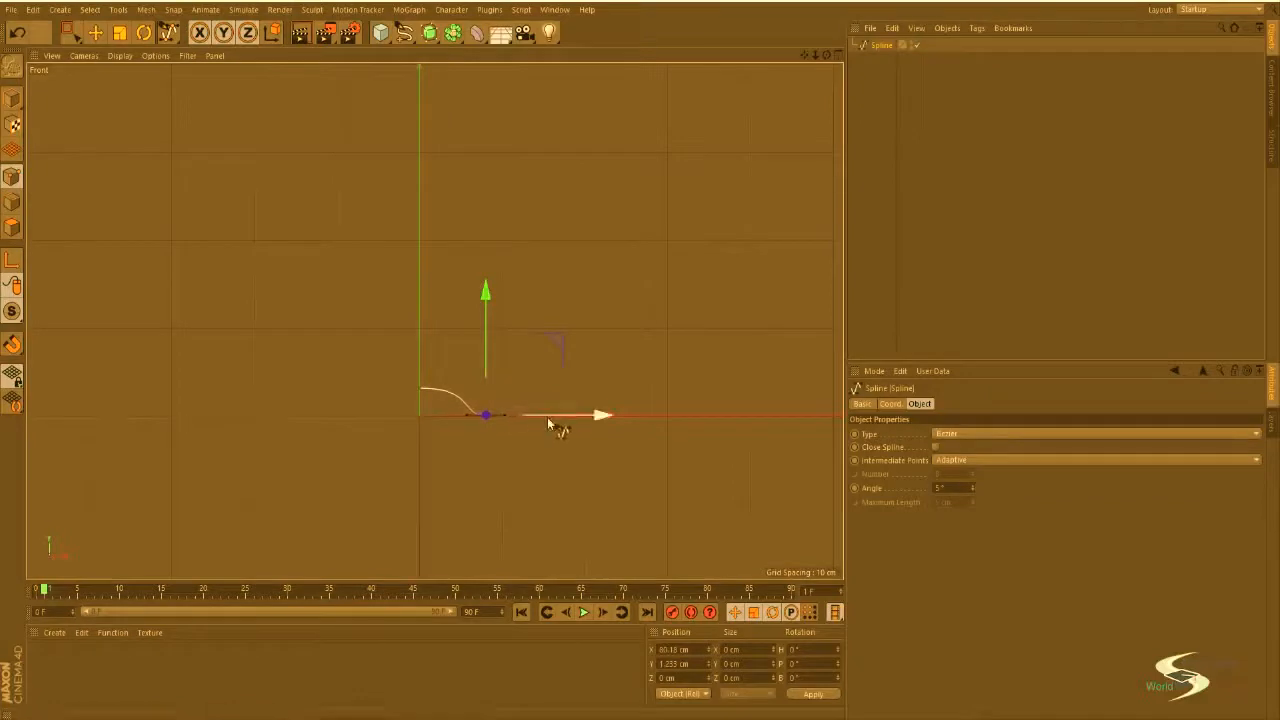
{"action": "left_click", "coordinate": [630, 415]}
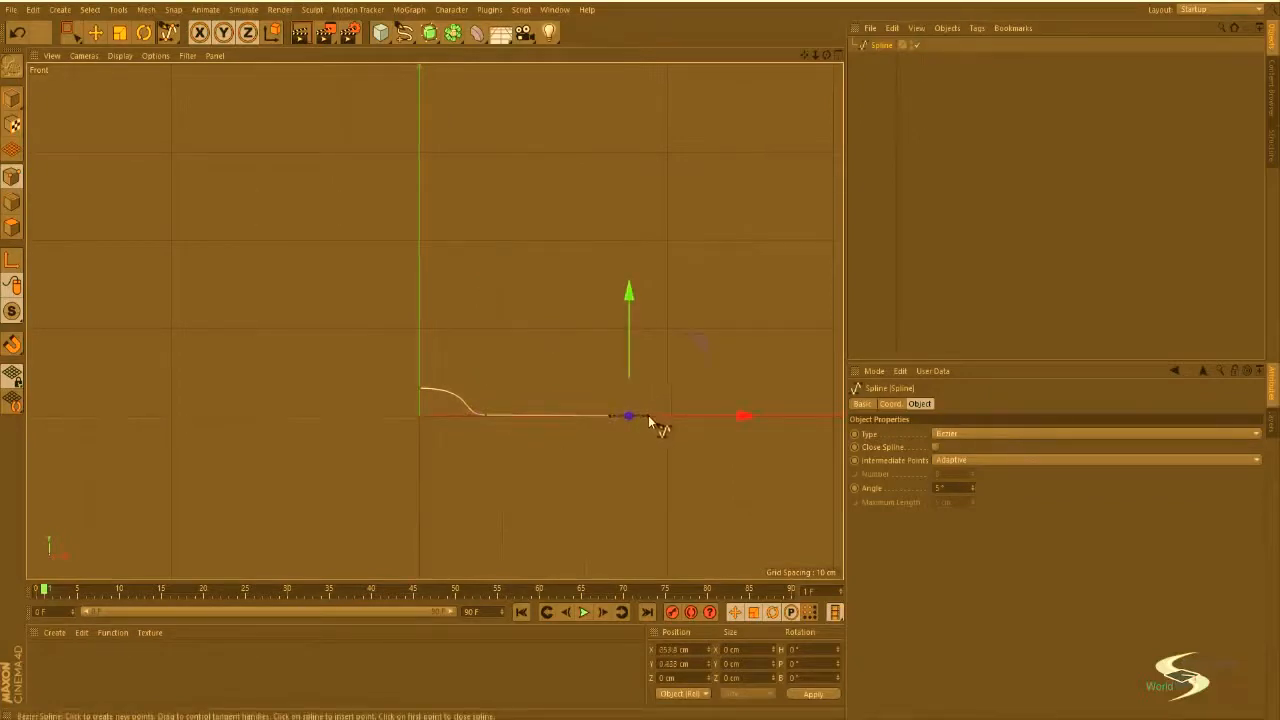
{"action": "left_click_drag", "start_coordinate": [663, 297], "coordinate": [665, 276]}
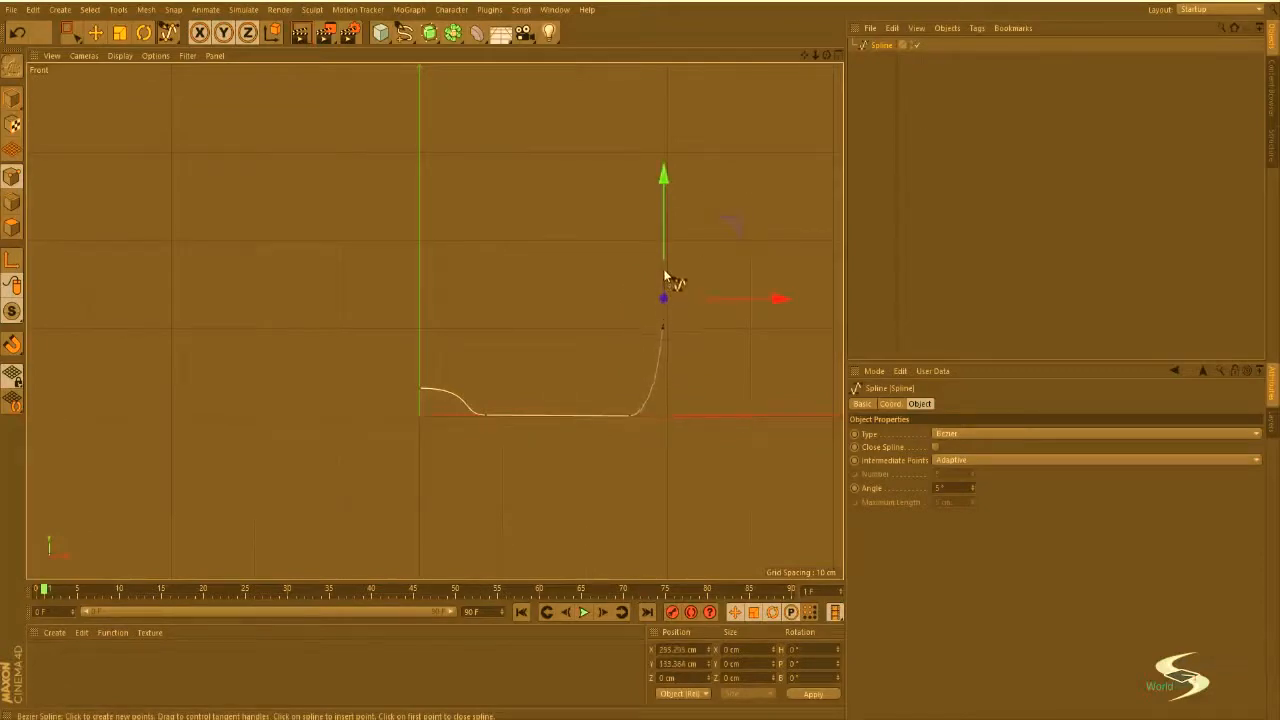
Step: Extend the spline up the side with a narrower waist point and a wider bulge point above it, both with vertical tangents
{"action": "scroll", "coordinate": [655, 273], "scroll_direction": "down", "scroll_amount": 4}
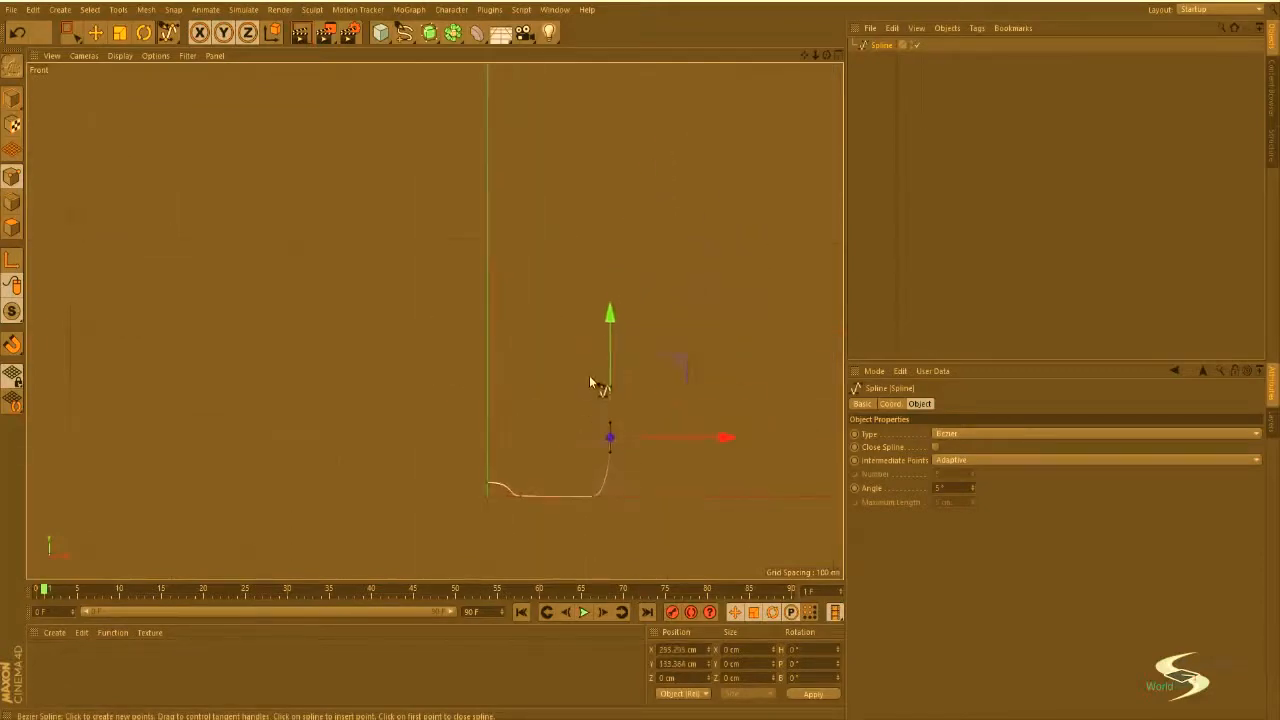
{"action": "left_click_drag", "start_coordinate": [588, 358], "coordinate": [590, 333]}
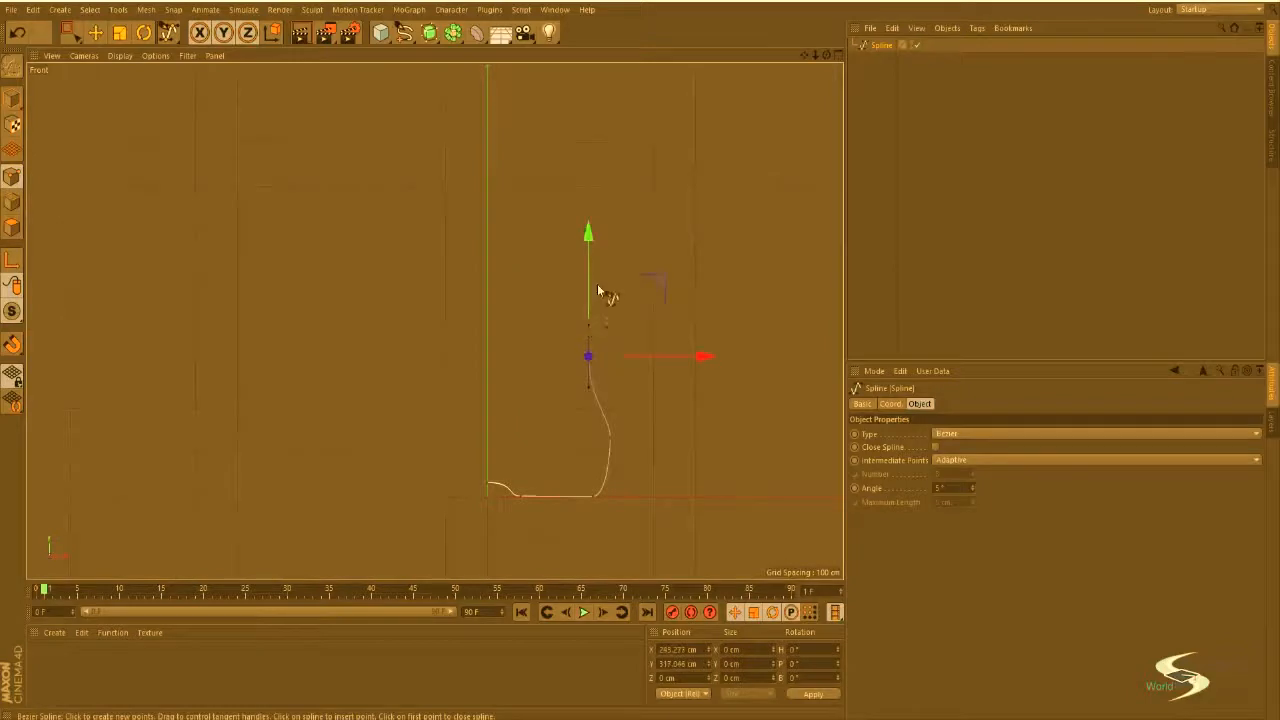
{"action": "middle_click_drag", "start_coordinate": [598, 286], "coordinate": [591, 343], "text": "alt"}
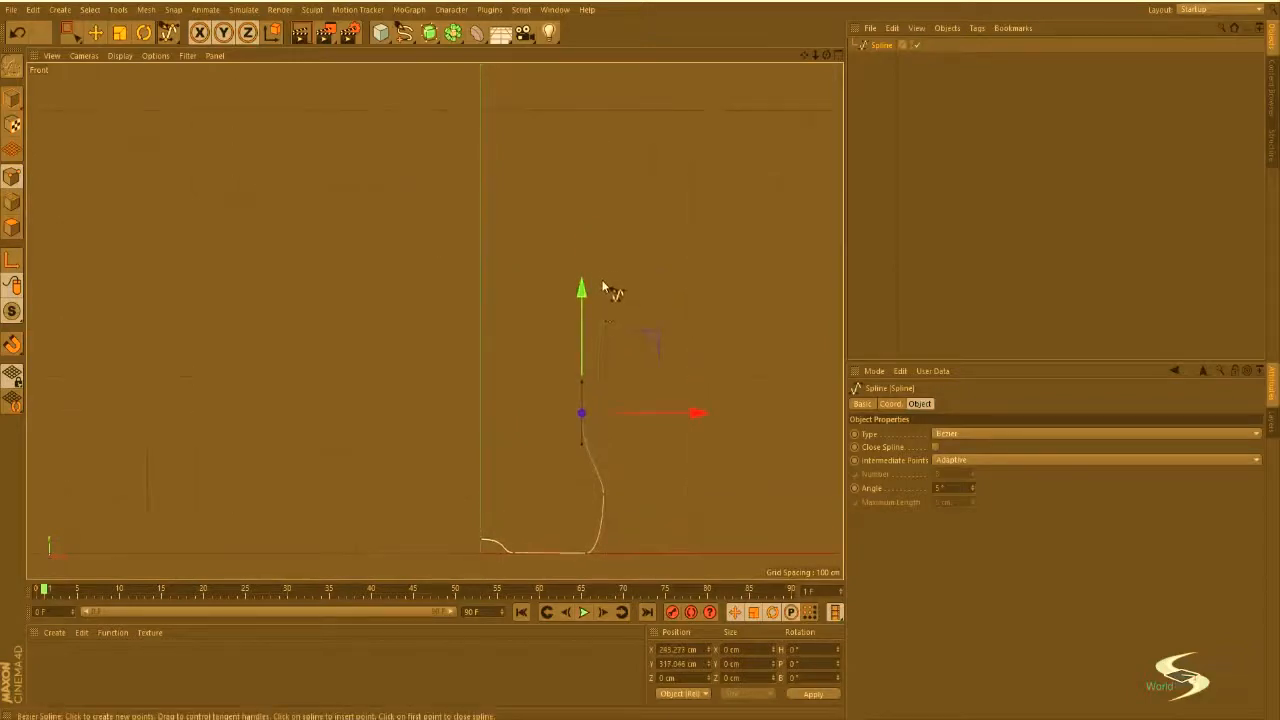
{"action": "left_click_drag", "start_coordinate": [605, 290], "coordinate": [607, 270]}
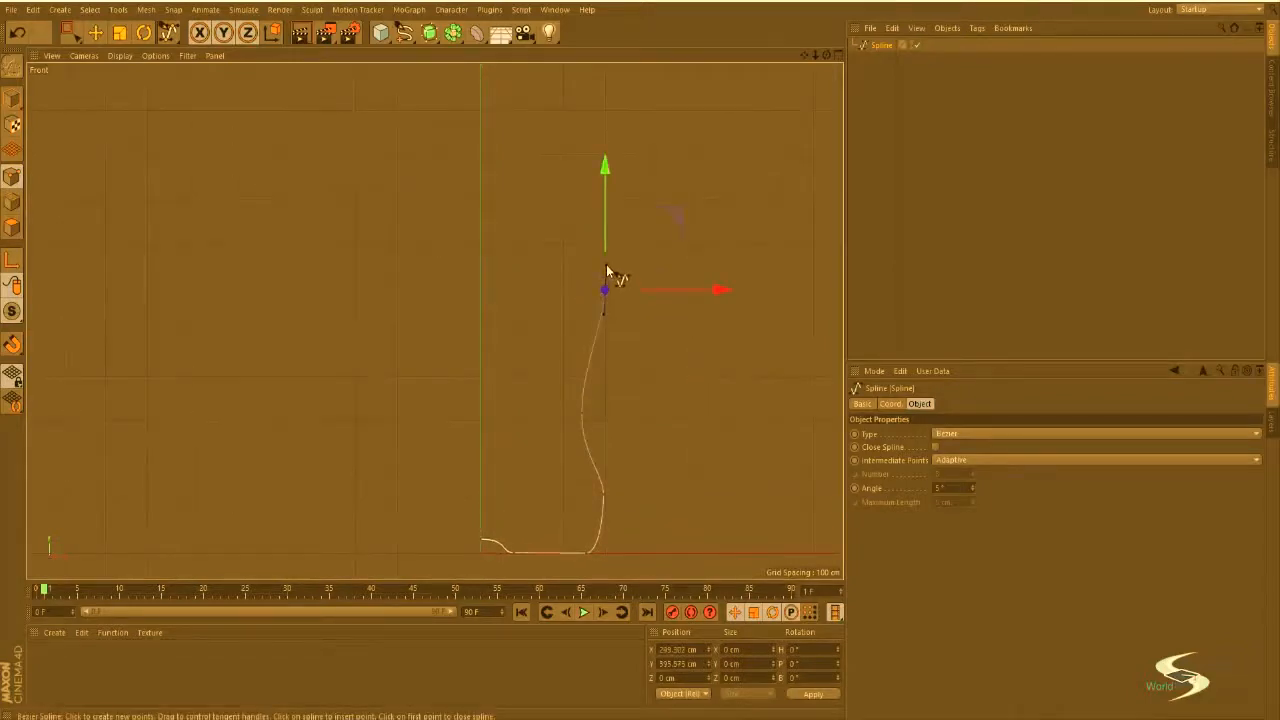
{"action": "middle_click_drag", "start_coordinate": [607, 270], "coordinate": [605, 376], "text": "alt"}
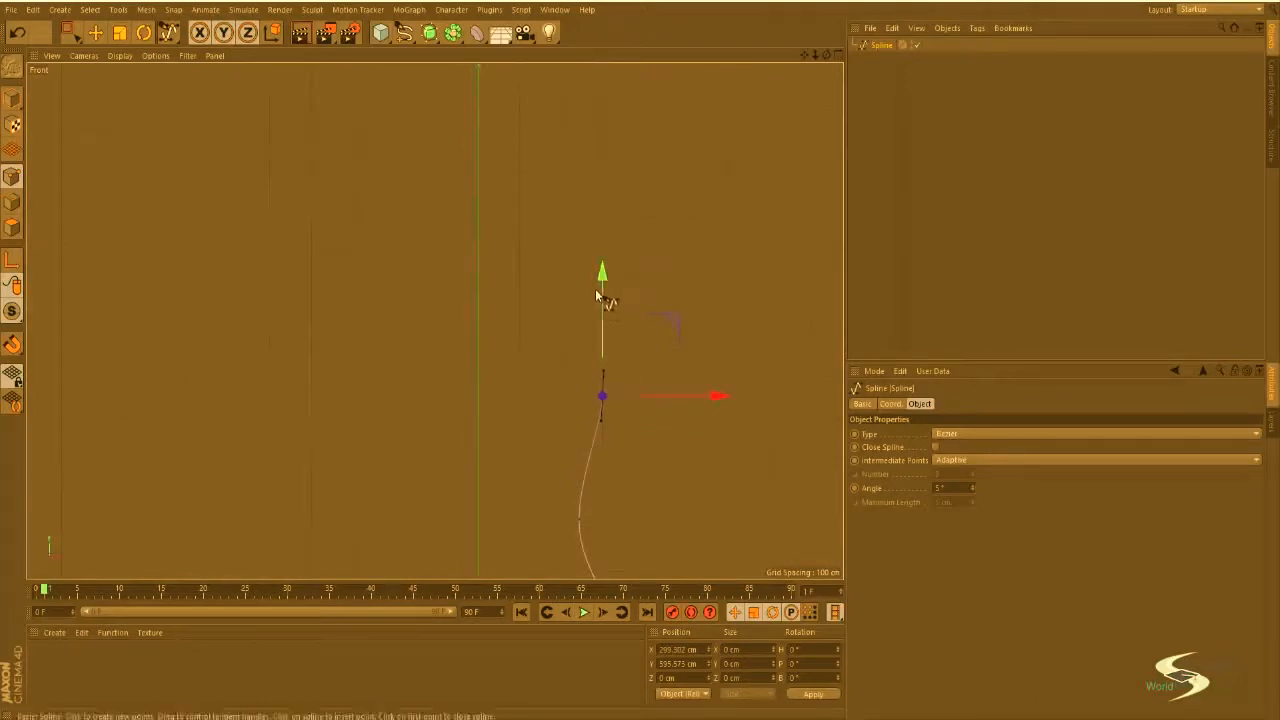
Step: Add a shoulder point and a neck end point near the axis, and shift the end point up and outward to about Y 1233 cm
{"action": "left_click_drag", "start_coordinate": [511, 208], "coordinate": [510, 140]}
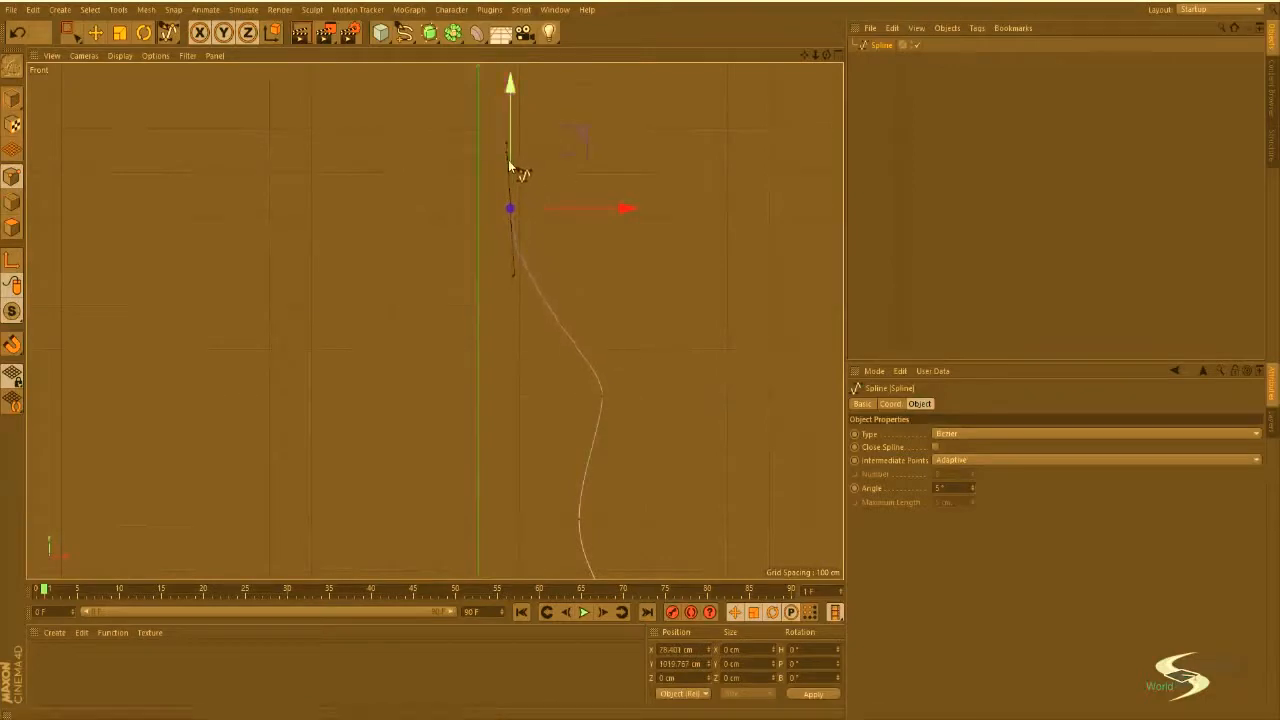
{"action": "key", "text": "ctrl+z"}
{"action": "left_click", "coordinate": [582, 287]}
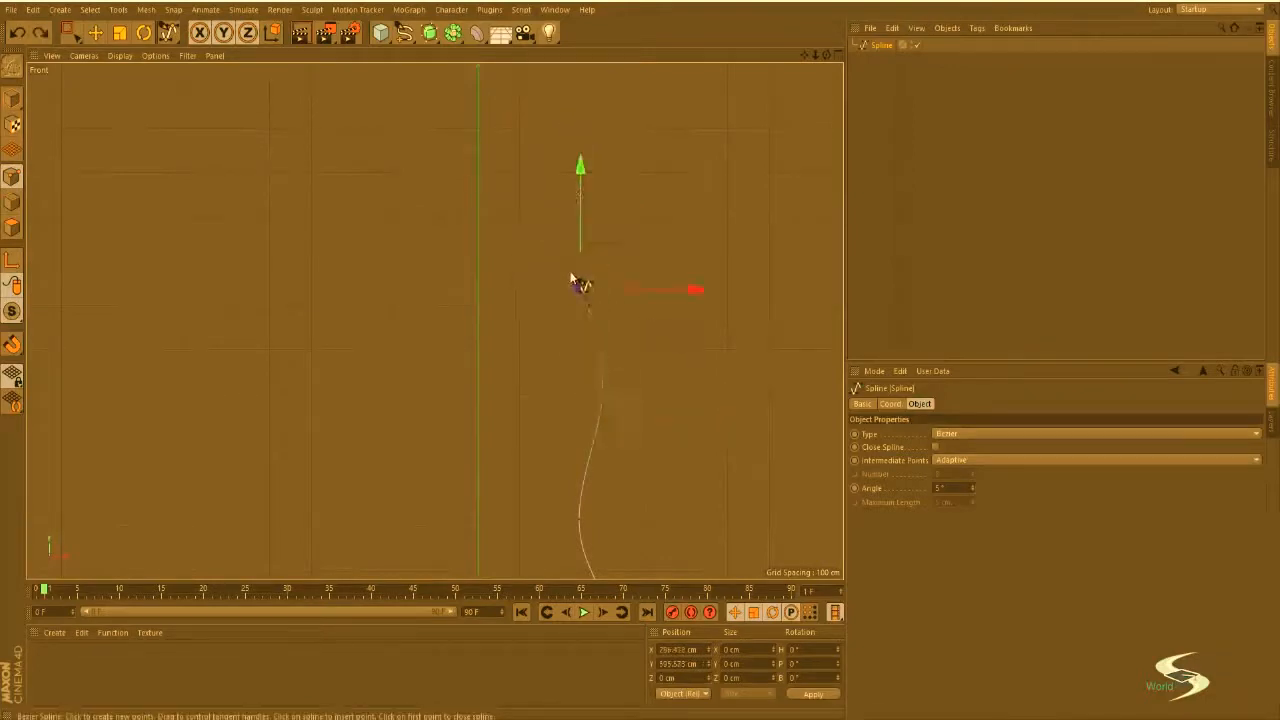
{"action": "left_click", "coordinate": [506, 150]}
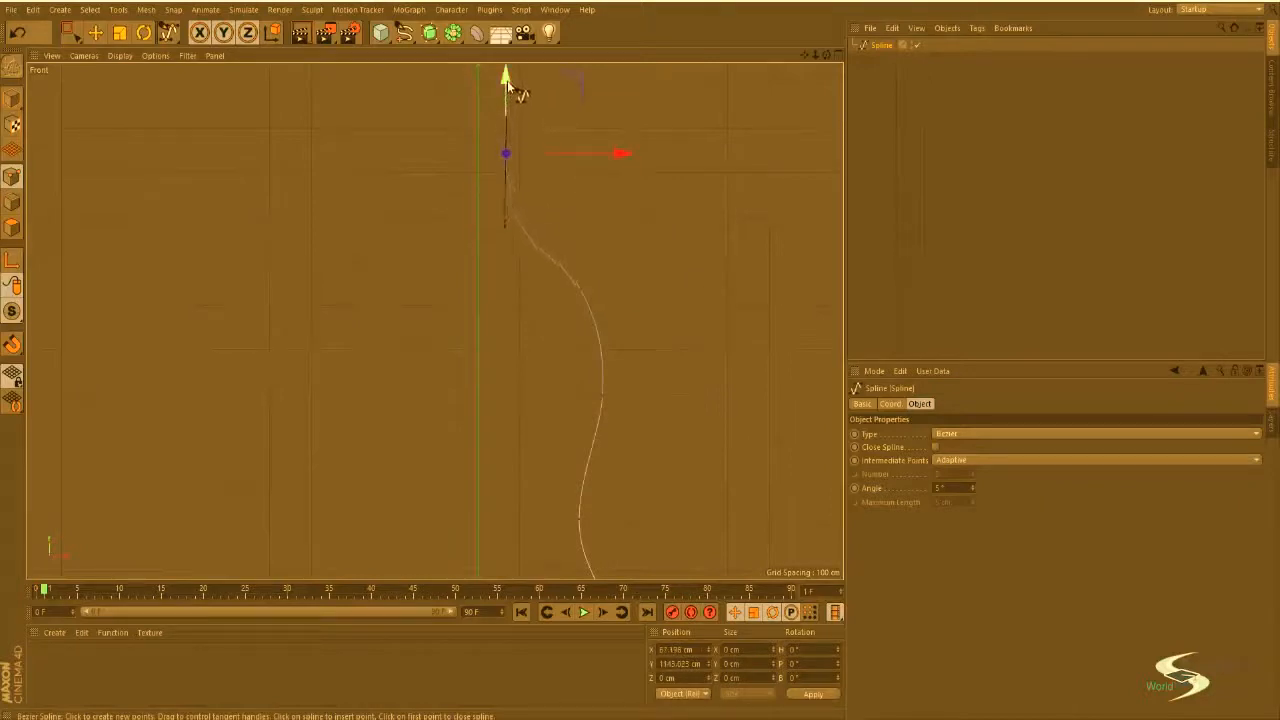
{"action": "middle_click_drag", "start_coordinate": [506, 82], "coordinate": [566, 334], "text": "alt"}
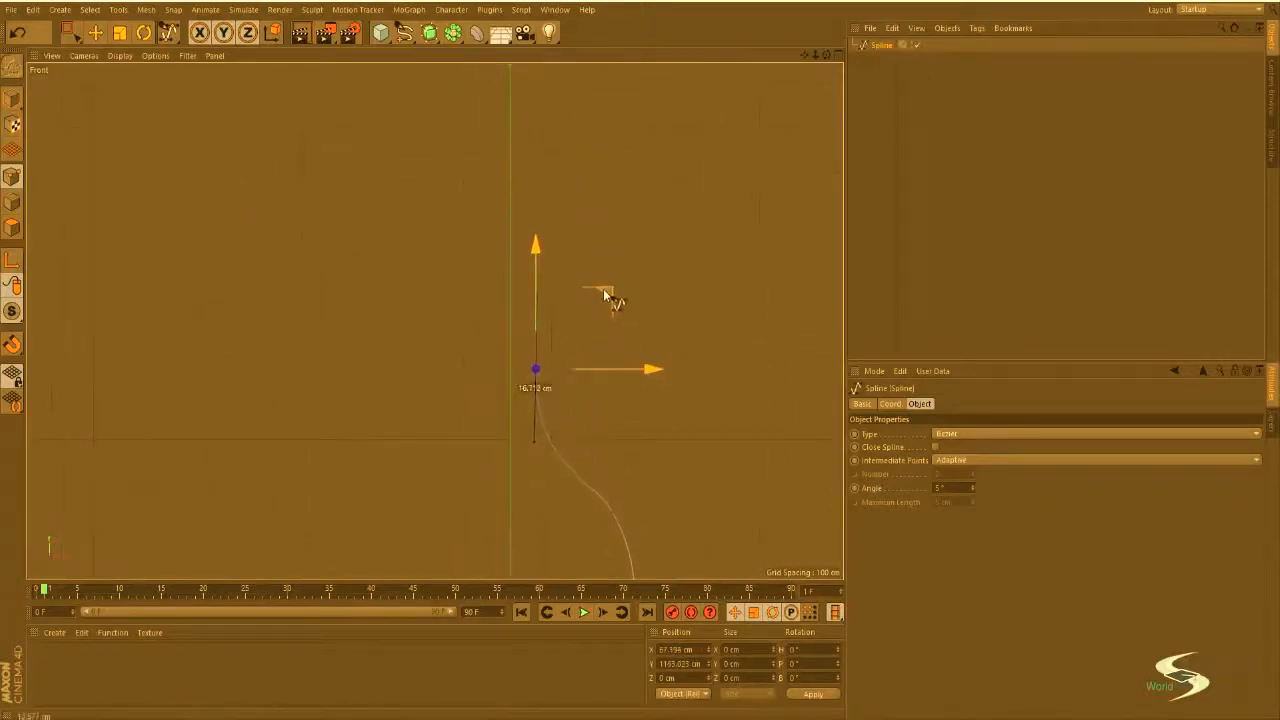
{"action": "left_click_drag", "start_coordinate": [604, 291], "coordinate": [612, 264]}
{"action": "middle_click_drag", "start_coordinate": [618, 345], "coordinate": [634, 241], "text": "alt"}
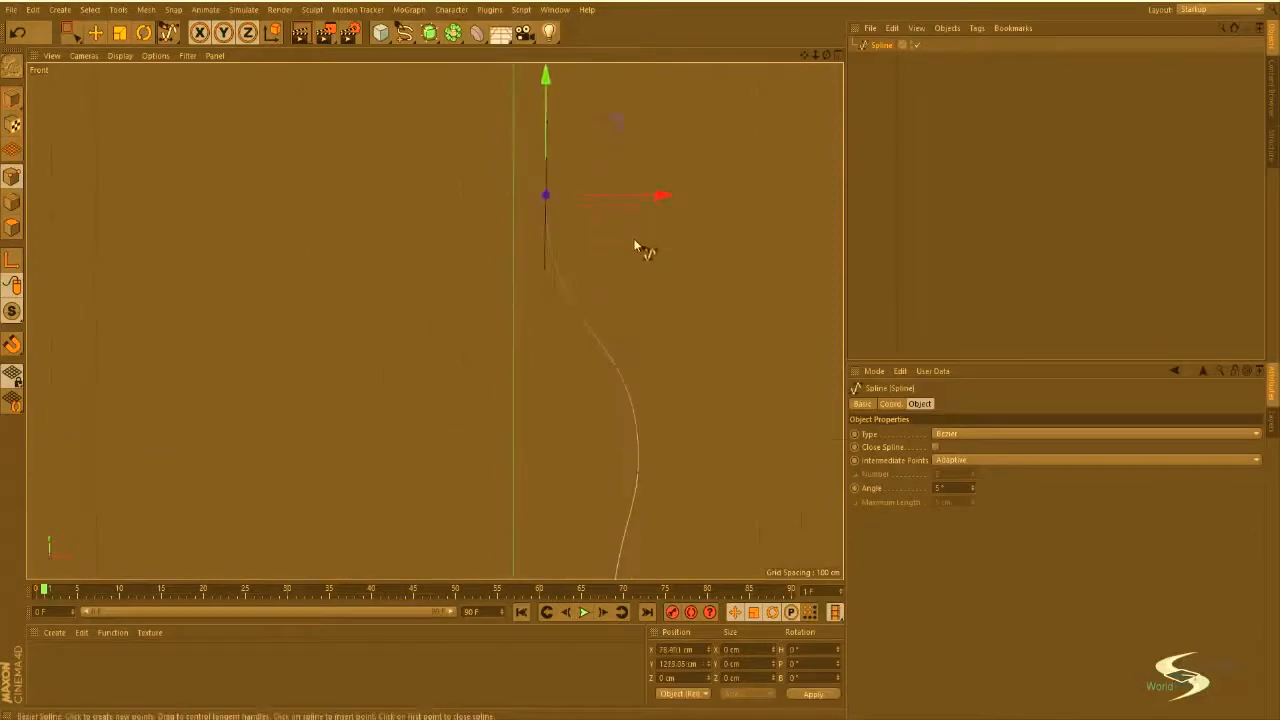
Step: Move the spline's upper bulge point slightly inward toward the vertical axis
{"action": "key", "text": "e"}
{"action": "left_click", "coordinate": [615, 370]}
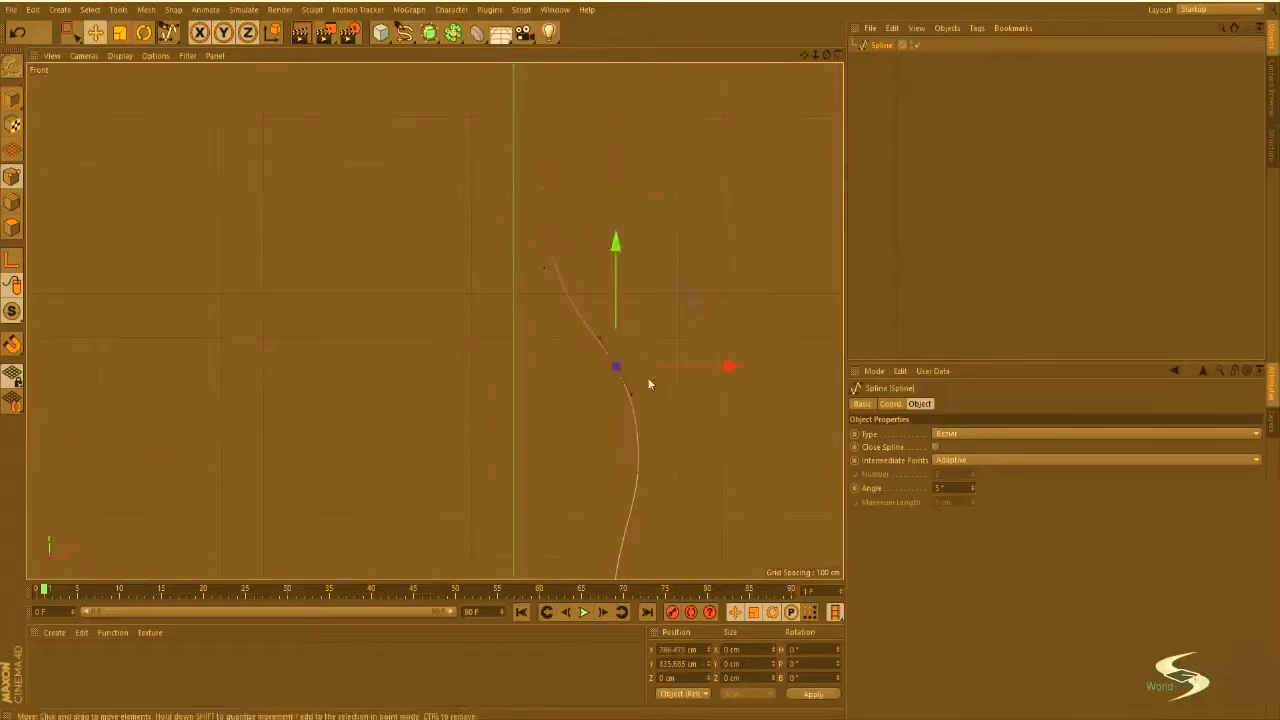
{"action": "middle_click_drag", "start_coordinate": [648, 380], "coordinate": [673, 274], "text": "alt"}
{"action": "left_click", "coordinate": [652, 271]}
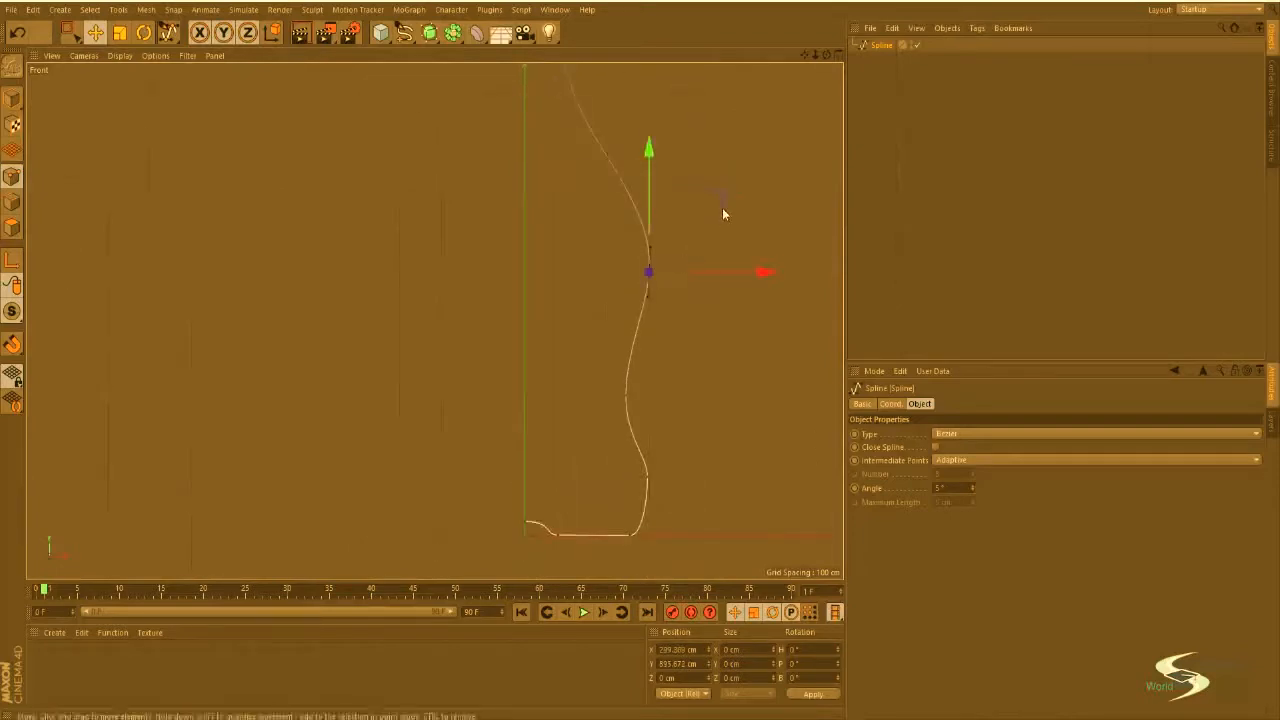
{"action": "left_click_drag", "start_coordinate": [723, 209], "coordinate": [712, 209]}
{"action": "left_click", "coordinate": [660, 336]}
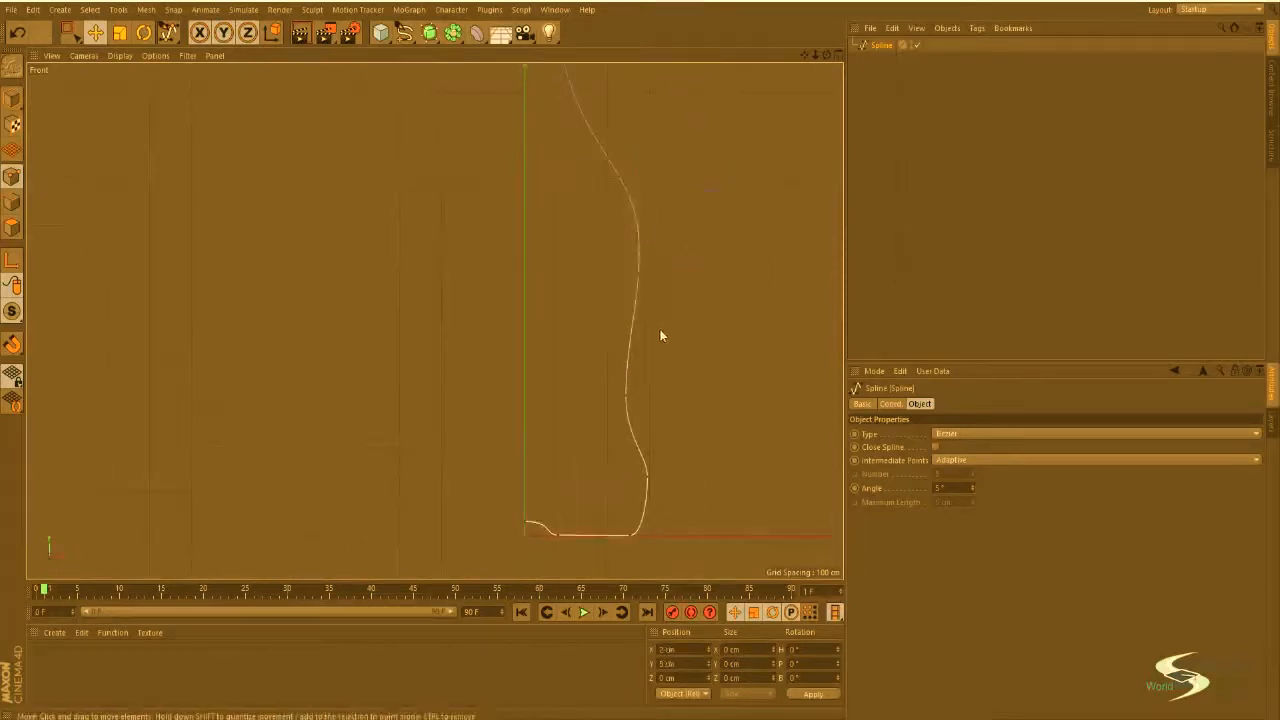
Step: Insert a point on the side between waist and upper bulge, and raise it close below the bulge to form a notch
{"action": "left_click", "coordinate": [633, 320]}
{"action": "scroll", "coordinate": [643, 300], "scroll_direction": "up", "scroll_amount": 5}
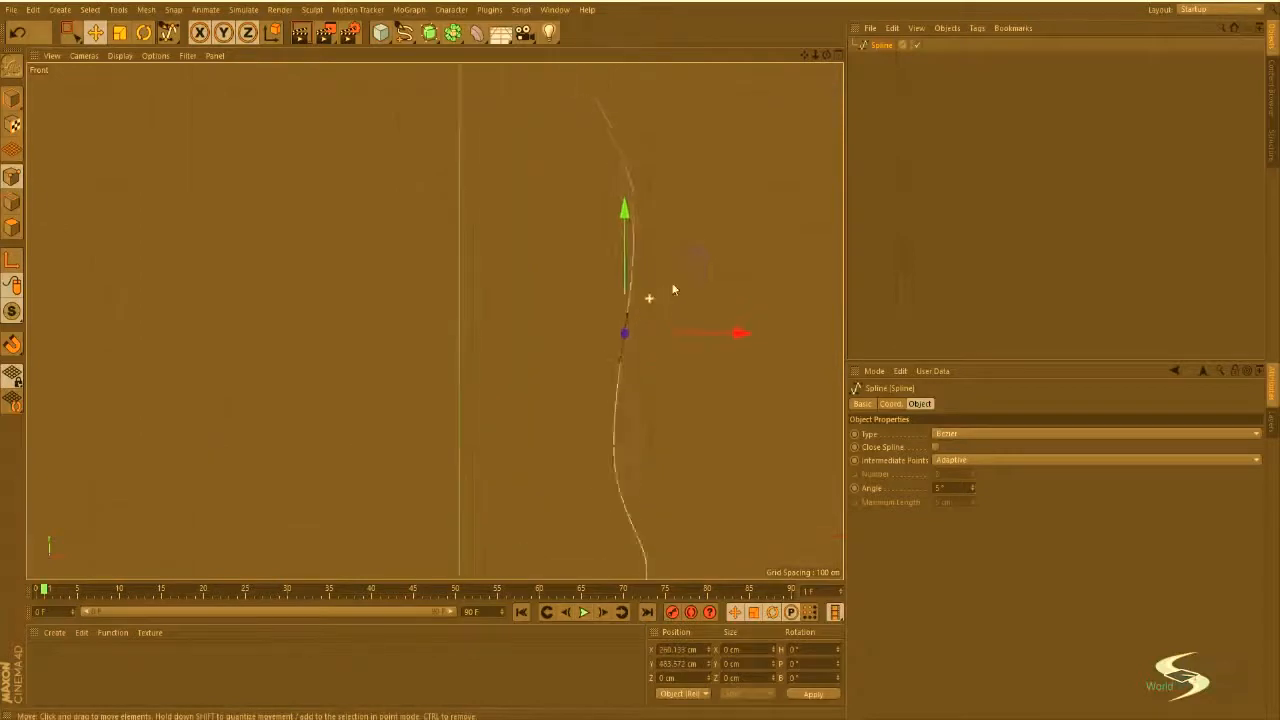
{"action": "middle_click_drag", "start_coordinate": [686, 292], "coordinate": [694, 250], "text": "alt"}
{"action": "left_click_drag", "start_coordinate": [693, 241], "coordinate": [684, 175]}
{"action": "key", "text": "r"}
{"action": "key", "text": "e"}
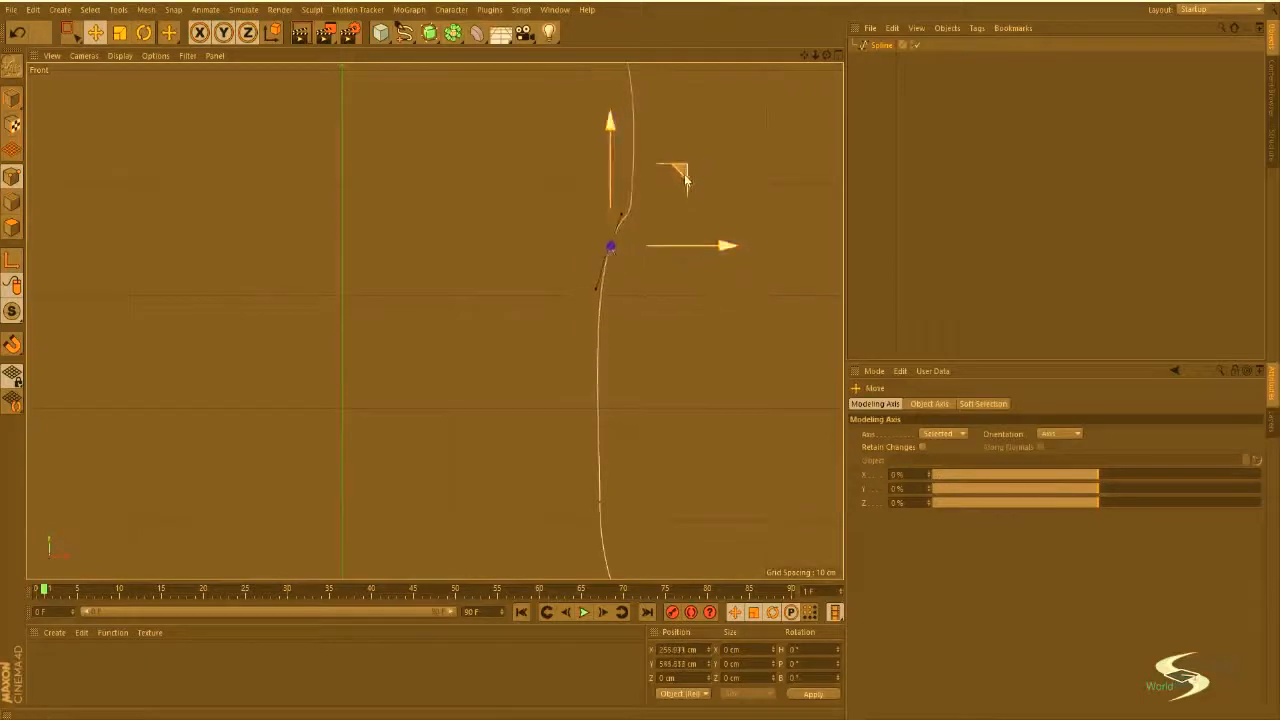
{"action": "left_click", "coordinate": [693, 242]}
{"action": "scroll", "coordinate": [650, 275], "scroll_direction": "down", "scroll_amount": 4}
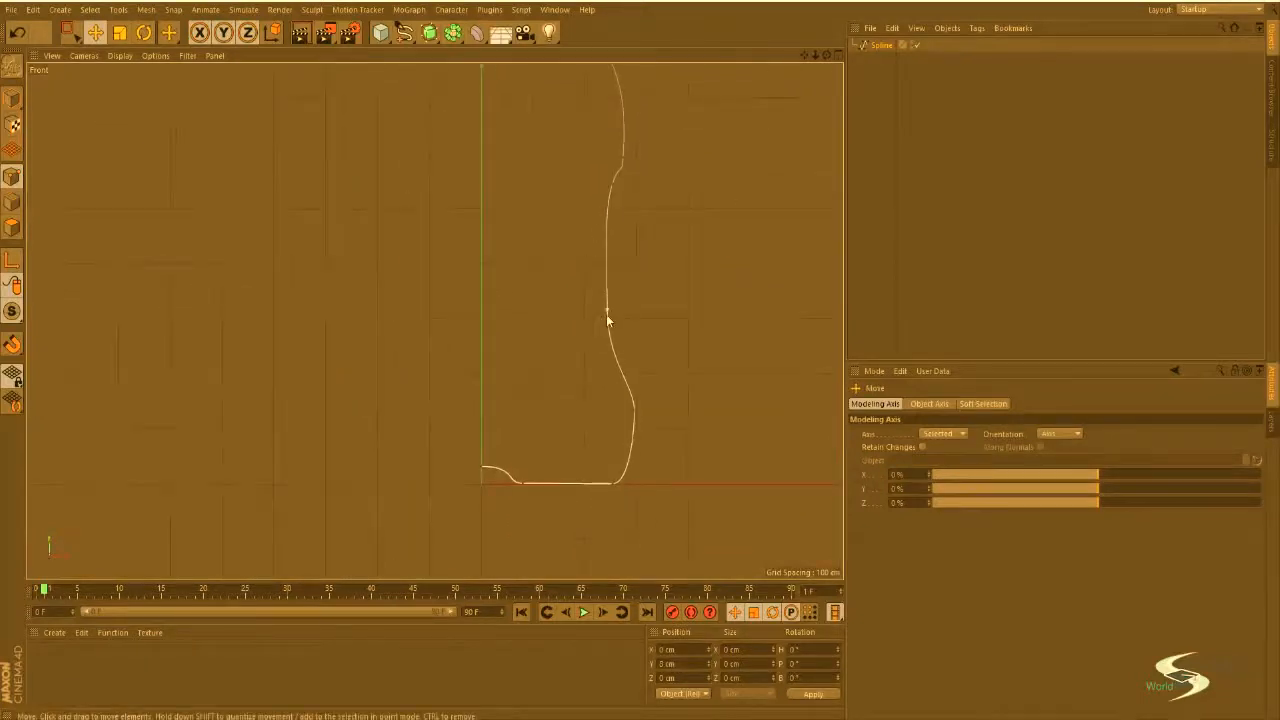
{"action": "left_click", "coordinate": [609, 347]}
{"action": "scroll", "coordinate": [668, 302], "scroll_direction": "up", "scroll_amount": 5}
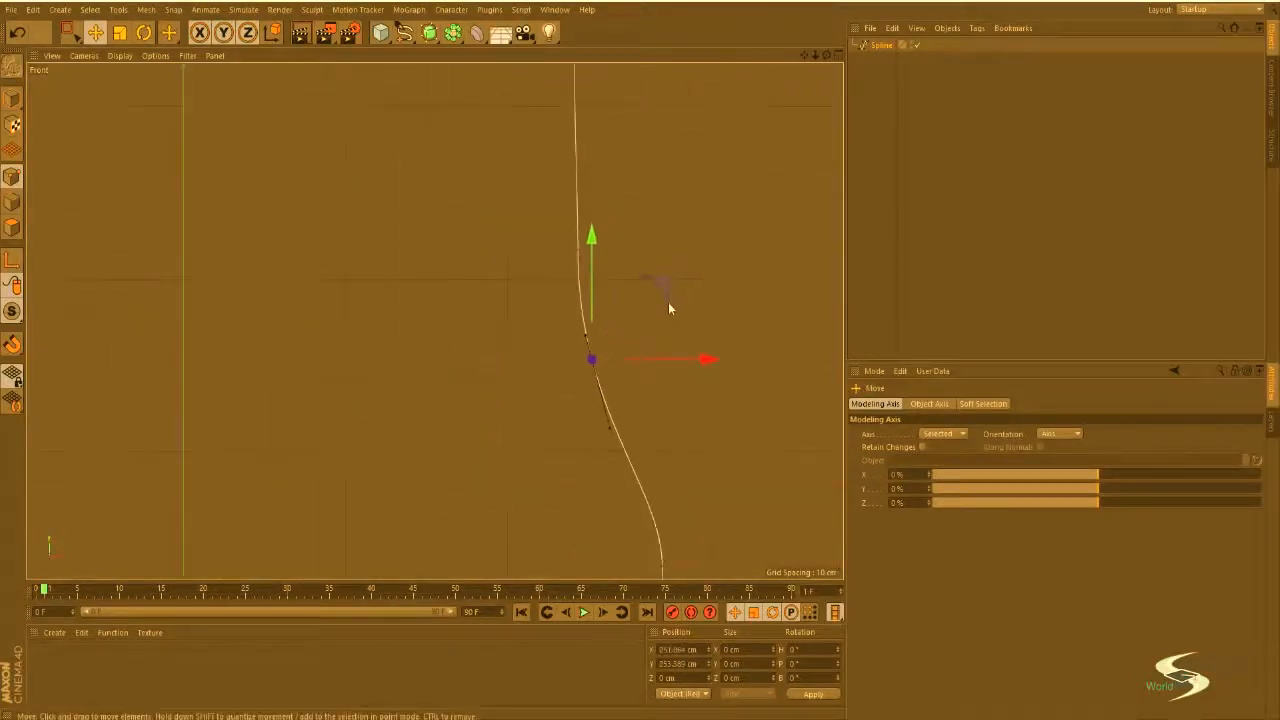
{"action": "left_click", "coordinate": [577, 250]}
{"action": "mouse_move", "coordinate": [652, 192]}
{"action": "left_mouse_down"}
{"action": "mouse_move", "coordinate": [651, 221]}
{"action": "mouse_move", "coordinate": [651, 179]}
{"action": "left_mouse_up"}
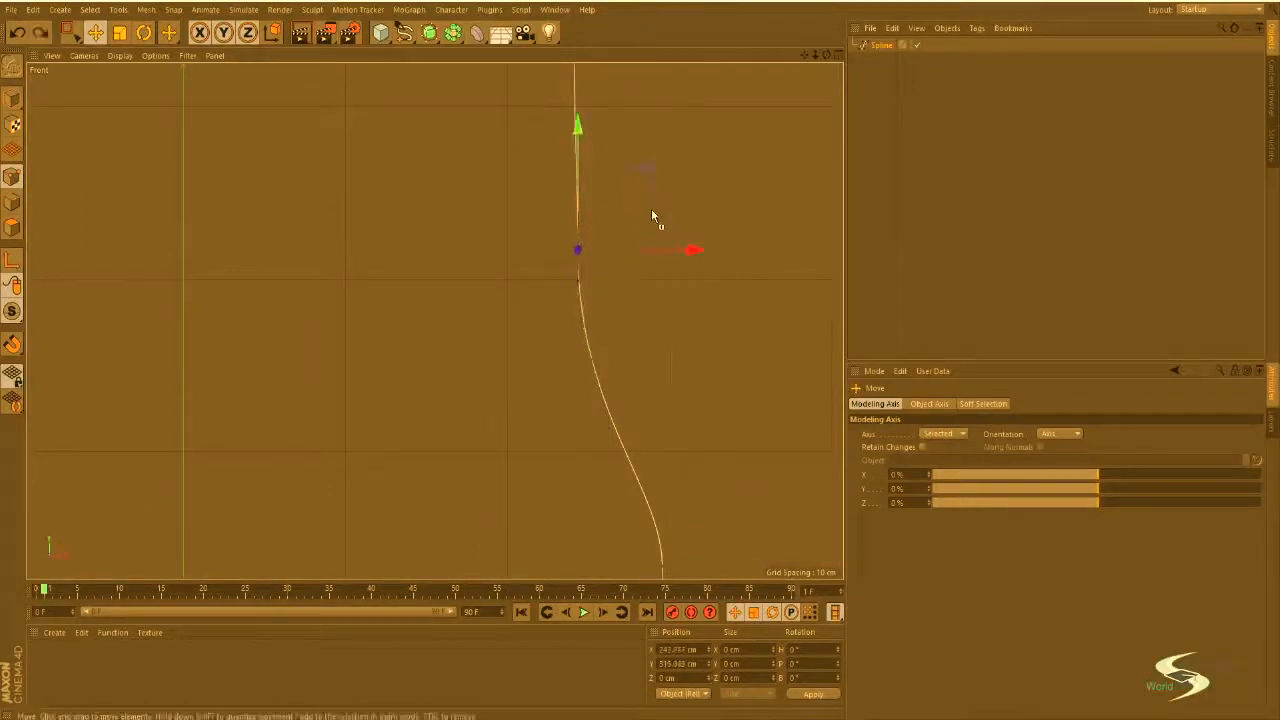
{"action": "key", "text": "ctrl+z"}
{"action": "key", "text": "ctrl+z"}
Step: Insert a point on the side just above the lower bulge and move it slightly down and inward to sharpen the transition
{"action": "middle_click_drag", "start_coordinate": [656, 325], "coordinate": [659, 225], "text": "alt"}
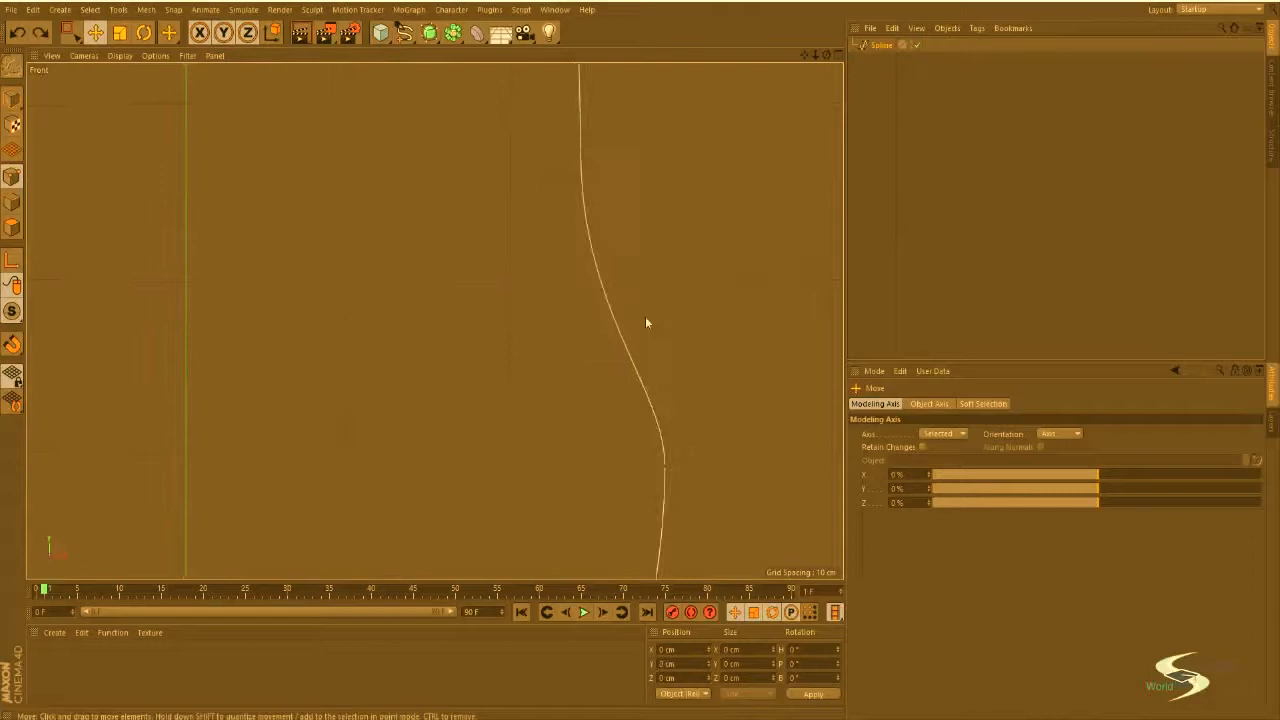
{"action": "left_click", "coordinate": [640, 378], "text": "ctrl"}
{"action": "left_click_drag", "start_coordinate": [714, 303], "coordinate": [703, 318]}
{"action": "left_click", "coordinate": [715, 238]}
Step: Select the outer points of the lower side from waist to base corner and shift them slightly toward the axis
{"action": "right_click_drag", "start_coordinate": [686, 226], "coordinate": [583, 306], "text": "alt"}
{"action": "middle_click_drag", "start_coordinate": [583, 306], "coordinate": [543, 378], "text": "alt"}
{"action": "right_click_drag", "start_coordinate": [583, 271], "coordinate": [594, 270], "text": "alt"}
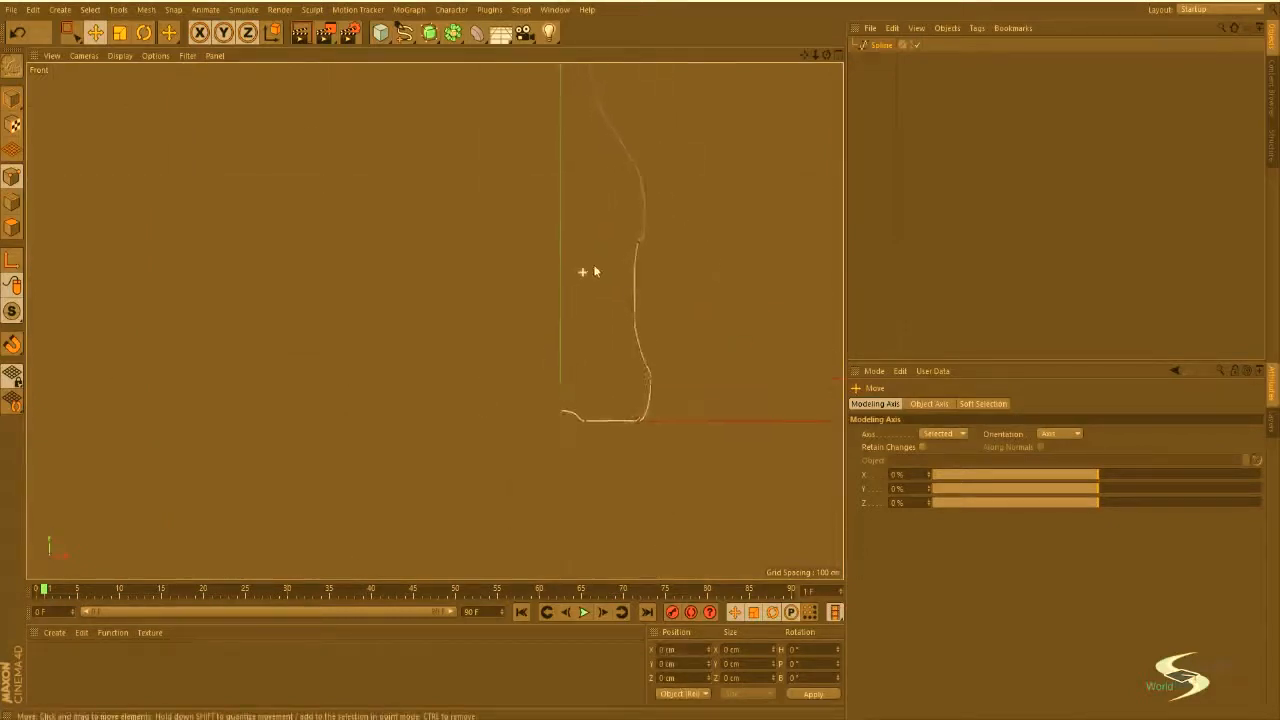
{"action": "middle_click_drag", "start_coordinate": [596, 270], "coordinate": [557, 314], "text": "alt"}
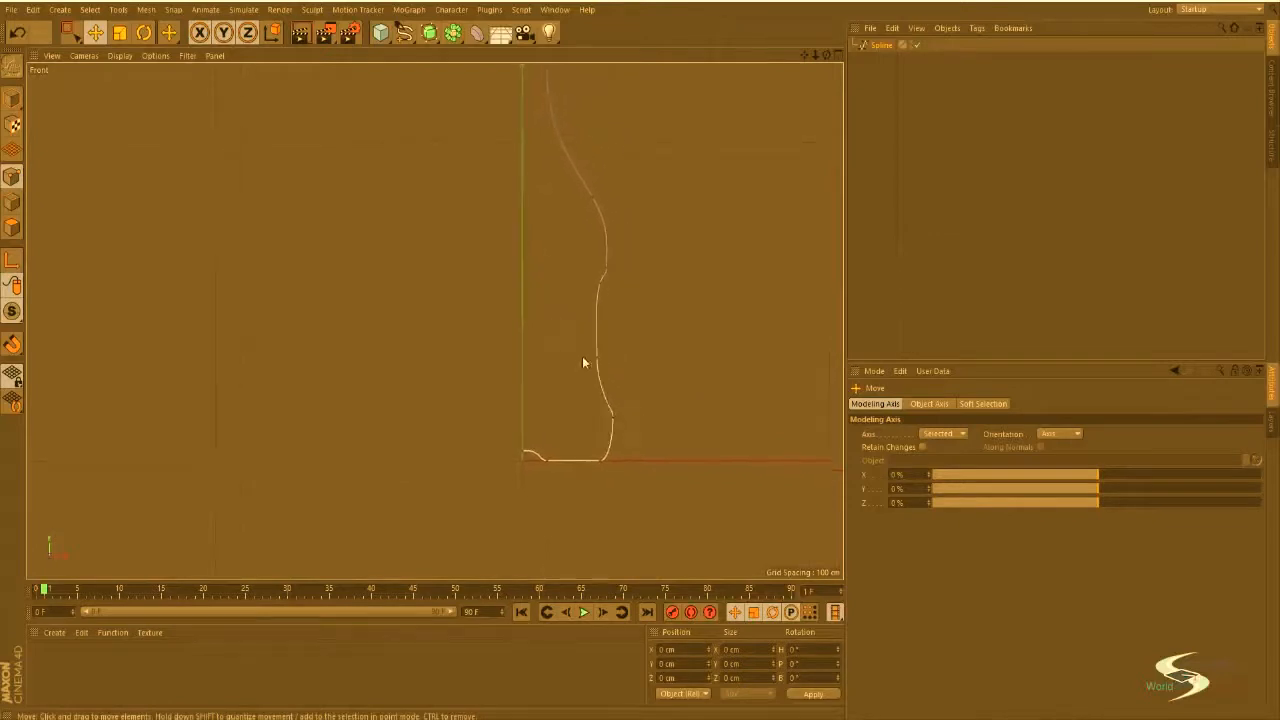
{"action": "key", "text": "0"}
{"action": "left_click_drag", "start_coordinate": [580, 338], "coordinate": [663, 523]}
{"action": "key", "text": "e"}
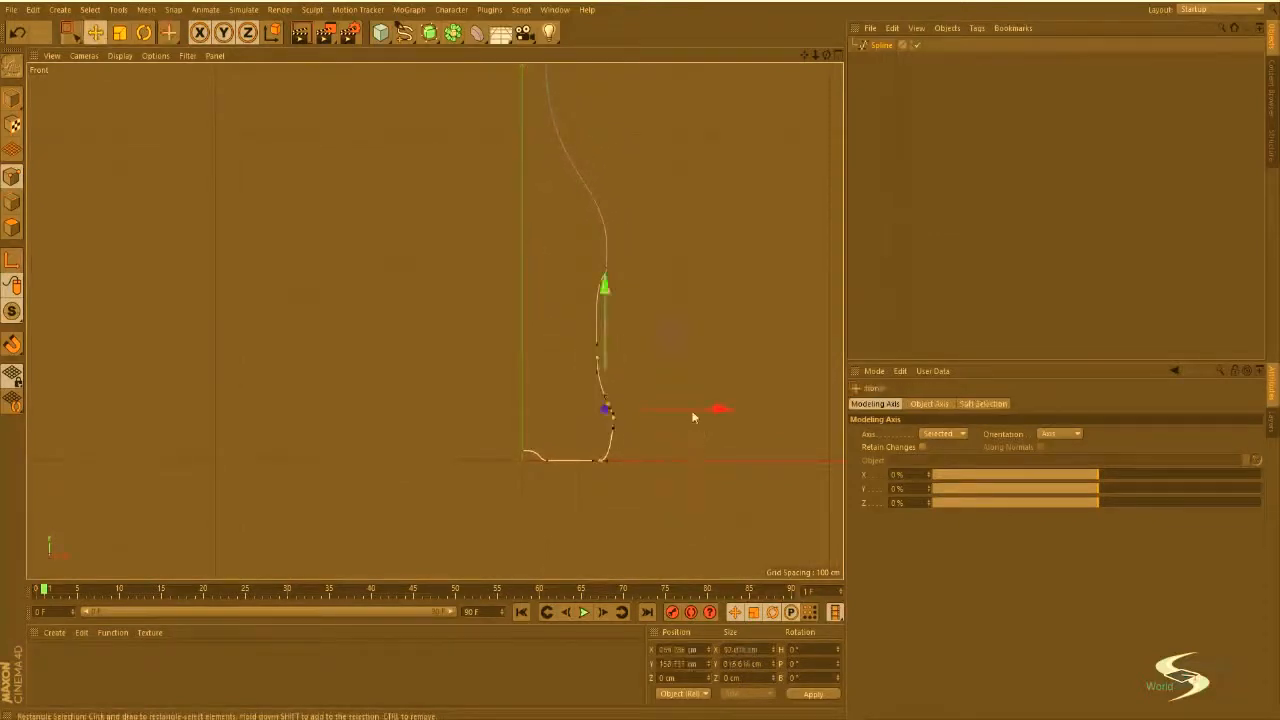
{"action": "left_click_drag", "start_coordinate": [717, 410], "coordinate": [713, 410]}
{"action": "left_click", "coordinate": [677, 289]}
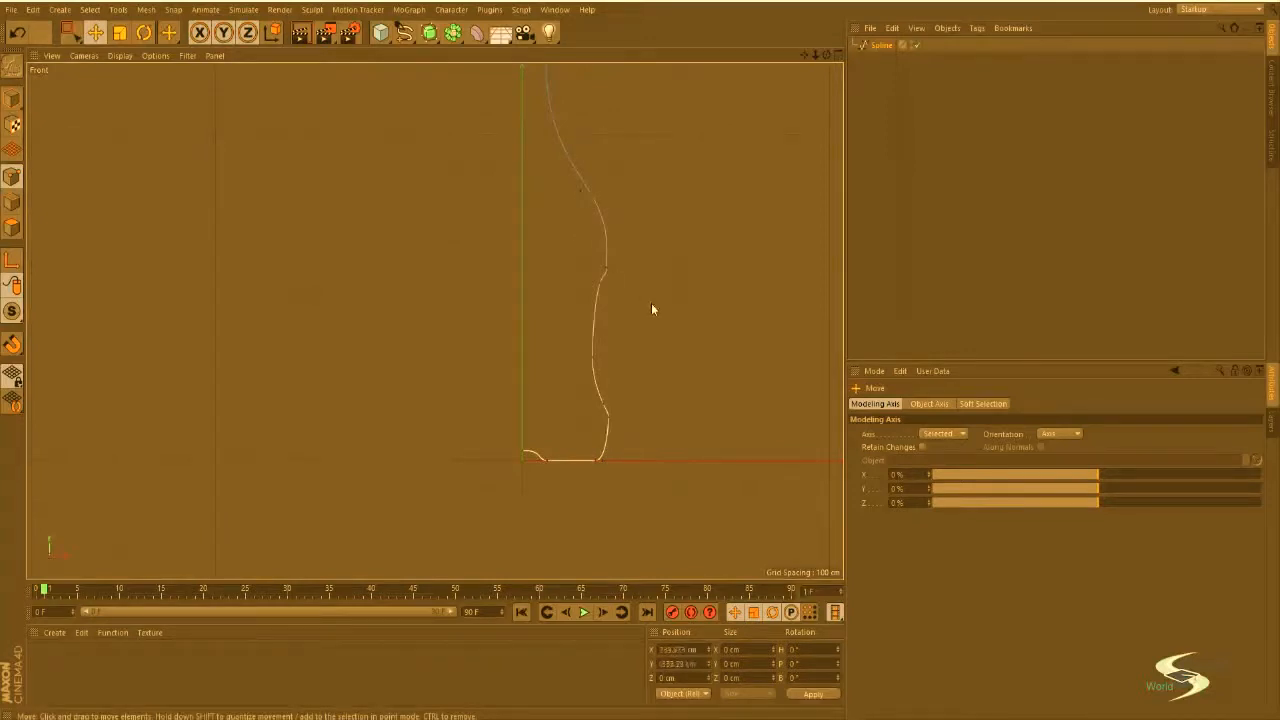
Step: Select the shoulder and upper bulge points together and shift them slightly toward the axis
{"action": "key", "text": "0"}
{"action": "left_click_drag", "start_coordinate": [565, 184], "coordinate": [648, 282]}
{"action": "key", "text": "e"}
{"action": "left_click_drag", "start_coordinate": [711, 239], "coordinate": [708, 241]}
{"action": "left_click", "coordinate": [751, 220]}
Step: Examine the whole half-profile from the neck end down to the base's start point on the axis
{"action": "middle_click_drag", "start_coordinate": [629, 246], "coordinate": [639, 338], "text": "alt"}
{"action": "right_click_drag", "start_coordinate": [573, 158], "coordinate": [670, 128], "text": "alt"}
{"action": "middle_click_drag", "start_coordinate": [584, 152], "coordinate": [594, 190], "text": "alt"}
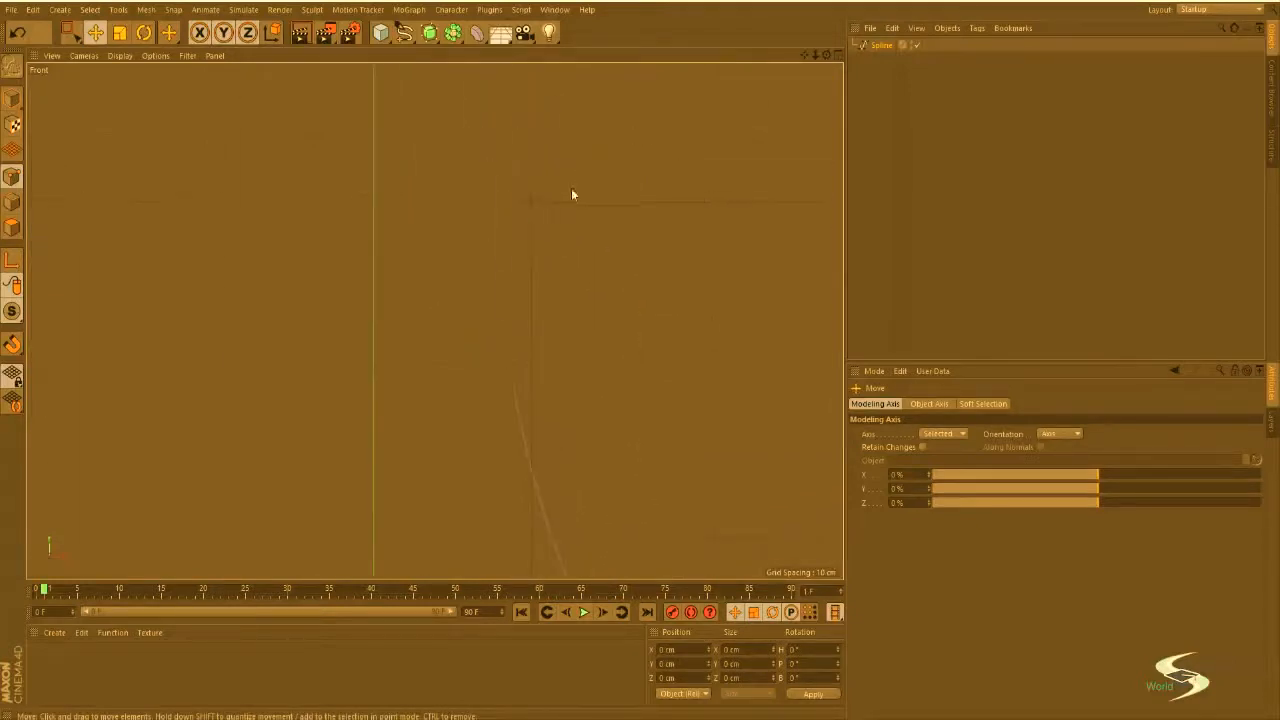
{"action": "right_click_drag", "start_coordinate": [571, 189], "coordinate": [531, 236], "text": "alt"}
{"action": "middle_click_drag", "start_coordinate": [531, 236], "coordinate": [548, 137], "text": "alt"}
{"action": "right_click_drag", "start_coordinate": [579, 328], "coordinate": [600, 318], "text": "alt"}
{"action": "middle_click_drag", "start_coordinate": [600, 318], "coordinate": [565, 358], "text": "alt"}
{"action": "right_click_drag", "start_coordinate": [565, 358], "coordinate": [529, 383], "text": "alt"}
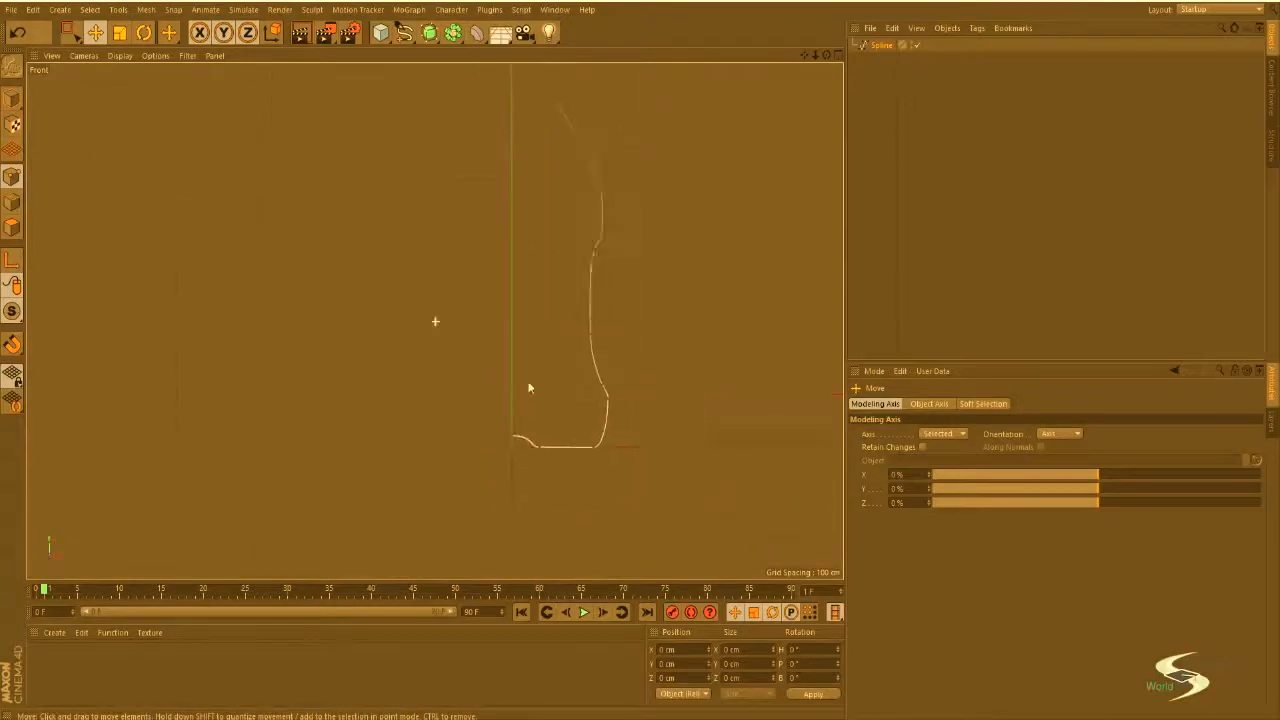
{"action": "middle_click_drag", "start_coordinate": [529, 388], "coordinate": [531, 457], "text": "alt"}
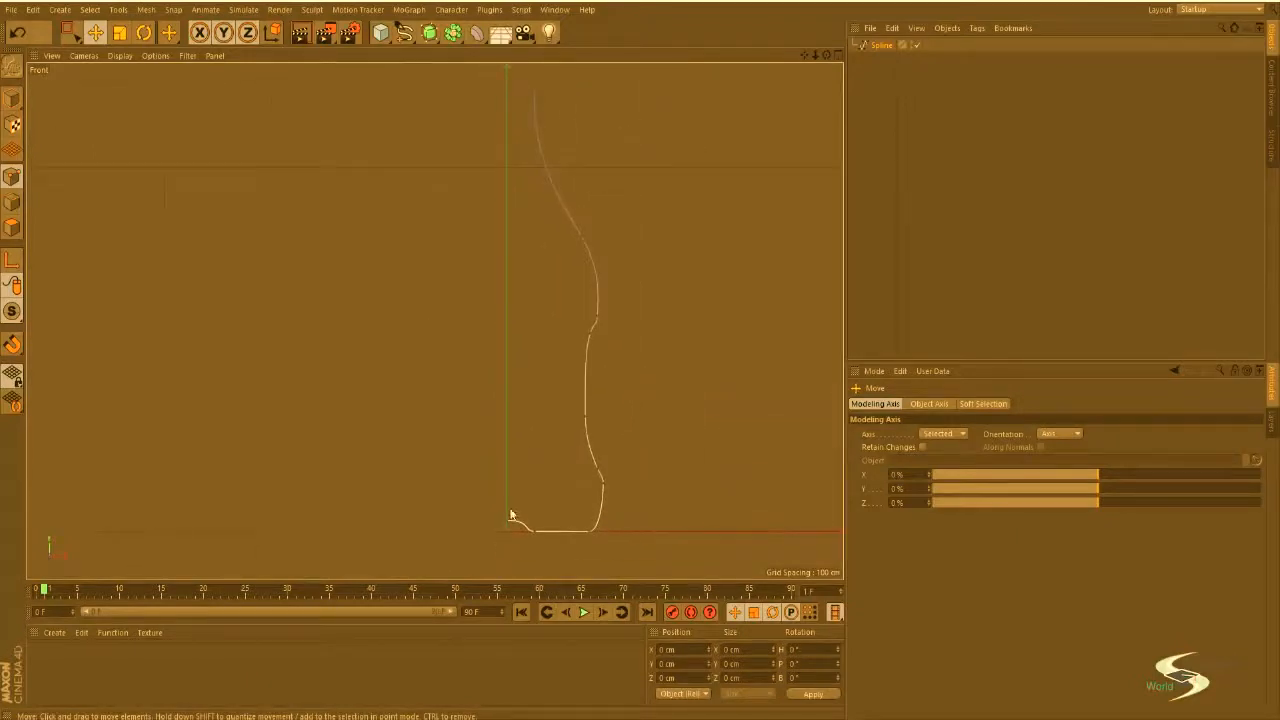
{"action": "middle_click_drag", "start_coordinate": [516, 522], "coordinate": [546, 420], "text": "alt"}
{"action": "mouse_move", "coordinate": [546, 420]}
{"action": "right_mouse_down", "text": "alt"}
{"action": "mouse_move", "coordinate": [623, 393]}
{"action": "mouse_move", "coordinate": [686, 349]}
{"action": "mouse_move", "coordinate": [560, 409]}
{"action": "right_mouse_up", "text": "alt"}
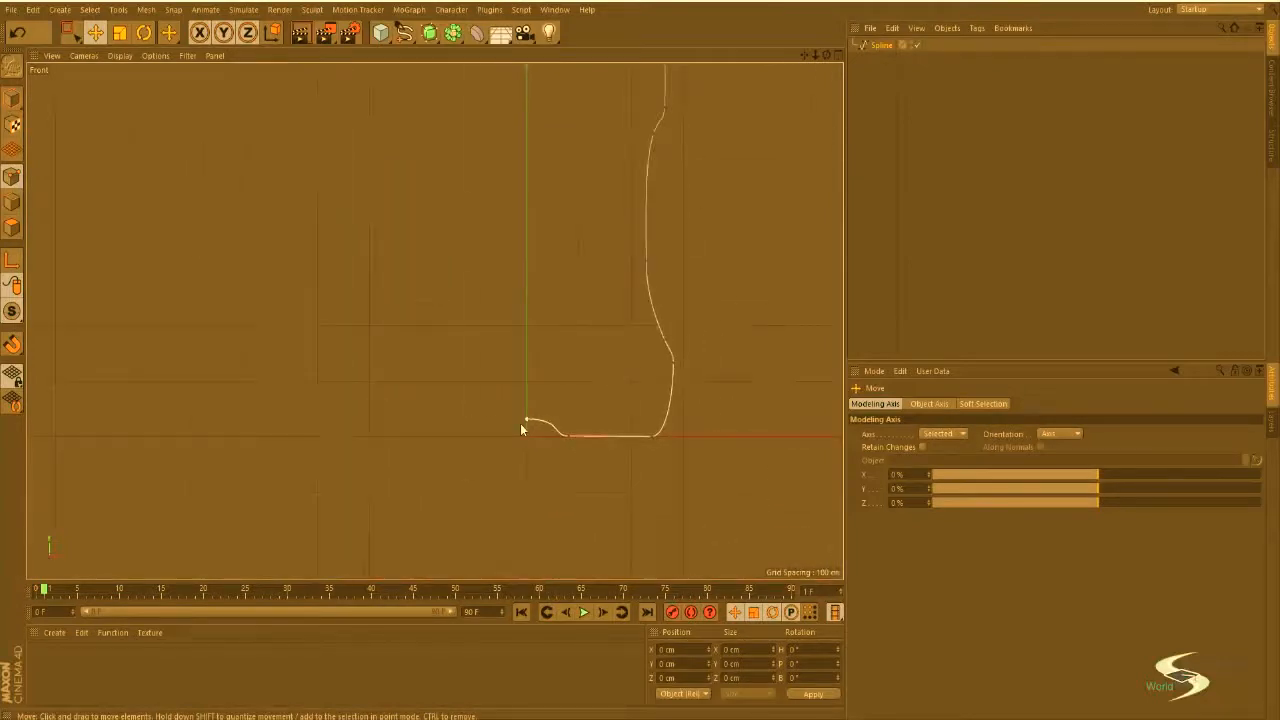
Step: Set the X position of the base's start point on the axis to 0 cm
{"action": "left_click", "coordinate": [526, 420]}
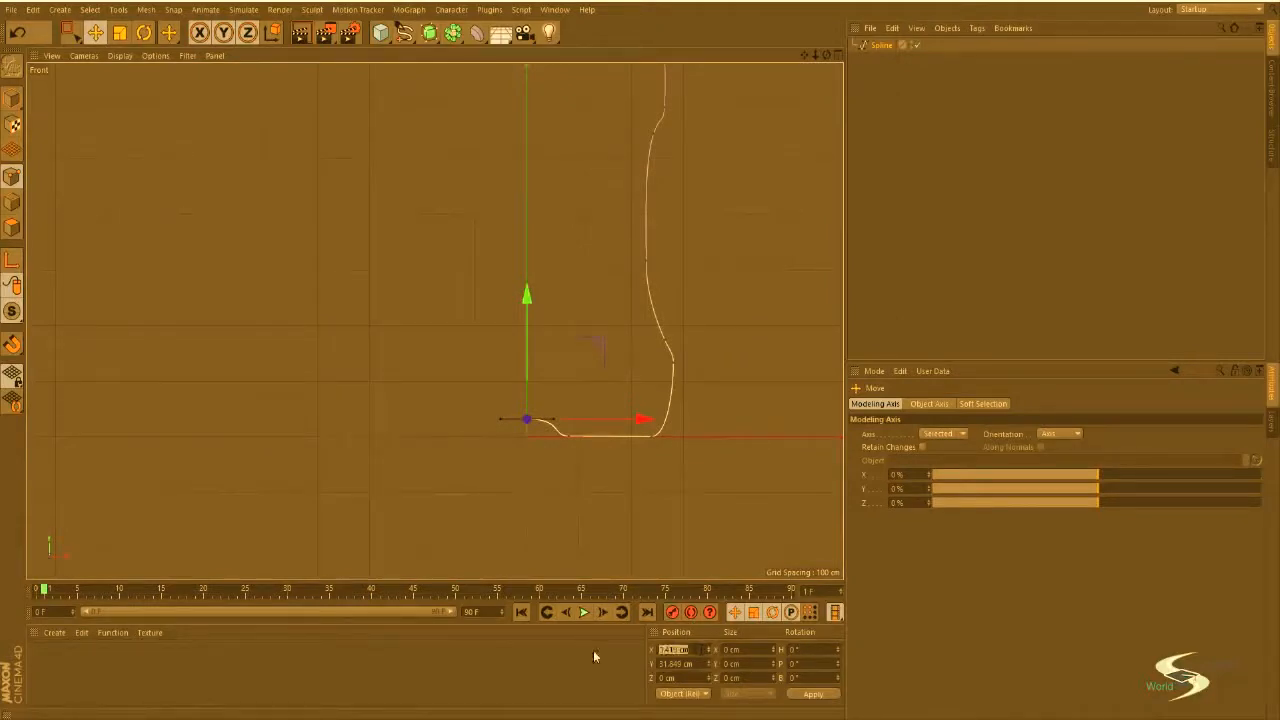
{"action": "type", "text": "0"}
{"action": "key", "text": "Return"}
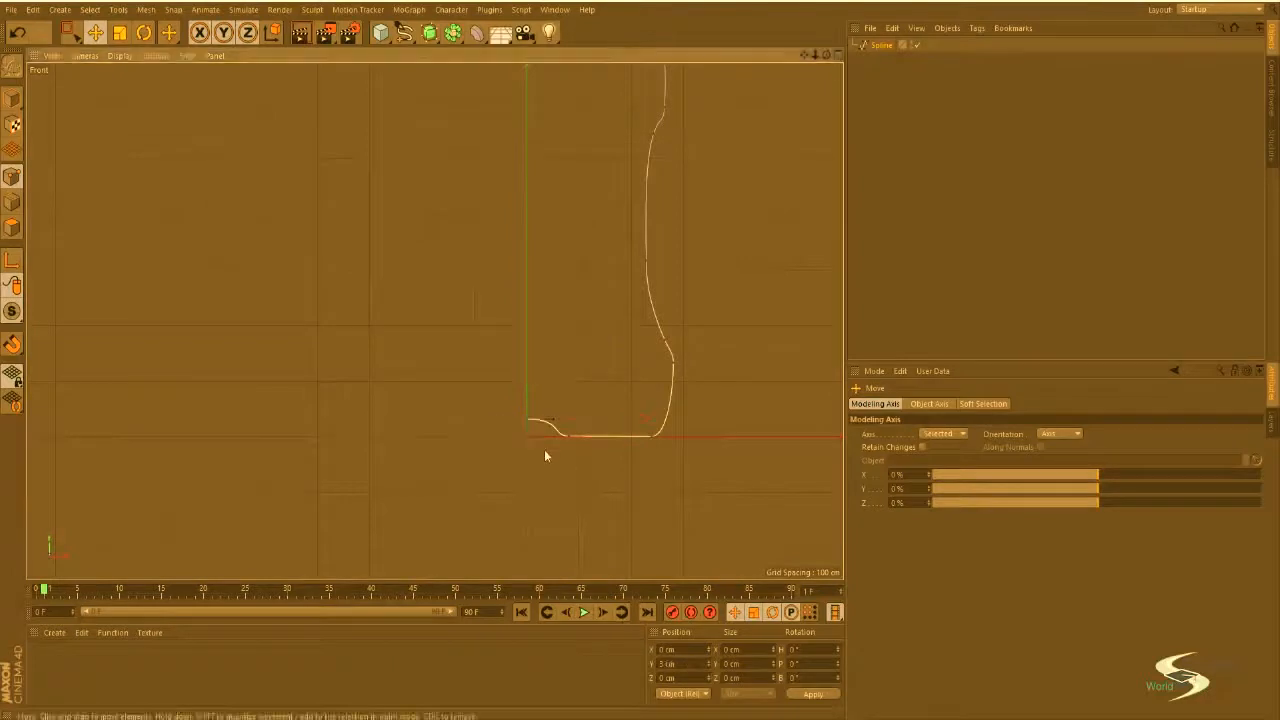
{"action": "scroll", "coordinate": [506, 417], "scroll_direction": "up", "scroll_amount": 4}
{"action": "scroll", "coordinate": [517, 457], "scroll_direction": "down", "scroll_amount": 6}
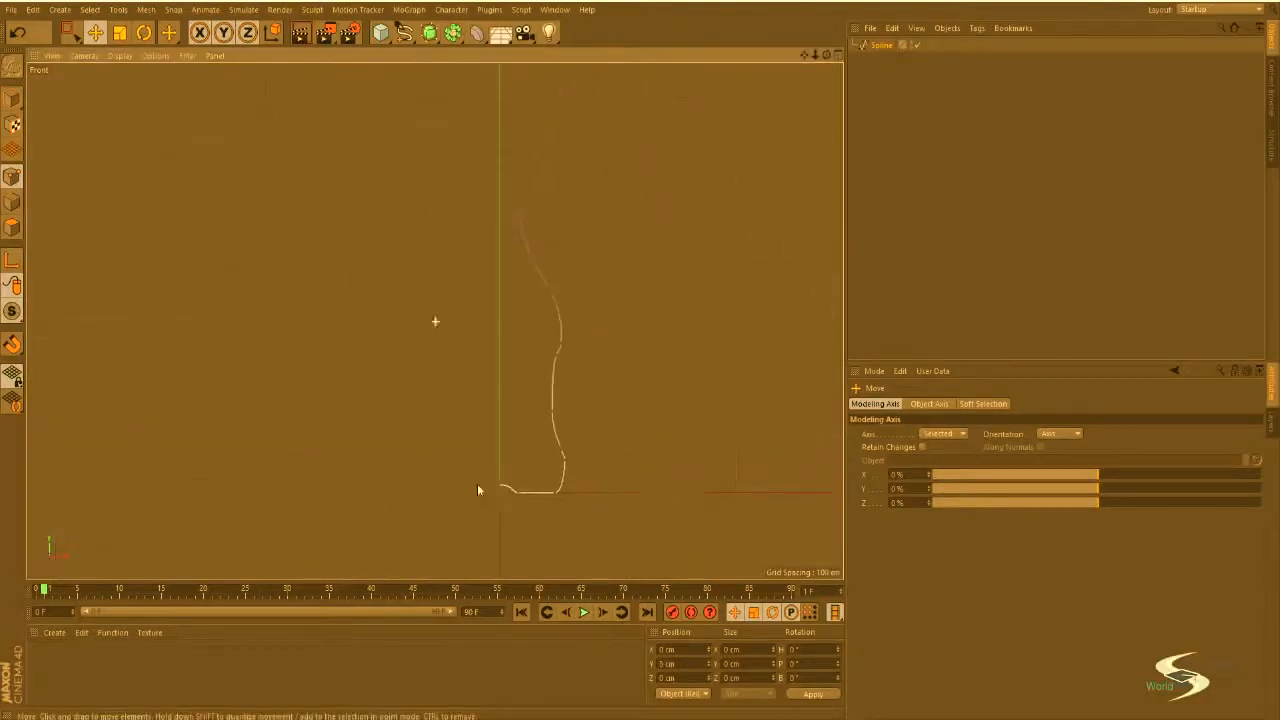
{"action": "scroll", "coordinate": [540, 415], "scroll_direction": "up", "scroll_amount": 2}
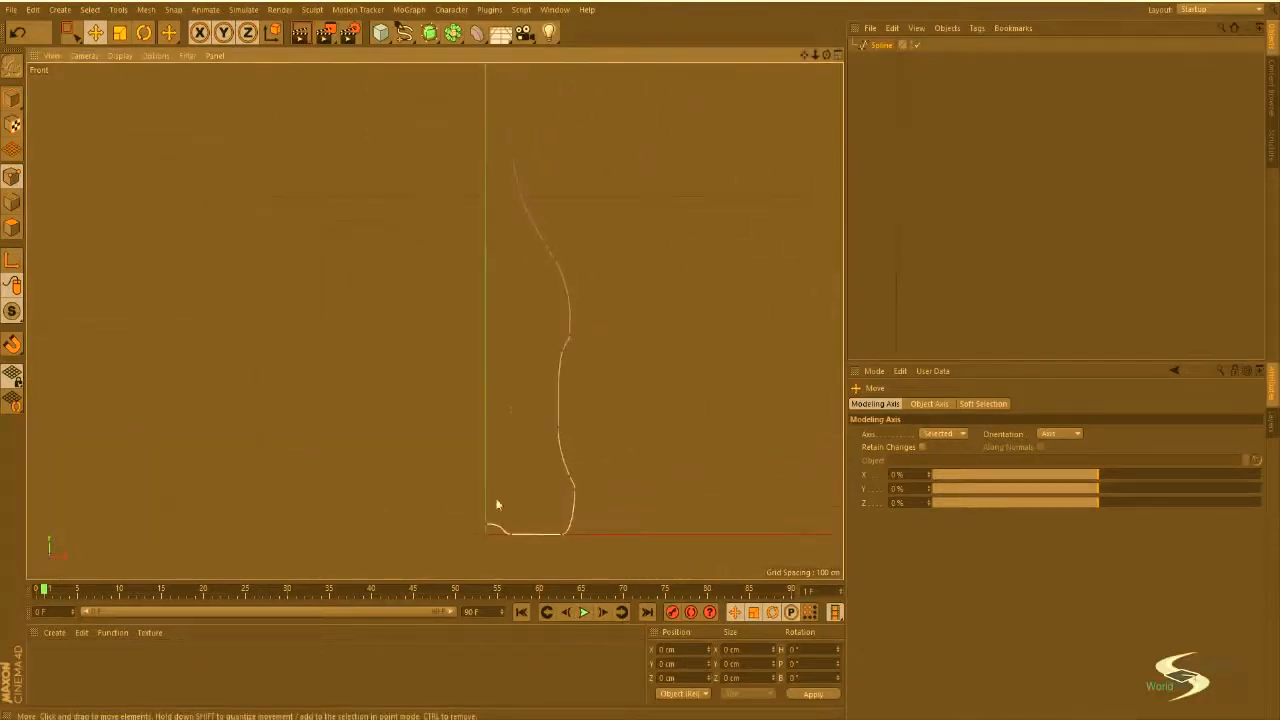
Step: Add a Lathe object in Perspective view and make the profile spline its child to generate the bottle
{"action": "middle_click", "coordinate": [520, 429]}
{"action": "middle_click", "coordinate": [361, 255]}
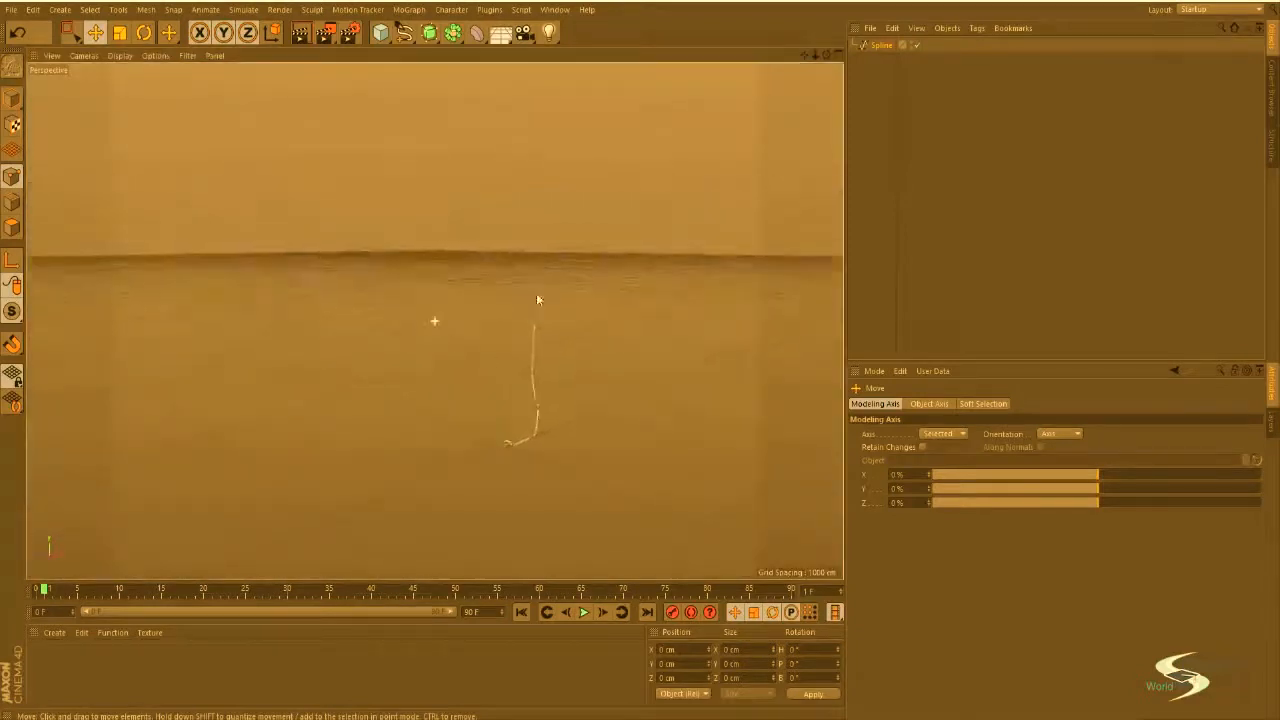
{"action": "left_click_drag", "start_coordinate": [537, 299], "coordinate": [393, 297], "text": "alt"}
{"action": "mouse_move", "coordinate": [511, 302]}
{"action": "left_mouse_down", "text": "alt"}
{"action": "mouse_move", "coordinate": [508, 460]}
{"action": "mouse_move", "coordinate": [491, 371]}
{"action": "mouse_move", "coordinate": [531, 327]}
{"action": "left_mouse_up", "text": "alt"}
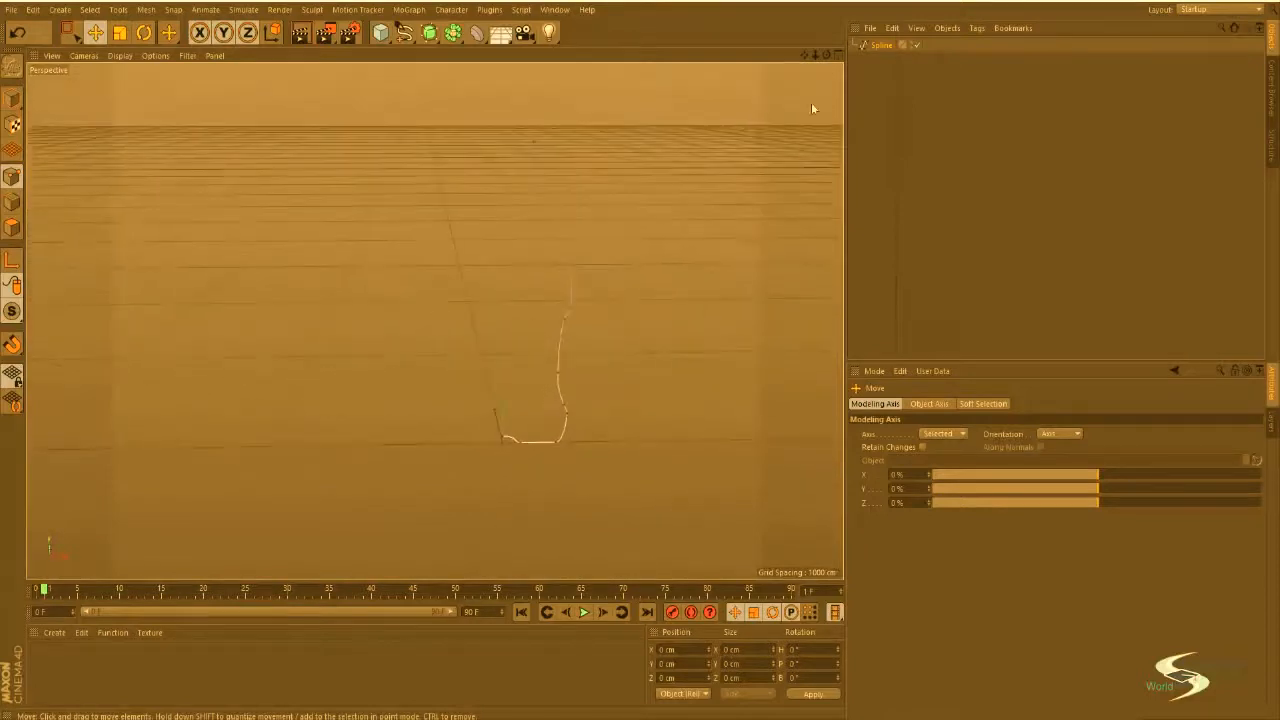
{"action": "left_click", "coordinate": [429, 32]}
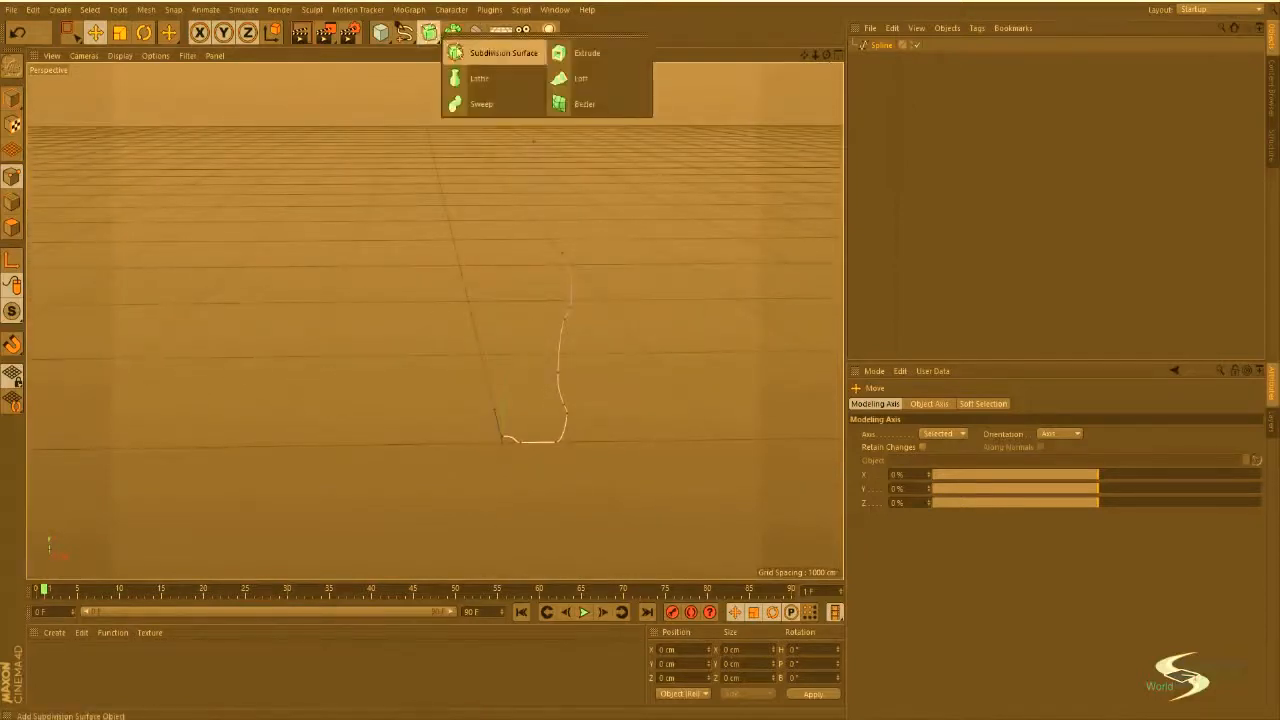
{"action": "left_click", "coordinate": [502, 80]}
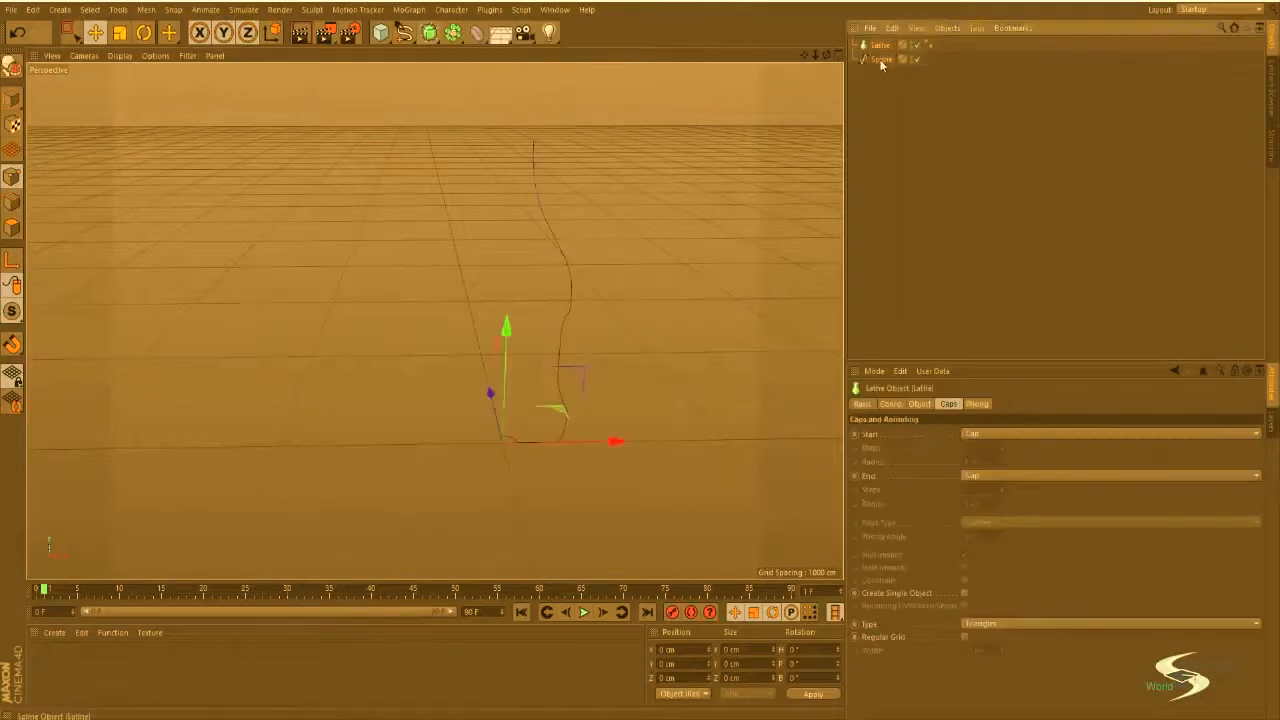
{"action": "left_click_drag", "start_coordinate": [882, 50], "coordinate": [883, 48]}
{"action": "left_click", "coordinate": [873, 121]}
{"action": "left_click_drag", "start_coordinate": [523, 277], "coordinate": [516, 252], "text": "alt"}
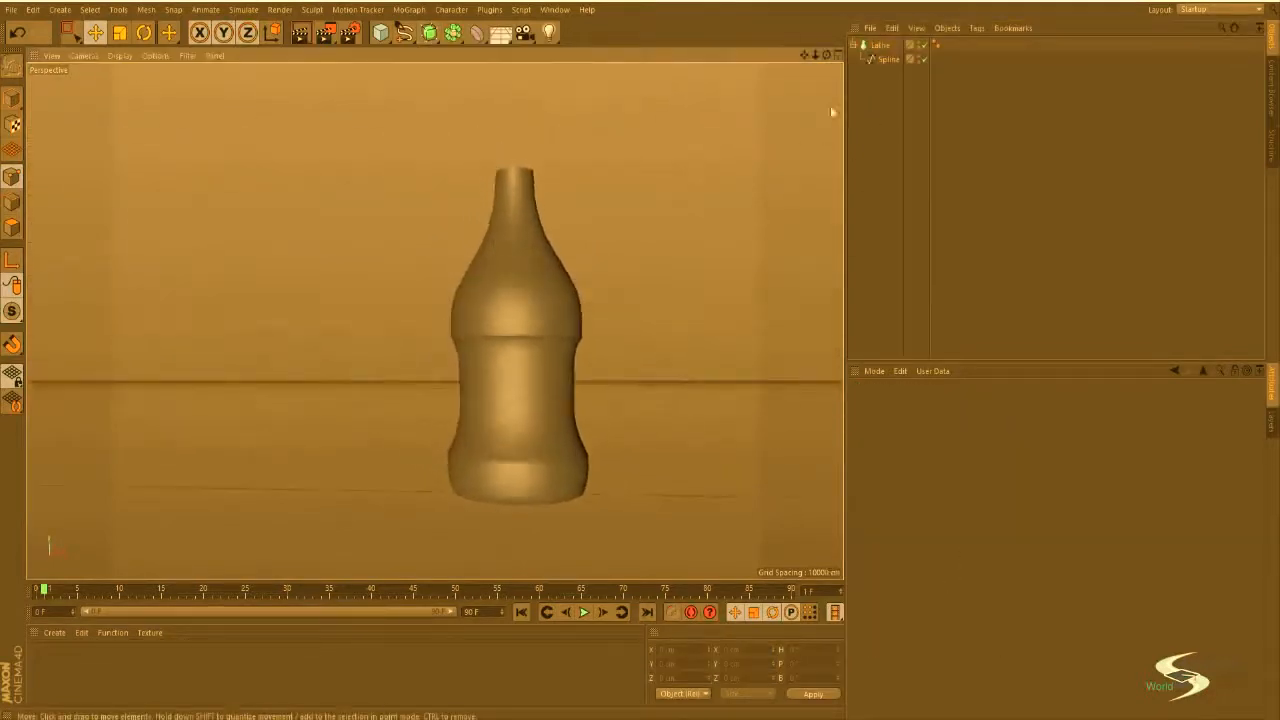
Step: Examine the lathed bottle in Front and Perspective views, including the recess in its underside
{"action": "left_click", "coordinate": [892, 60]}
{"action": "middle_click", "coordinate": [341, 333]}
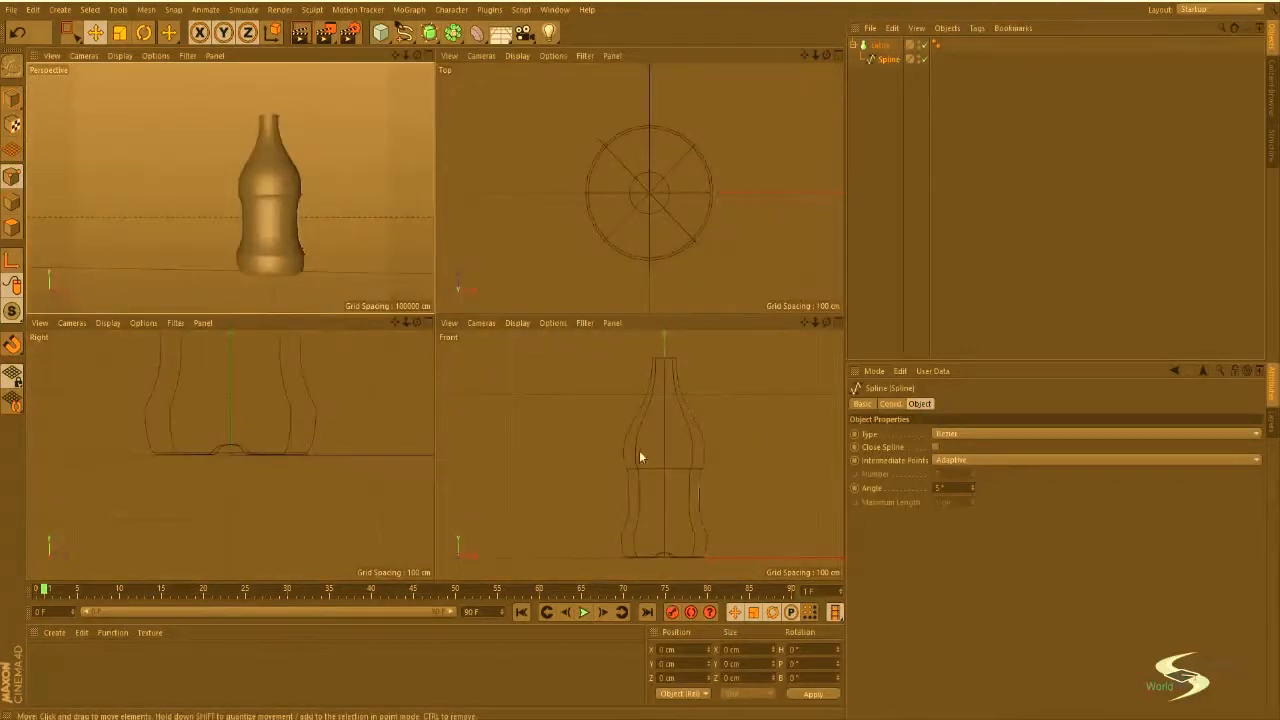
{"action": "middle_click", "coordinate": [640, 457]}
{"action": "scroll", "coordinate": [449, 454], "scroll_direction": "up", "scroll_amount": 1}
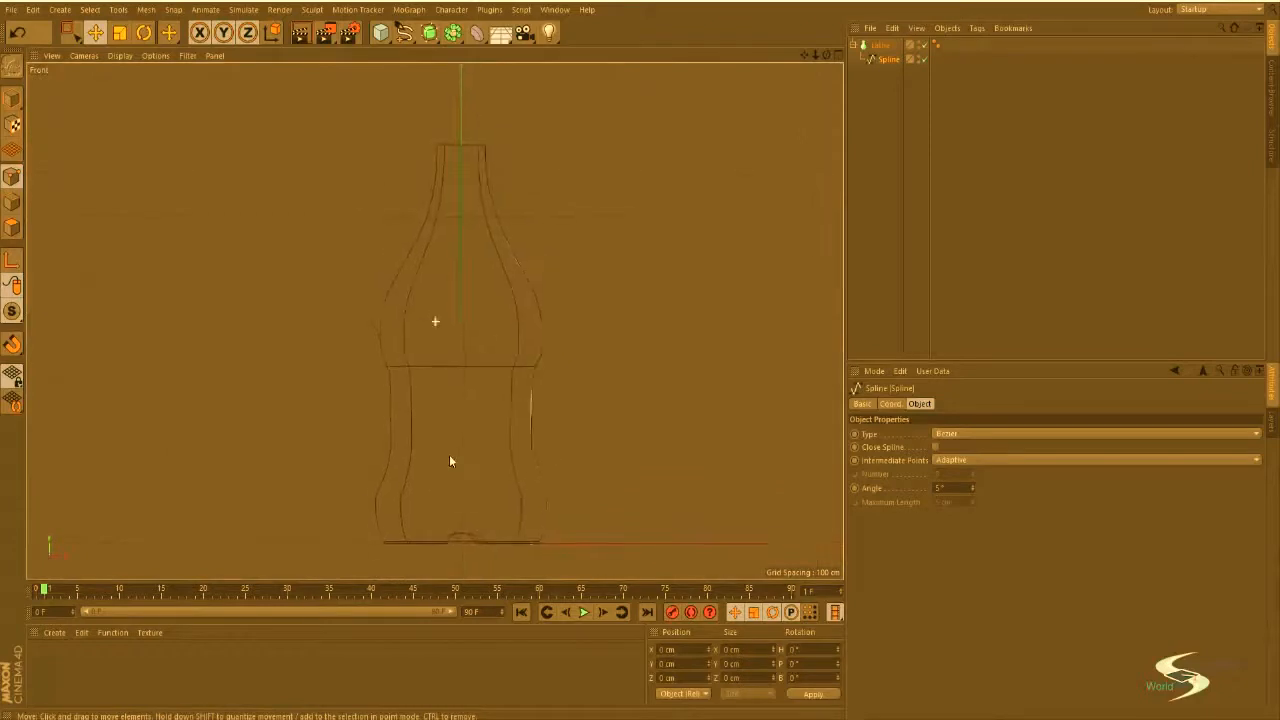
{"action": "scroll", "coordinate": [449, 403], "scroll_direction": "down", "scroll_amount": 2}
{"action": "middle_click", "coordinate": [449, 403]}
{"action": "middle_click", "coordinate": [297, 262]}
{"action": "left_click_drag", "start_coordinate": [295, 259], "coordinate": [482, 156], "text": "alt"}
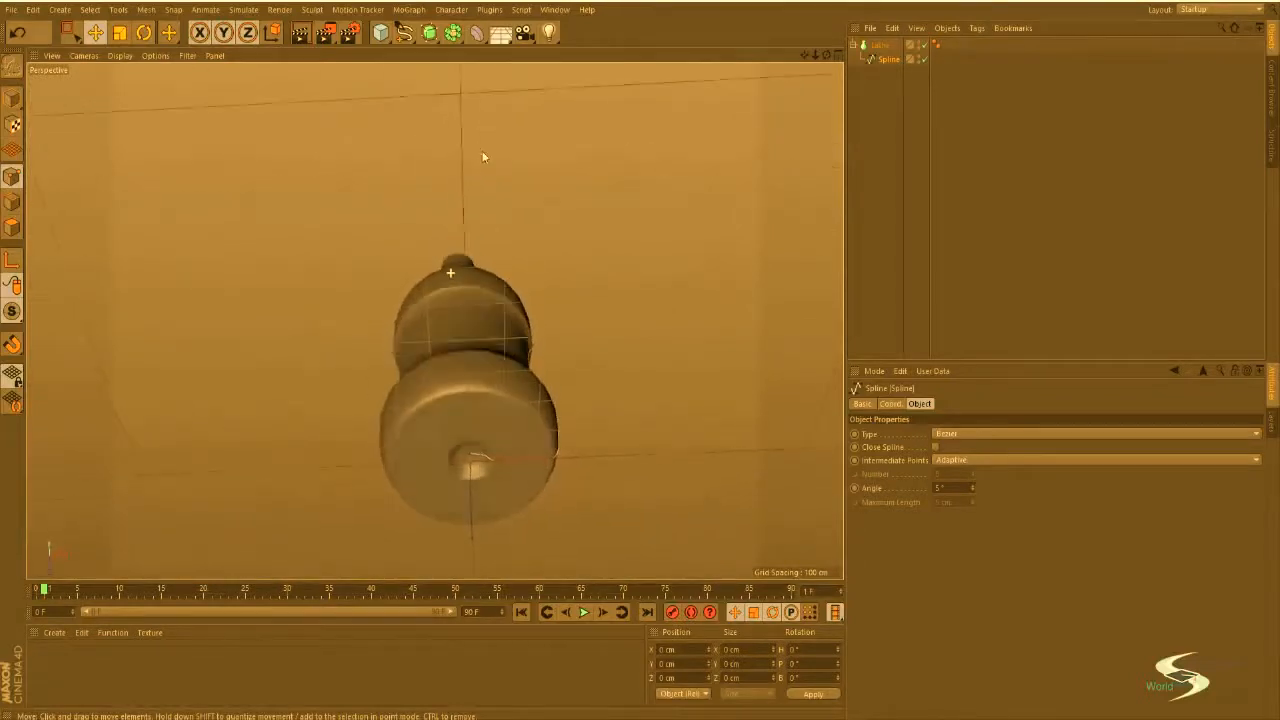
{"action": "middle_click", "coordinate": [559, 361]}
{"action": "middle_click", "coordinate": [330, 219]}
{"action": "left_click_drag", "start_coordinate": [490, 300], "coordinate": [488, 250], "text": "alt"}
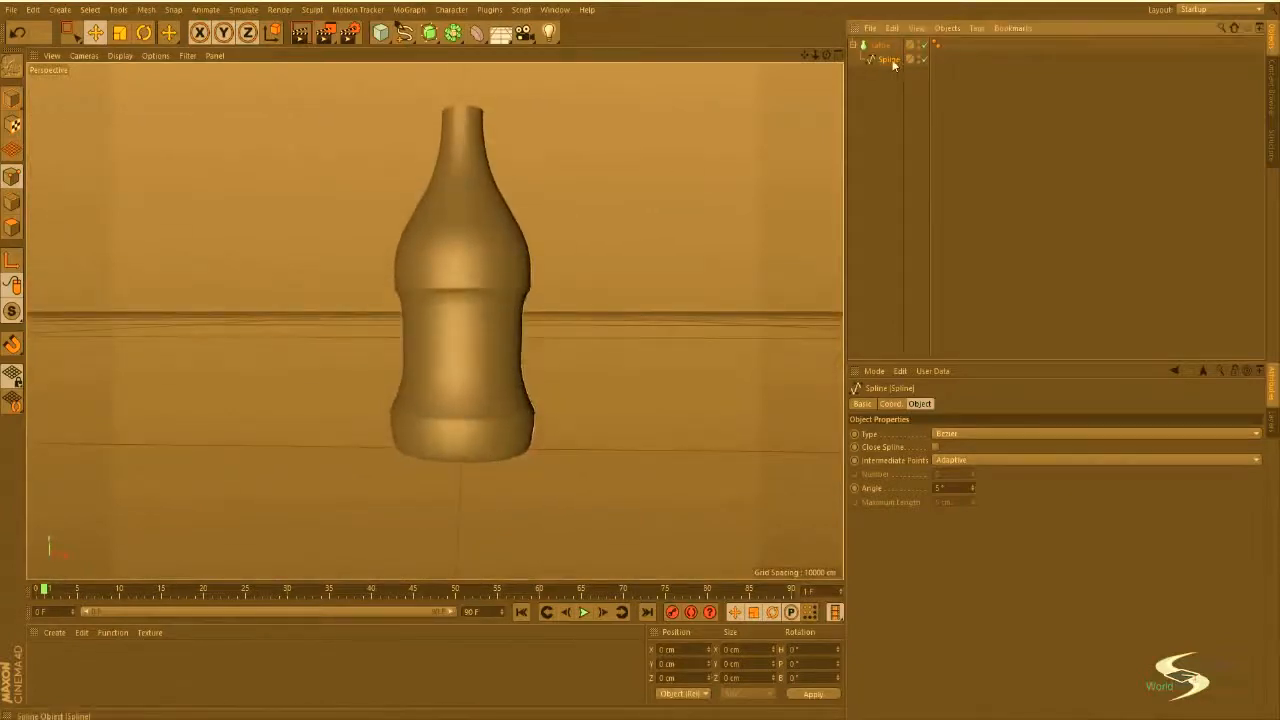
Step: Turn the Lathe off, scale the whole spline along X to about 219 cm wide, and turn the Lathe back on
{"action": "left_click", "coordinate": [926, 46]}
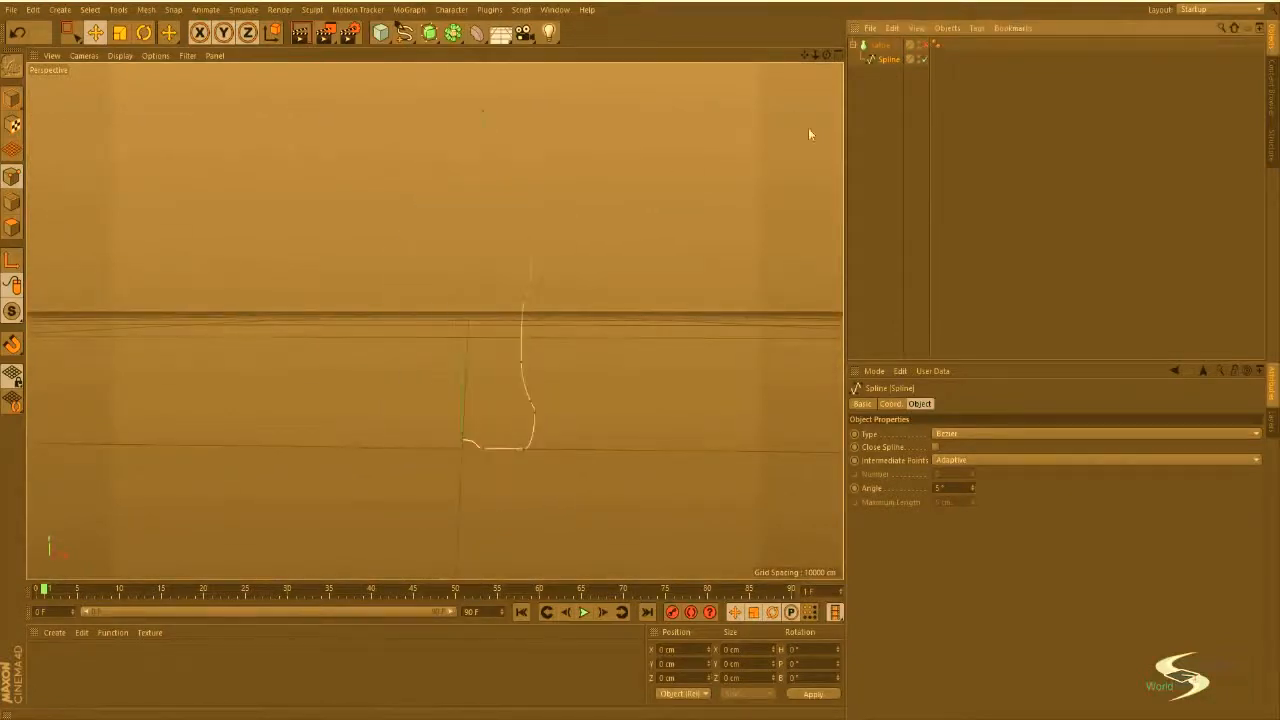
{"action": "scroll", "coordinate": [437, 317], "scroll_direction": "up", "scroll_amount": 3}
{"action": "left_click", "coordinate": [15, 102]}
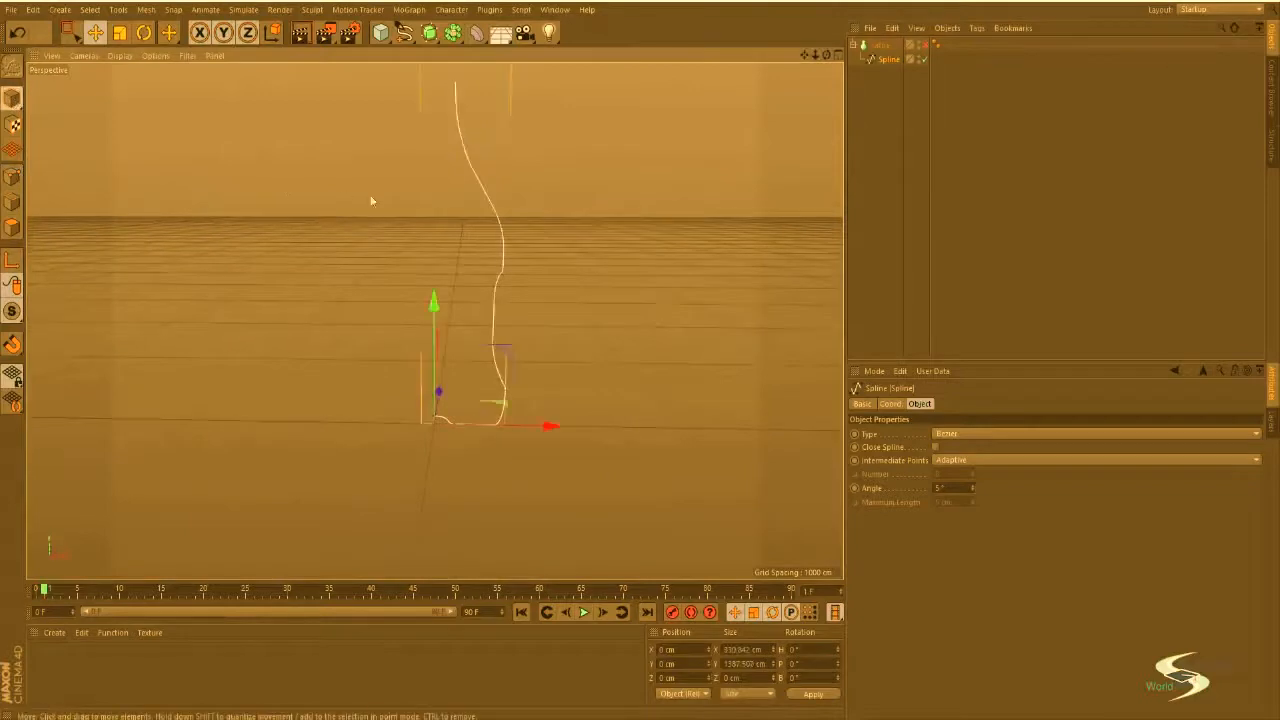
{"action": "left_click_drag", "start_coordinate": [370, 198], "coordinate": [395, 321], "text": "alt"}
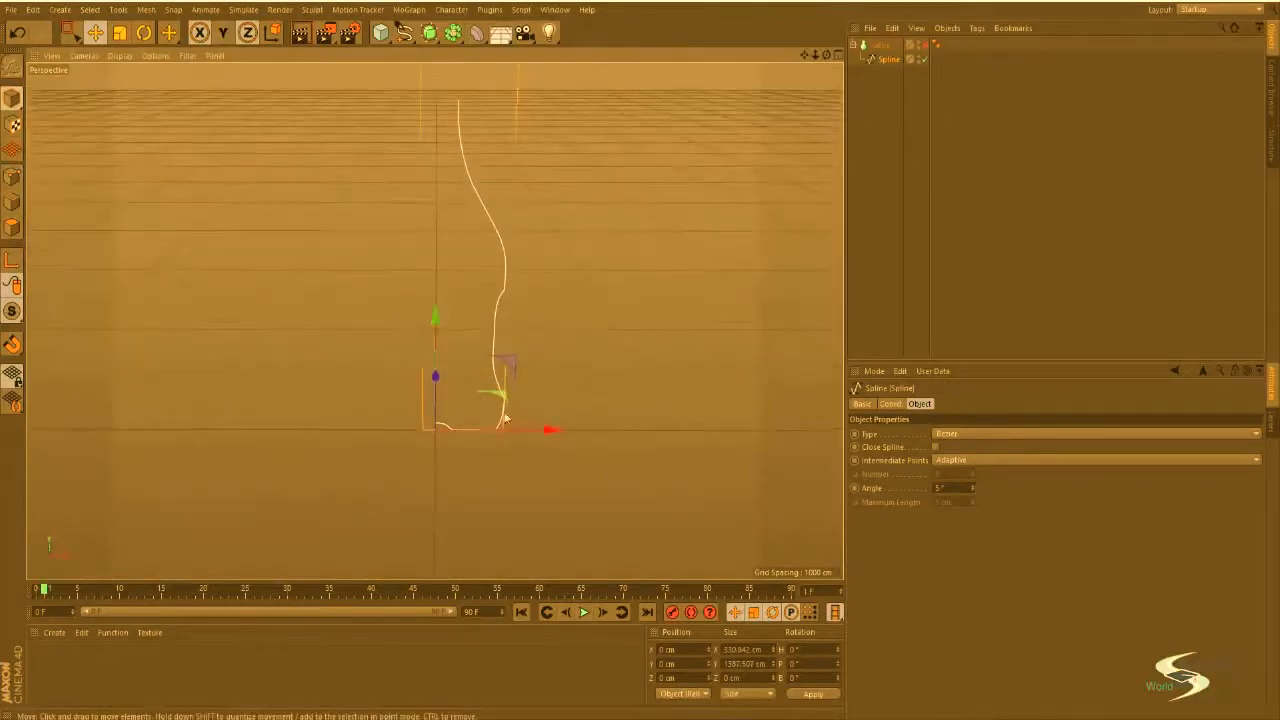
{"action": "key", "text": "t"}
{"action": "left_click_drag", "start_coordinate": [553, 432], "coordinate": [518, 432]}
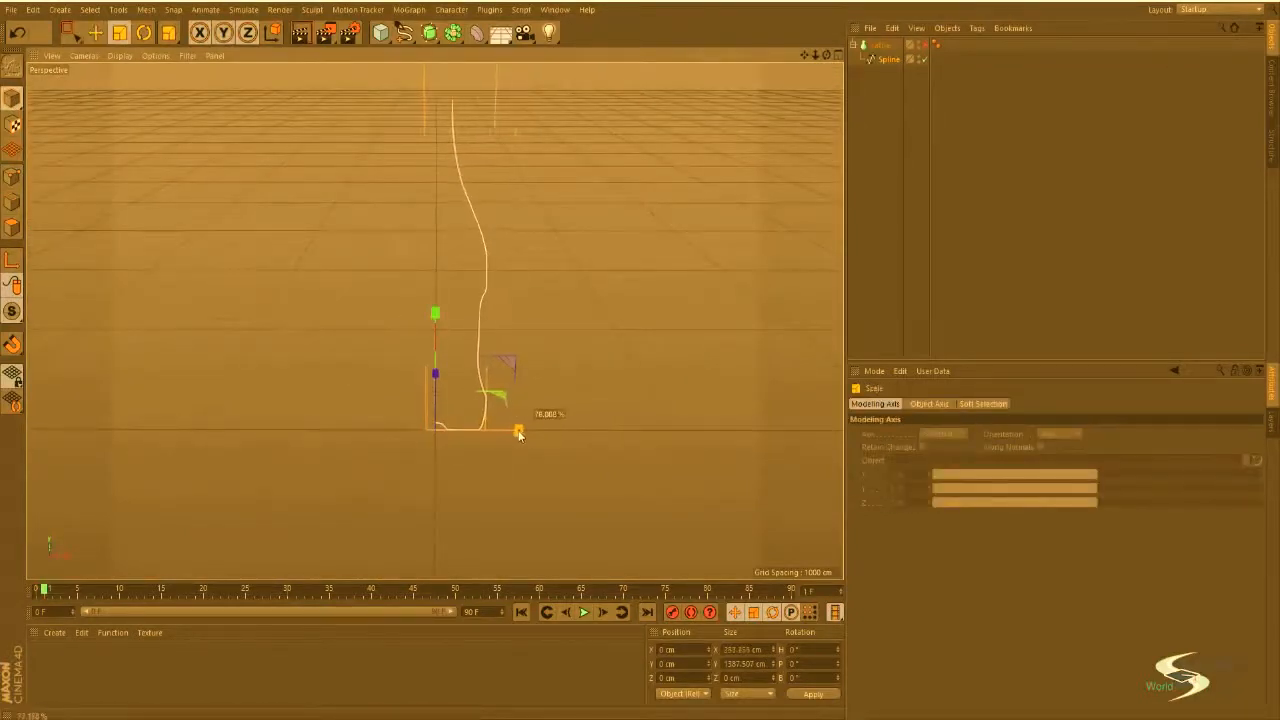
{"action": "left_click", "coordinate": [924, 46]}
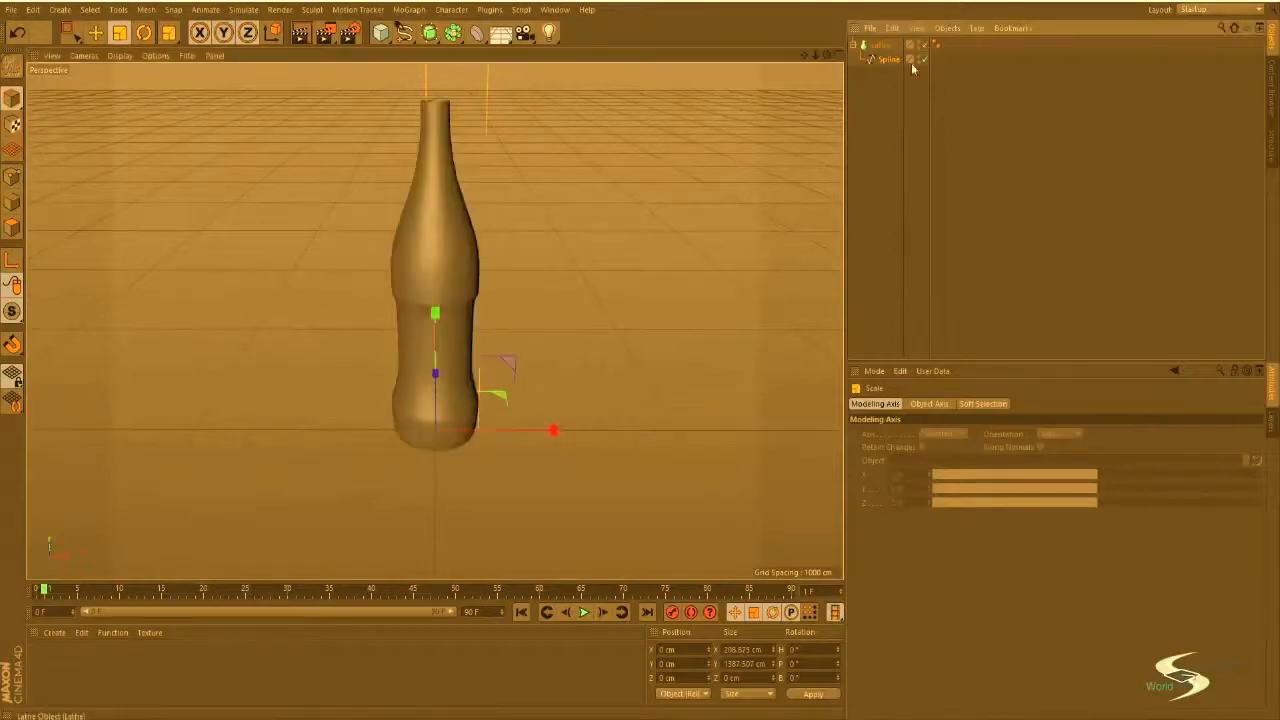
Step: Scale the spline with the Lathe active to about 1575 cm tall, widening the bottle slightly as well
{"action": "mouse_move", "coordinate": [553, 430]}
{"action": "left_mouse_down"}
{"action": "mouse_move", "coordinate": [594, 429]}
{"action": "mouse_move", "coordinate": [554, 428]}
{"action": "left_mouse_up"}
{"action": "mouse_move", "coordinate": [435, 313]}
{"action": "left_mouse_down"}
{"action": "mouse_move", "coordinate": [435, 345]}
{"action": "mouse_move", "coordinate": [435, 312]}
{"action": "left_mouse_up"}
{"action": "mouse_move", "coordinate": [513, 365]}
{"action": "left_mouse_down"}
{"action": "mouse_move", "coordinate": [545, 348]}
{"action": "mouse_move", "coordinate": [534, 353]}
{"action": "left_mouse_up"}
{"action": "scroll", "coordinate": [535, 311], "scroll_direction": "down", "scroll_amount": 2}
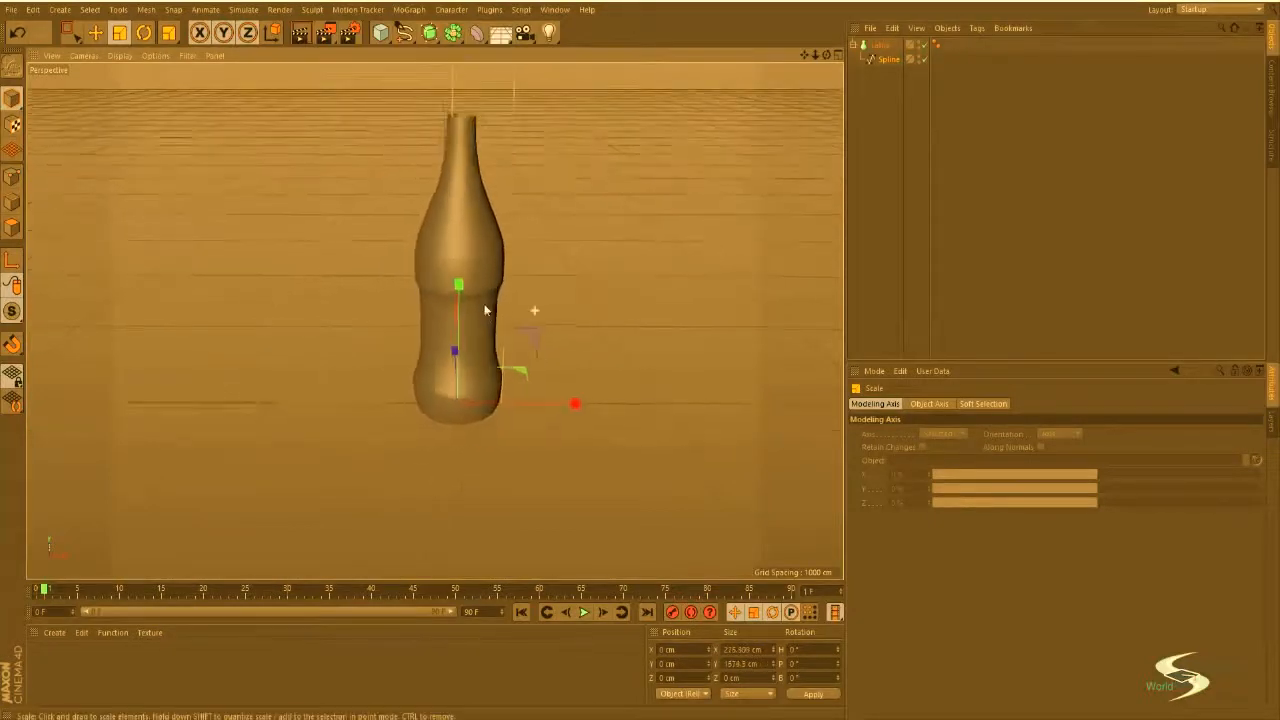
{"action": "middle_click_drag", "start_coordinate": [535, 311], "coordinate": [542, 390], "text": "alt"}
{"action": "left_click", "coordinate": [882, 201]}
{"action": "left_click_drag", "start_coordinate": [460, 330], "coordinate": [537, 297], "text": "alt"}
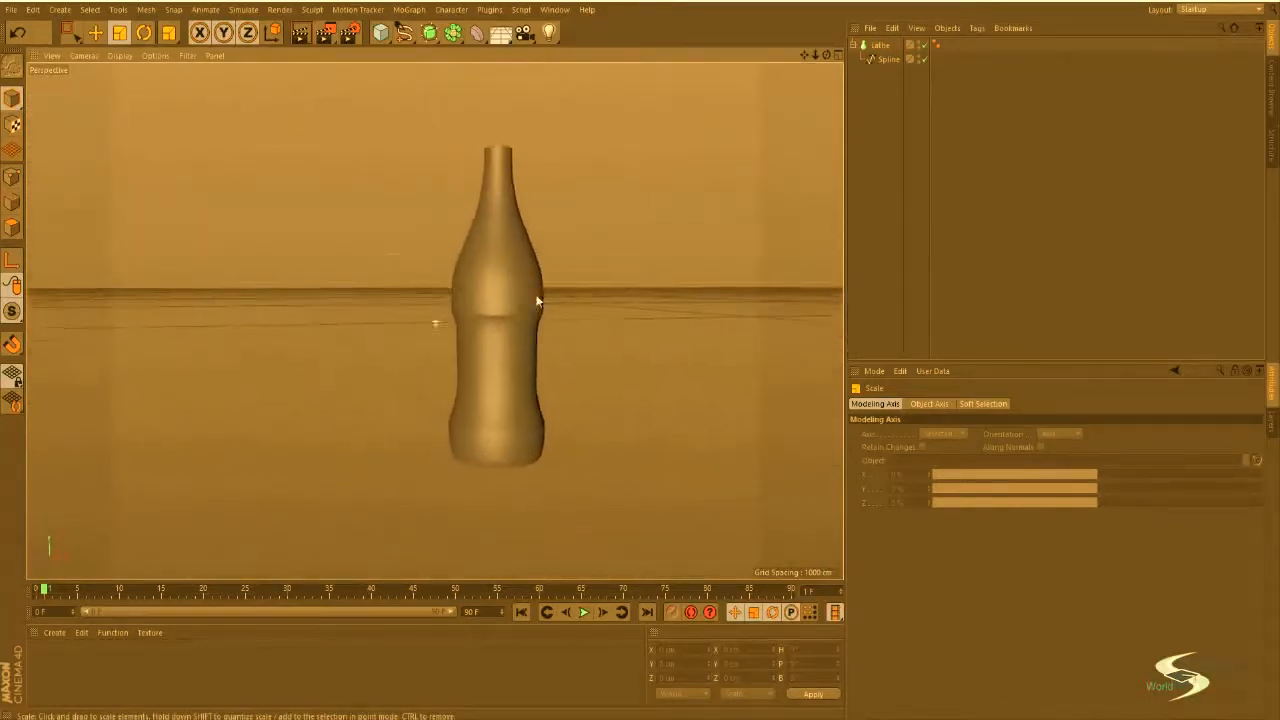
Step: Turn the Lathe off and, in Front view, move the base recess's outer point about 92 cm away from the axis along X
{"action": "middle_click", "coordinate": [565, 295]}
{"action": "middle_click", "coordinate": [607, 400]}
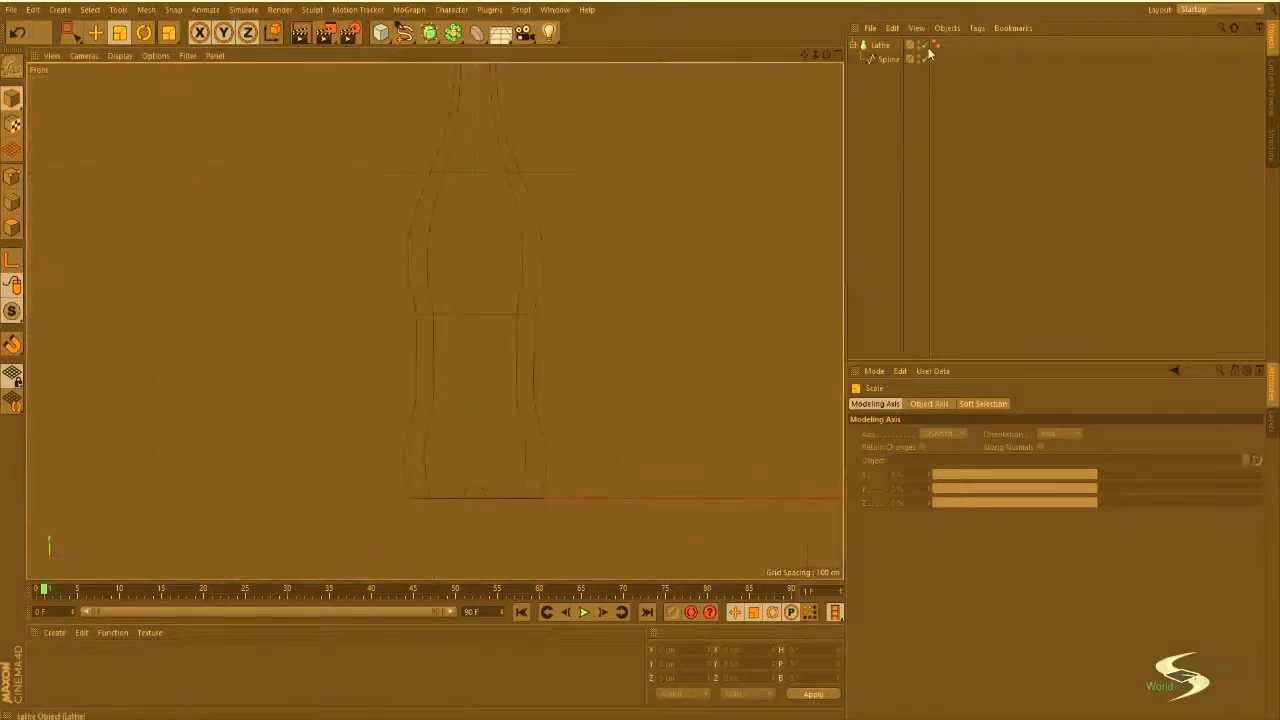
{"action": "left_click", "coordinate": [886, 60]}
{"action": "scroll", "coordinate": [546, 474], "scroll_direction": "up", "scroll_amount": 5}
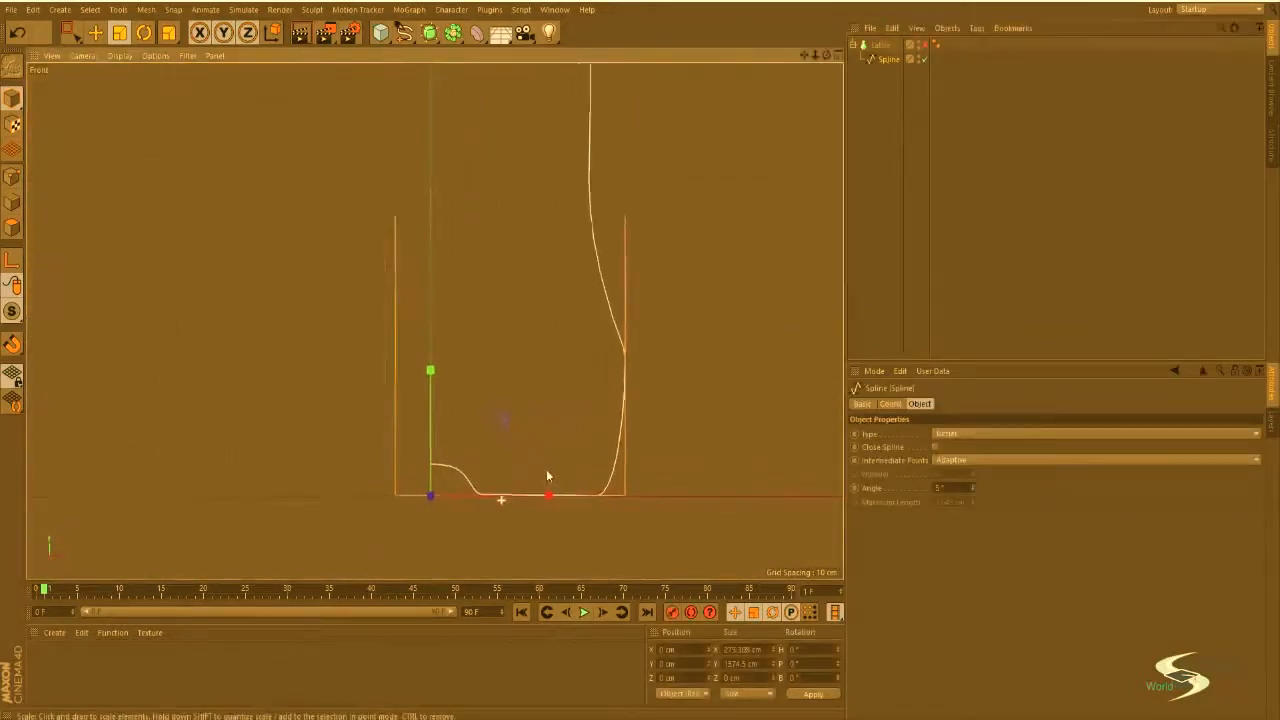
{"action": "left_click", "coordinate": [12, 176]}
{"action": "key", "text": "0"}
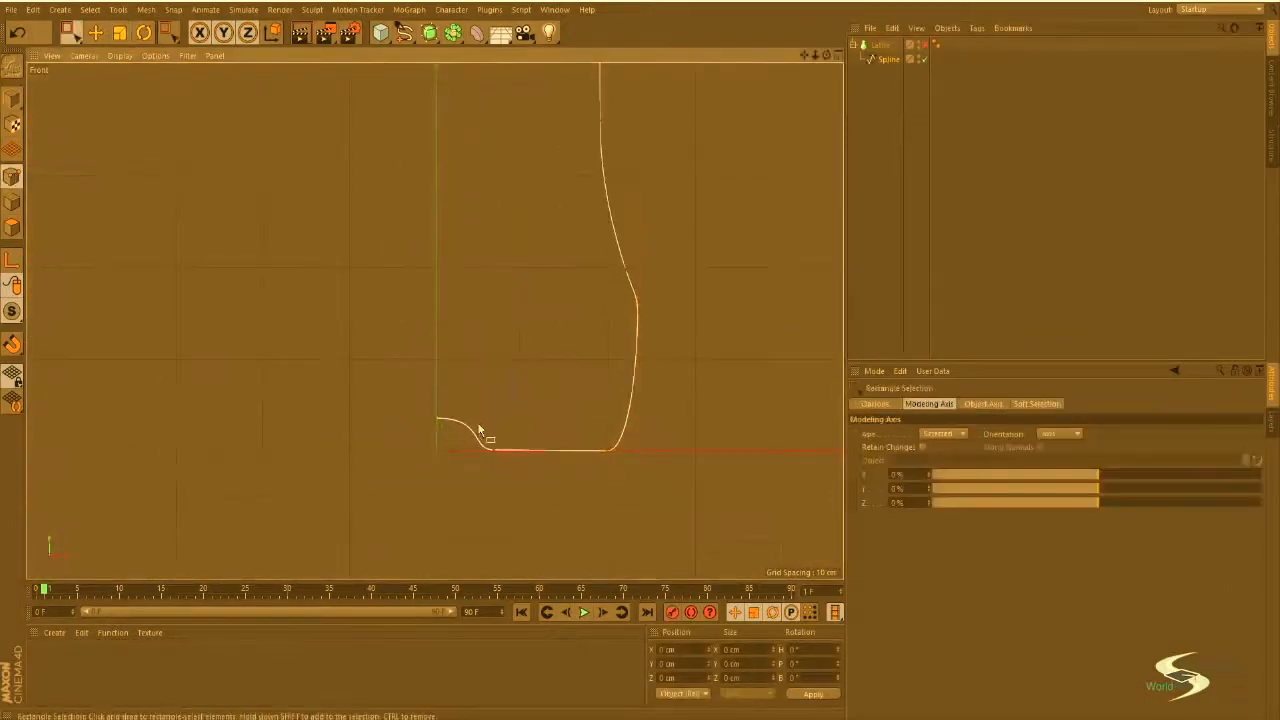
{"action": "left_click_drag", "start_coordinate": [534, 471], "coordinate": [534, 472]}
{"action": "key", "text": "e"}
{"action": "left_click_drag", "start_coordinate": [608, 451], "coordinate": [688, 451]}
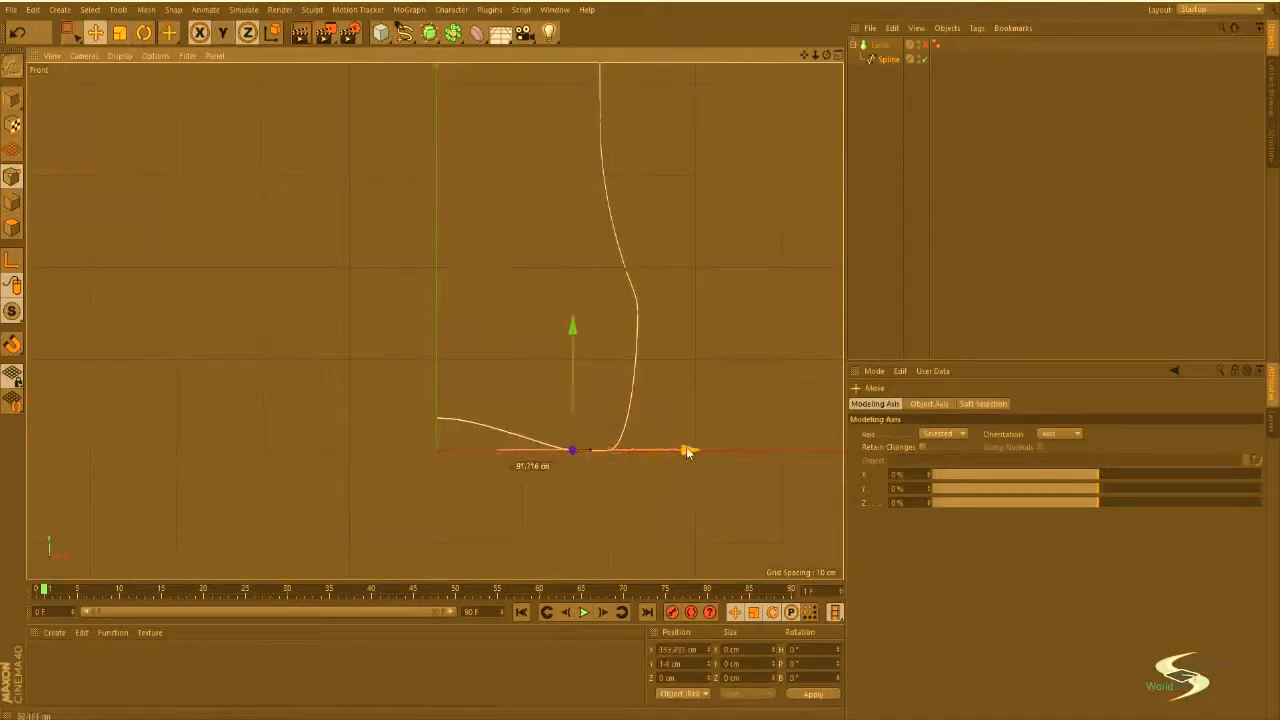
{"action": "left_click", "coordinate": [775, 408]}
Step: Turn the Lathe back on in Perspective view and inspect the bottle from below and above
{"action": "scroll", "coordinate": [703, 275], "scroll_direction": "down", "scroll_amount": 6}
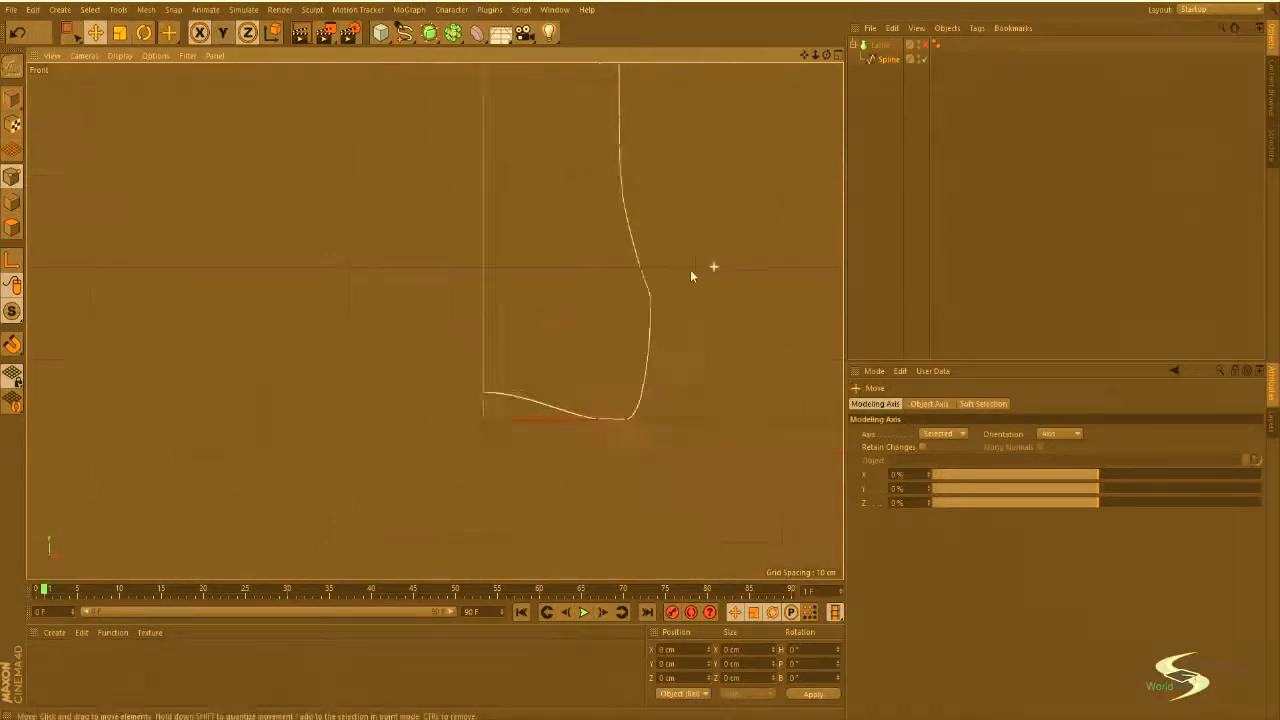
{"action": "middle_click", "coordinate": [640, 312]}
{"action": "middle_click", "coordinate": [345, 227]}
{"action": "key", "text": "q"}
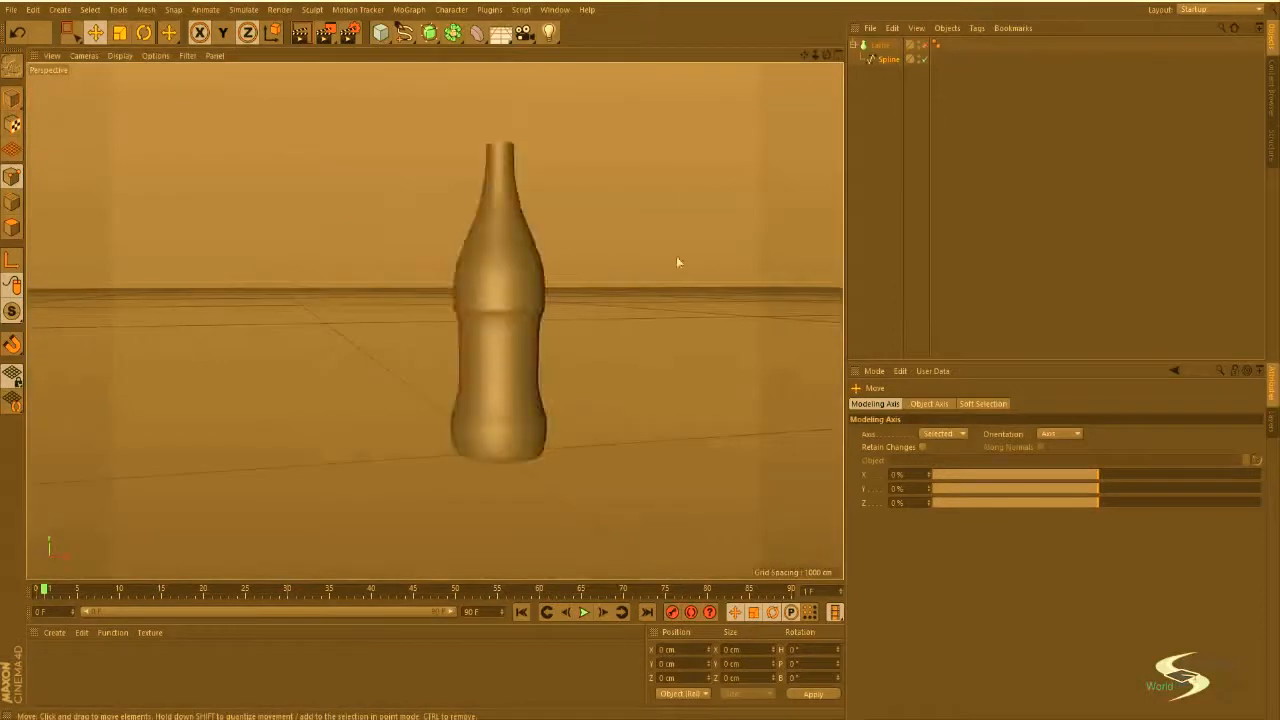
{"action": "left_click_drag", "start_coordinate": [510, 384], "coordinate": [483, 201], "text": "alt"}
{"action": "left_click_drag", "start_coordinate": [504, 421], "coordinate": [537, 572], "text": "alt"}
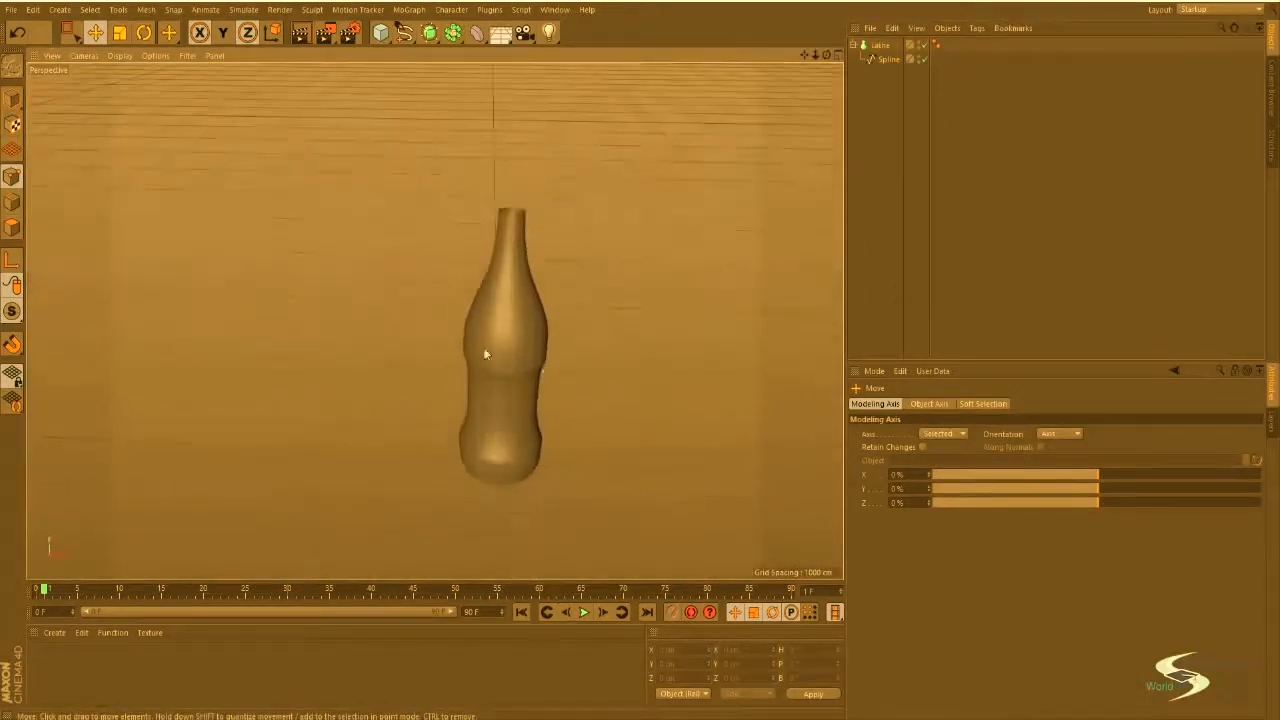
{"action": "scroll", "coordinate": [486, 350], "scroll_direction": "up", "scroll_amount": 2}
{"action": "middle_click_drag", "start_coordinate": [500, 325], "coordinate": [405, 282], "text": "alt"}
Step: Show the Lathe's object properties and switch the Perspective view to shaded display with wireframe lines
{"action": "left_click", "coordinate": [880, 45]}
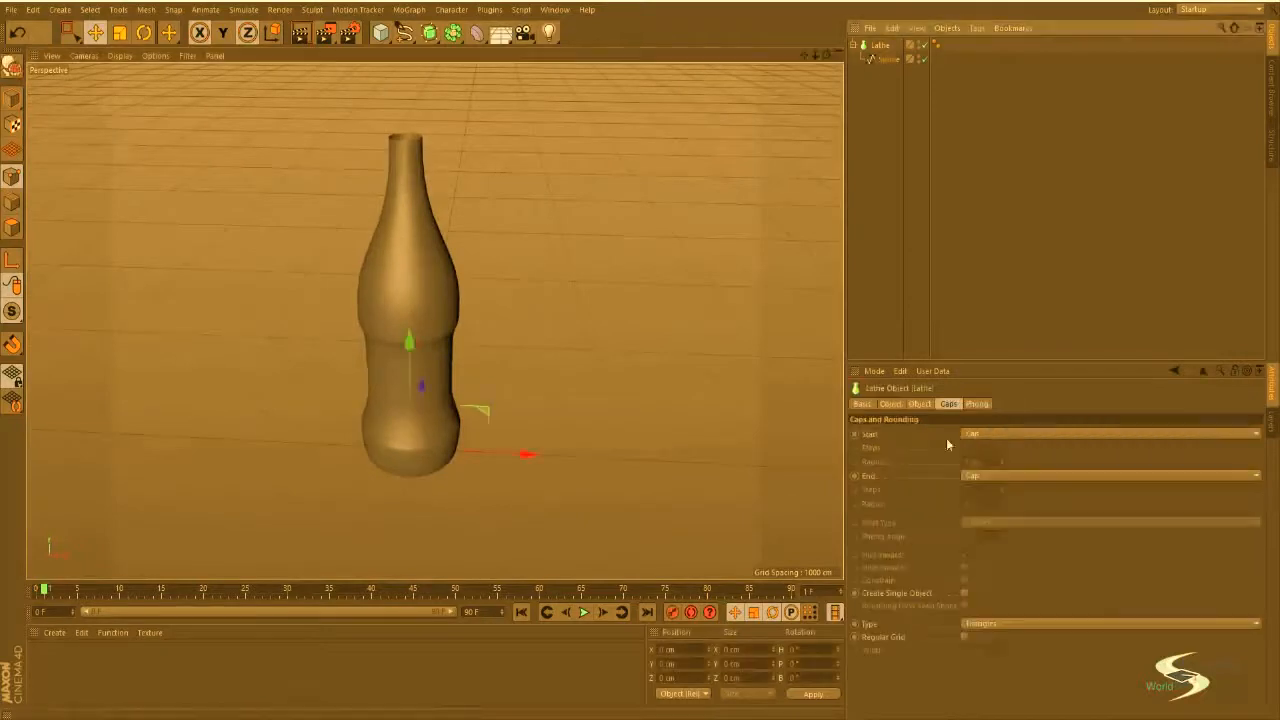
{"action": "left_click", "coordinate": [919, 404]}
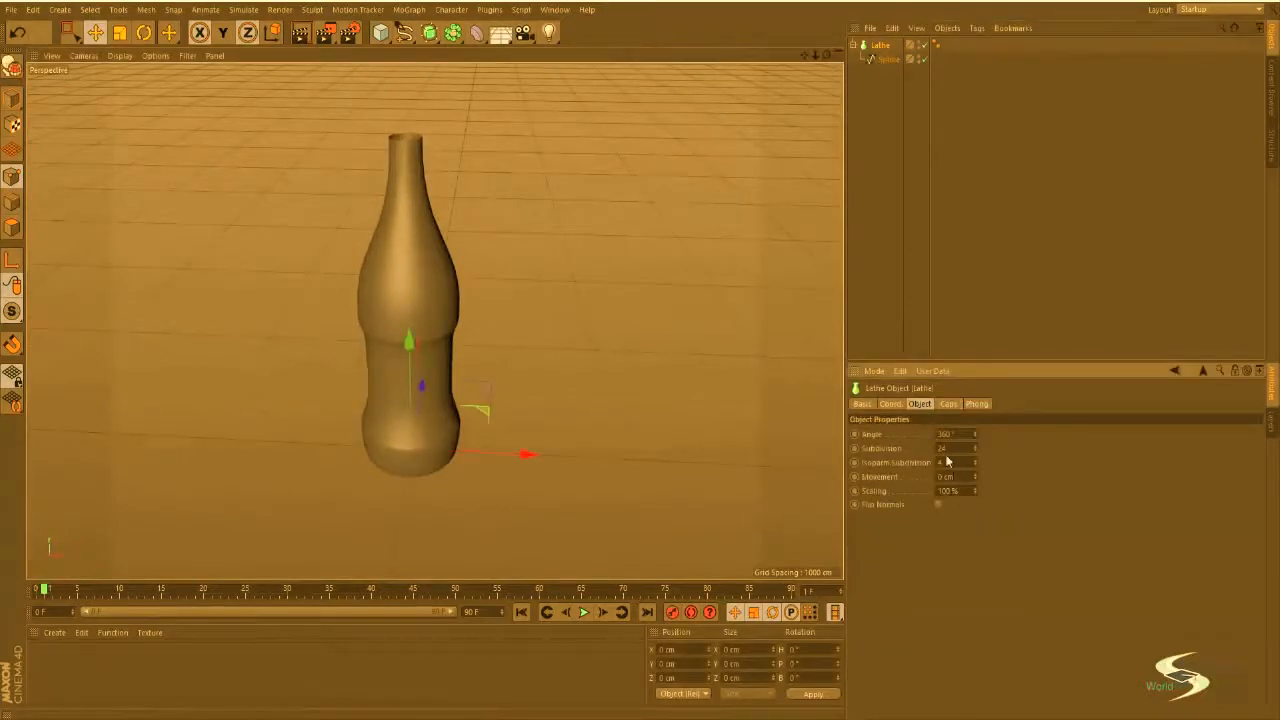
{"action": "middle_click_drag", "start_coordinate": [457, 395], "coordinate": [537, 417], "text": "alt"}
{"action": "right_click_drag", "start_coordinate": [537, 417], "coordinate": [580, 389], "text": "alt"}
{"action": "left_click_drag", "start_coordinate": [580, 389], "coordinate": [503, 304], "text": "alt"}
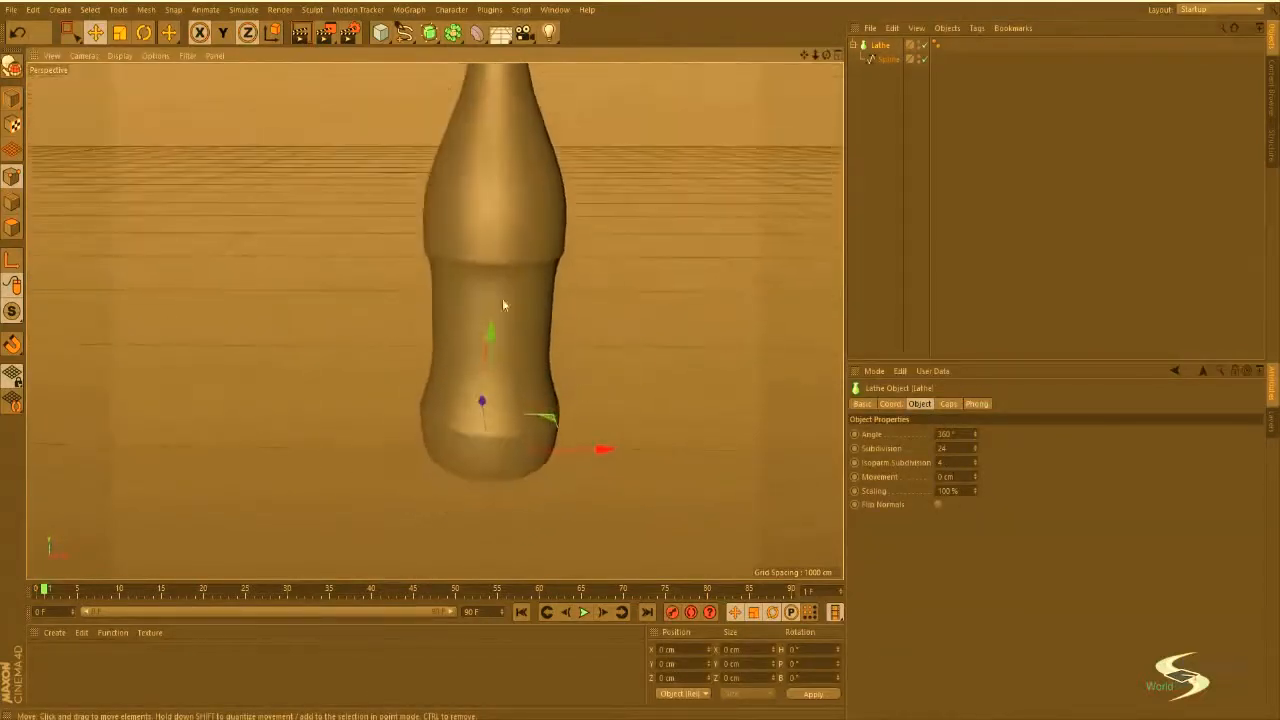
{"action": "left_click", "coordinate": [125, 58]}
{"action": "left_click", "coordinate": [137, 91]}
{"action": "right_click_drag", "start_coordinate": [572, 160], "coordinate": [517, 190], "text": "alt"}
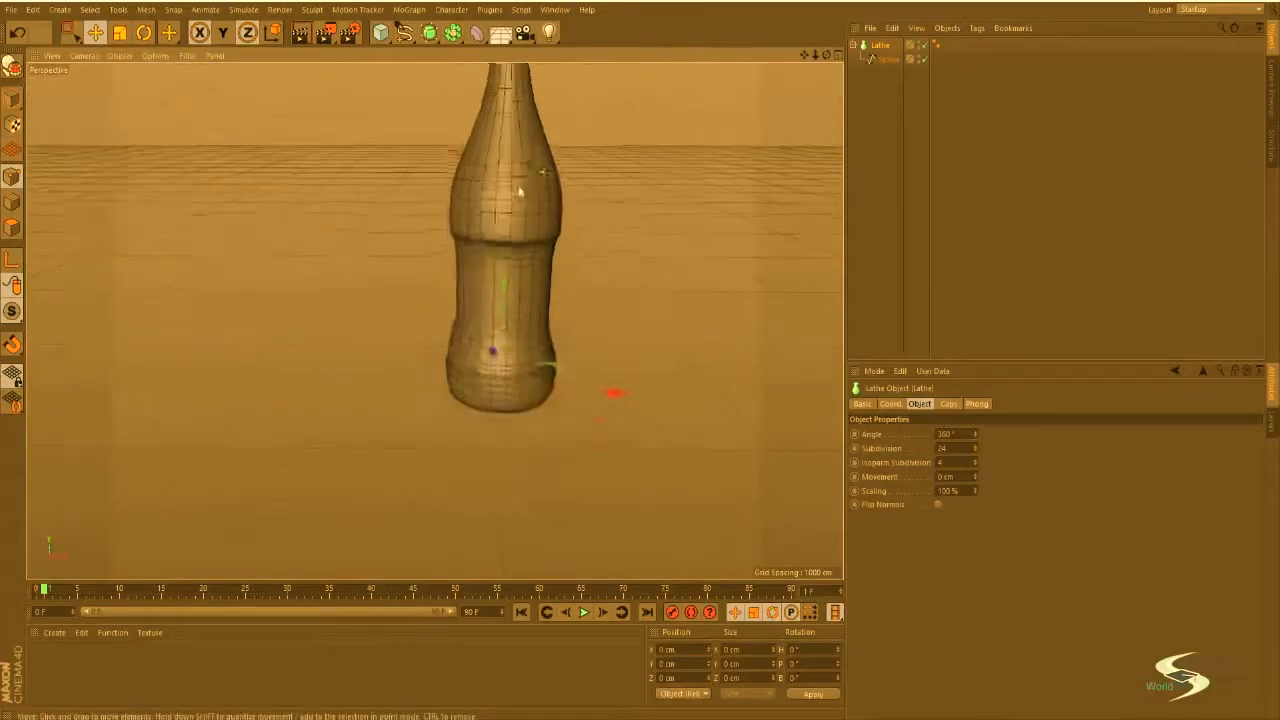
{"action": "middle_click_drag", "start_coordinate": [517, 190], "coordinate": [471, 307], "text": "alt"}
{"action": "left_click_drag", "start_coordinate": [471, 309], "coordinate": [470, 297], "text": "alt"}
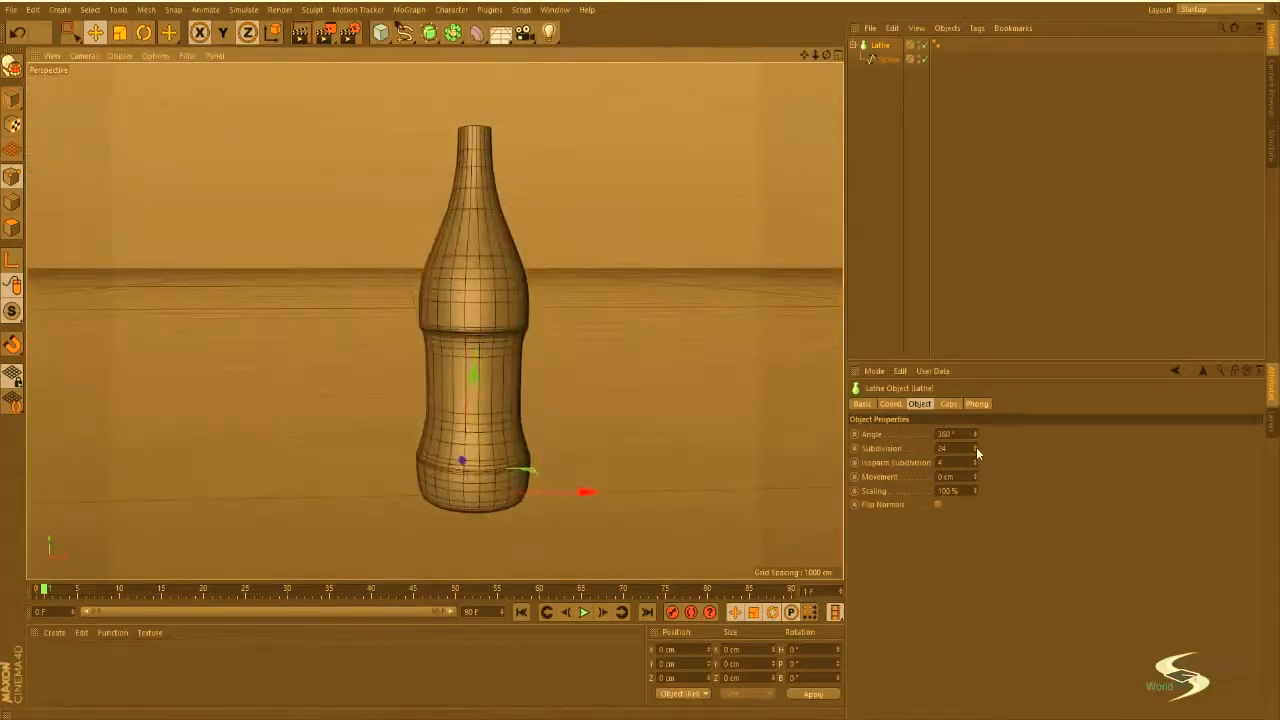
Step: Set the Lathe's Subdivision to 52, undo the Isoparm Subdivision change, and deselect the object
{"action": "mouse_move", "coordinate": [977, 453]}
{"action": "left_mouse_down"}
{"action": "mouse_move", "coordinate": [977, 433]}
{"action": "mouse_move", "coordinate": [977, 453]}
{"action": "left_mouse_up"}
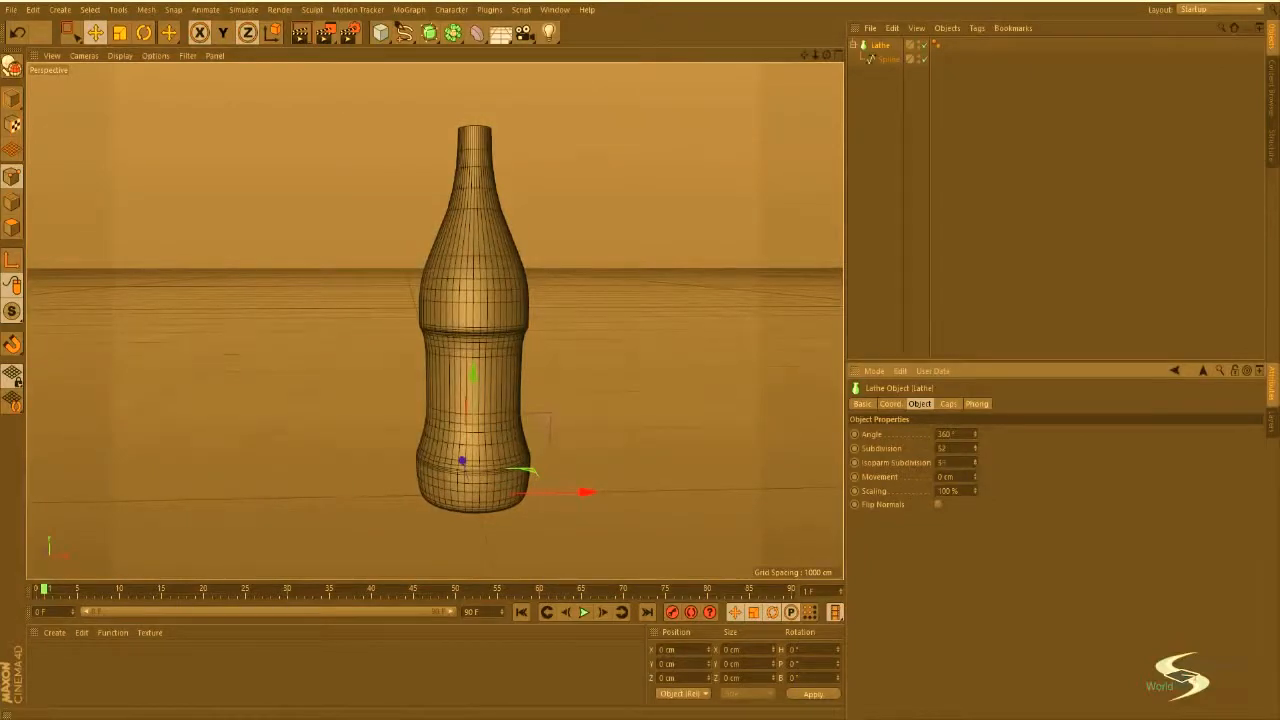
{"action": "key", "text": "ctrl+z"}
{"action": "left_click", "coordinate": [1025, 260]}
Step: Preview the bottle with view renders from several angles and look down into its neck opening
{"action": "mouse_move", "coordinate": [509, 384]}
{"action": "left_mouse_down", "text": "alt"}
{"action": "mouse_move", "coordinate": [535, 214]}
{"action": "mouse_move", "coordinate": [493, 395]}
{"action": "mouse_move", "coordinate": [523, 243]}
{"action": "left_mouse_up", "text": "alt"}
{"action": "key", "text": "ctrl+r"}
{"action": "key", "text": "ctrl+r"}
{"action": "mouse_move", "coordinate": [506, 309]}
{"action": "left_mouse_down", "text": "alt"}
{"action": "mouse_move", "coordinate": [318, 509]}
{"action": "mouse_move", "coordinate": [254, 529]}
{"action": "left_mouse_up", "text": "alt"}
{"action": "key", "text": "ctrl+r"}
{"action": "mouse_move", "coordinate": [400, 509]}
{"action": "left_mouse_down", "text": "alt"}
{"action": "mouse_move", "coordinate": [471, 386]}
{"action": "mouse_move", "coordinate": [655, 303]}
{"action": "mouse_move", "coordinate": [754, 240]}
{"action": "left_mouse_up", "text": "alt"}
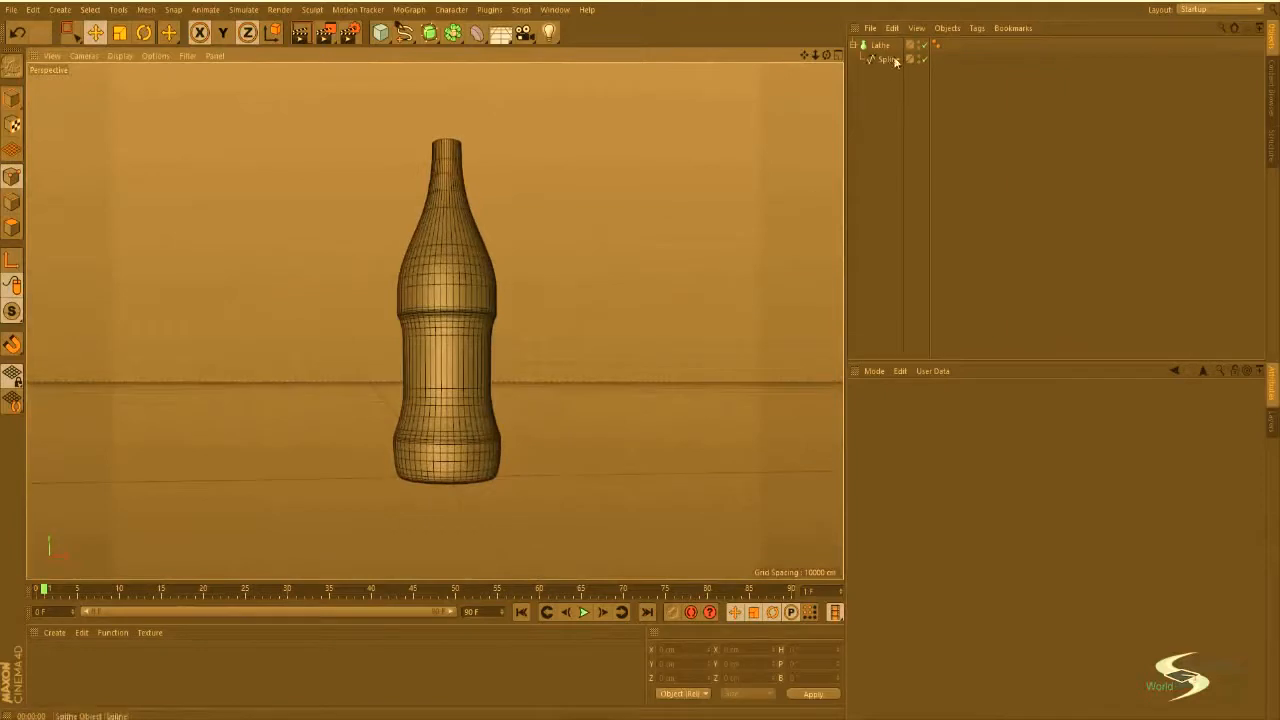
{"action": "left_click_drag", "start_coordinate": [446, 306], "coordinate": [454, 548], "text": "alt"}
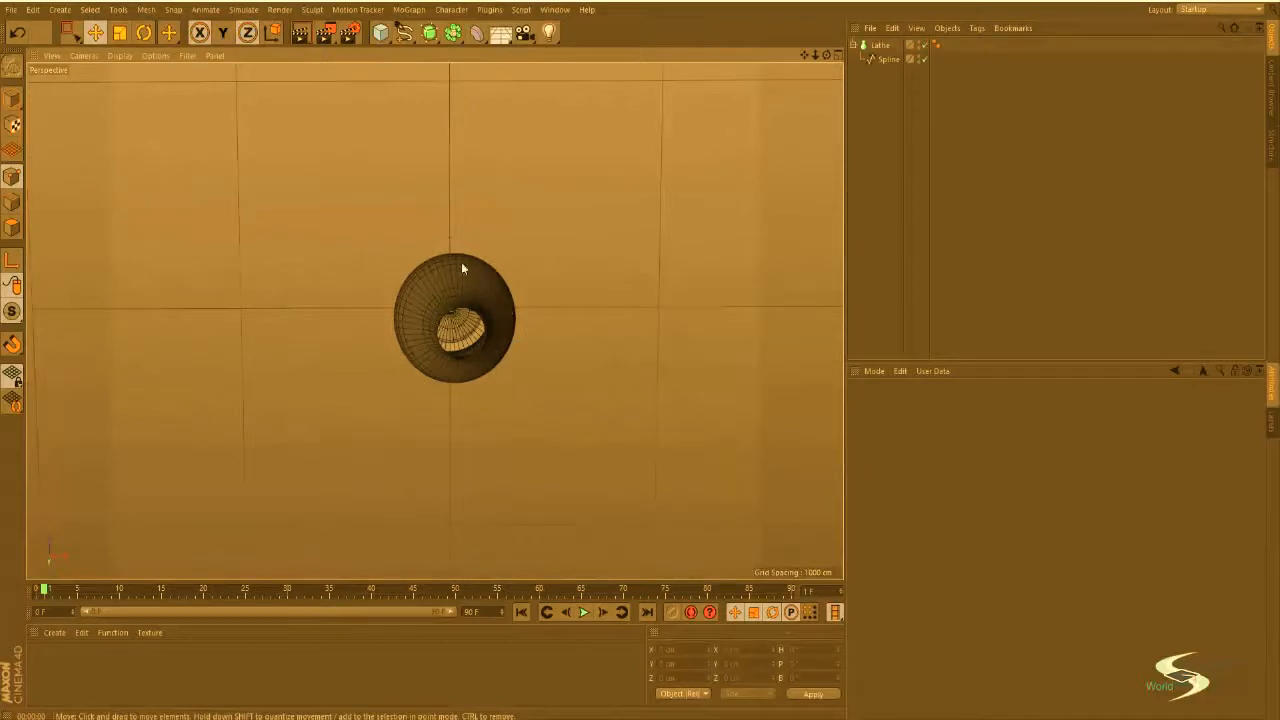
Step: Set the Lathe's Angle to 180° to form half a bottle and deselect it
{"action": "left_click_drag", "start_coordinate": [465, 310], "coordinate": [503, 246], "text": "alt"}
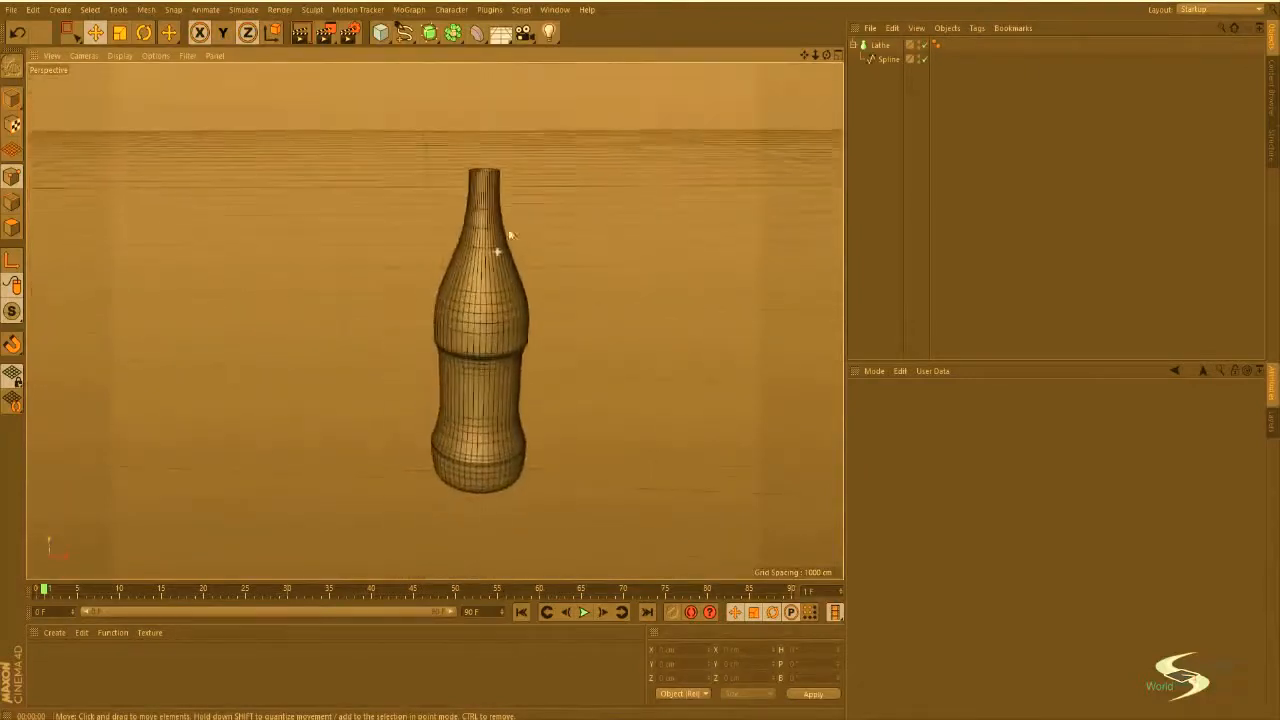
{"action": "left_click", "coordinate": [880, 46]}
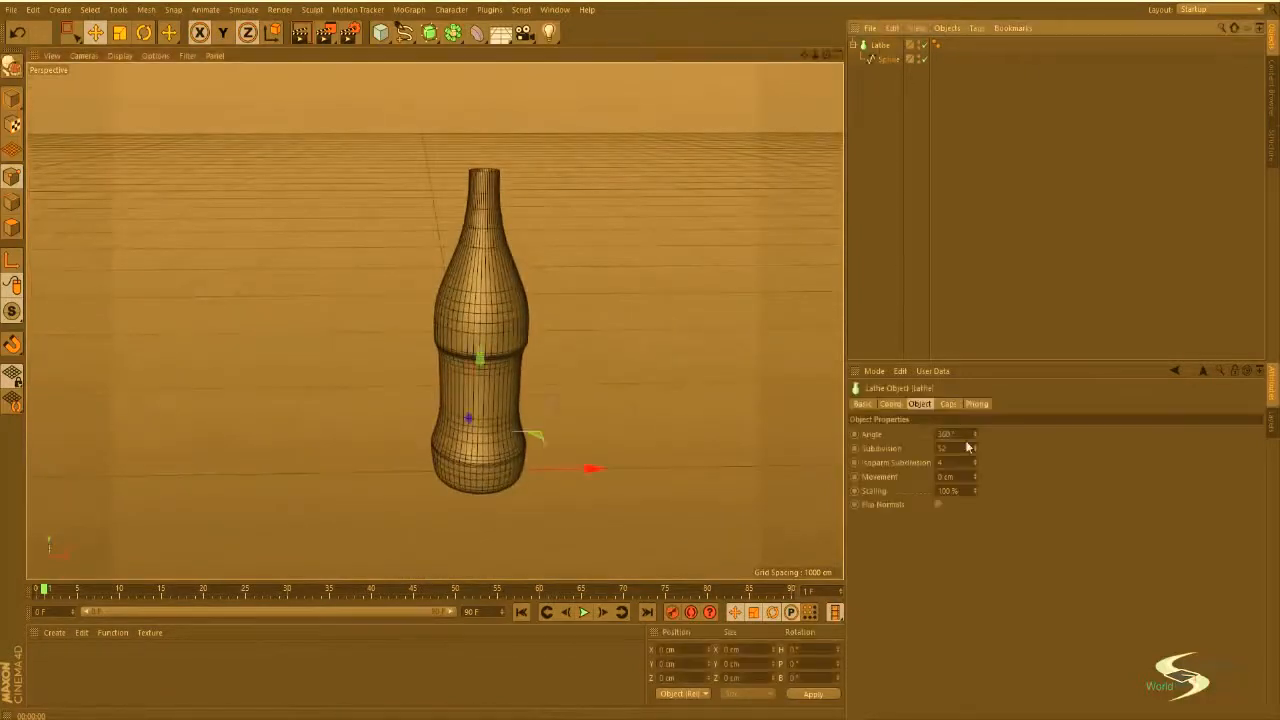
{"action": "left_click_drag", "start_coordinate": [537, 362], "coordinate": [562, 392], "text": "alt"}
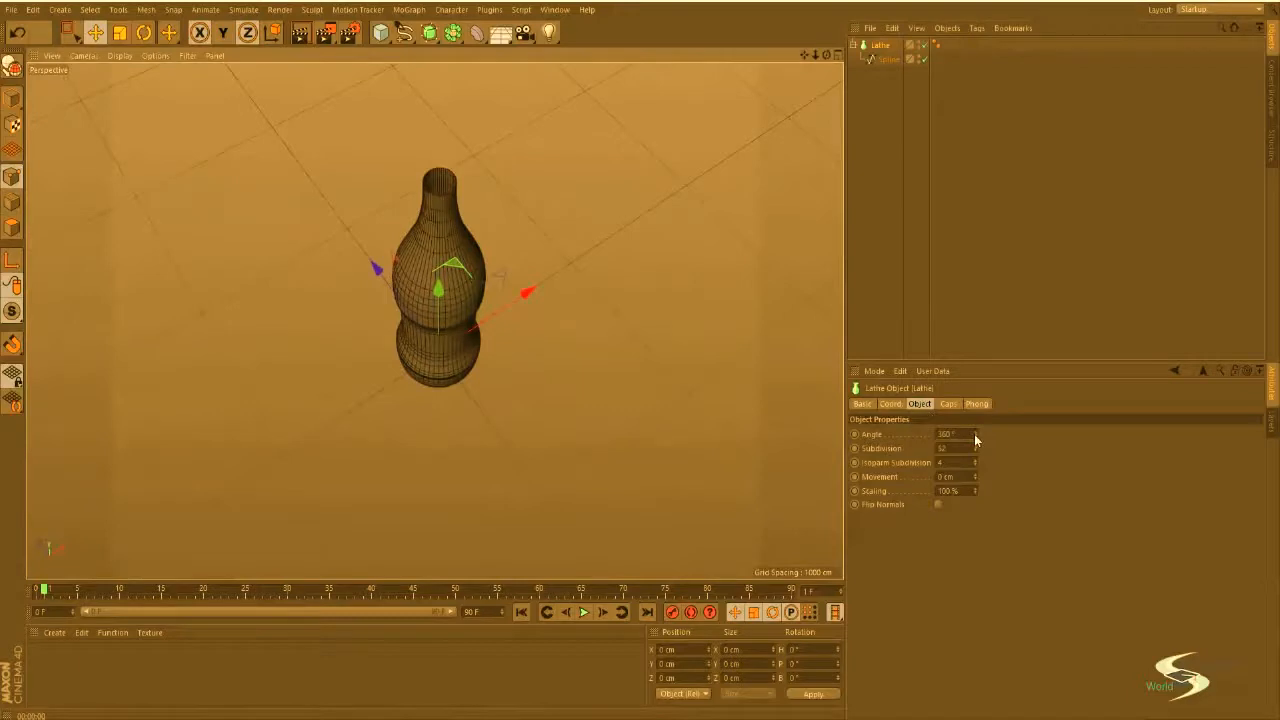
{"action": "left_click_drag", "start_coordinate": [974, 434], "coordinate": [974, 520]}
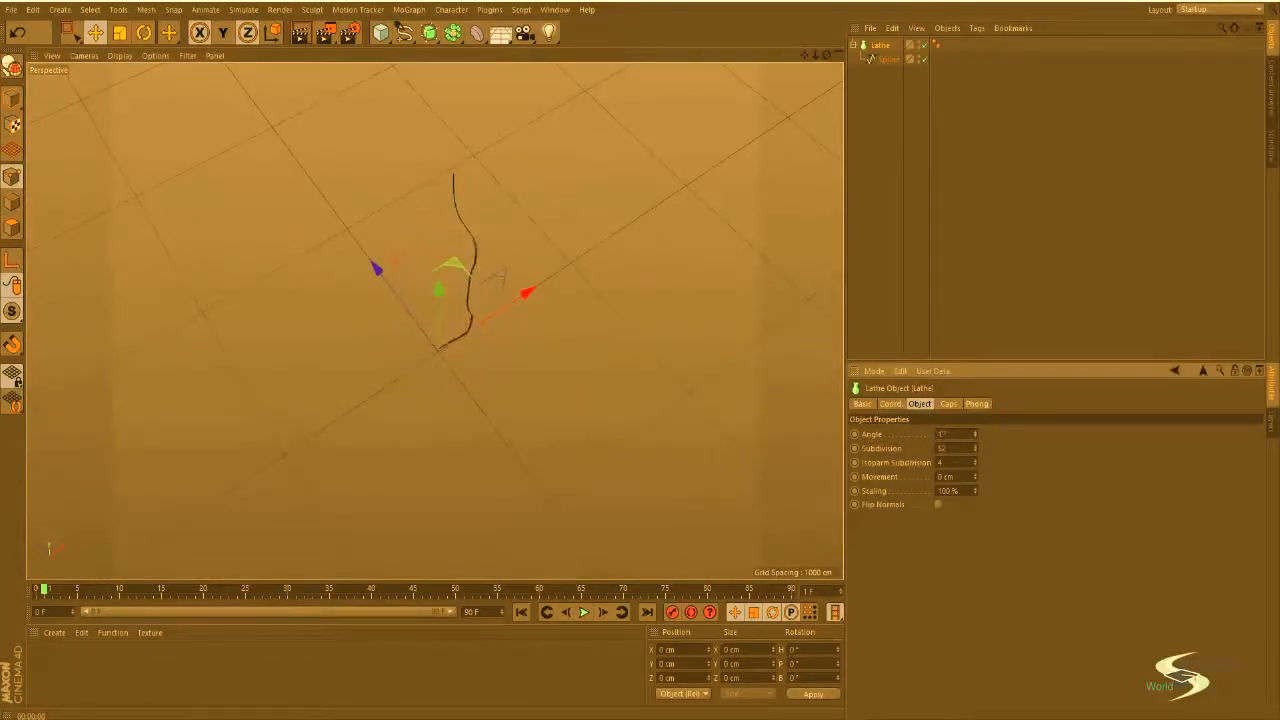
{"action": "left_click_drag", "start_coordinate": [974, 434], "coordinate": [974, 382]}
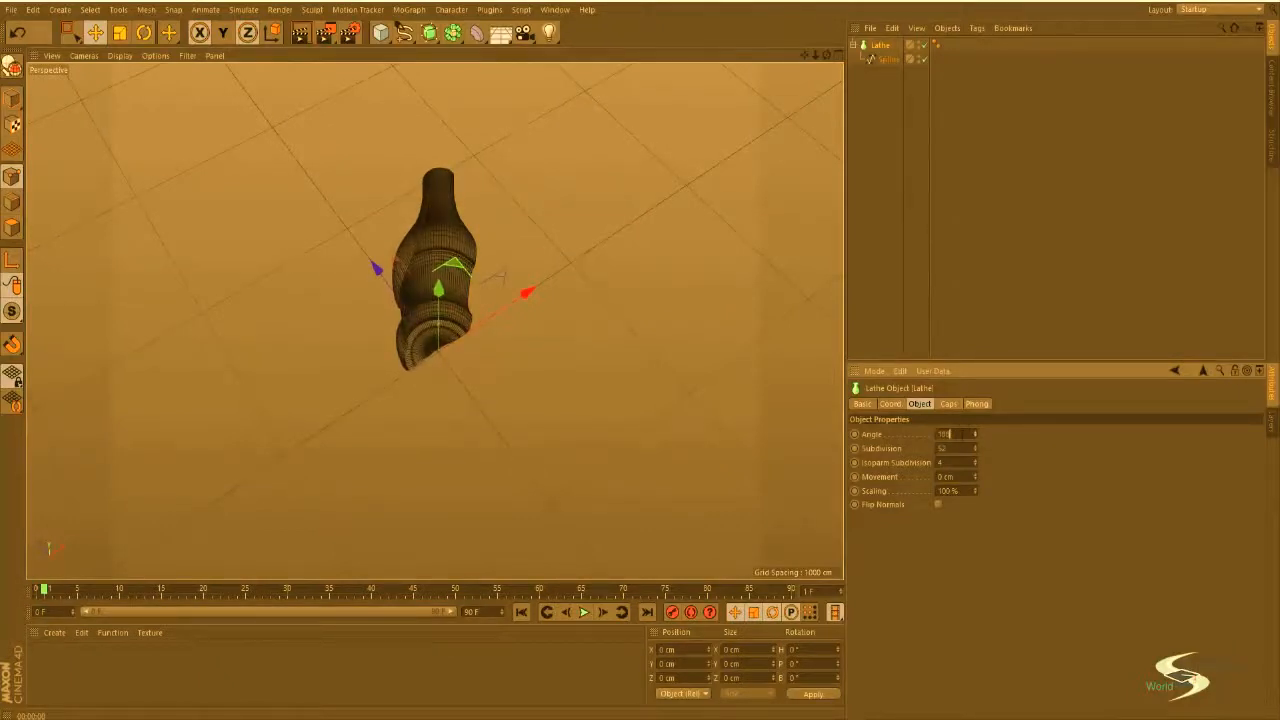
{"action": "left_click", "coordinate": [876, 266]}
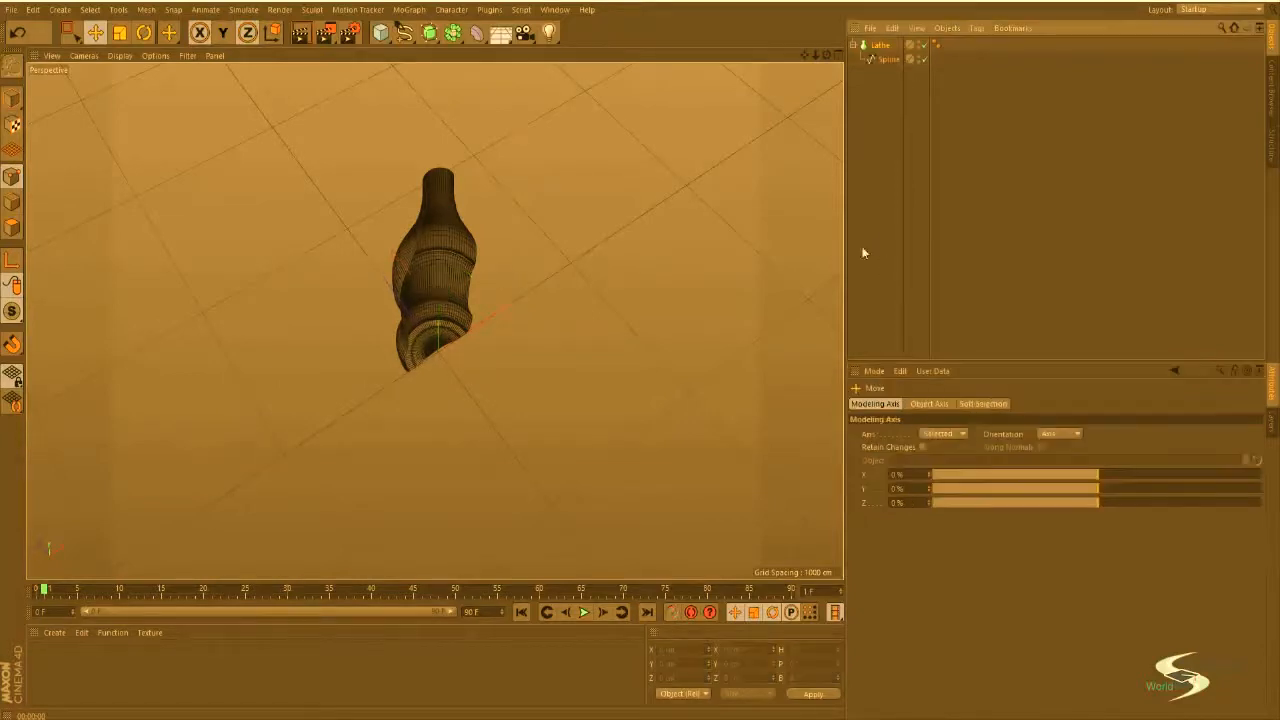
Step: Preview the half bottle with view renders from several angles
{"action": "left_click_drag", "start_coordinate": [437, 292], "coordinate": [597, 234], "text": "alt"}
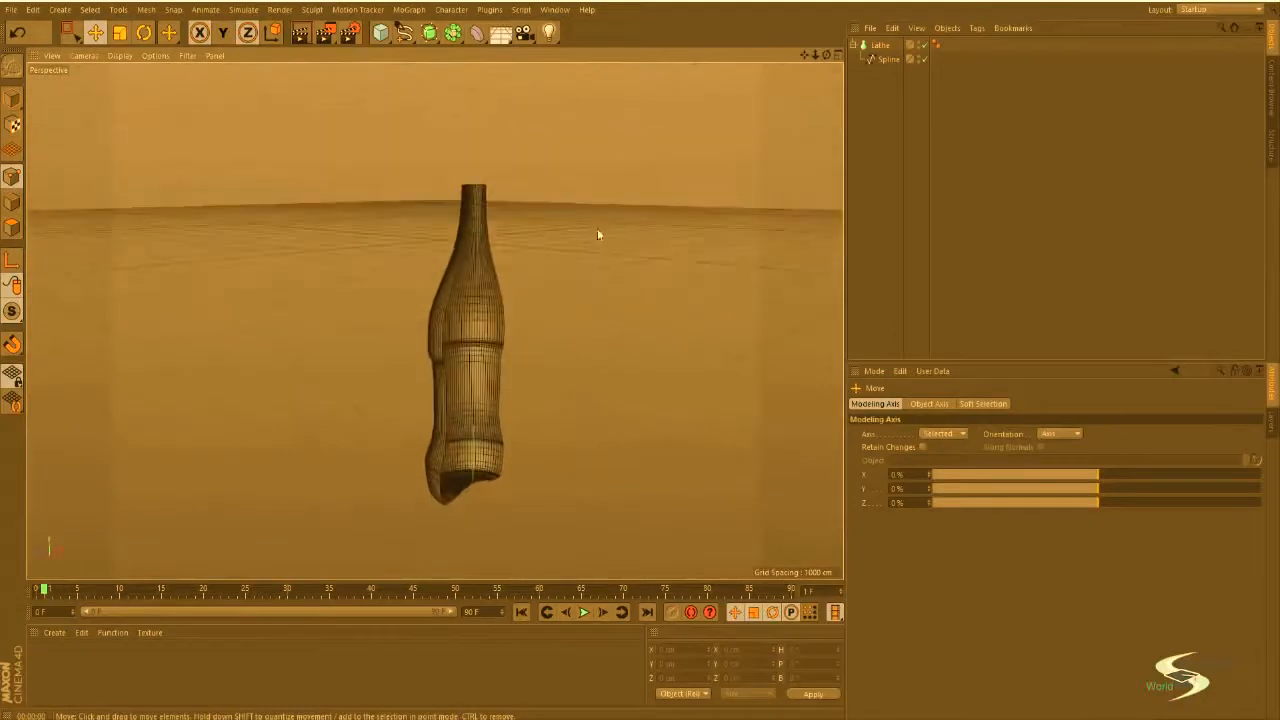
{"action": "key", "text": "ctrl+r"}
{"action": "left_click_drag", "start_coordinate": [452, 414], "coordinate": [800, 417], "text": "alt"}
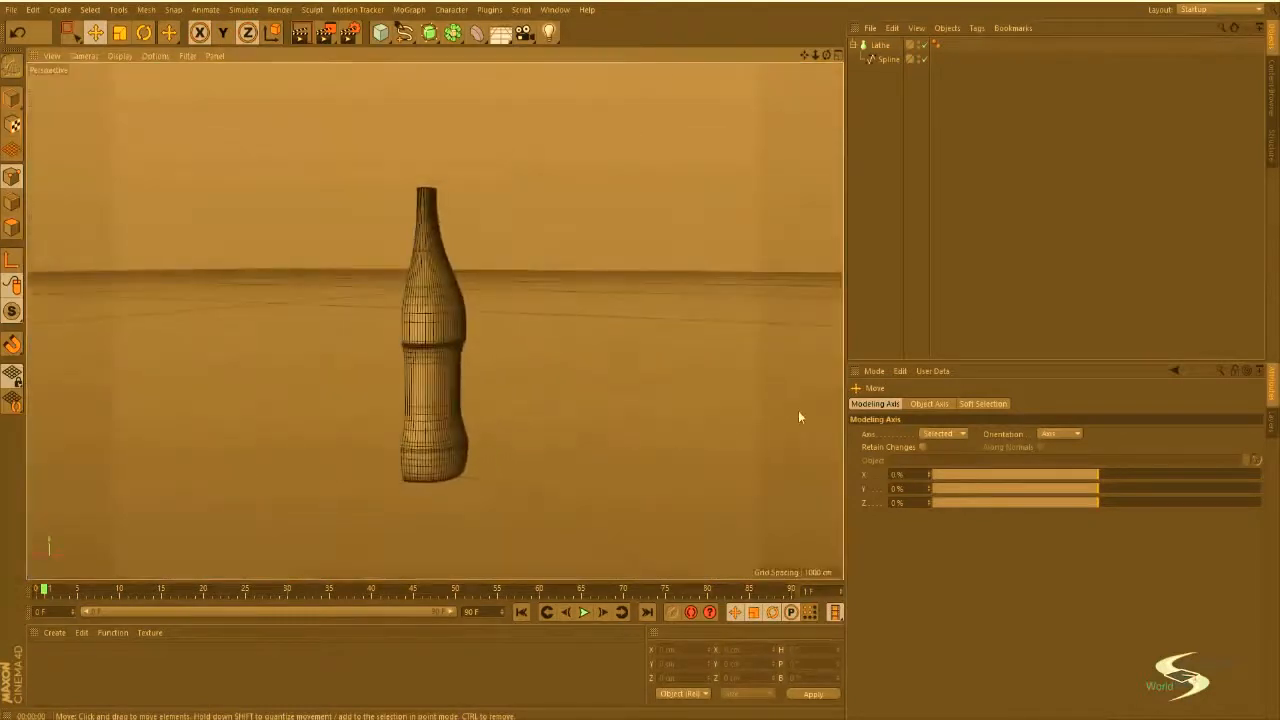
{"action": "key", "text": "ctrl+r"}
{"action": "left_click_drag", "start_coordinate": [470, 400], "coordinate": [802, 400], "text": "alt"}
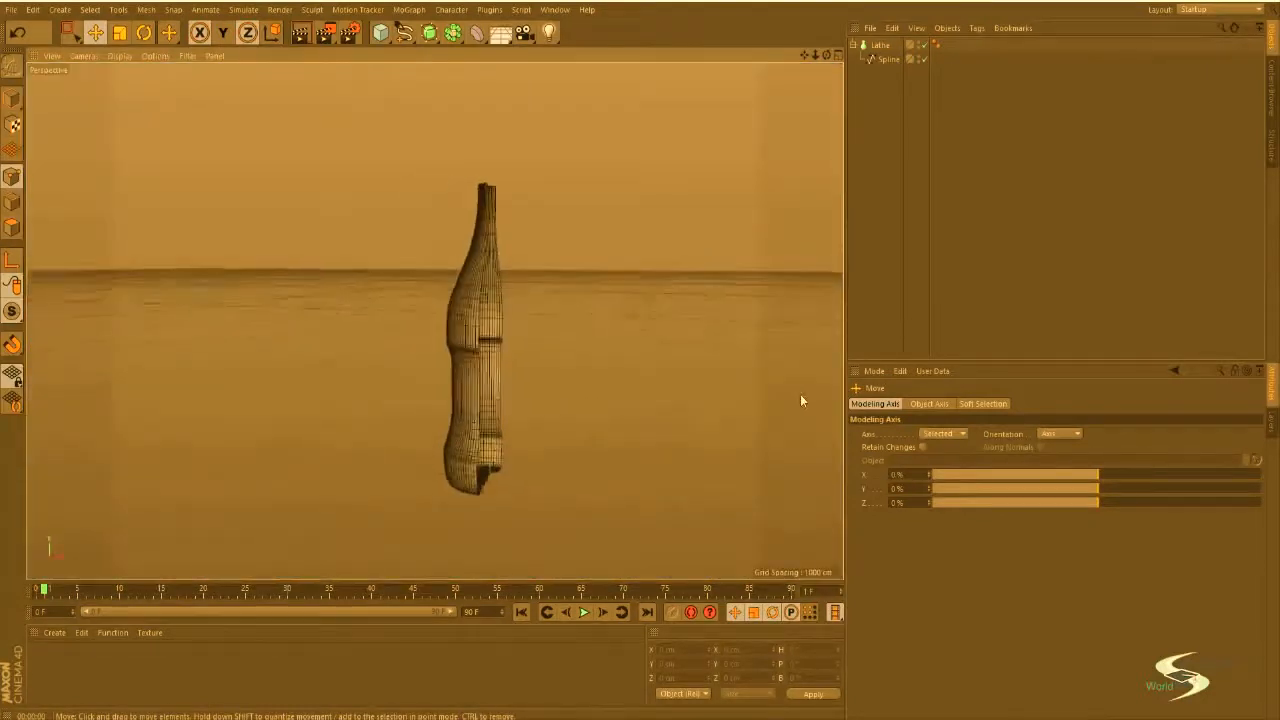
{"action": "key", "text": "ctrl+r"}
{"action": "left_click_drag", "start_coordinate": [606, 380], "coordinate": [521, 383], "text": "alt"}
{"action": "middle_click_drag", "start_coordinate": [521, 377], "coordinate": [536, 344], "text": "alt"}
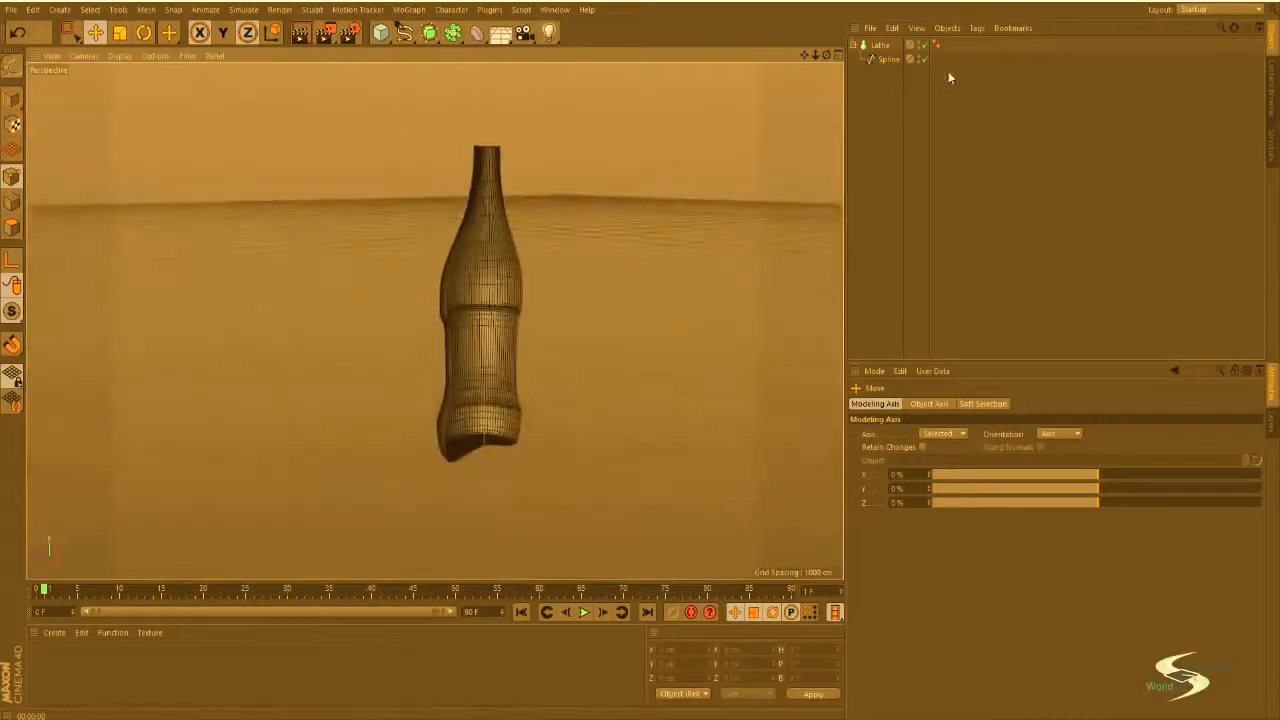
Step: Add a Symmetry object and make the Lathe its child
{"action": "left_click", "coordinate": [886, 59]}
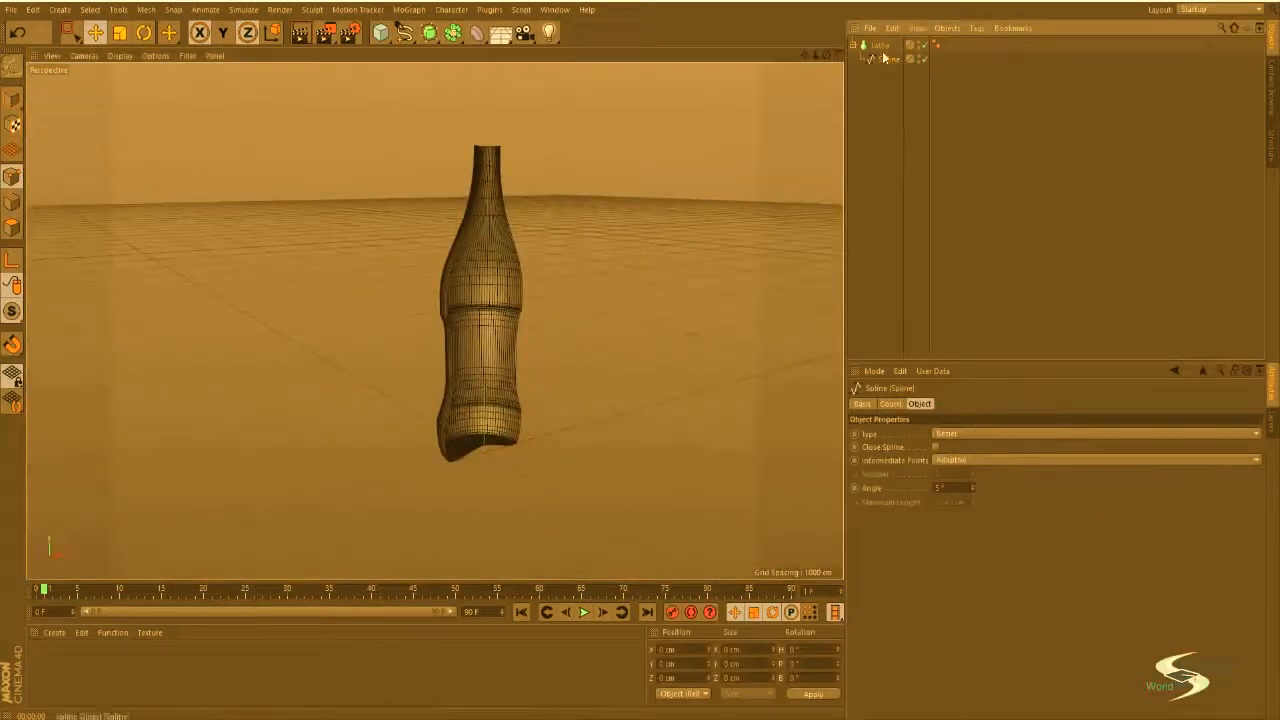
{"action": "left_click", "coordinate": [881, 46]}
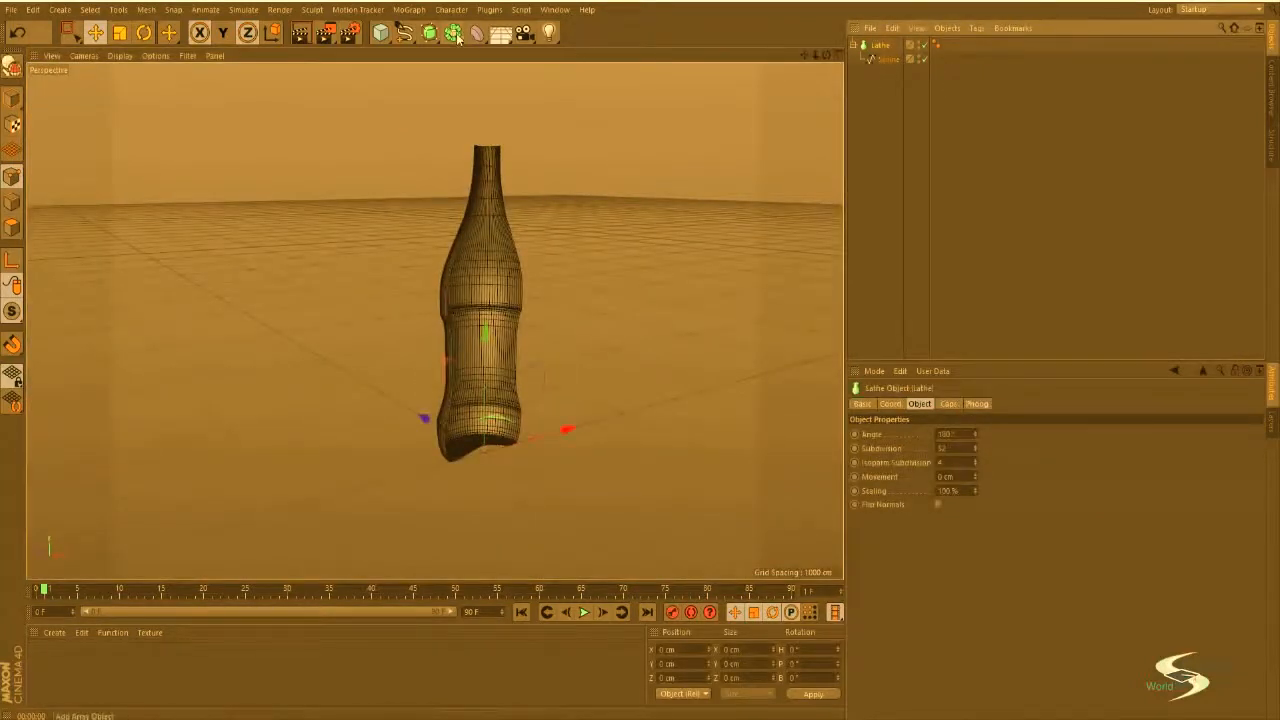
{"action": "left_click_drag", "start_coordinate": [456, 36], "coordinate": [600, 103]}
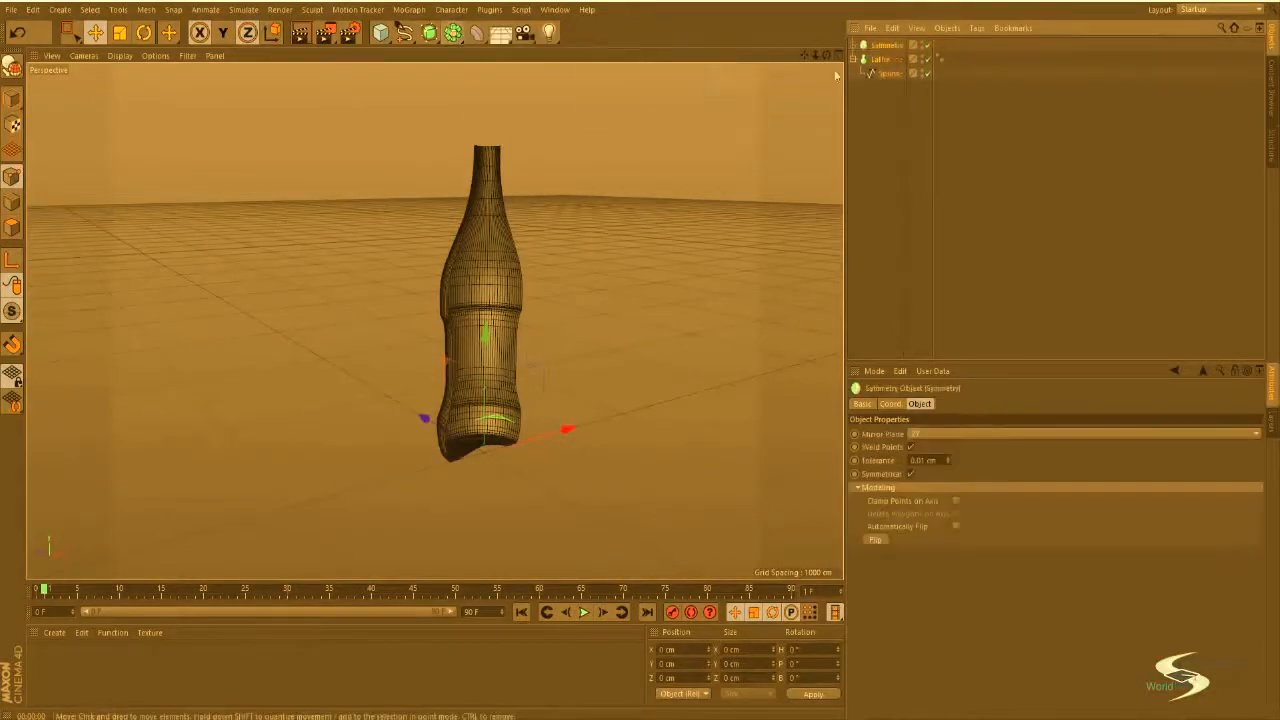
{"action": "left_click_drag", "start_coordinate": [886, 47], "coordinate": [886, 46]}
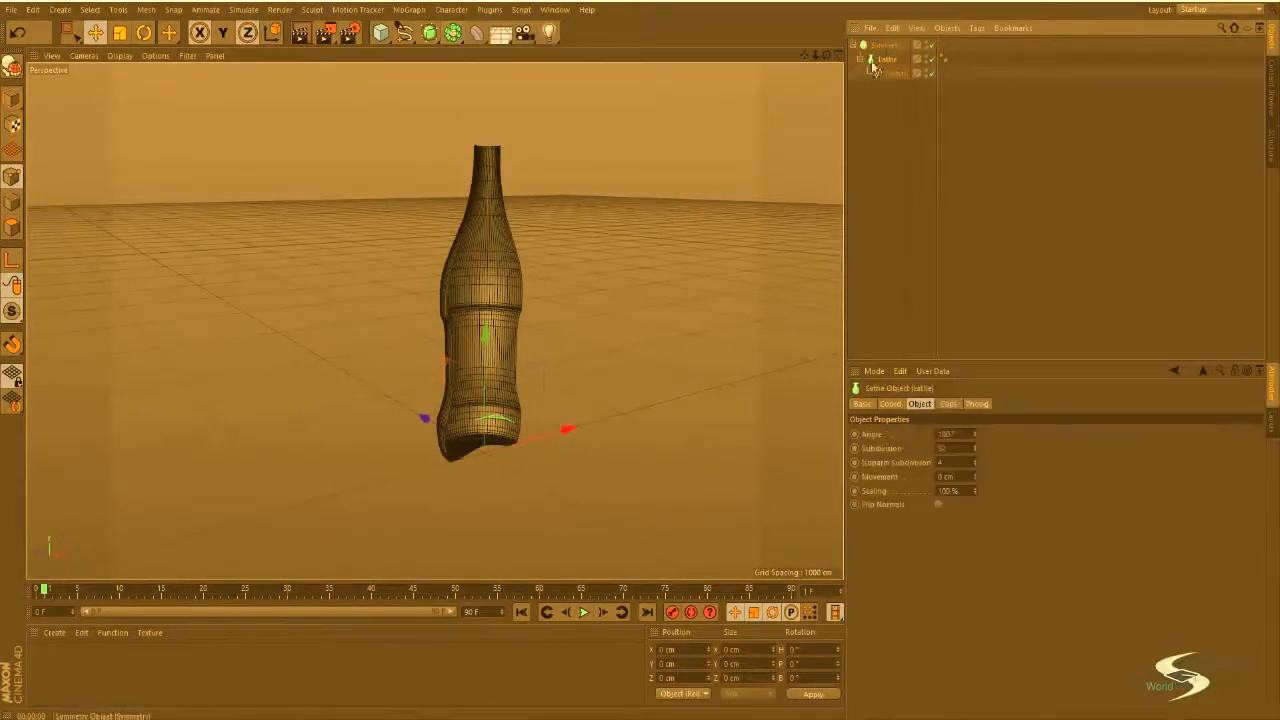
{"action": "left_click_drag", "start_coordinate": [597, 207], "coordinate": [560, 296], "text": "alt"}
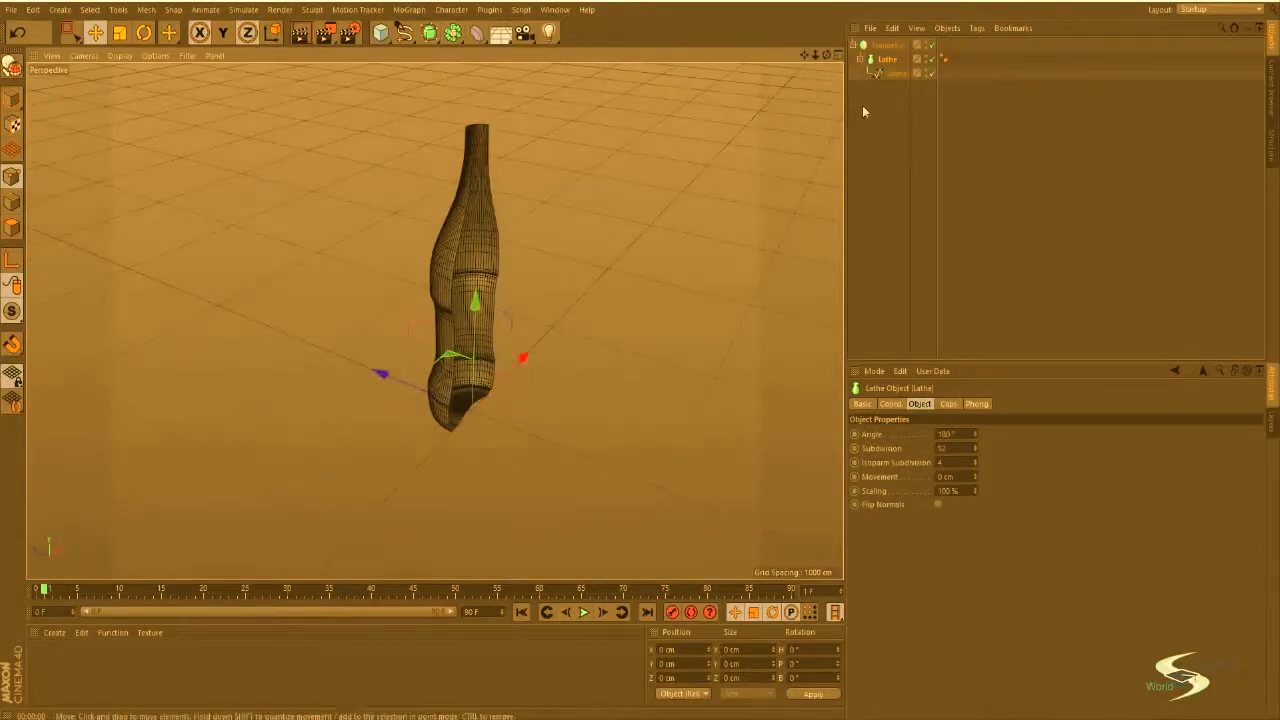
Step: Set the Symmetry object's Mirror Plane to XY and inspect the mirrored bottle
{"action": "left_click", "coordinate": [884, 45]}
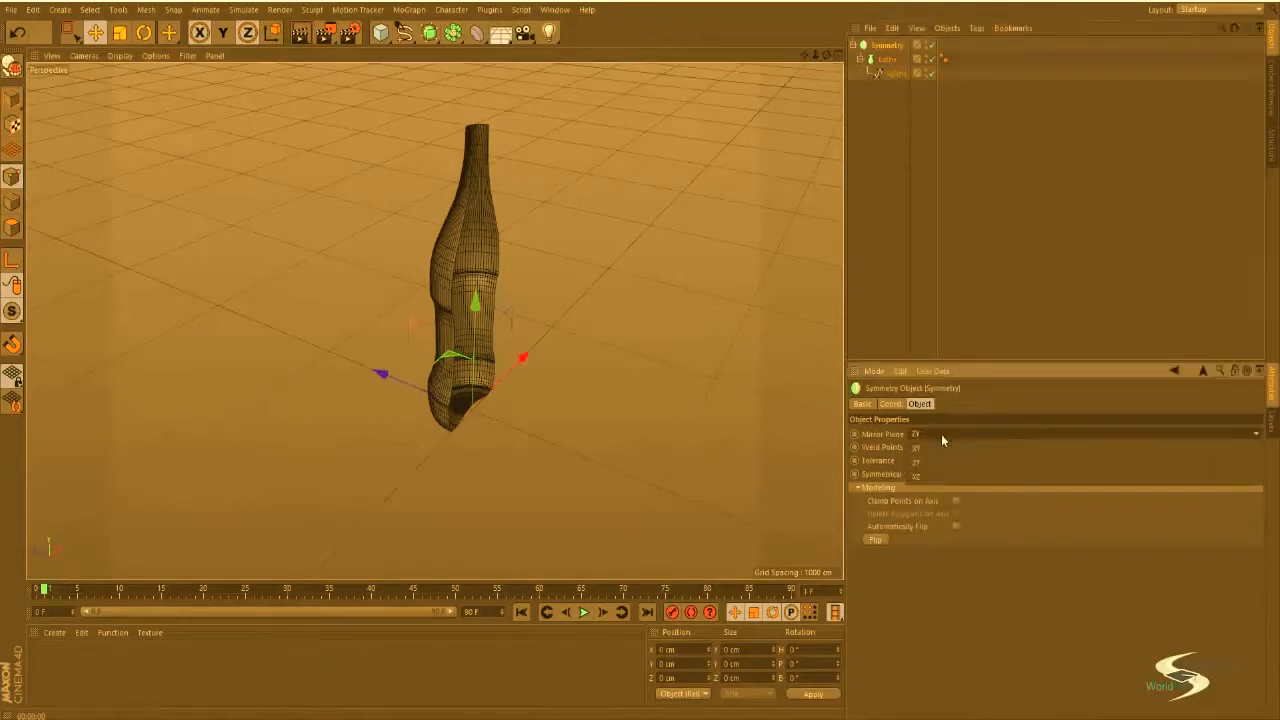
{"action": "left_click", "coordinate": [941, 434]}
{"action": "left_click", "coordinate": [924, 449]}
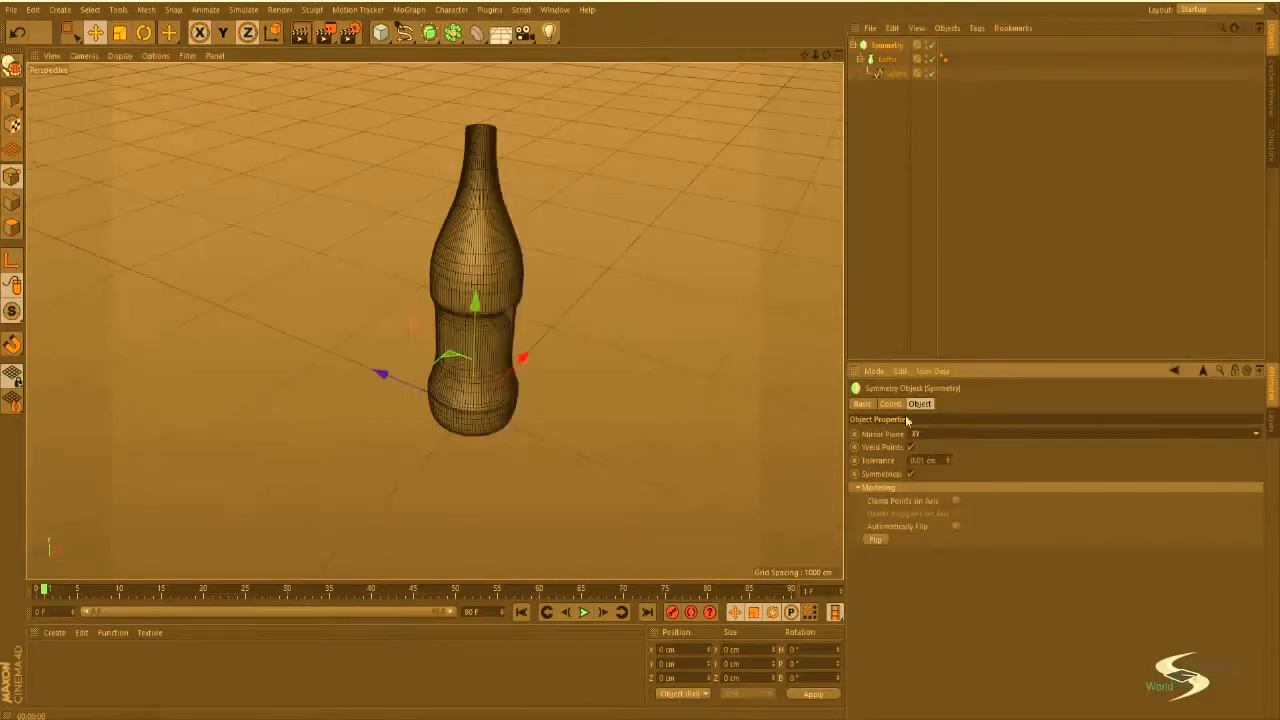
{"action": "left_click", "coordinate": [883, 249]}
{"action": "left_click_drag", "start_coordinate": [500, 251], "coordinate": [590, 292], "text": "alt"}
Step: Try Lathe Angle values such as 134° and 180° to test how the mirrored halves meet
{"action": "left_click", "coordinate": [887, 59]}
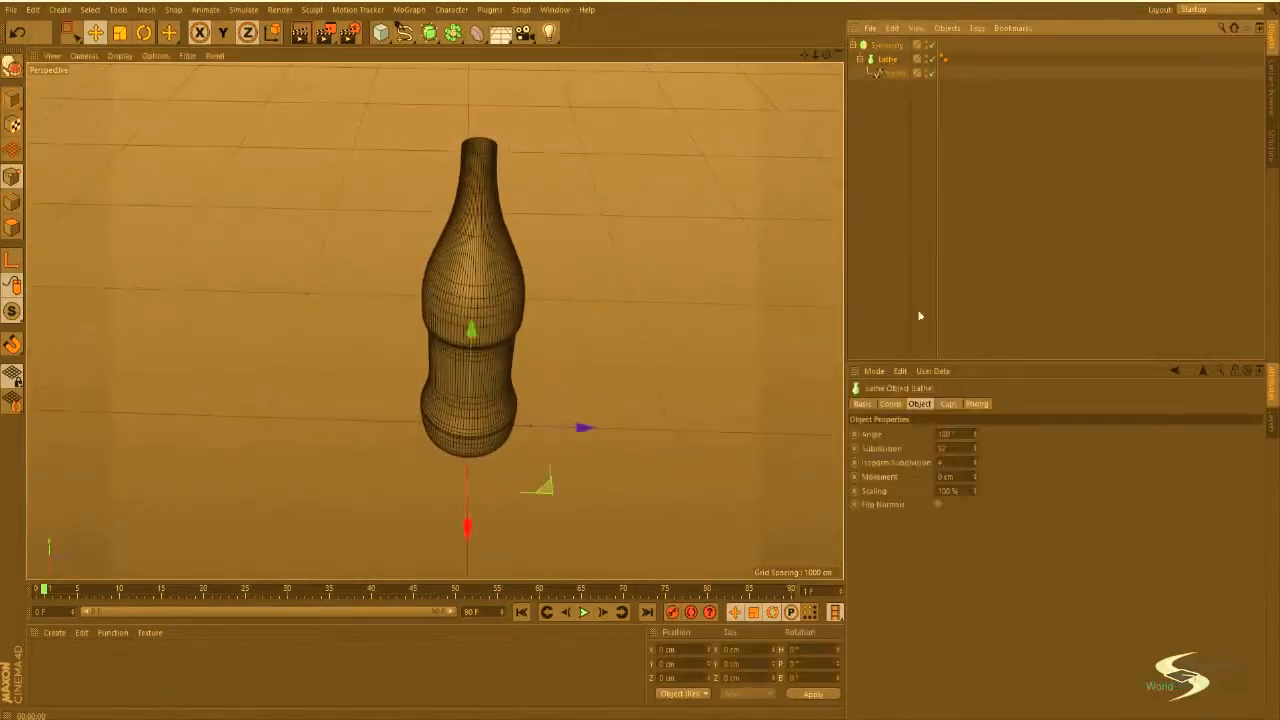
{"action": "mouse_move", "coordinate": [975, 433]}
{"action": "left_mouse_down"}
{"action": "mouse_move", "coordinate": [975, 405]}
{"action": "mouse_move", "coordinate": [975, 443]}
{"action": "left_mouse_up"}
{"action": "left_click_drag", "start_coordinate": [433, 259], "coordinate": [849, 307], "text": "alt"}
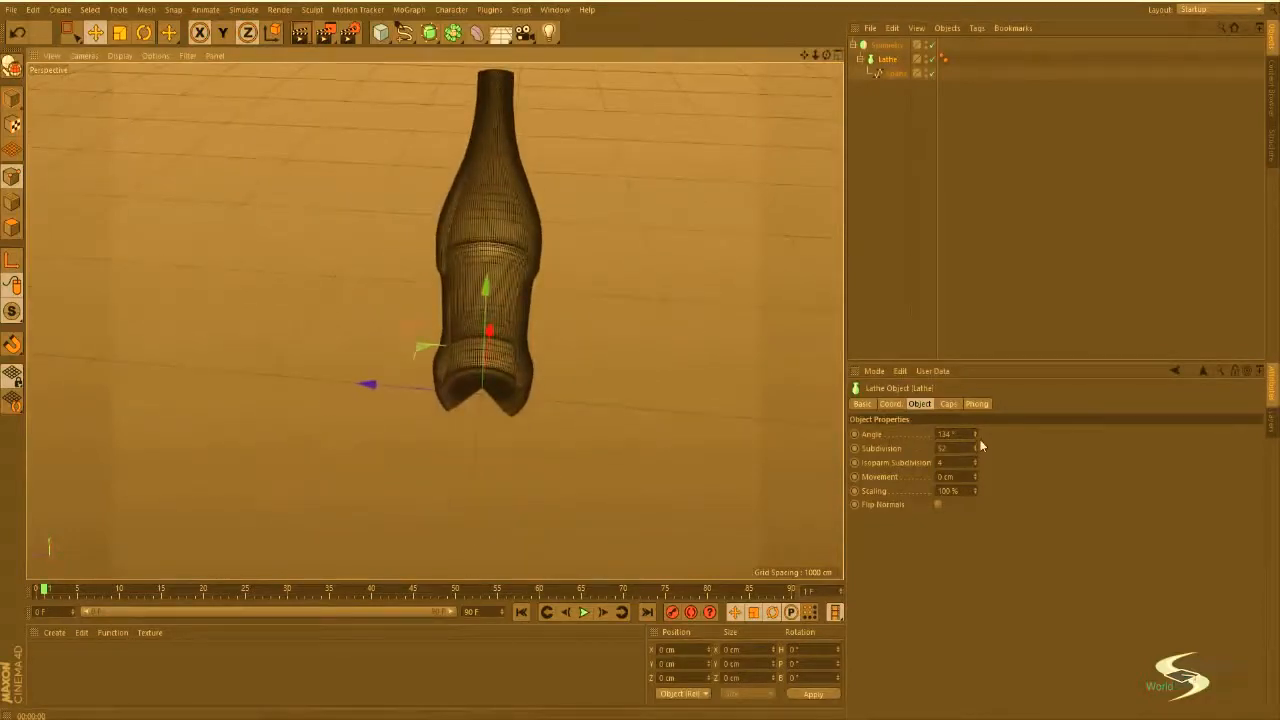
{"action": "mouse_move", "coordinate": [975, 433]}
{"action": "left_mouse_down"}
{"action": "mouse_move", "coordinate": [975, 396]}
{"action": "mouse_move", "coordinate": [975, 423]}
{"action": "left_mouse_up"}
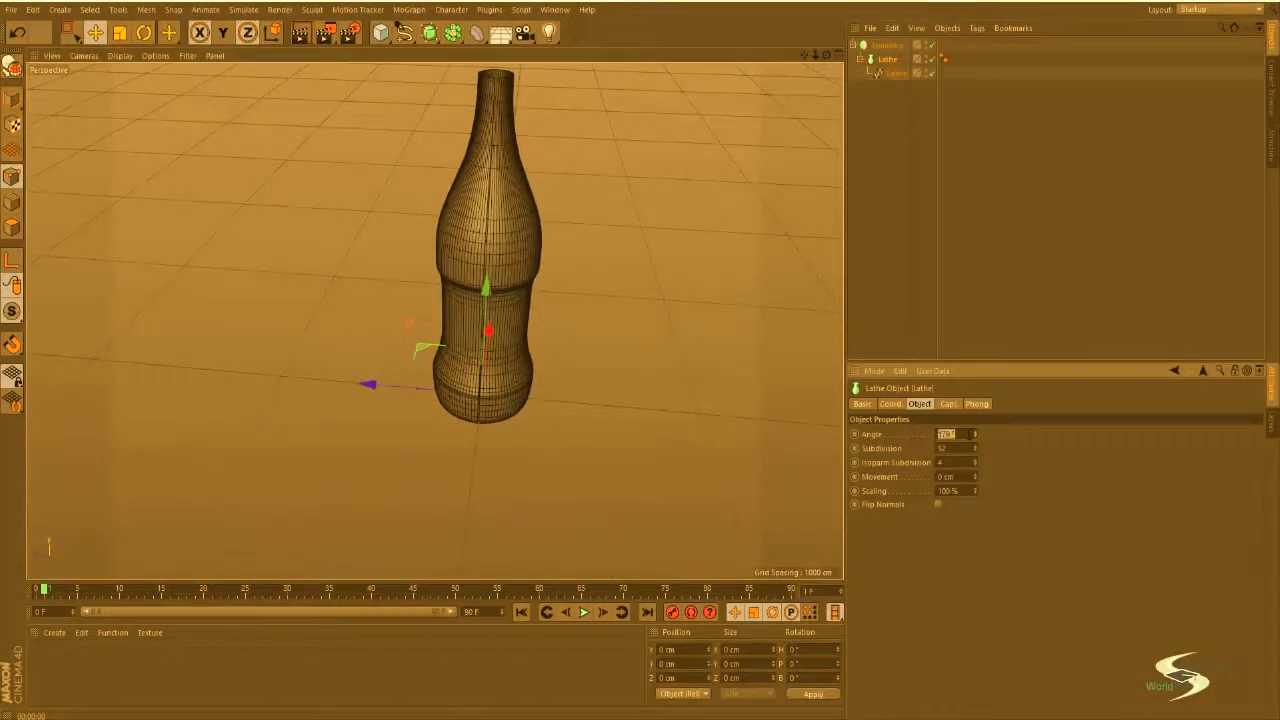
{"action": "key", "text": "Return"}
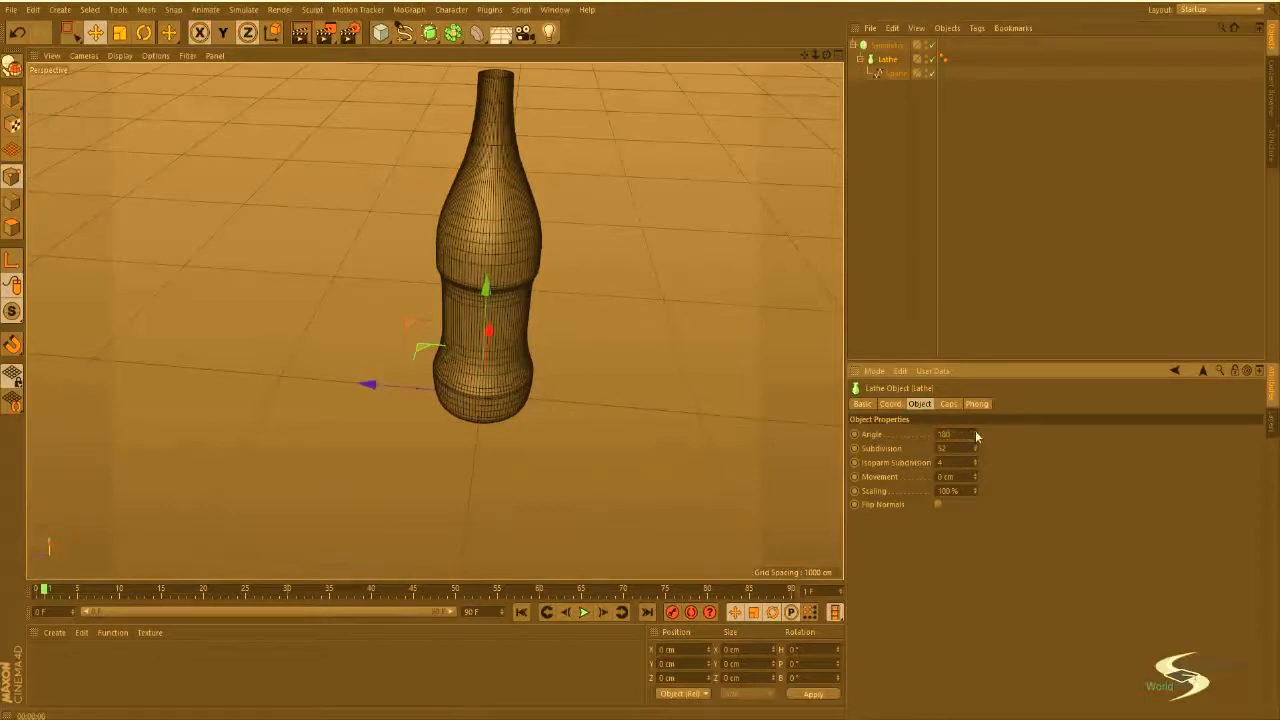
{"action": "mouse_move", "coordinate": [975, 436]}
{"action": "left_mouse_down"}
{"action": "mouse_move", "coordinate": [975, 460]}
{"action": "mouse_move", "coordinate": [975, 436]}
{"action": "left_mouse_up"}
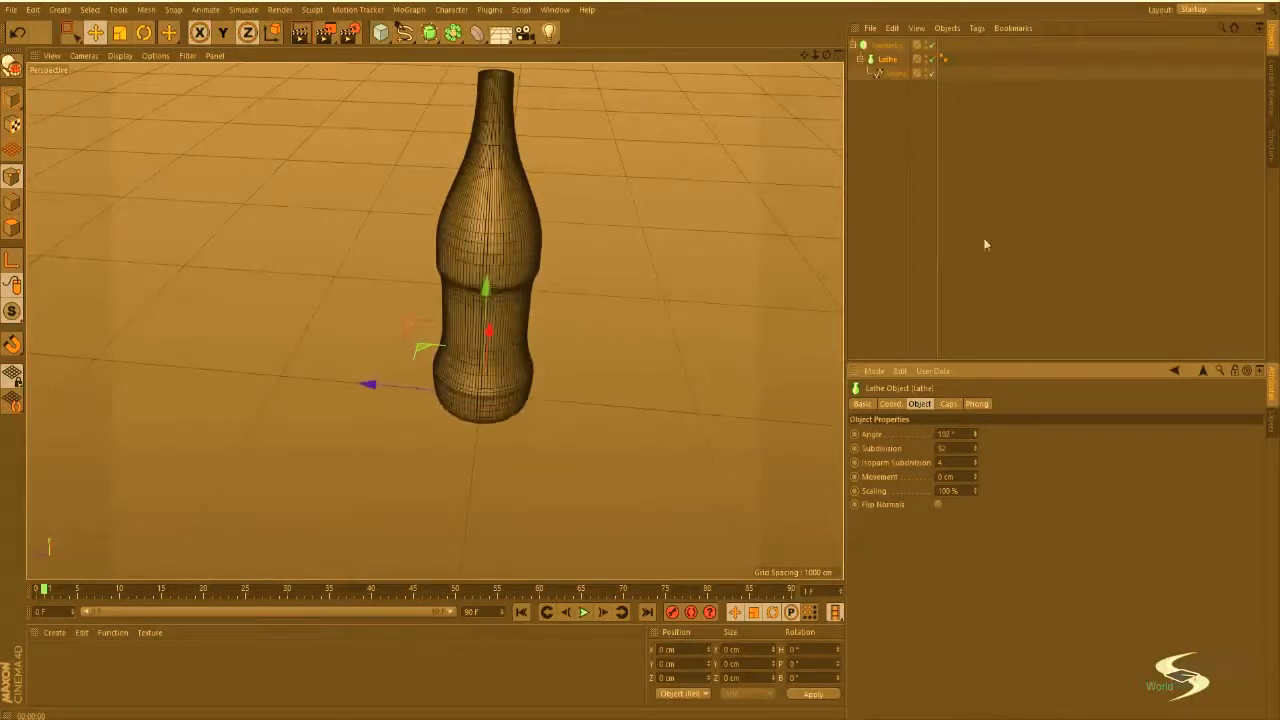
Step: Delete all objects from the scene
{"action": "left_click", "coordinate": [986, 243]}
{"action": "key", "text": "ctrl+a"}
{"action": "key", "text": "Delete"}
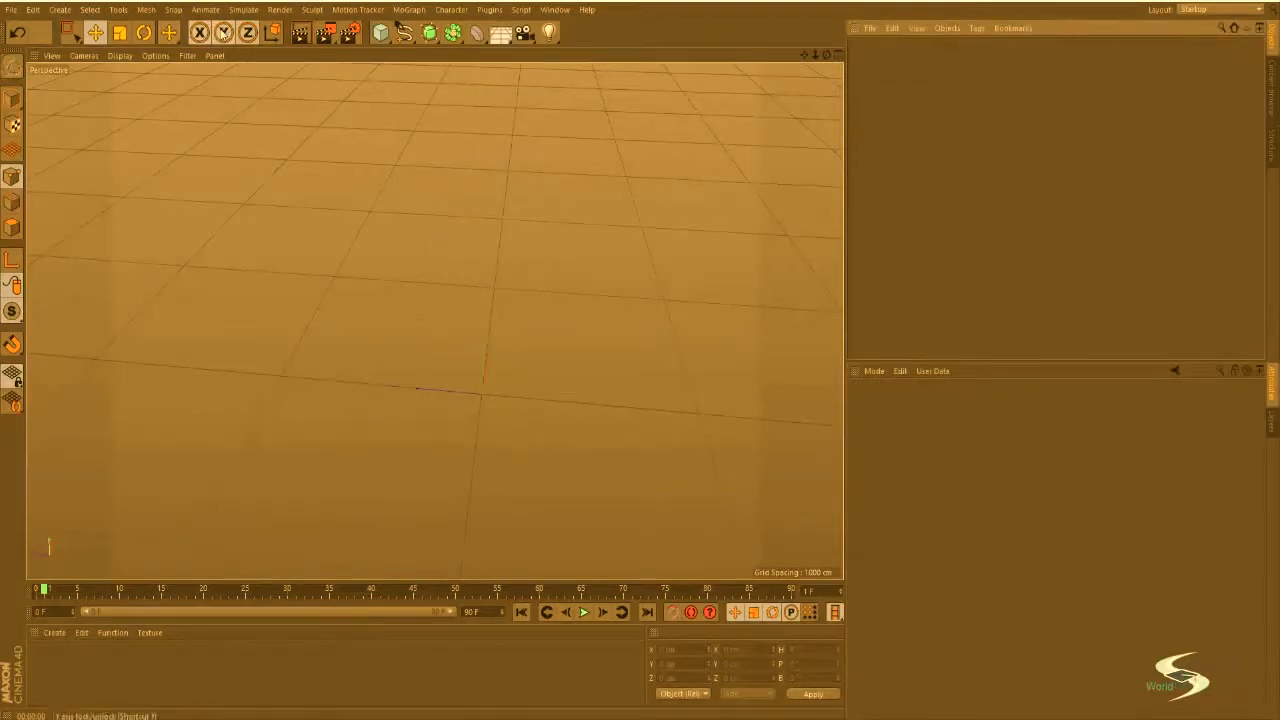
{"action": "left_click_drag", "start_coordinate": [434, 27], "coordinate": [669, 23]}
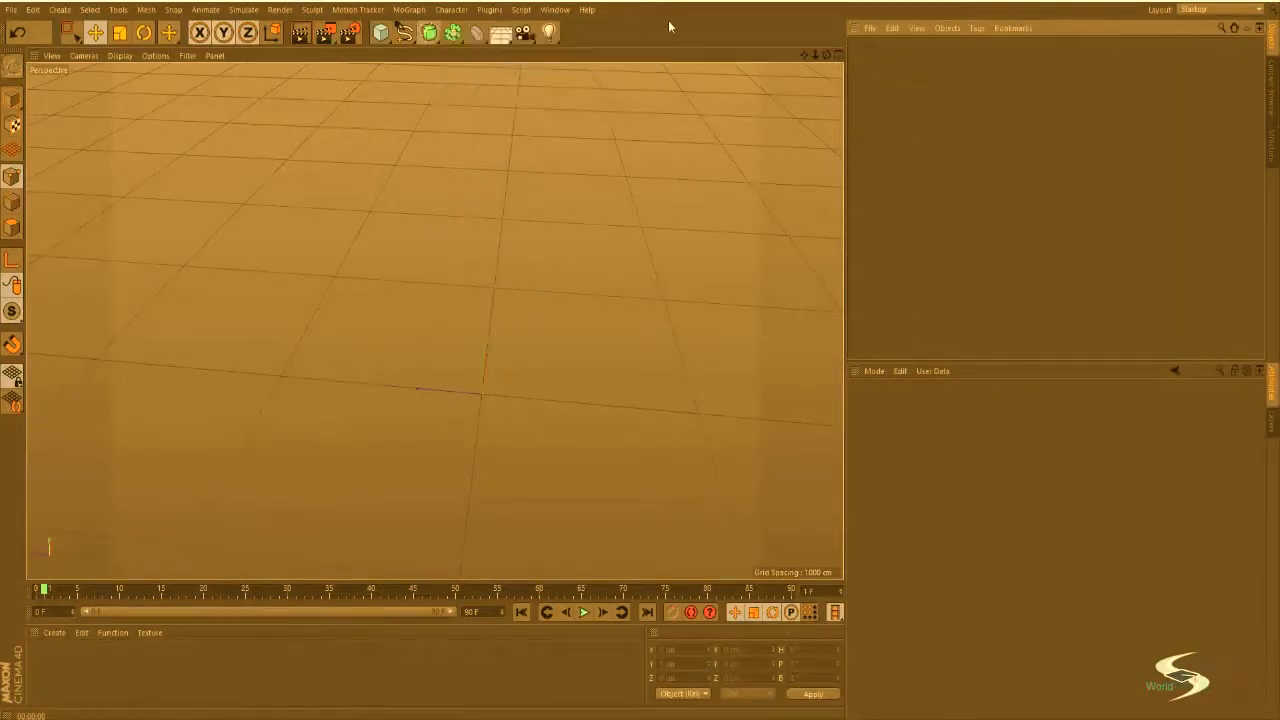
Step: Draw an open, winding Cubic spline across the ground grid in the Perspective view
{"action": "mouse_move", "coordinate": [404, 32]}
{"action": "left_mouse_down"}
{"action": "mouse_move", "coordinate": [528, 52]}
{"action": "mouse_move", "coordinate": [529, 107]}
{"action": "mouse_move", "coordinate": [528, 78]}
{"action": "mouse_move", "coordinate": [457, 78]}
{"action": "mouse_move", "coordinate": [539, 55]}
{"action": "mouse_move", "coordinate": [530, 82]}
{"action": "left_mouse_up"}
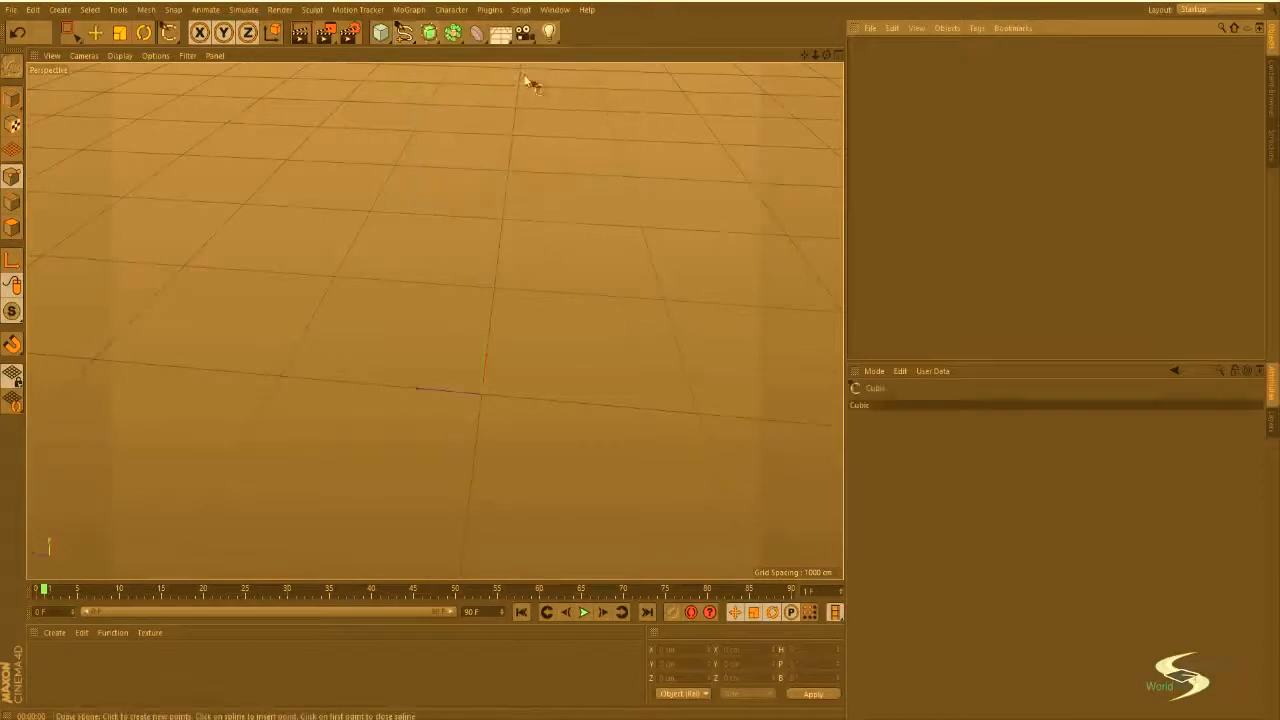
{"action": "left_click", "coordinate": [477, 156]}
{"action": "left_click", "coordinate": [345, 243]}
{"action": "left_click", "coordinate": [402, 447]}
{"action": "left_click", "coordinate": [247, 515]}
{"action": "left_click_drag", "start_coordinate": [350, 440], "coordinate": [517, 256], "text": "alt"}
{"action": "left_click_drag", "start_coordinate": [631, 282], "coordinate": [662, 142], "text": "alt"}
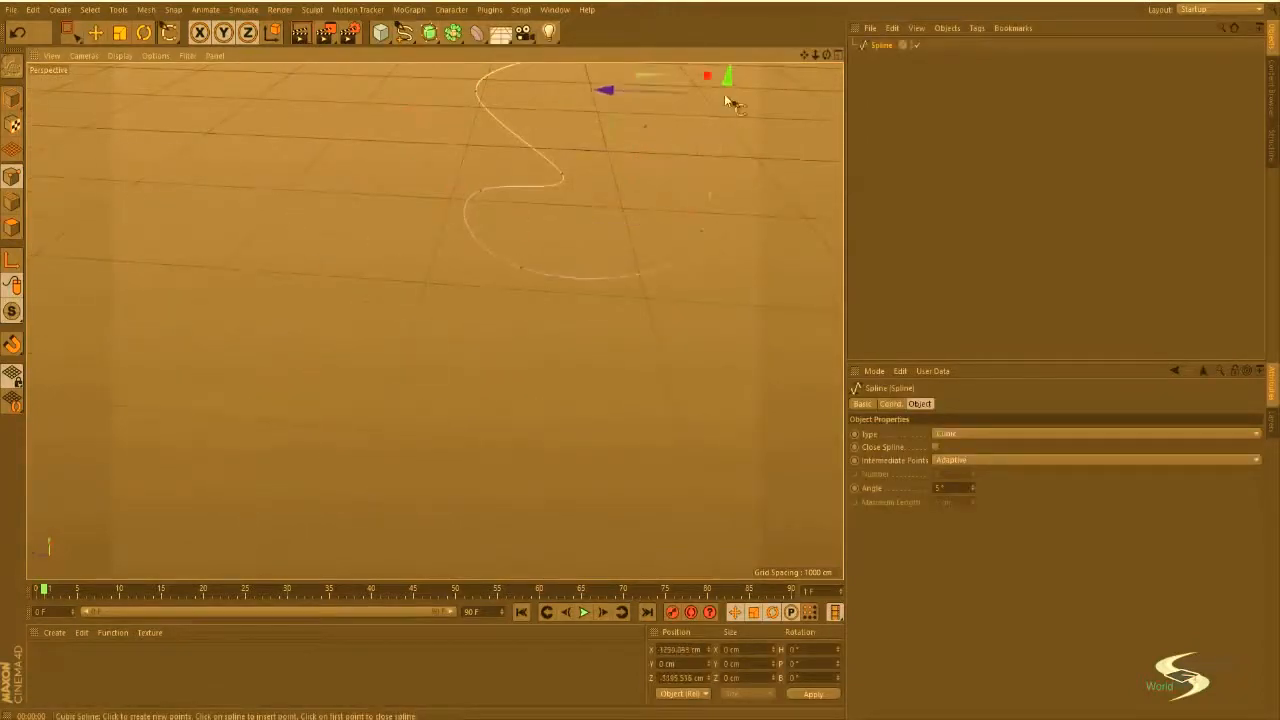
{"action": "left_click_drag", "start_coordinate": [727, 100], "coordinate": [541, 198], "text": "alt"}
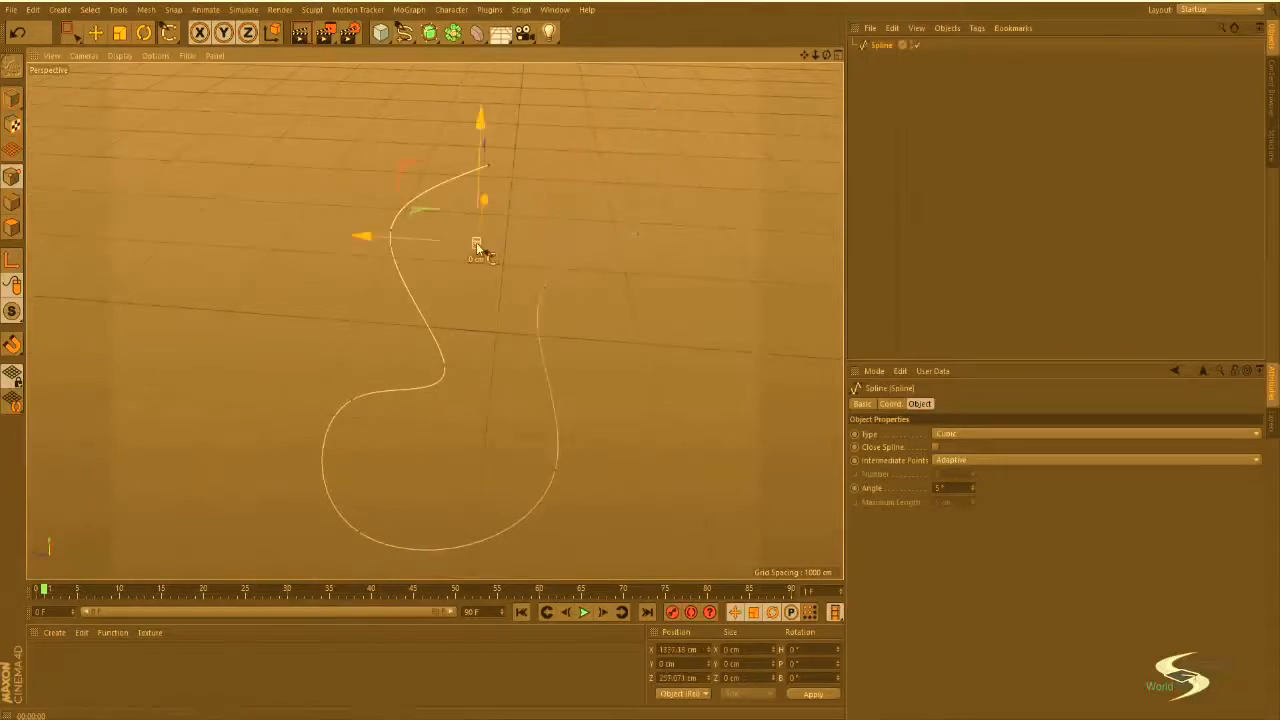
{"action": "left_click", "coordinate": [600, 178]}
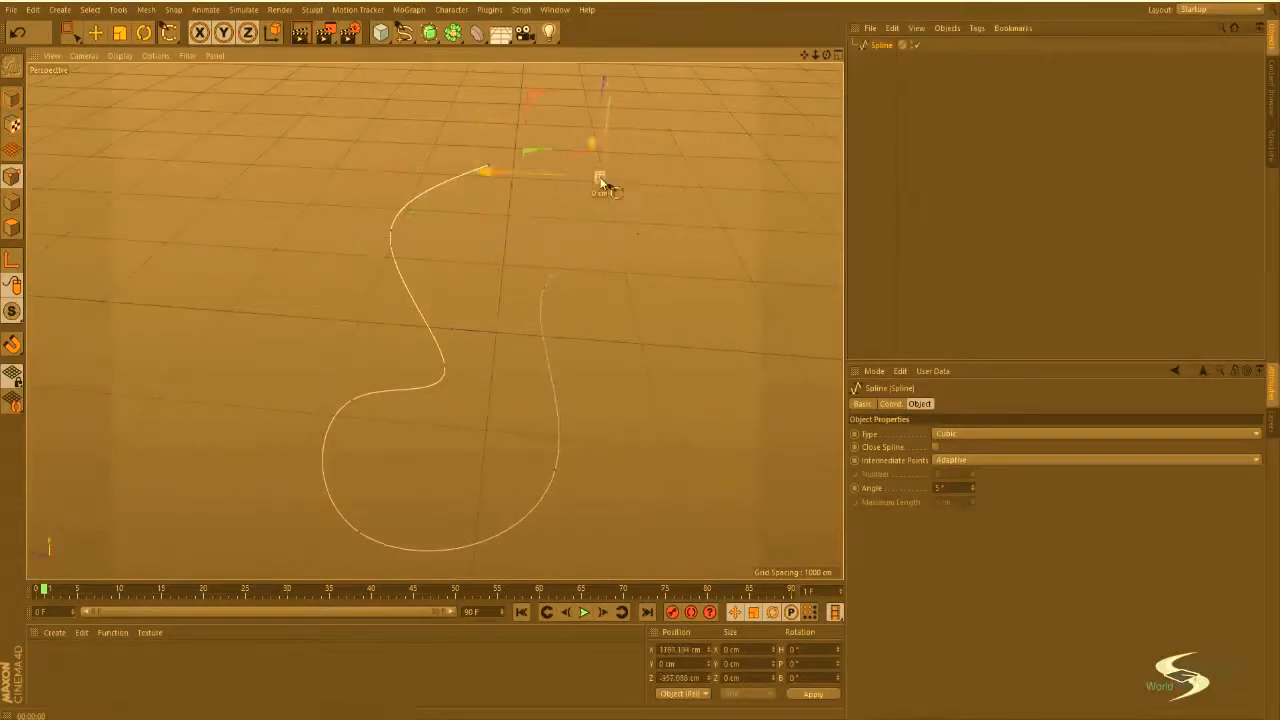
{"action": "key", "text": "e"}
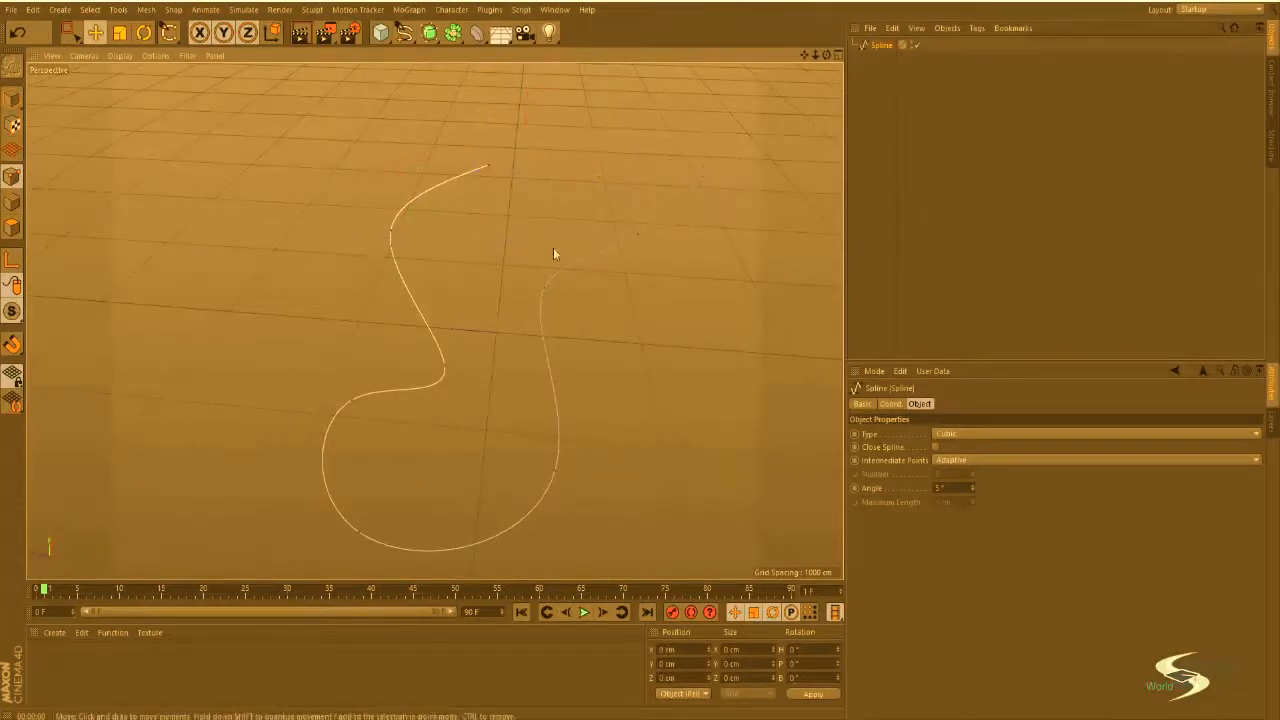
{"action": "left_click_drag", "start_coordinate": [554, 250], "coordinate": [579, 190], "text": "alt"}
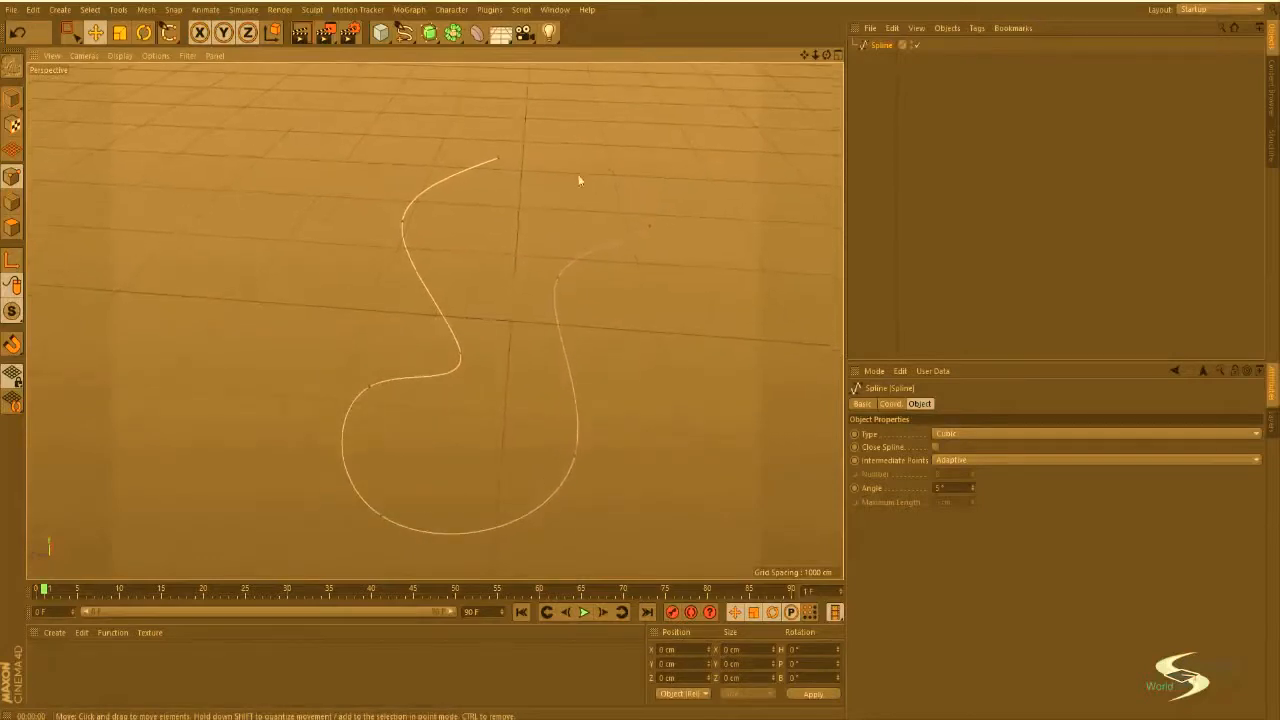
Step: Add a Plane primitive and scale it up to extend beyond the spline
{"action": "left_click", "coordinate": [502, 35]}
{"action": "left_click", "coordinate": [380, 33]}
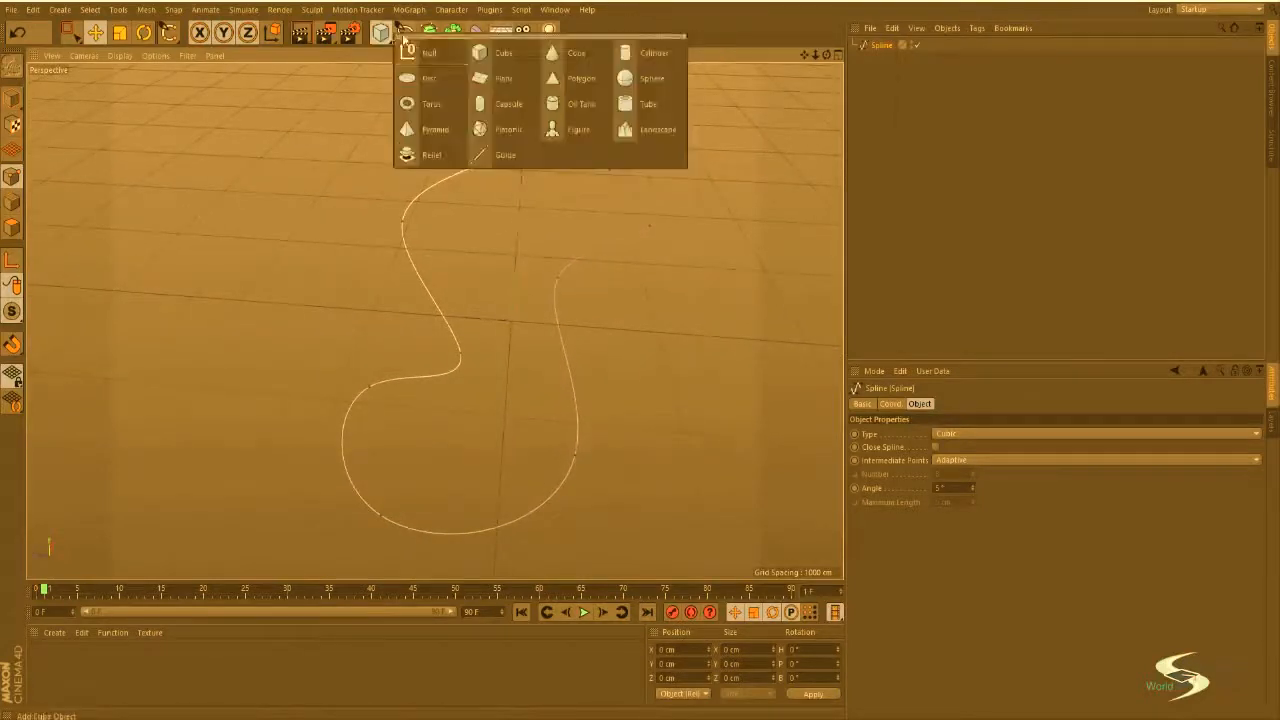
{"action": "left_click", "coordinate": [494, 78]}
{"action": "key", "text": "t"}
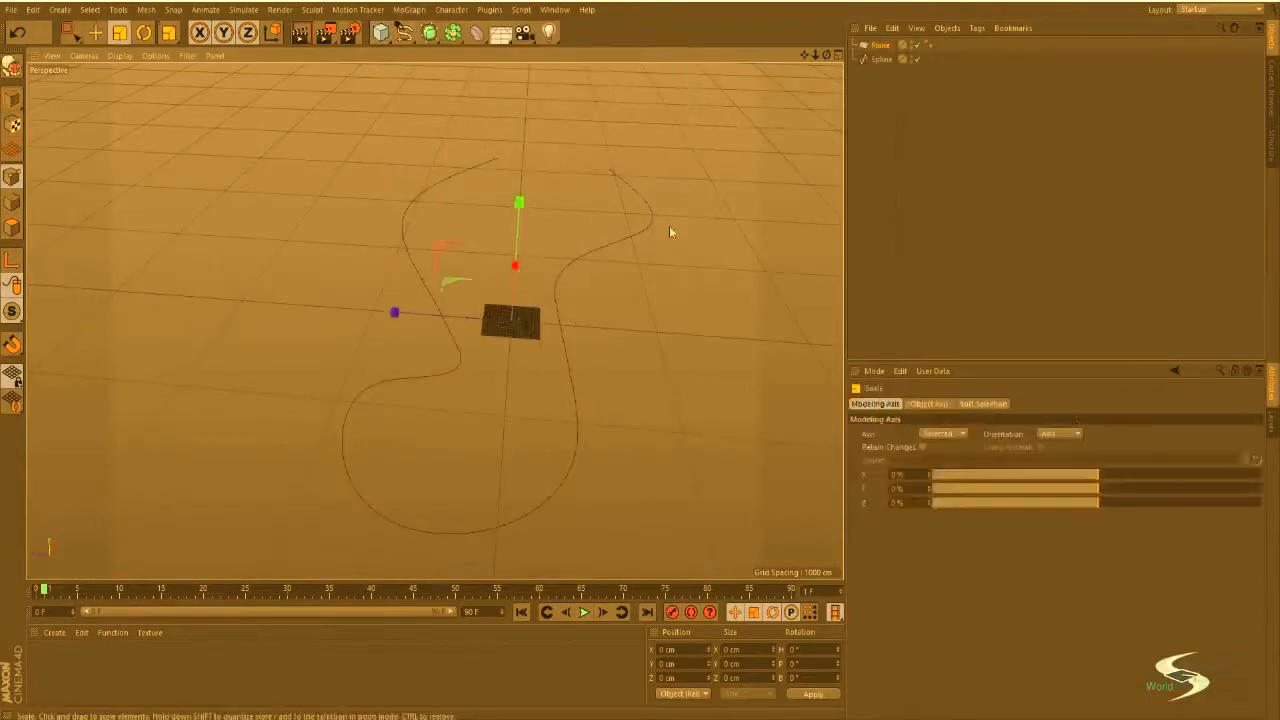
{"action": "left_click_drag", "start_coordinate": [397, 313], "coordinate": [136, 417]}
Step: Move the plane slightly along the Y axis relative to the spline and inspect it from several sides
{"action": "key", "text": "e"}
{"action": "left_click_drag", "start_coordinate": [460, 325], "coordinate": [650, 295]}
{"action": "left_click_drag", "start_coordinate": [434, 320], "coordinate": [627, 320], "text": "alt"}
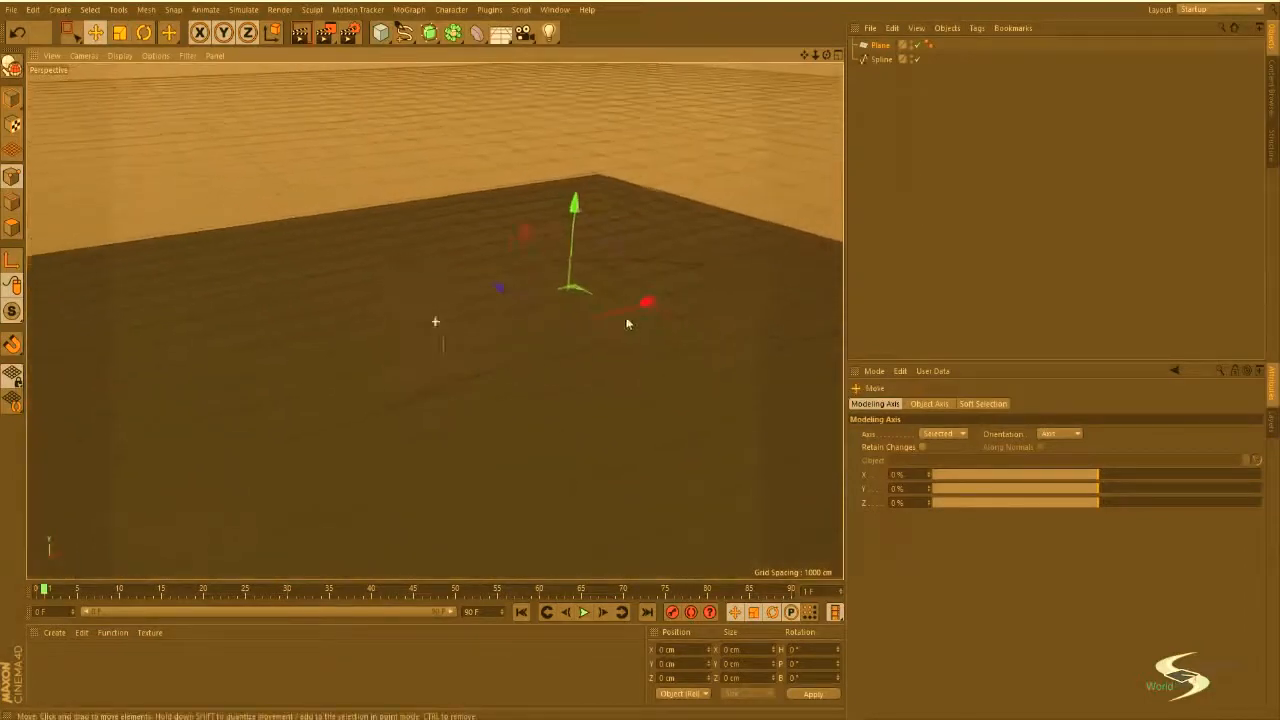
{"action": "left_click_drag", "start_coordinate": [556, 373], "coordinate": [600, 368], "text": "alt"}
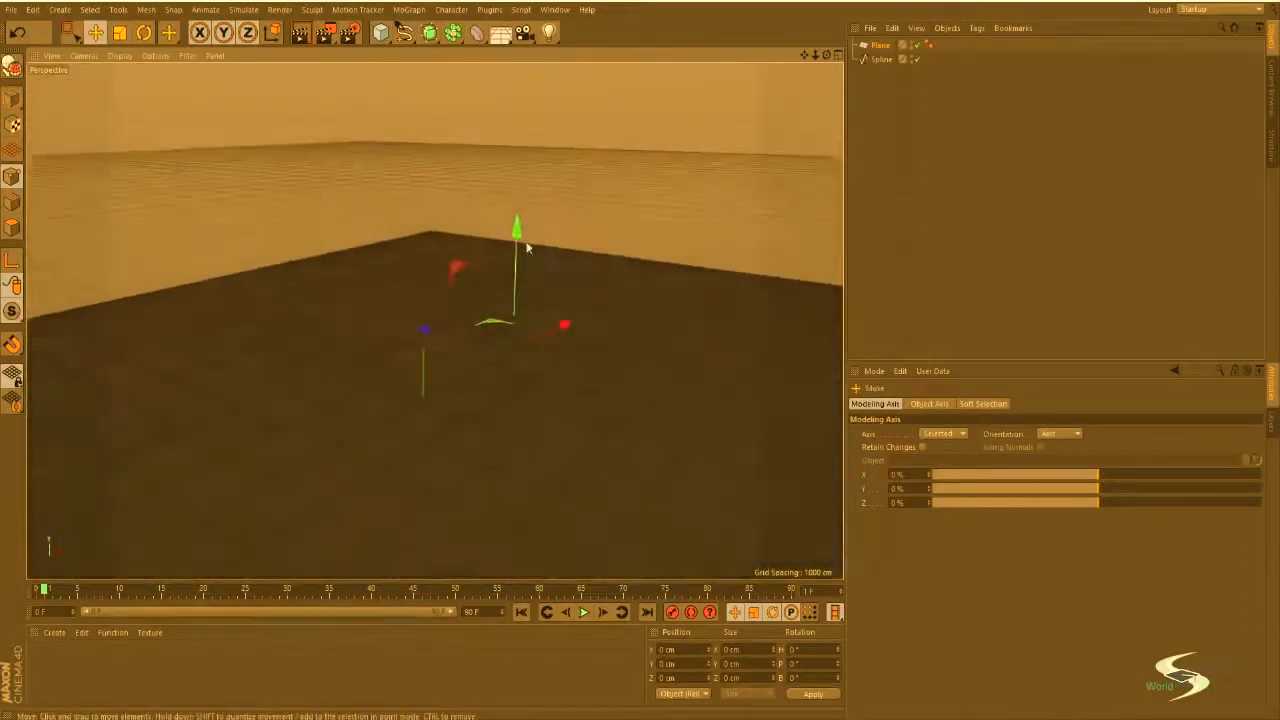
{"action": "left_click_drag", "start_coordinate": [518, 237], "coordinate": [518, 243]}
{"action": "left_click_drag", "start_coordinate": [701, 207], "coordinate": [767, 238], "text": "alt"}
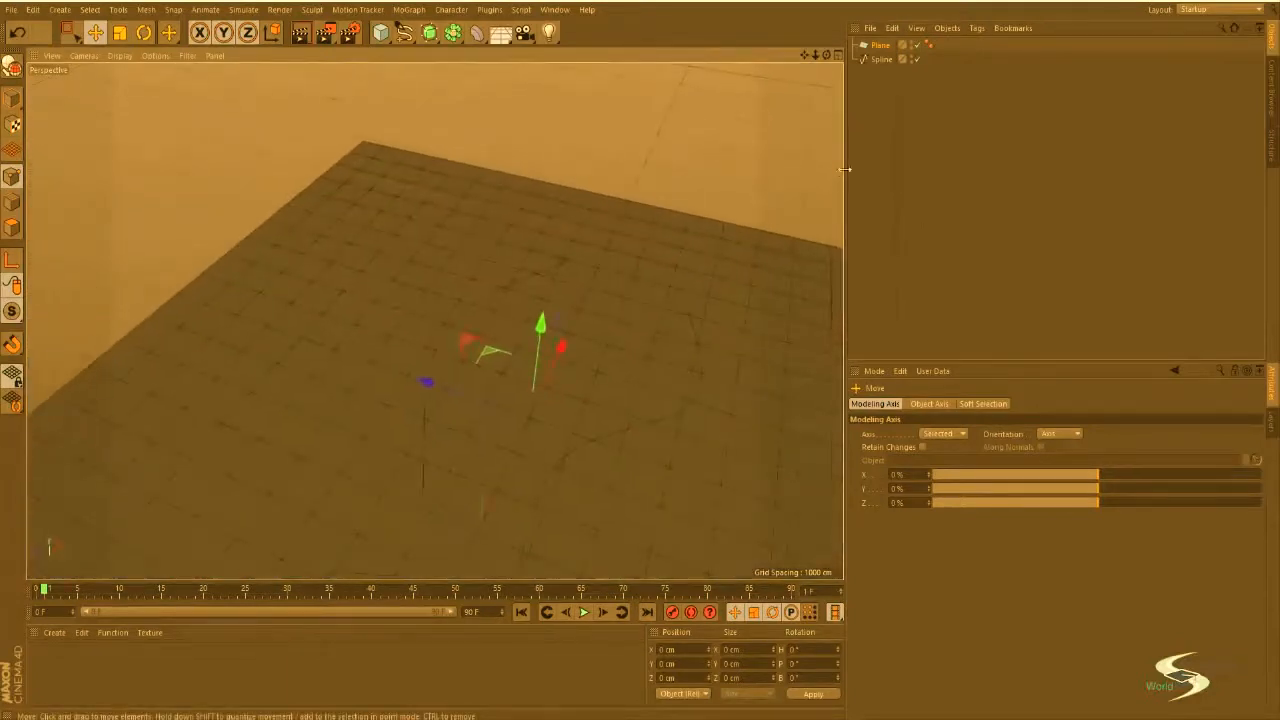
Step: Select all points of the winding spline and scale them flat to zero height along the Y axis
{"action": "left_click_drag", "start_coordinate": [626, 263], "coordinate": [568, 314], "text": "alt"}
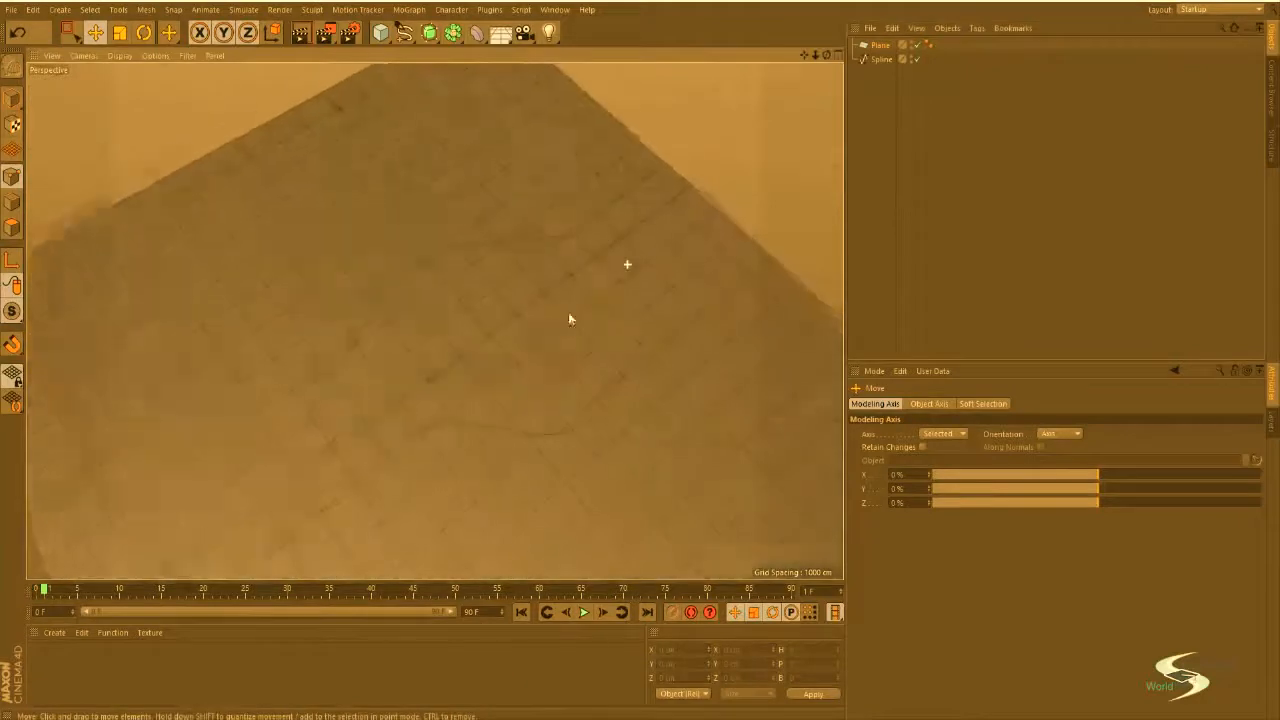
{"action": "left_click_drag", "start_coordinate": [434, 320], "coordinate": [812, 120], "text": "alt"}
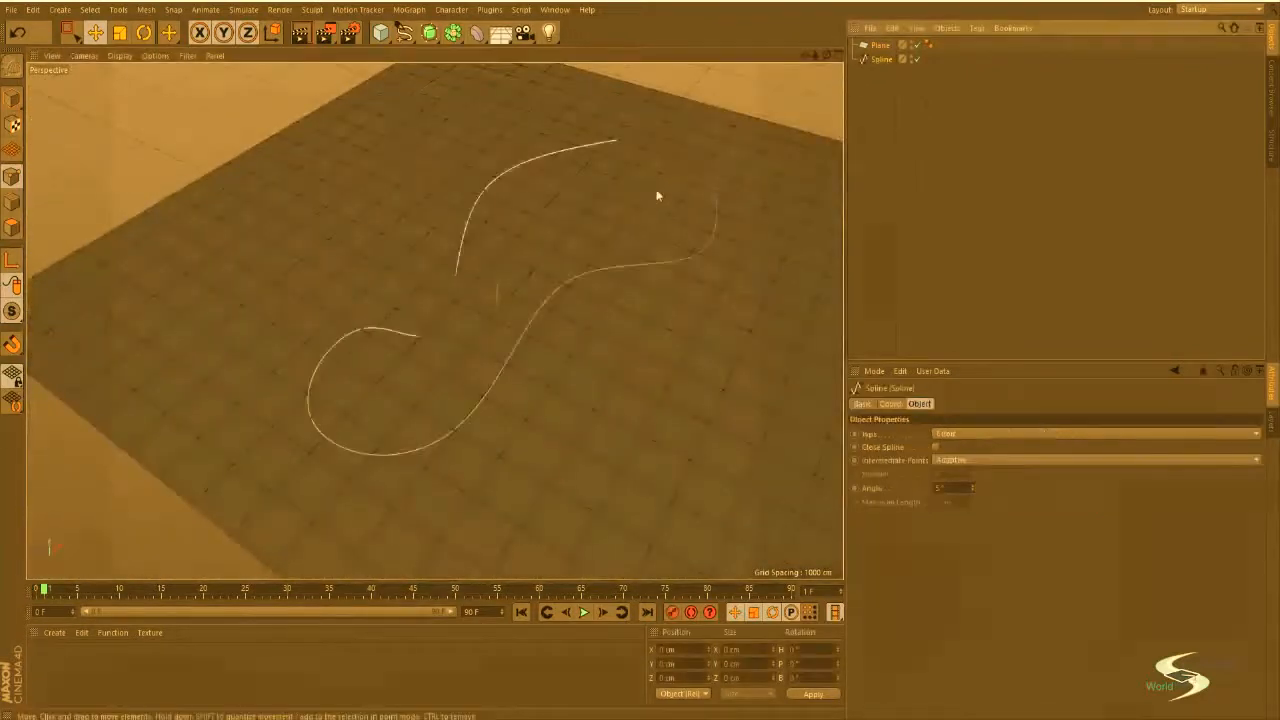
{"action": "left_click_drag", "start_coordinate": [654, 194], "coordinate": [548, 265], "text": "alt"}
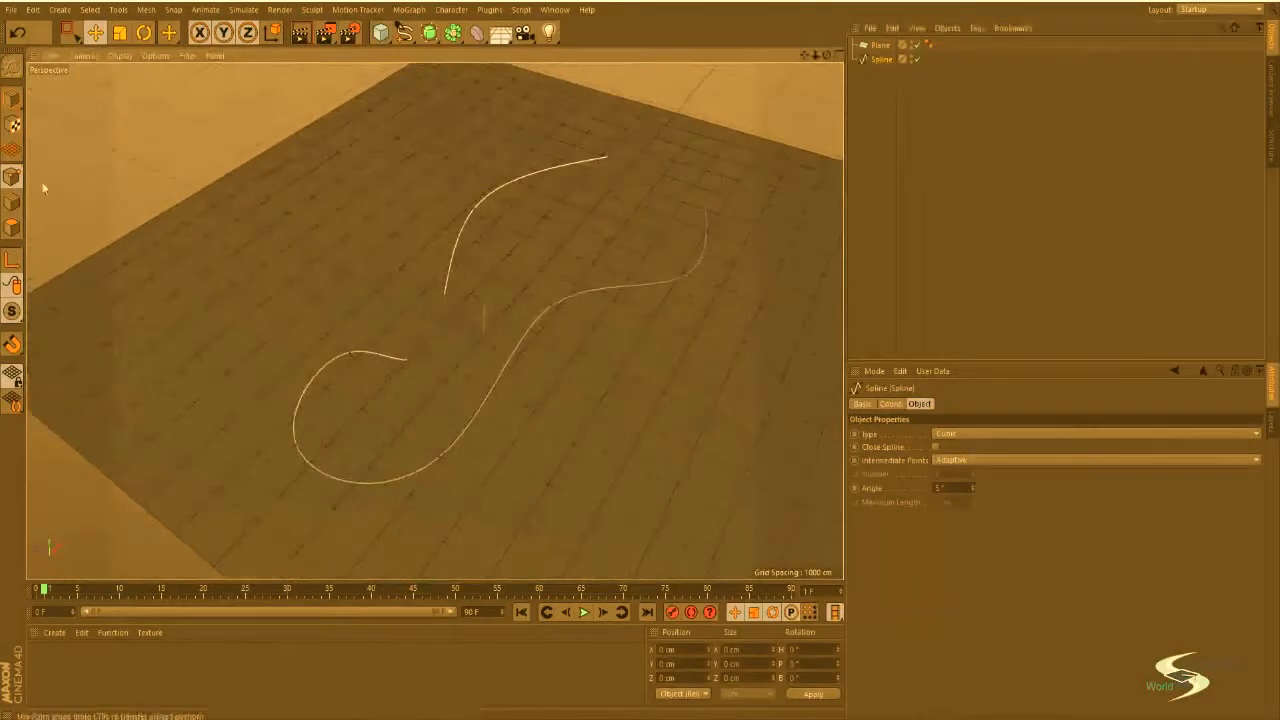
{"action": "key", "text": "0"}
{"action": "left_click_drag", "start_coordinate": [185, 108], "coordinate": [846, 578]}
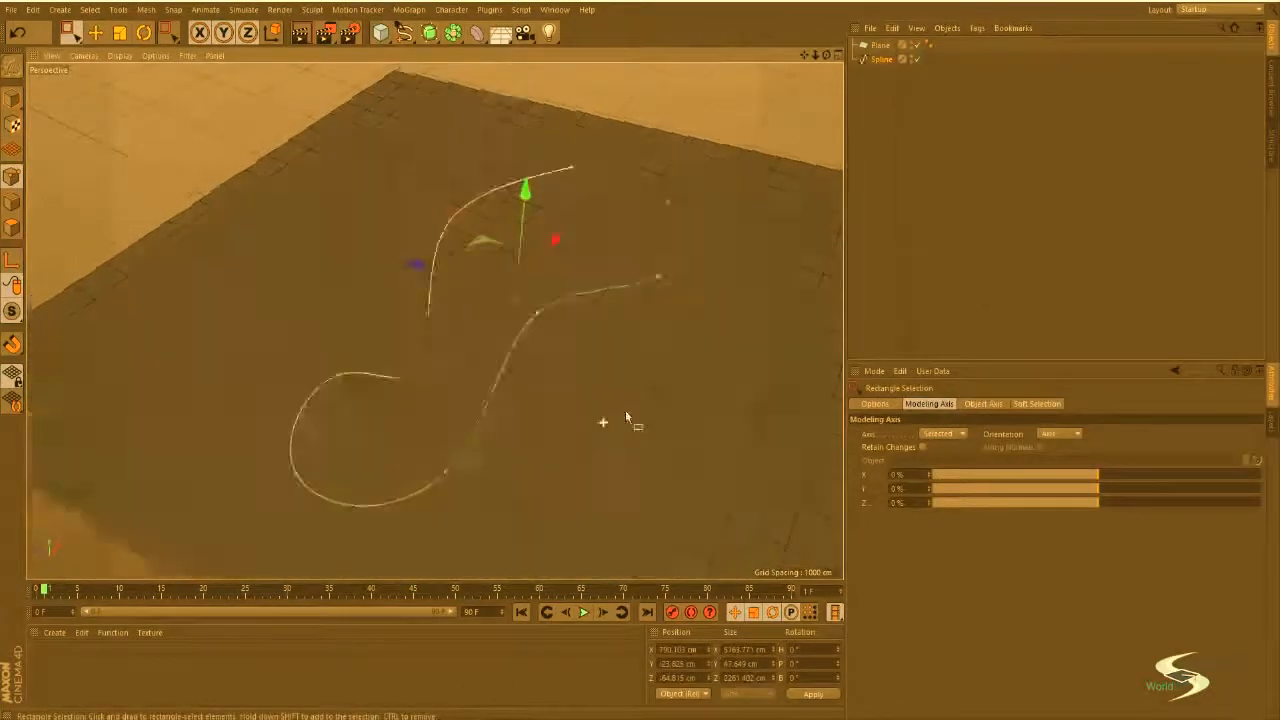
{"action": "left_click_drag", "start_coordinate": [625, 417], "coordinate": [599, 372], "text": "alt"}
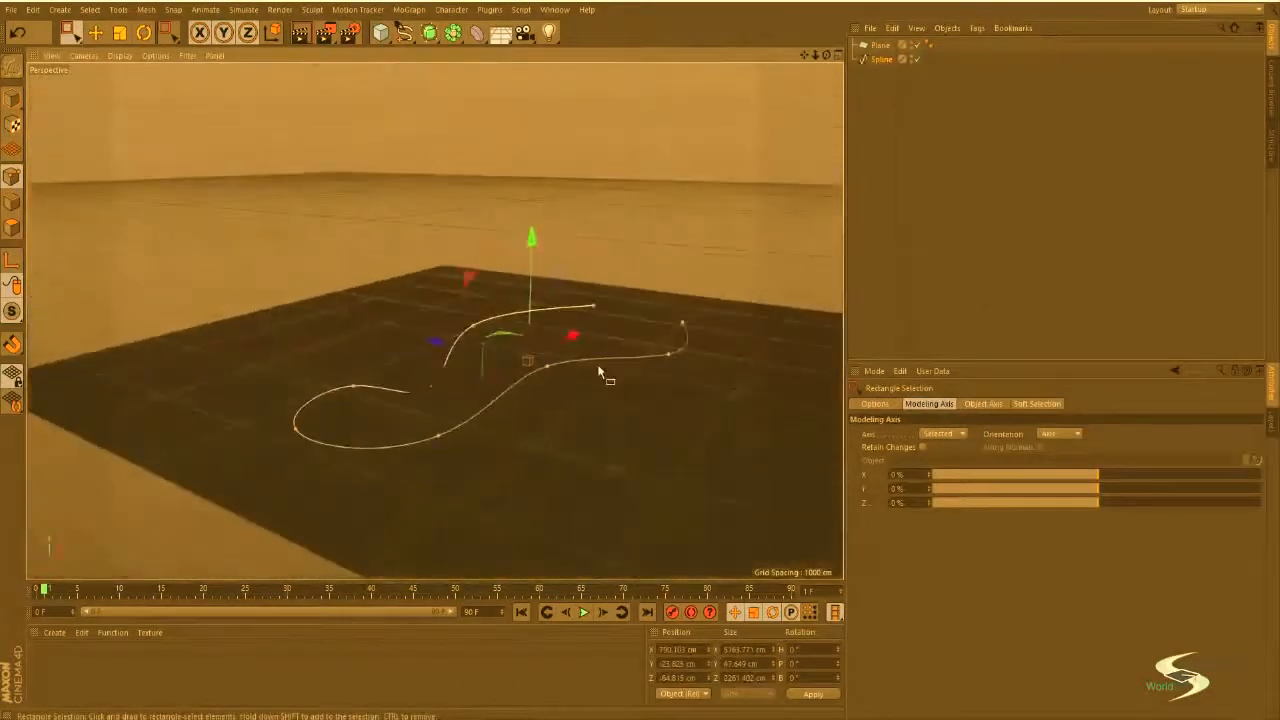
{"action": "key", "text": "t"}
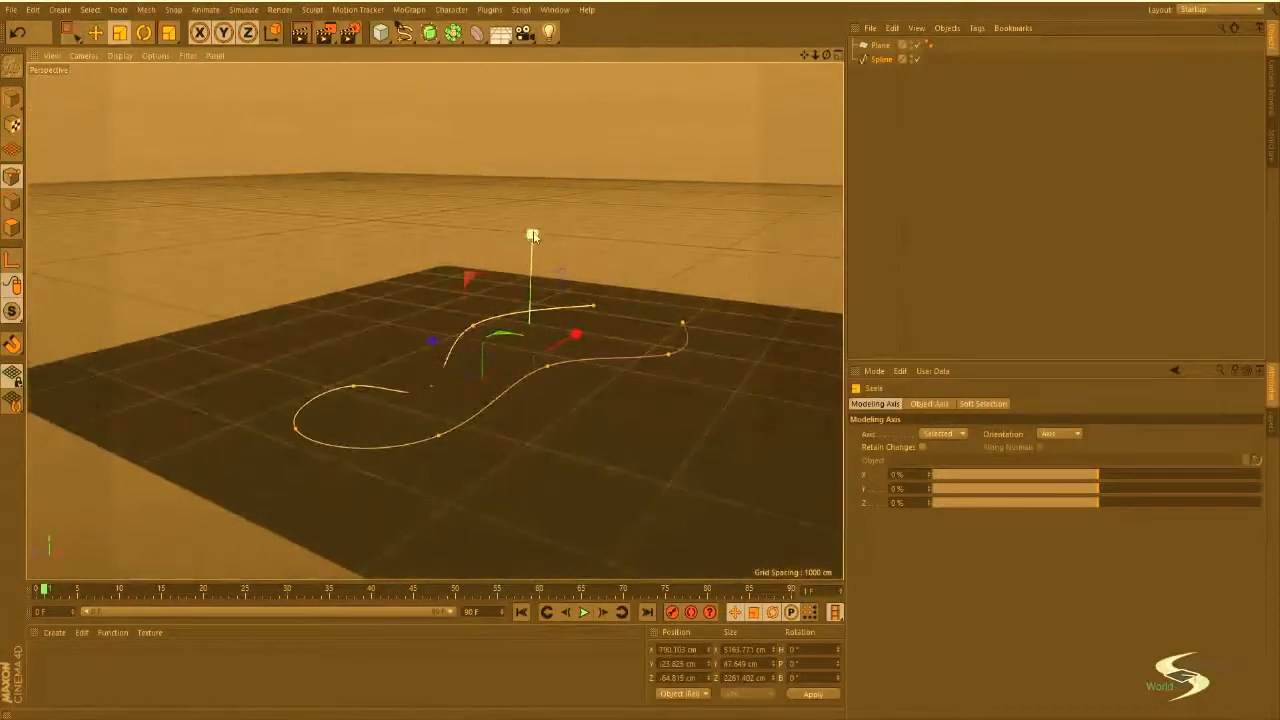
{"action": "left_click_drag", "start_coordinate": [533, 232], "coordinate": [519, 368]}
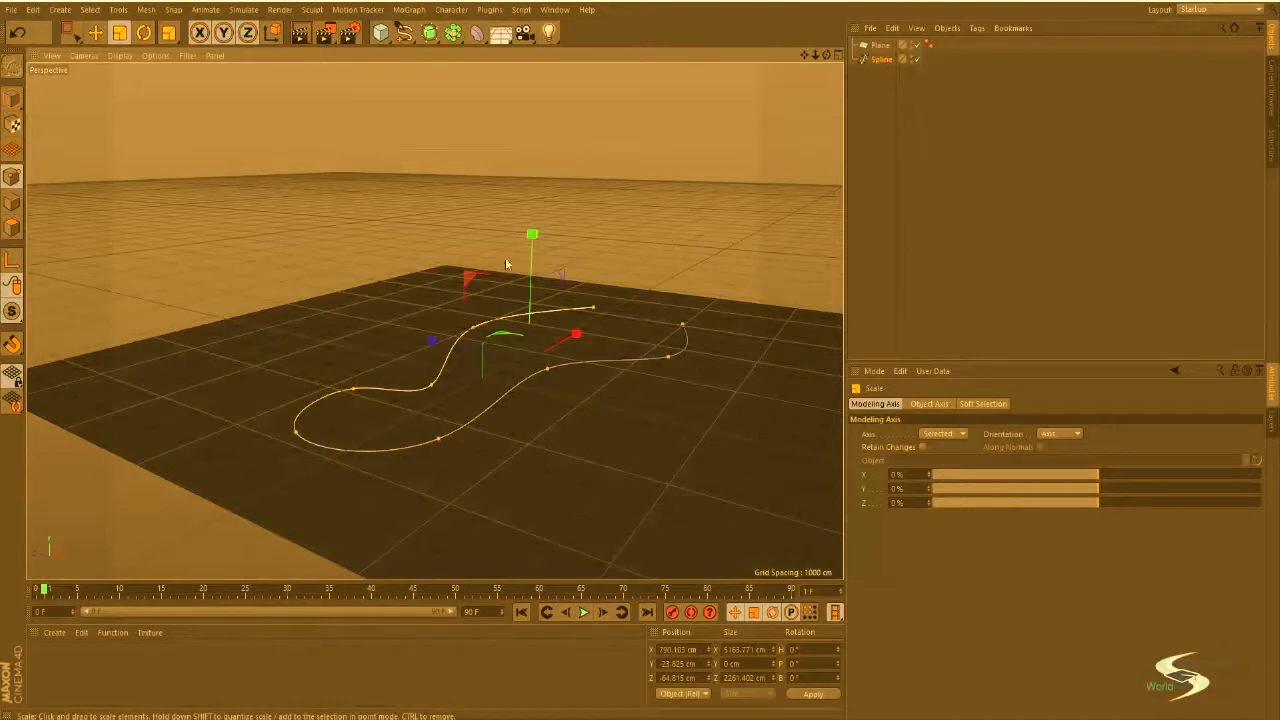
Step: Raise the flattened spline points slightly along the Y axis so the curve lies close to the plane's surface
{"action": "left_click_drag", "start_coordinate": [590, 351], "coordinate": [616, 292], "text": "alt"}
{"action": "key", "text": "e"}
{"action": "left_click_drag", "start_coordinate": [513, 206], "coordinate": [514, 204]}
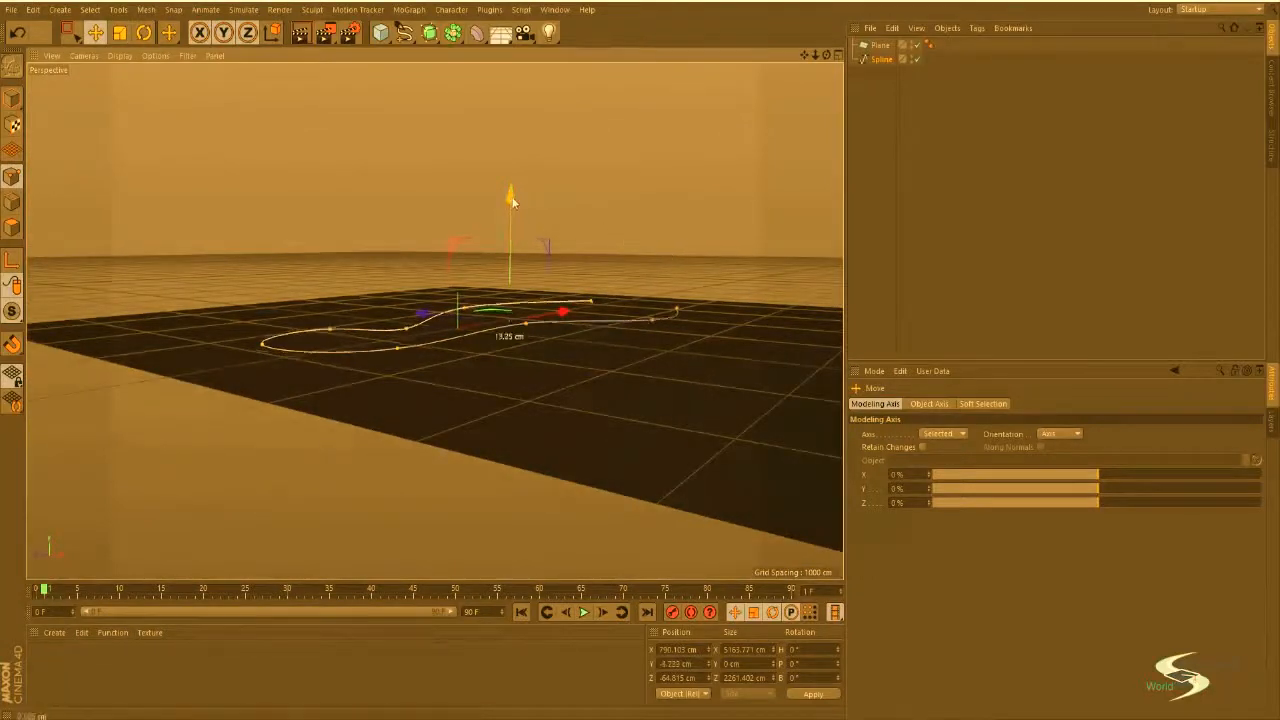
{"action": "left_click", "coordinate": [774, 234]}
{"action": "left_click_drag", "start_coordinate": [610, 330], "coordinate": [545, 303], "text": "alt"}
{"action": "left_click", "coordinate": [877, 60]}
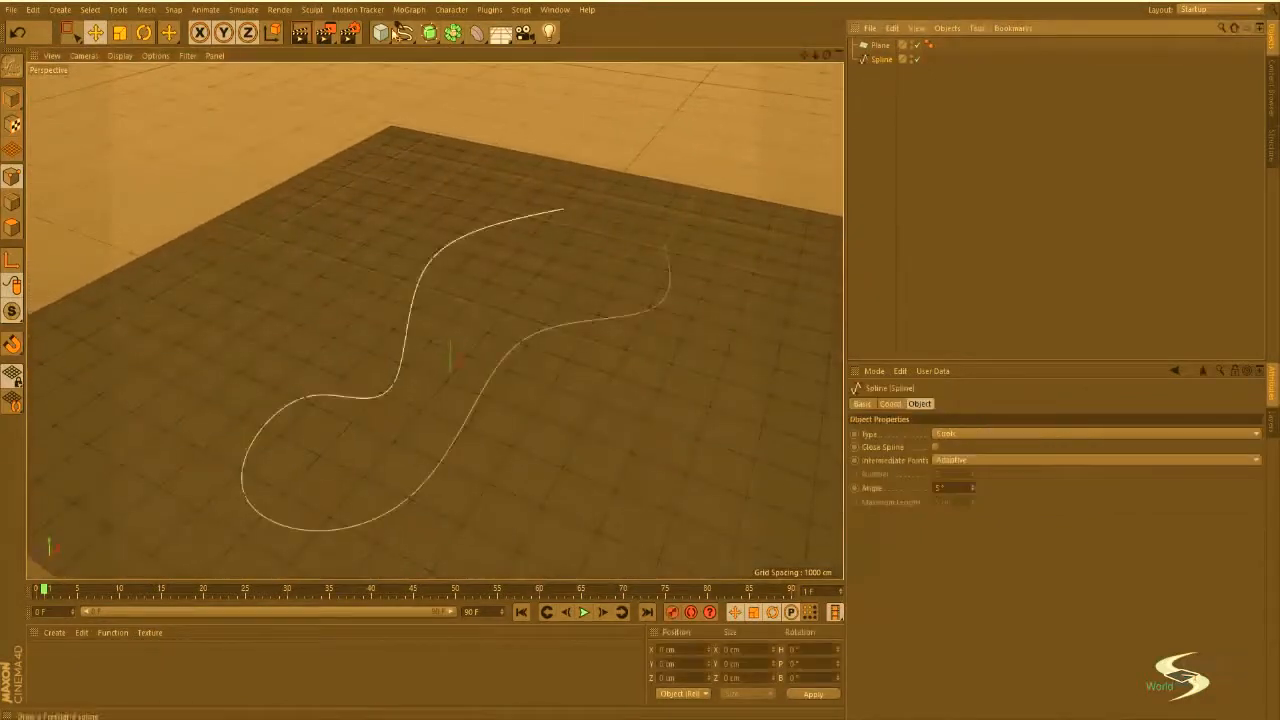
Step: Add a Sweep object and nest a new Circle spline and the winding spline inside it, with the Circle first
{"action": "left_click_drag", "start_coordinate": [429, 33], "coordinate": [493, 100]}
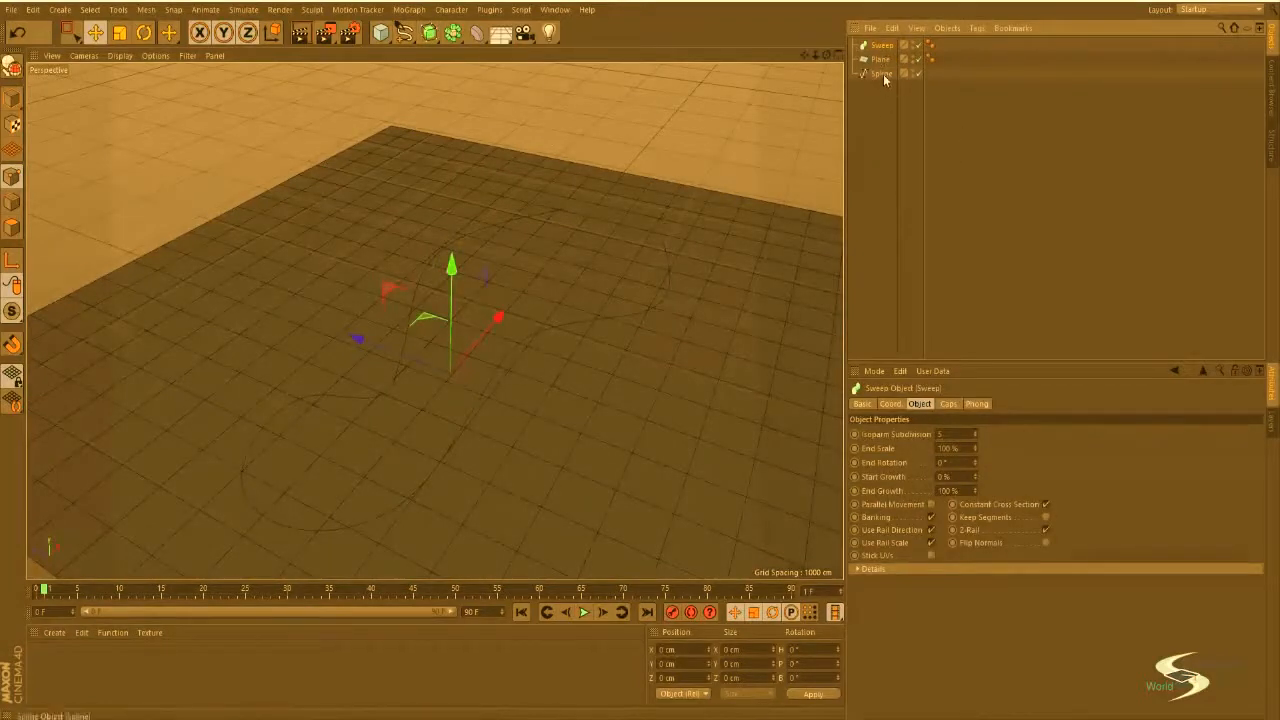
{"action": "left_click_drag", "start_coordinate": [883, 47], "coordinate": [881, 53]}
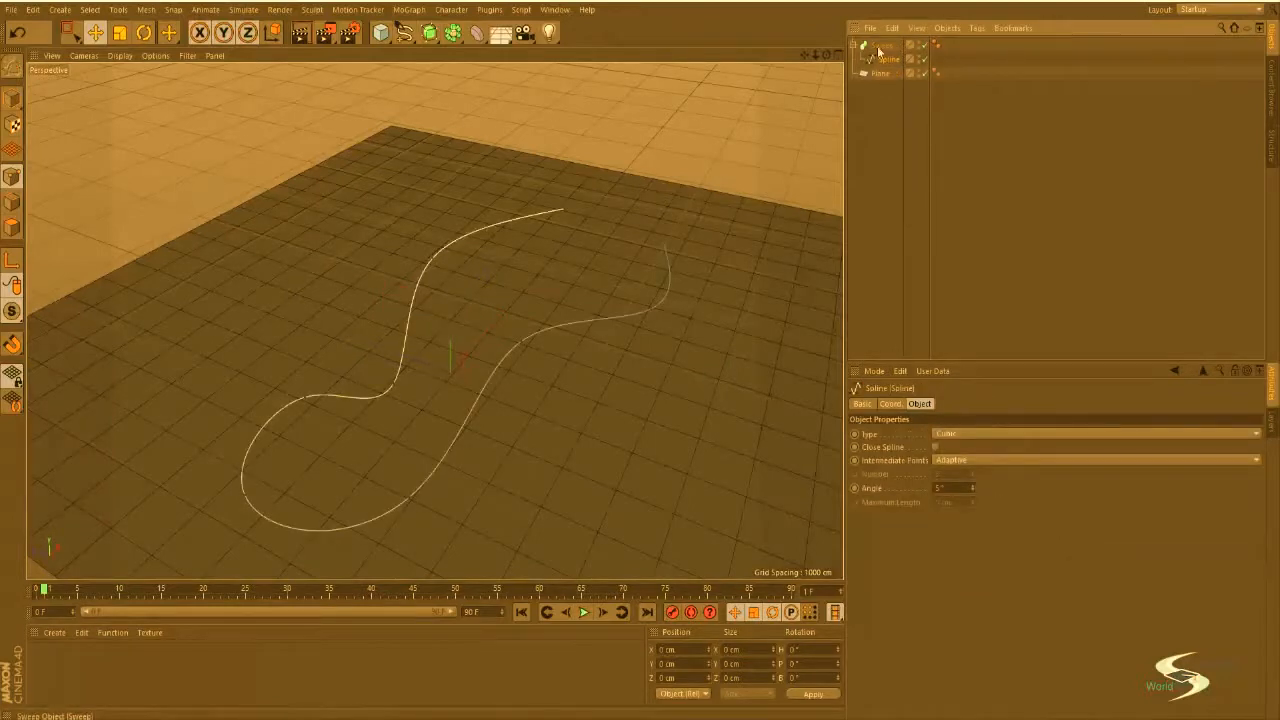
{"action": "left_click", "coordinate": [404, 33]}
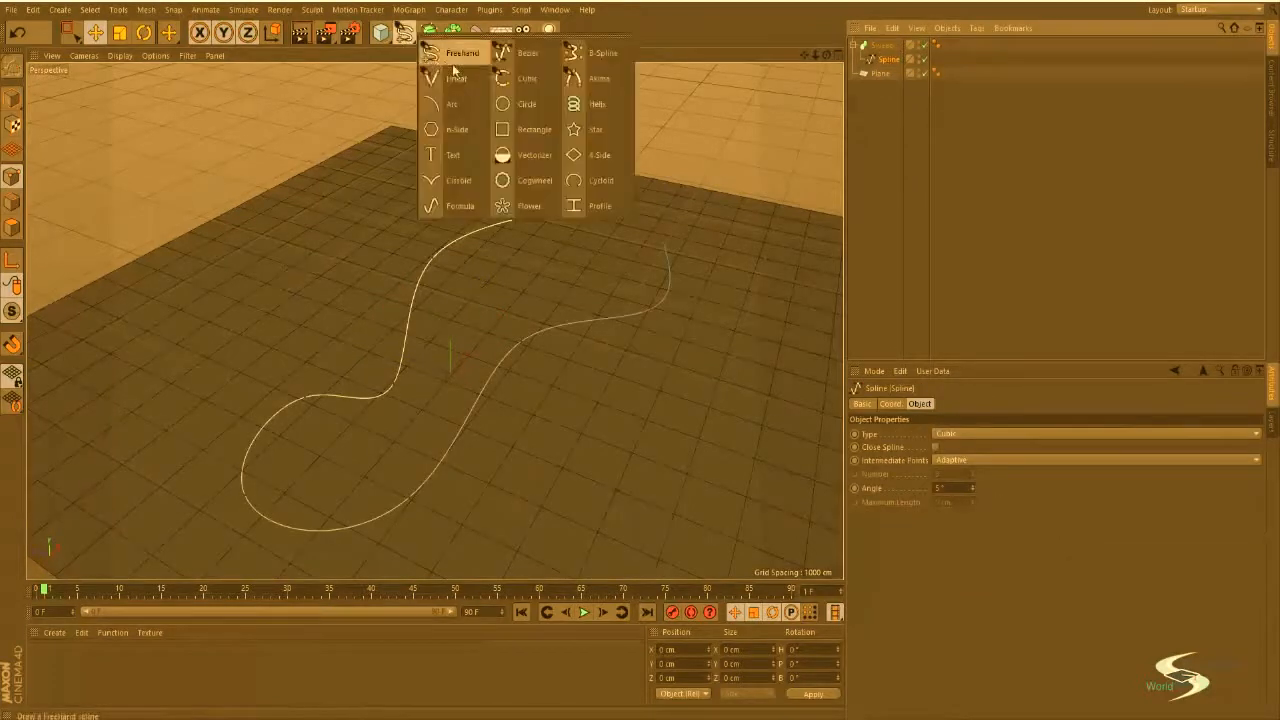
{"action": "left_click", "coordinate": [521, 110]}
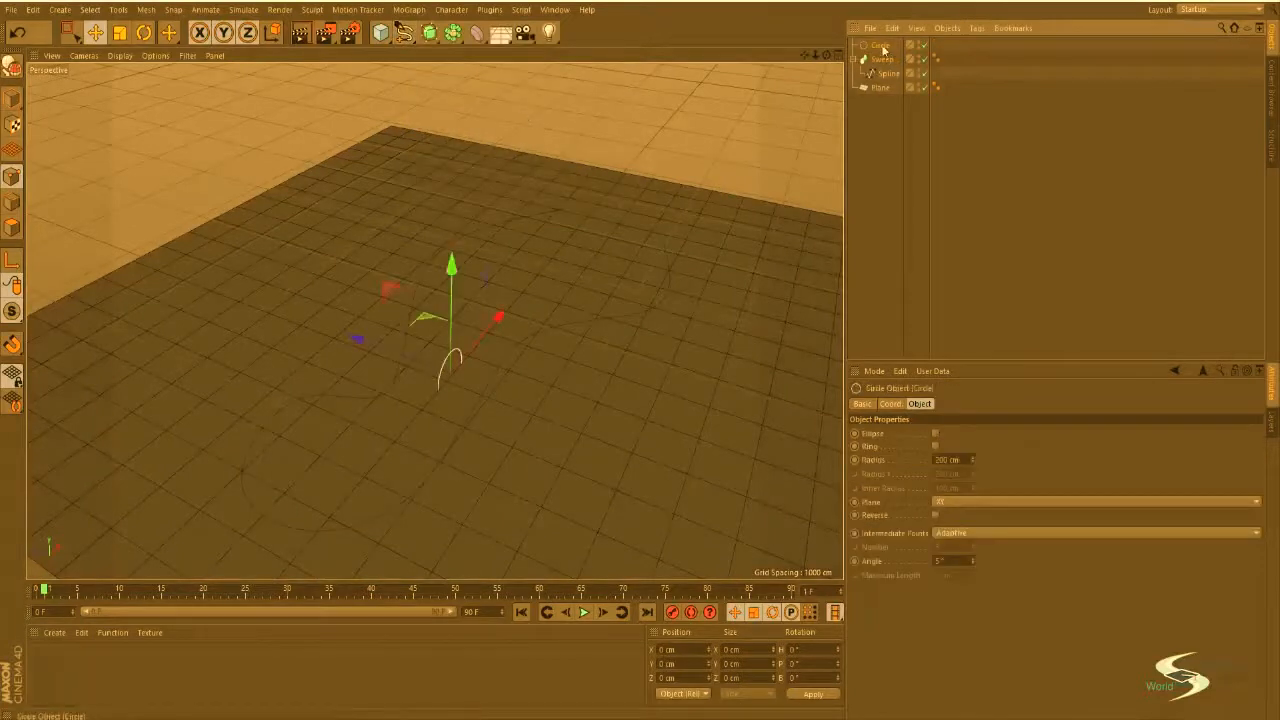
{"action": "left_click_drag", "start_coordinate": [881, 64], "coordinate": [880, 67]}
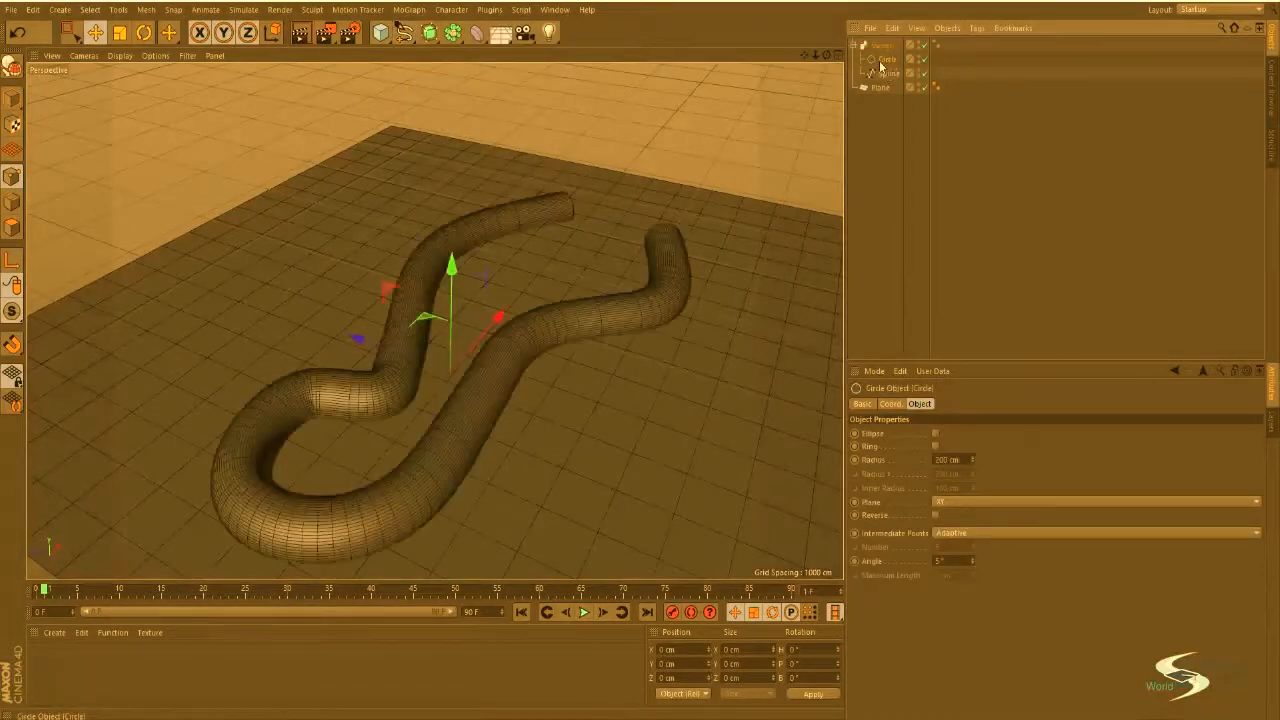
{"action": "left_click", "coordinate": [881, 130]}
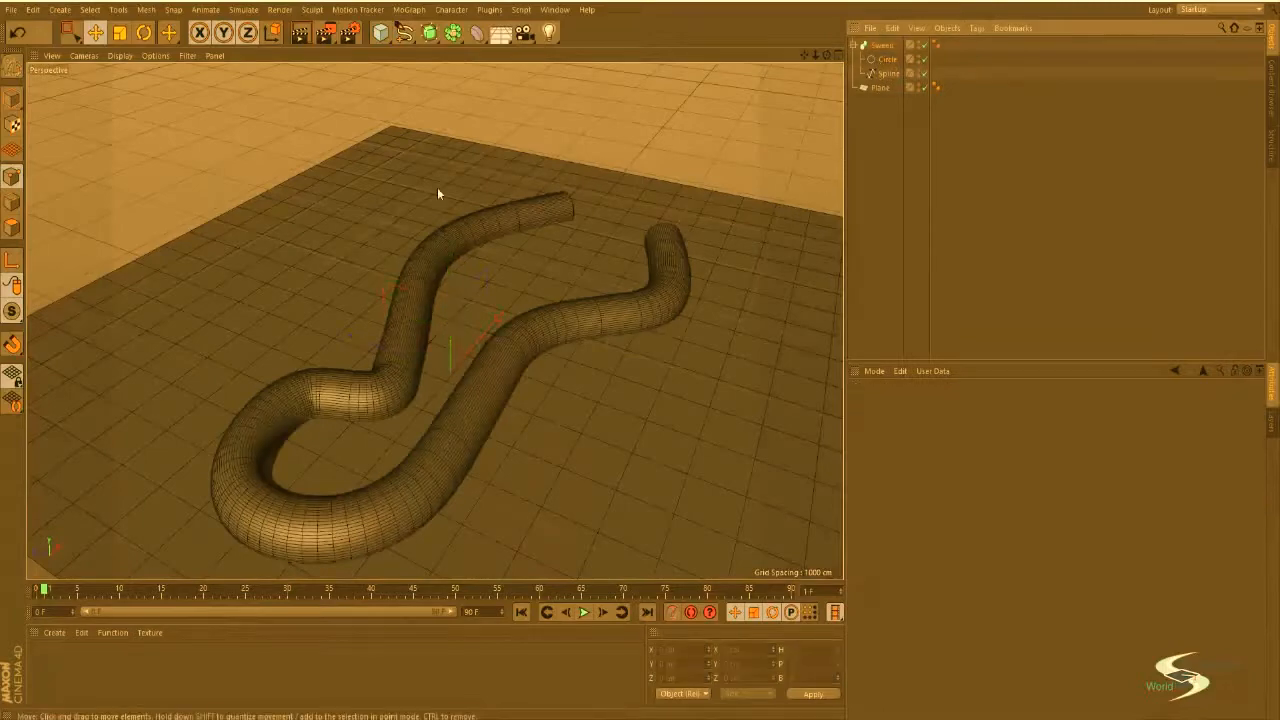
{"action": "left_click_drag", "start_coordinate": [437, 190], "coordinate": [402, 277], "text": "alt"}
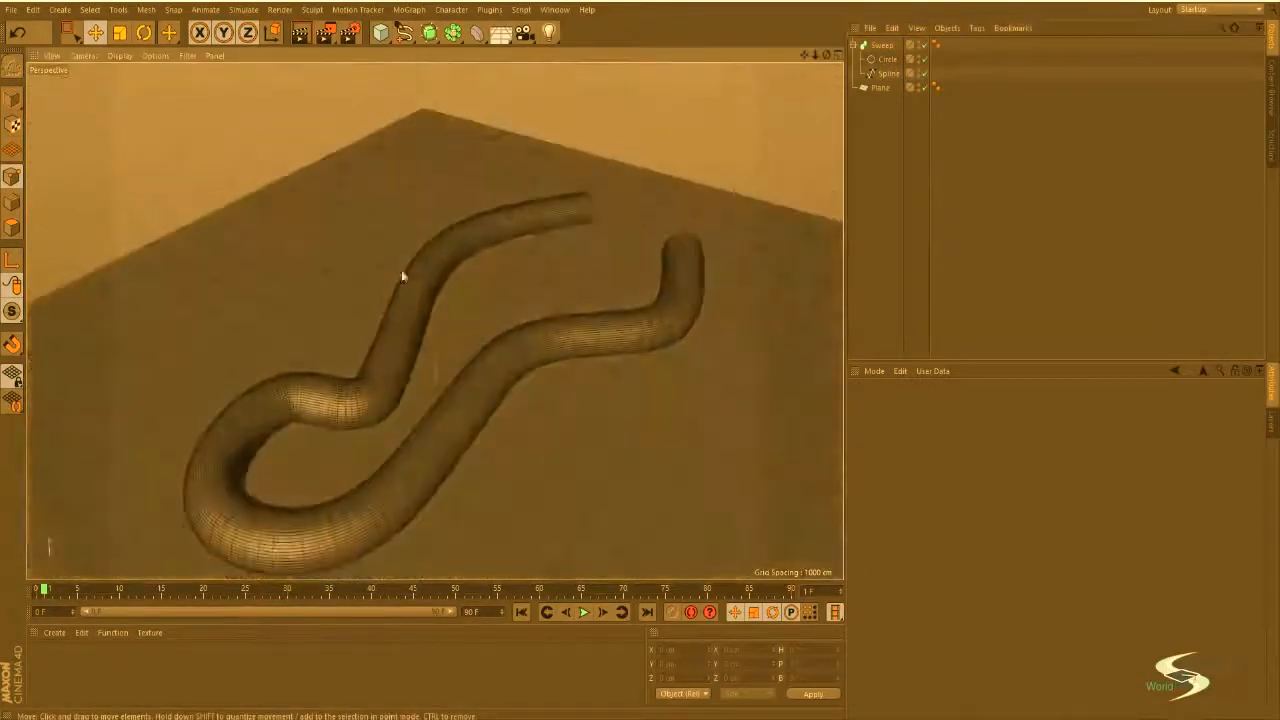
Step: Reduce the Circle profile's radius to about 25 cm to make the swept tube thin
{"action": "left_click", "coordinate": [882, 60]}
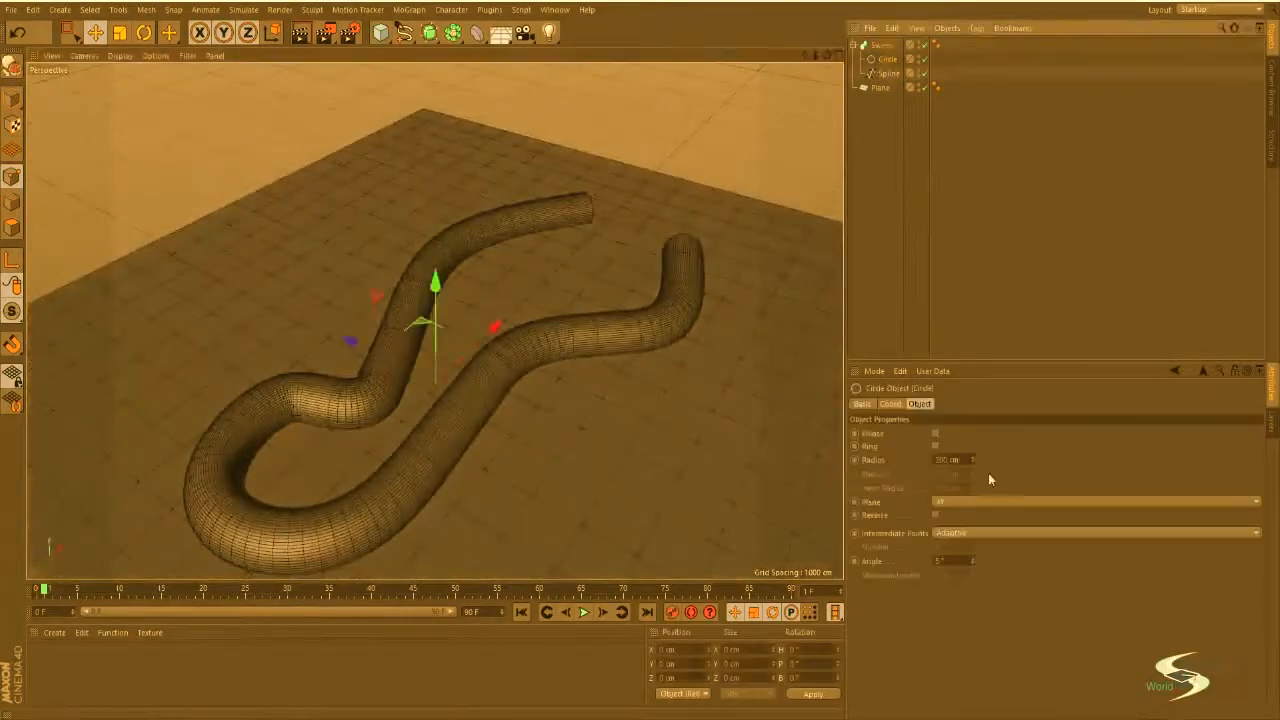
{"action": "left_click_drag", "start_coordinate": [971, 461], "coordinate": [971, 562]}
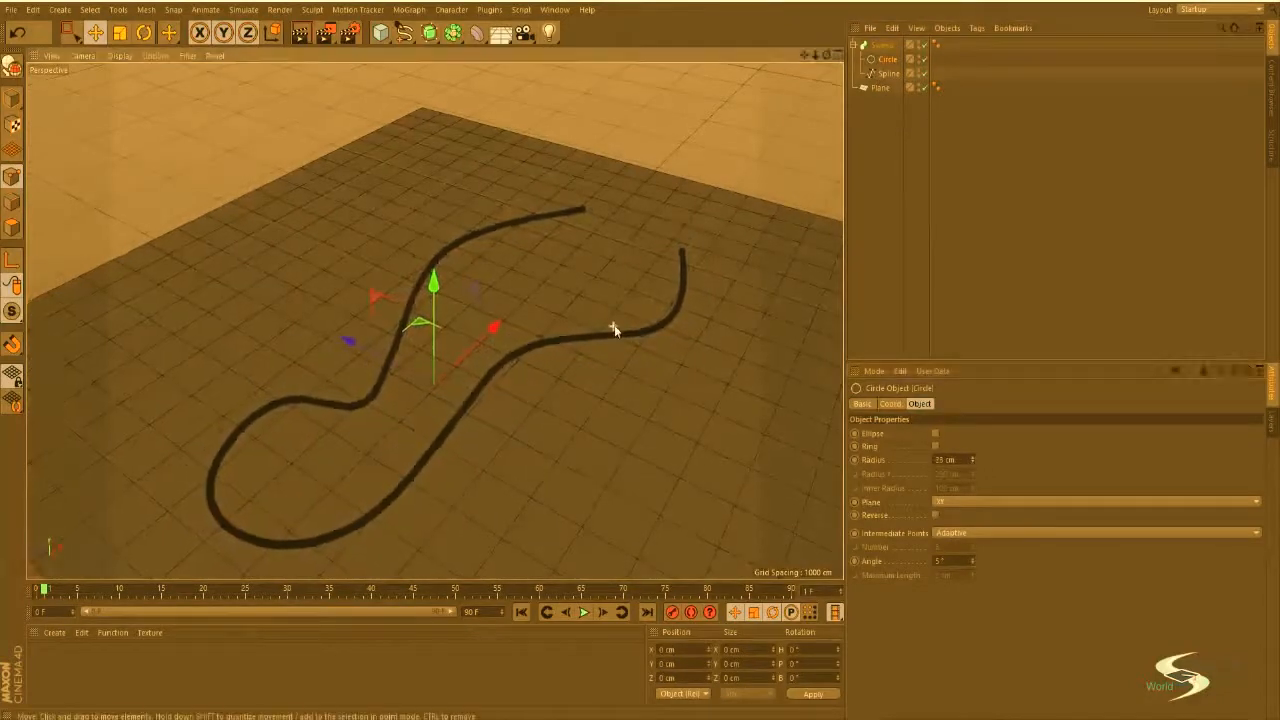
{"action": "right_click_drag", "start_coordinate": [614, 325], "coordinate": [840, 314], "text": "alt"}
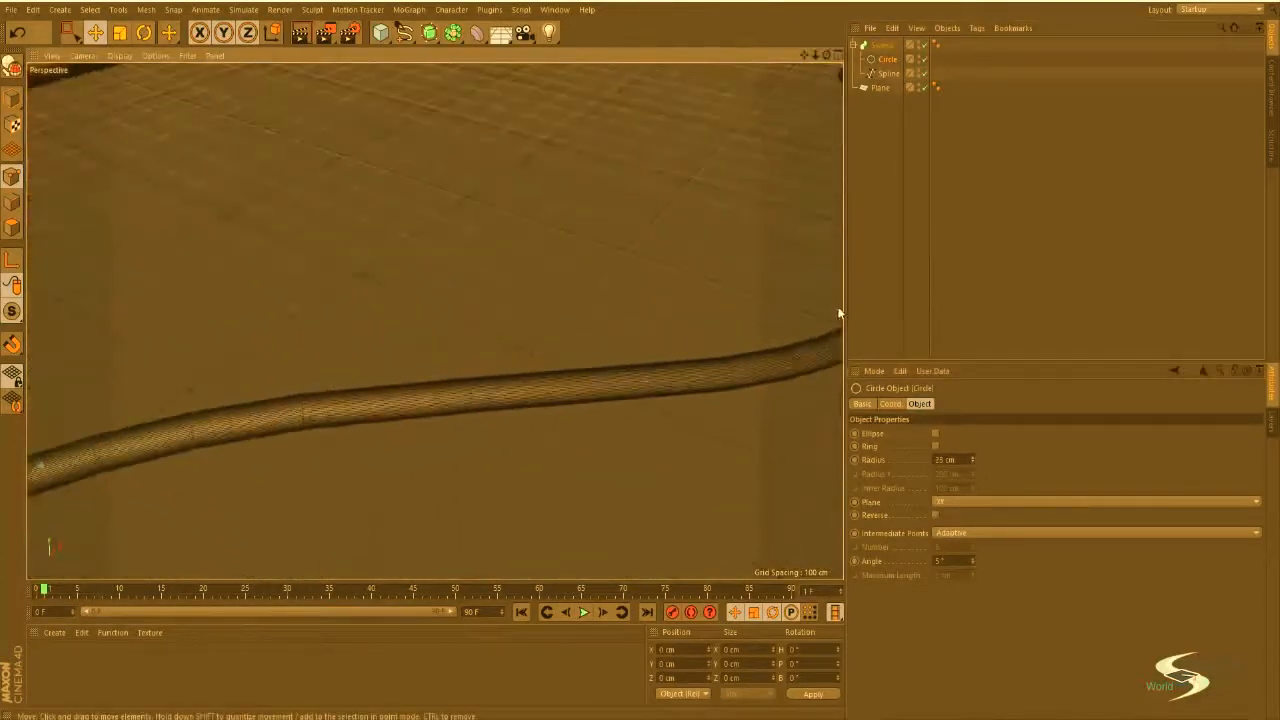
Step: Set the Circle's intermediate points to Uniform and lower their number to reduce the tube's mesh density
{"action": "left_click", "coordinate": [883, 45]}
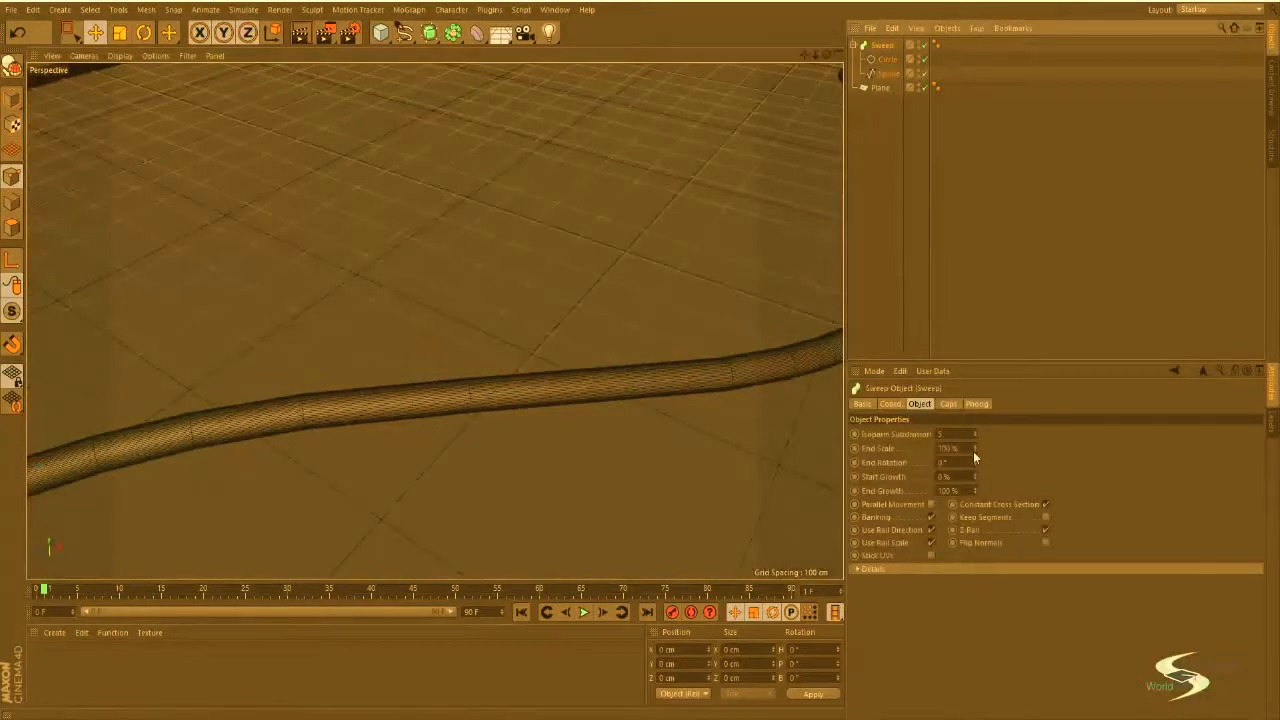
{"action": "left_click", "coordinate": [887, 60]}
{"action": "left_click", "coordinate": [948, 533]}
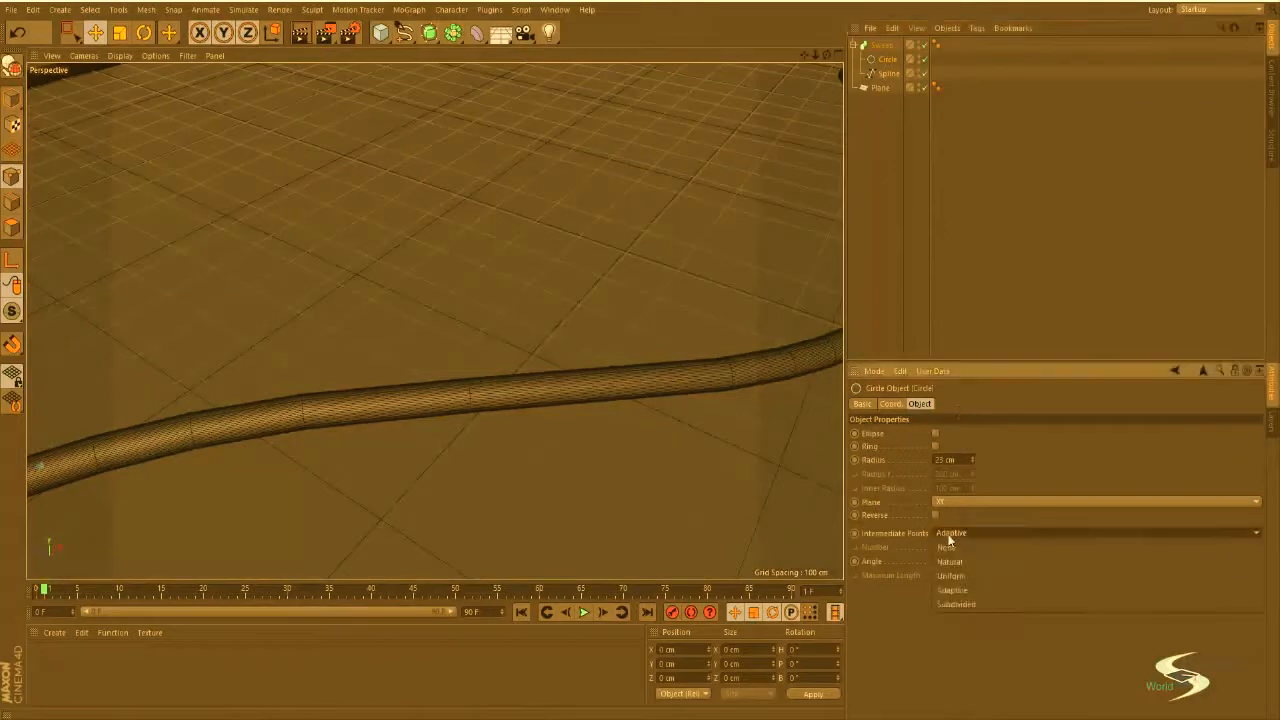
{"action": "left_click", "coordinate": [958, 571]}
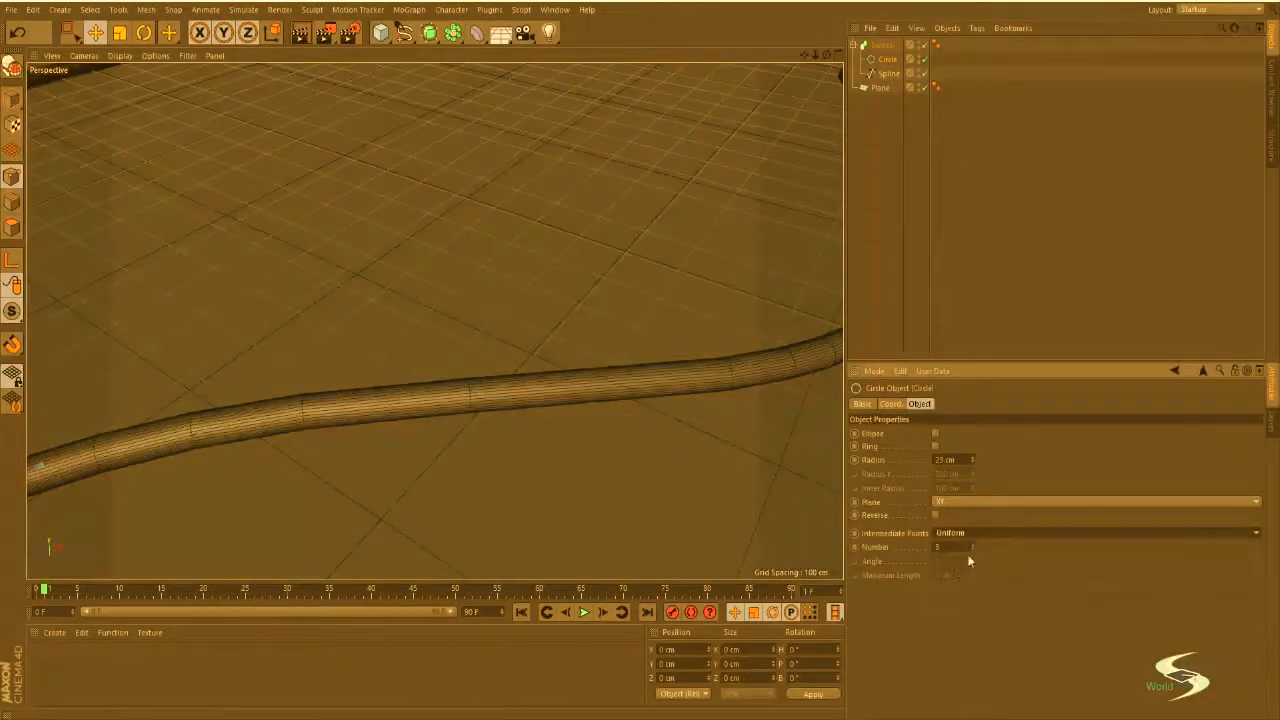
{"action": "left_click_drag", "start_coordinate": [974, 553], "coordinate": [974, 580]}
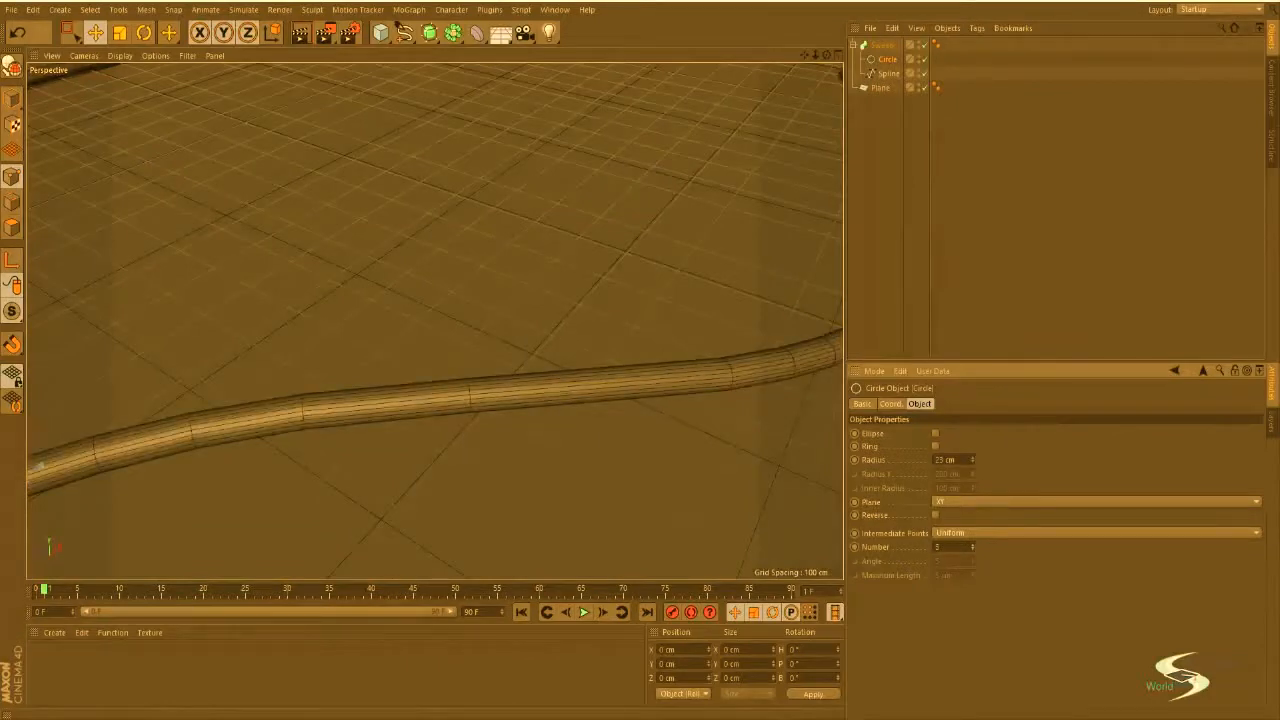
{"action": "left_click", "coordinate": [973, 550]}
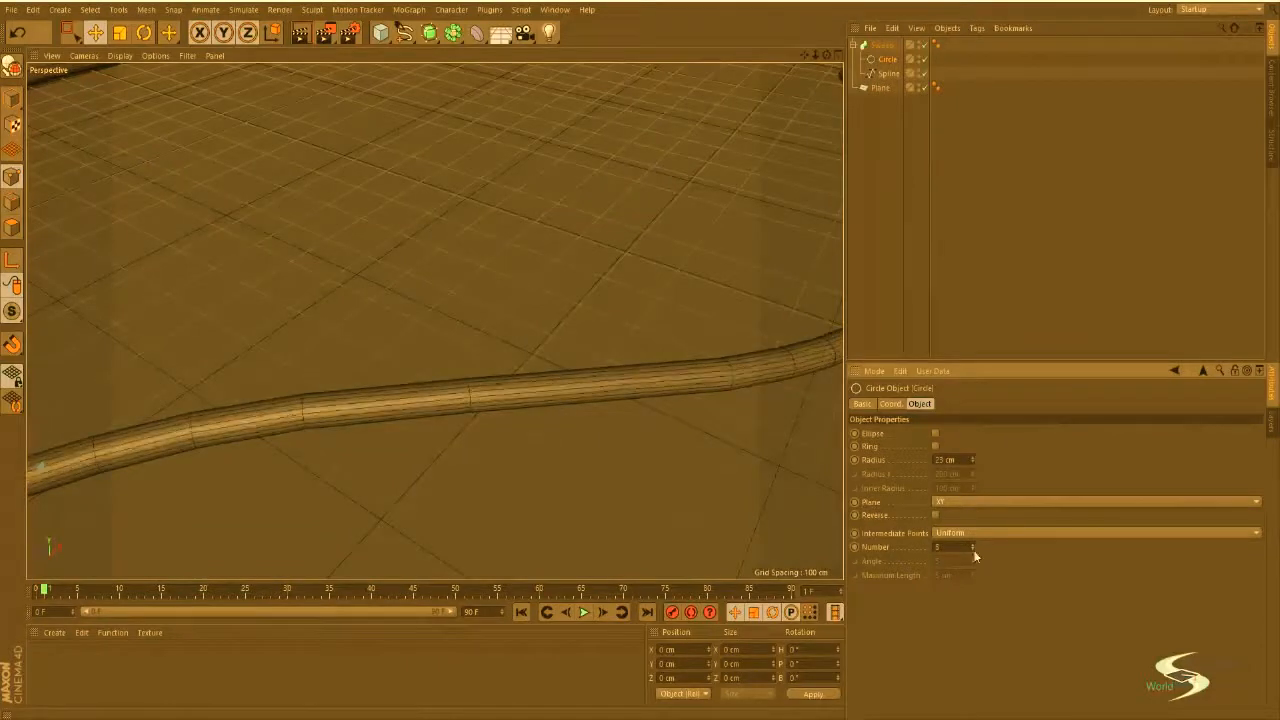
Step: Deselect the objects and switch the Perspective view's display to Gouraud Shading without lines
{"action": "right_click_drag", "start_coordinate": [531, 383], "coordinate": [357, 397], "text": "alt"}
{"action": "middle_click_drag", "start_coordinate": [435, 321], "coordinate": [608, 254], "text": "alt"}
{"action": "left_click", "coordinate": [861, 186]}
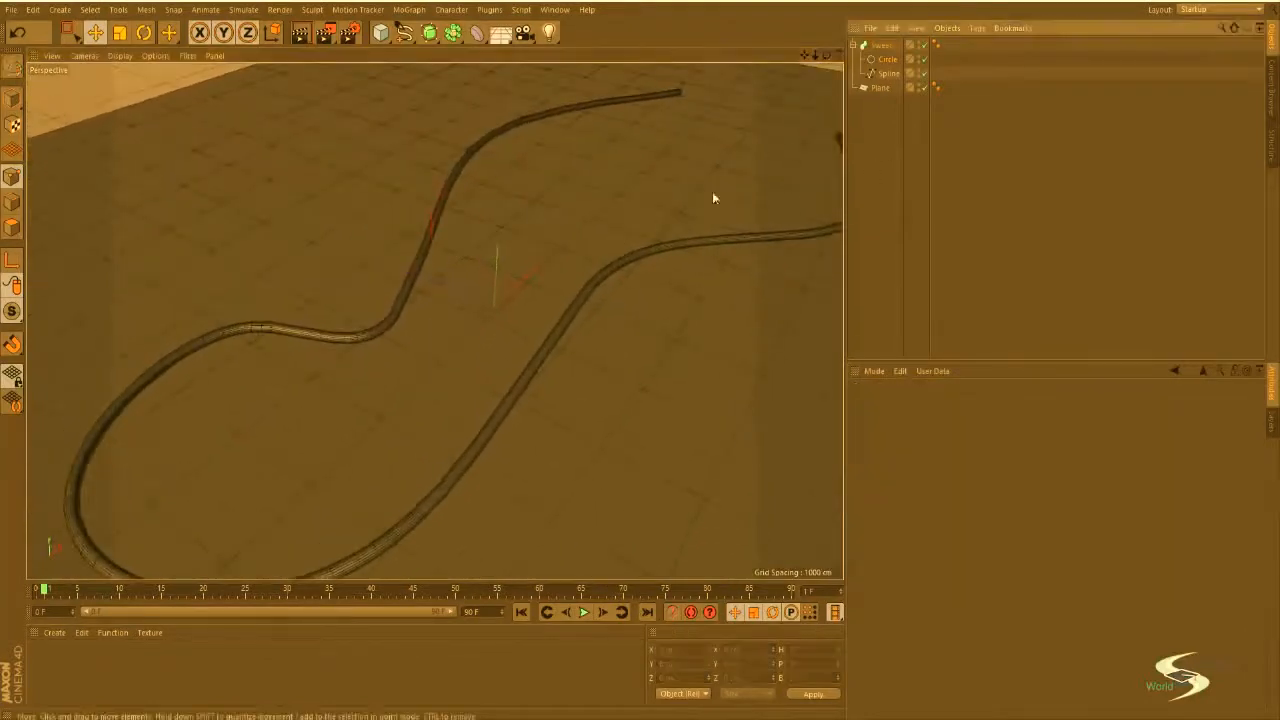
{"action": "right_click_drag", "start_coordinate": [605, 191], "coordinate": [554, 191], "text": "alt"}
{"action": "left_click", "coordinate": [120, 56]}
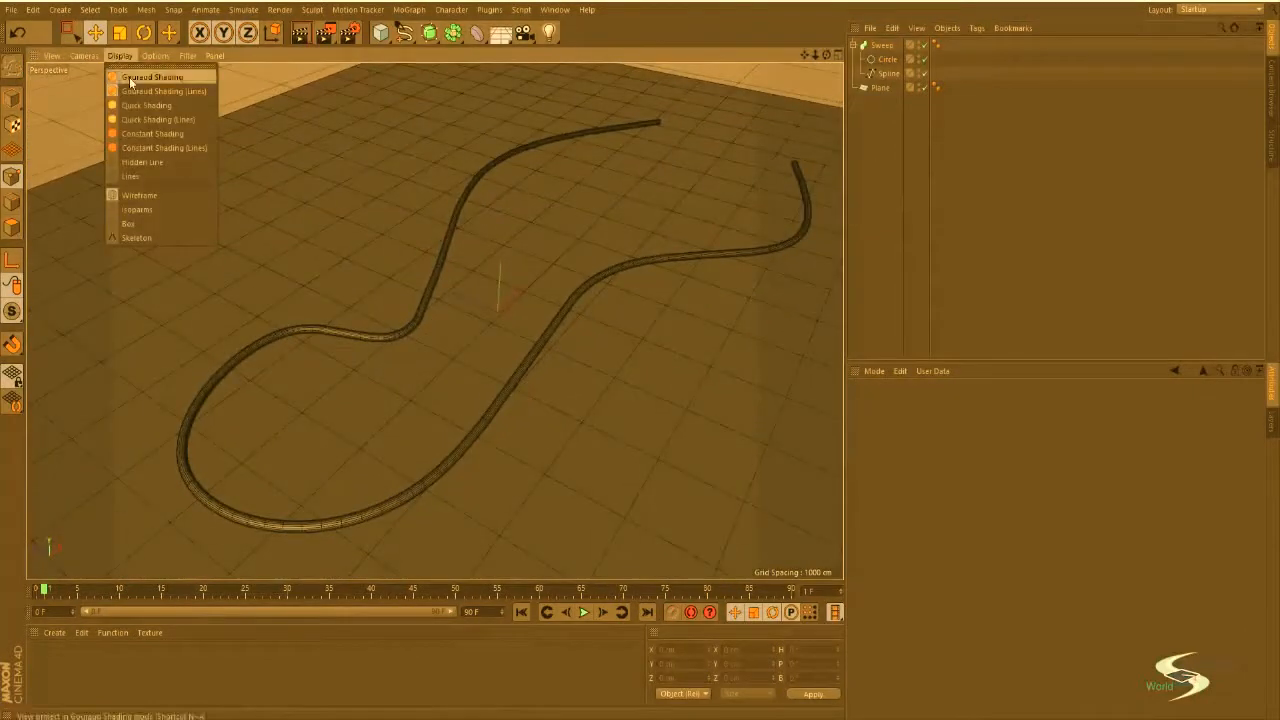
{"action": "left_click", "coordinate": [129, 77]}
{"action": "middle_click_drag", "start_coordinate": [630, 142], "coordinate": [596, 189], "text": "alt"}
{"action": "right_click_drag", "start_coordinate": [596, 189], "coordinate": [576, 183], "text": "alt"}
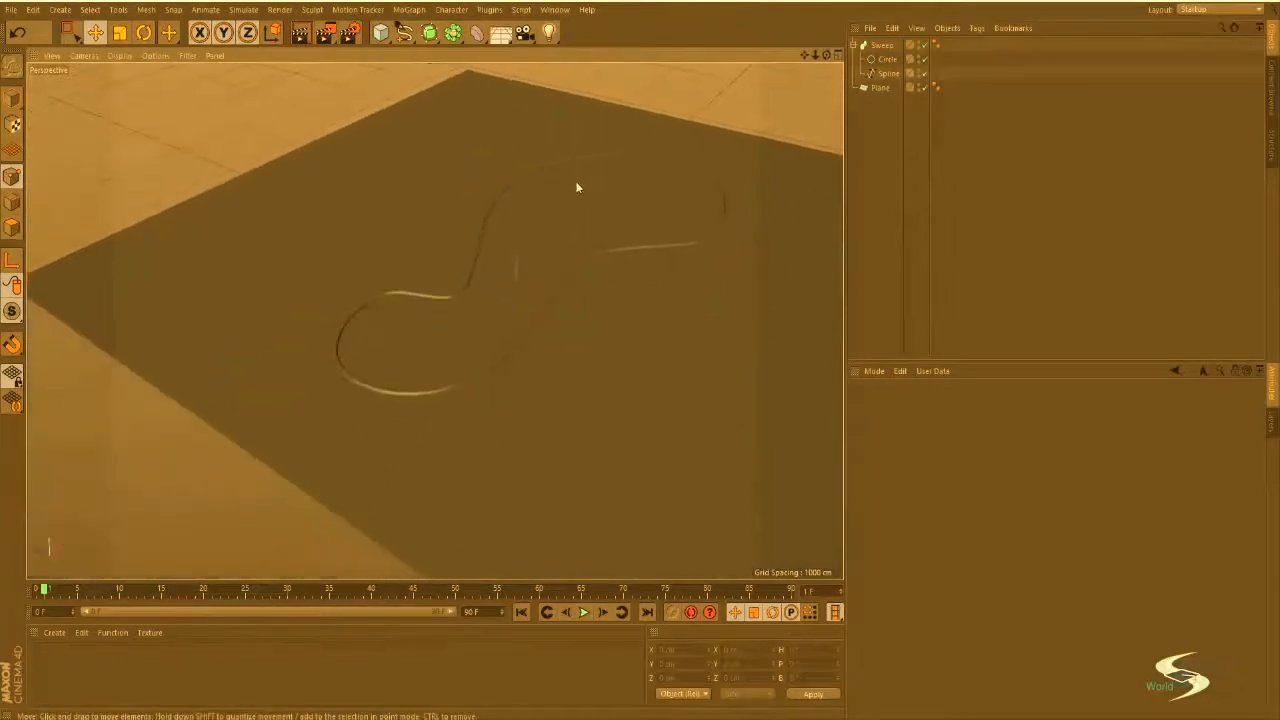
Step: Raise the Plane along the Y axis in the Front view until it meets the underside of the swept tube, and return to Perspective
{"action": "middle_click", "coordinate": [576, 183]}
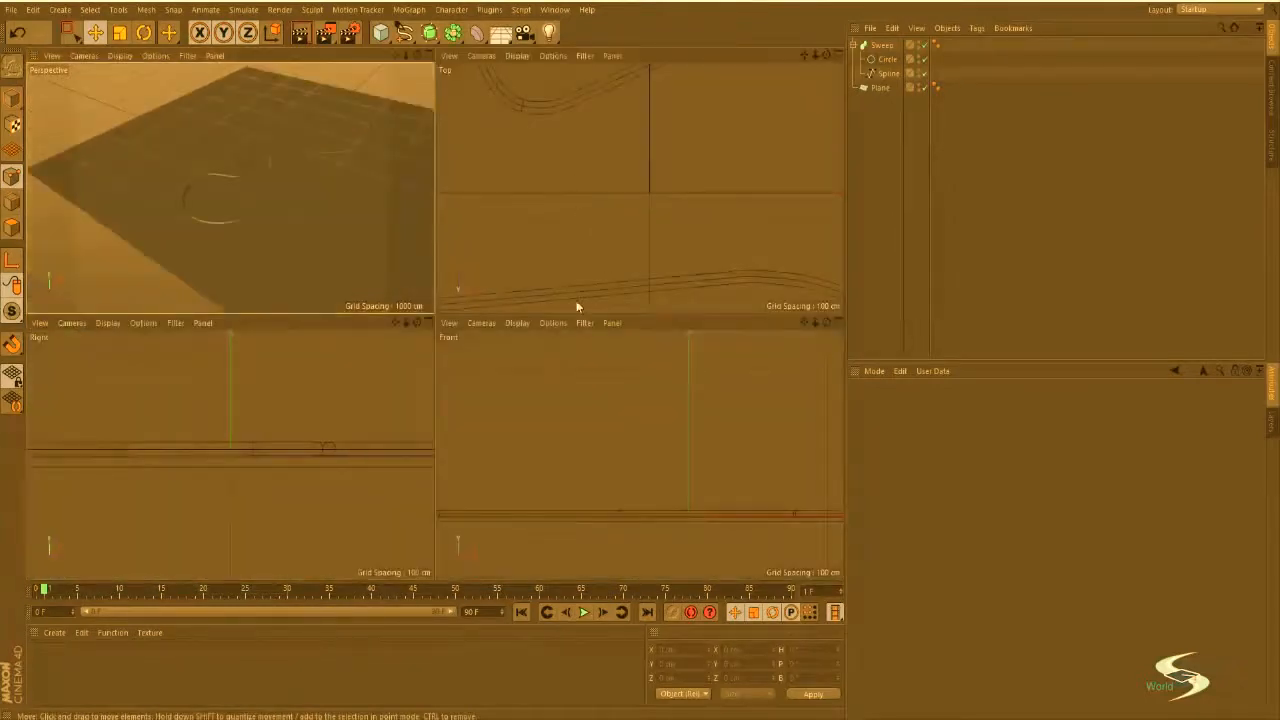
{"action": "middle_click", "coordinate": [576, 394]}
{"action": "right_click_drag", "start_coordinate": [591, 371], "coordinate": [546, 414], "text": "alt"}
{"action": "middle_click_drag", "start_coordinate": [546, 414], "coordinate": [394, 349], "text": "alt"}
{"action": "right_click_drag", "start_coordinate": [394, 349], "coordinate": [463, 338], "text": "alt"}
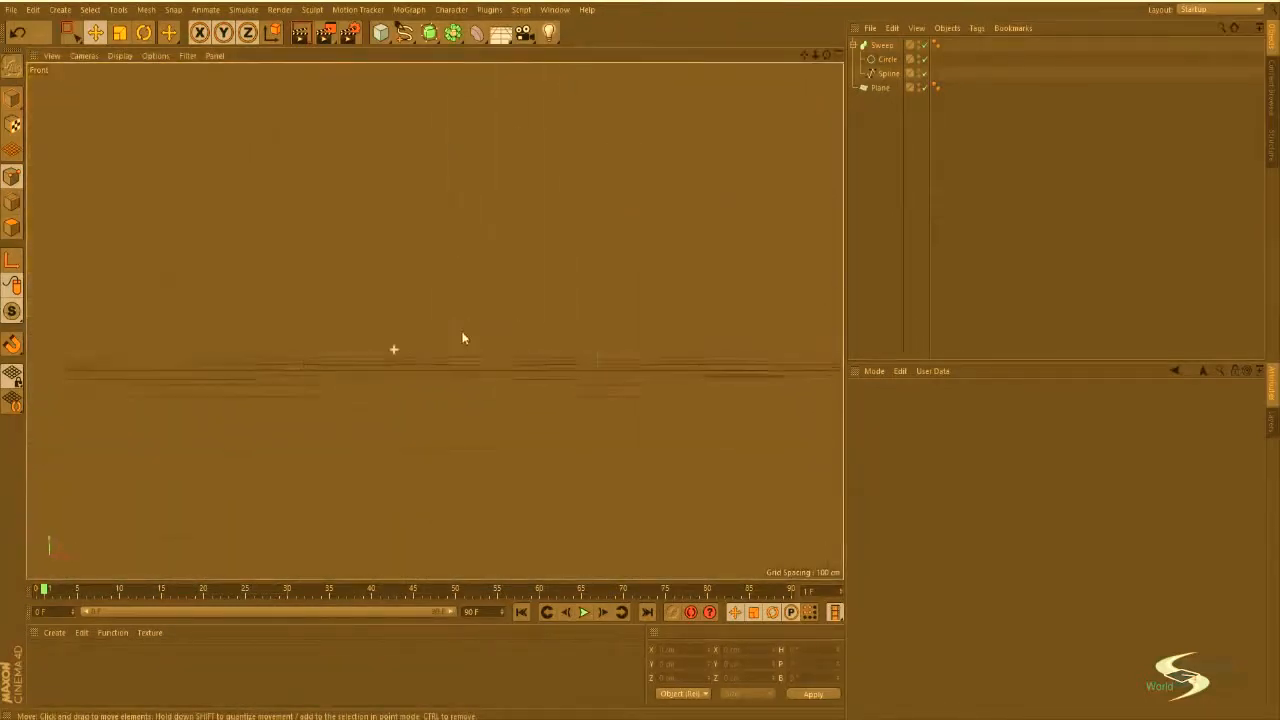
{"action": "mouse_move", "coordinate": [434, 320]}
{"action": "middle_mouse_down", "text": "alt"}
{"action": "mouse_move", "coordinate": [463, 336]}
{"action": "mouse_move", "coordinate": [452, 323]}
{"action": "middle_mouse_up", "text": "alt"}
{"action": "left_click", "coordinate": [879, 88]}
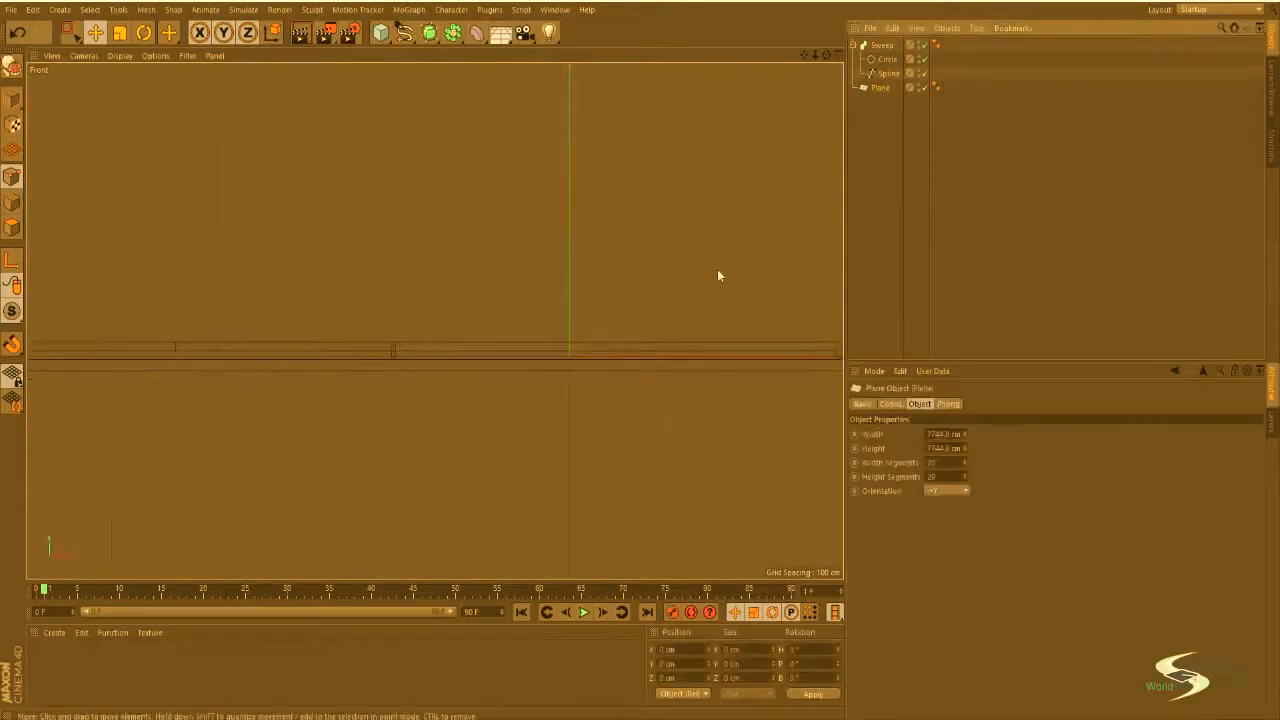
{"action": "right_click_drag", "start_coordinate": [418, 309], "coordinate": [473, 309], "text": "alt"}
{"action": "middle_click_drag", "start_coordinate": [473, 309], "coordinate": [280, 217], "text": "alt"}
{"action": "right_click_drag", "start_coordinate": [523, 300], "coordinate": [700, 339], "text": "alt"}
{"action": "middle_click_drag", "start_coordinate": [700, 339], "coordinate": [608, 292], "text": "alt"}
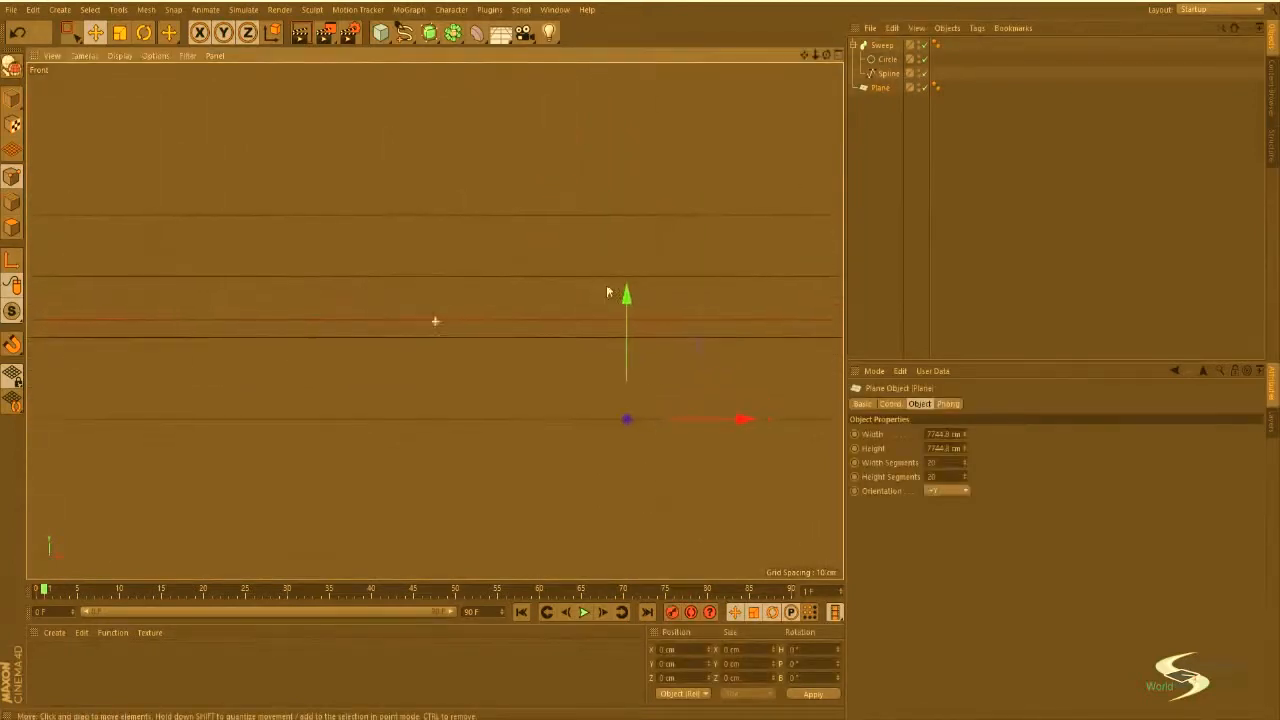
{"action": "left_click_drag", "start_coordinate": [600, 292], "coordinate": [612, 219]}
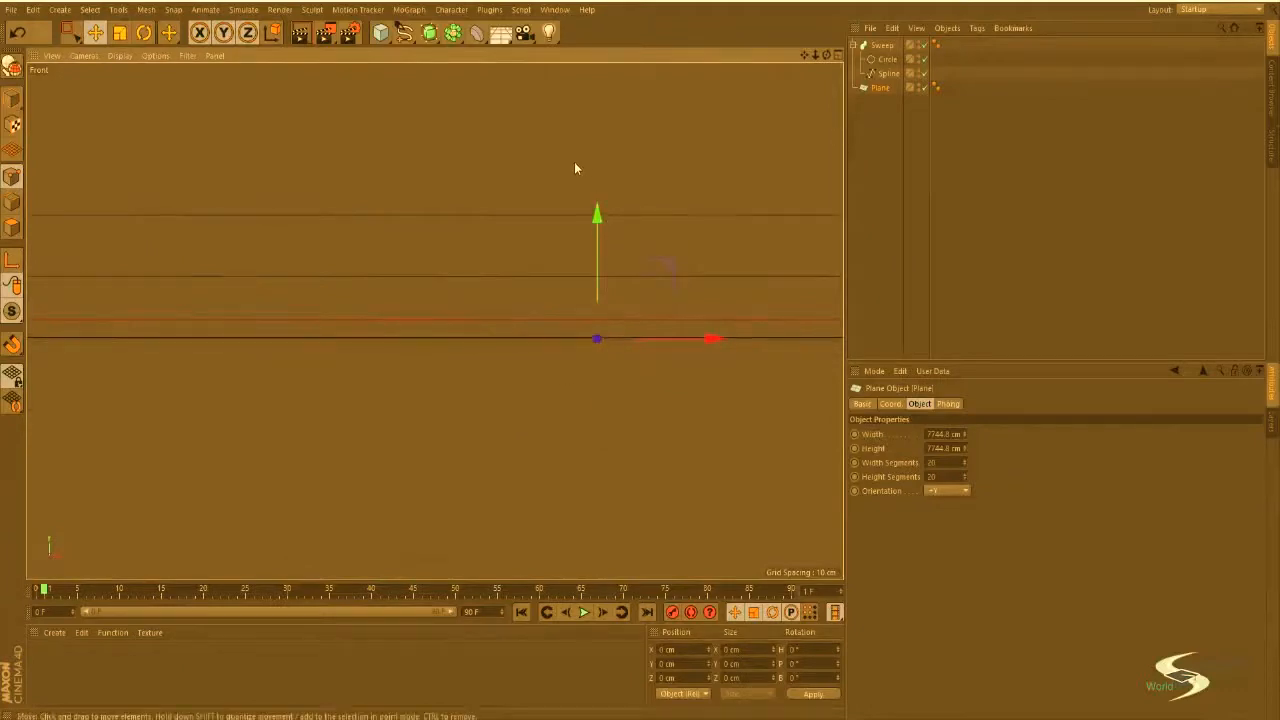
{"action": "middle_click", "coordinate": [575, 168]}
{"action": "middle_click", "coordinate": [359, 151]}
{"action": "left_click", "coordinate": [899, 153]}
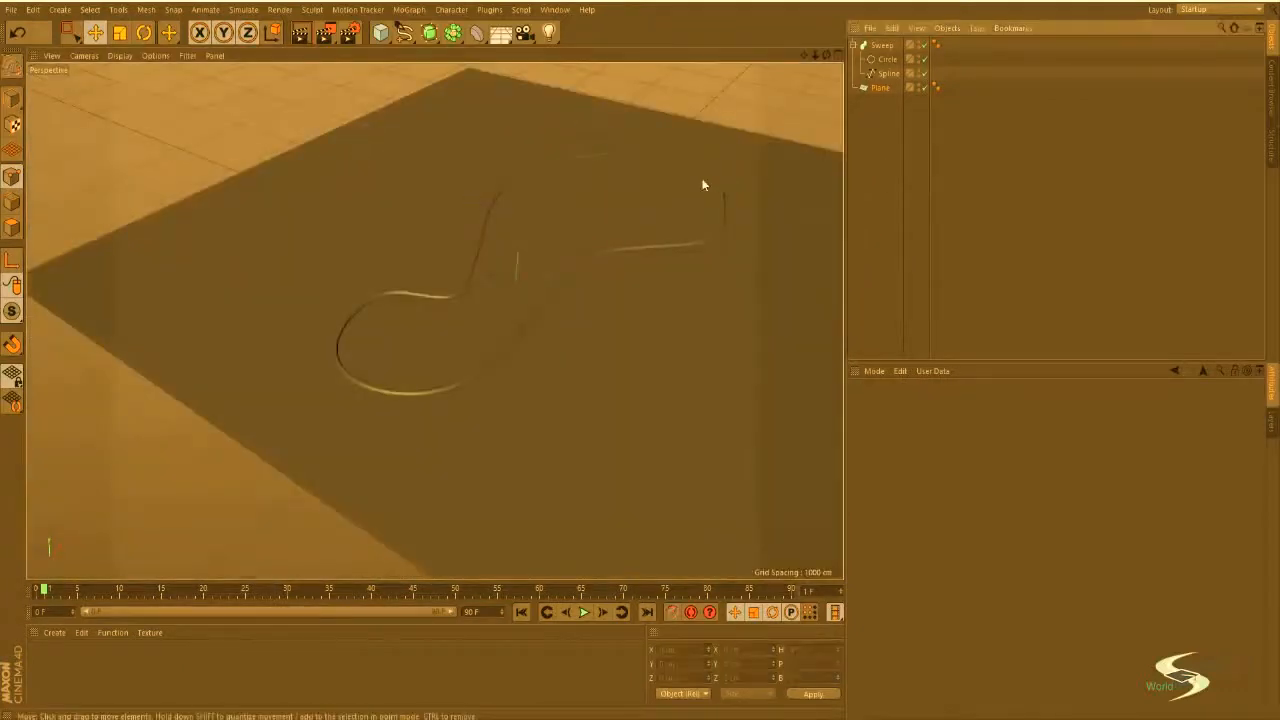
Step: Add the Ambient Occlusion effect in the render settings and render the Perspective view of the tube on the plane
{"action": "mouse_move", "coordinate": [703, 185]}
{"action": "left_mouse_down", "text": "alt"}
{"action": "mouse_move", "coordinate": [603, 286]}
{"action": "mouse_move", "coordinate": [586, 334]}
{"action": "mouse_move", "coordinate": [556, 318]}
{"action": "mouse_move", "coordinate": [601, 288]}
{"action": "mouse_move", "coordinate": [545, 270]}
{"action": "left_mouse_up", "text": "alt"}
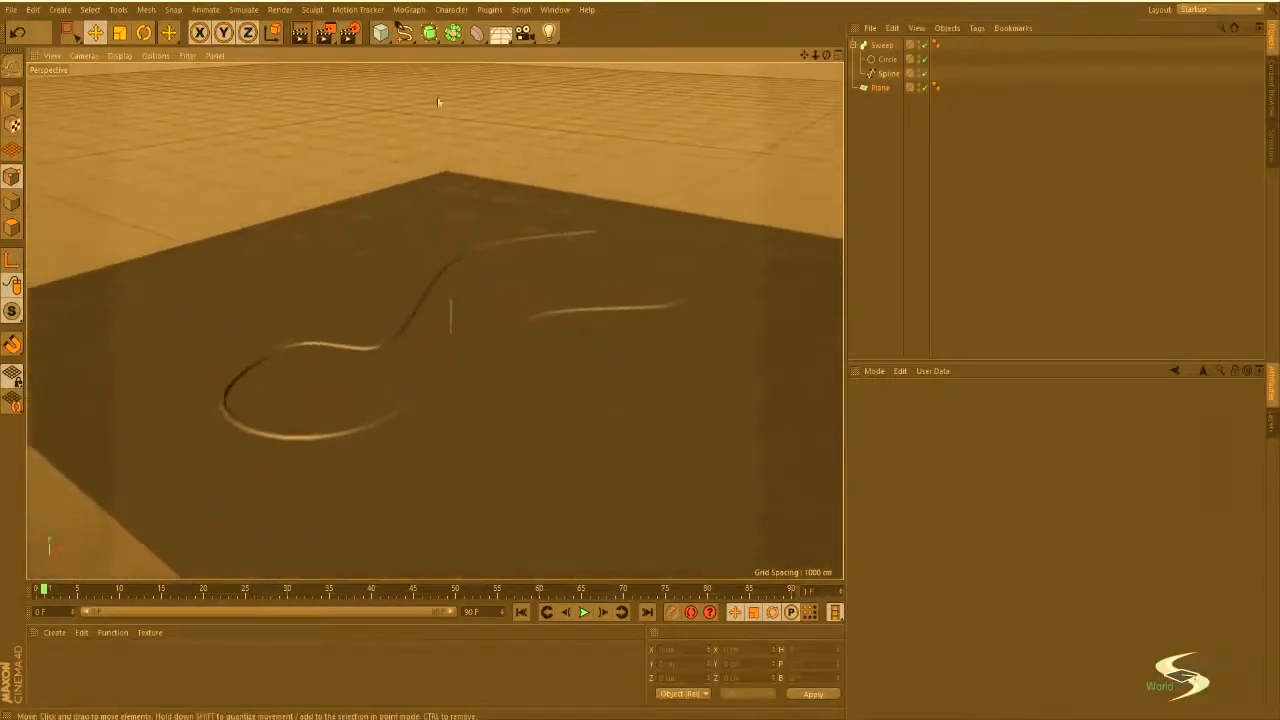
{"action": "left_click", "coordinate": [350, 33]}
{"action": "left_click", "coordinate": [324, 367]}
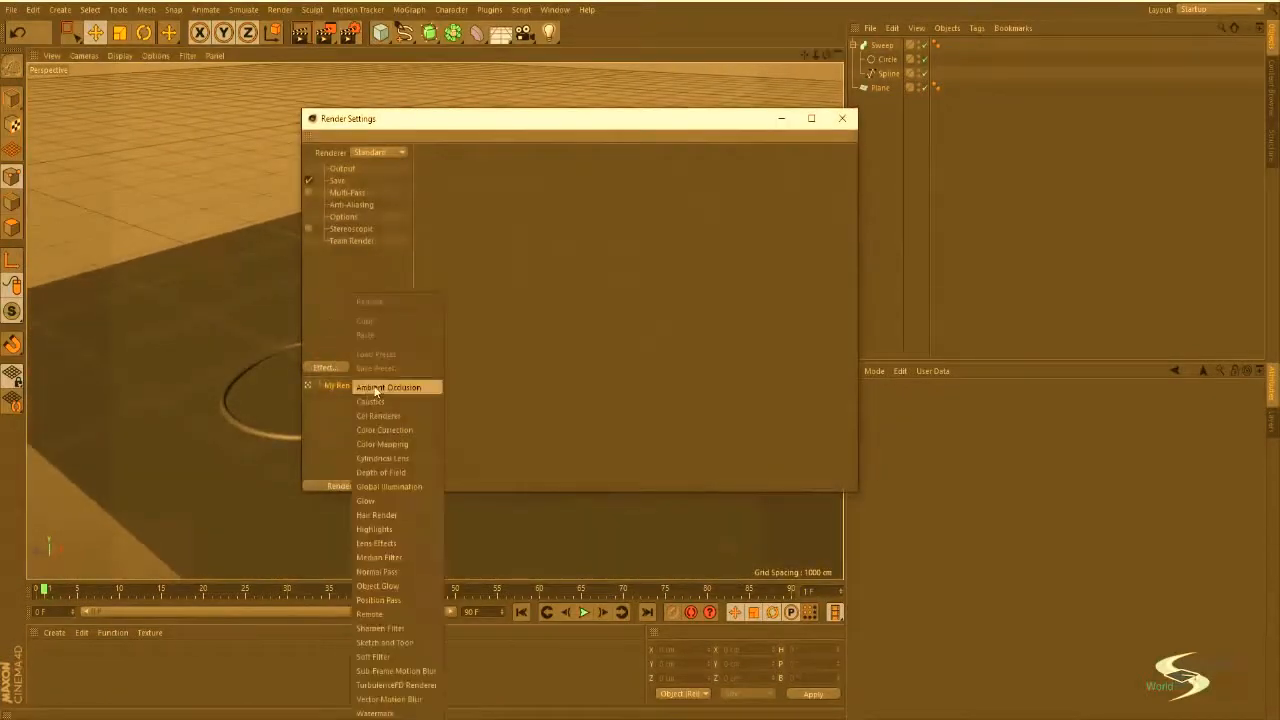
{"action": "left_click", "coordinate": [400, 363]}
{"action": "left_click", "coordinate": [843, 119]}
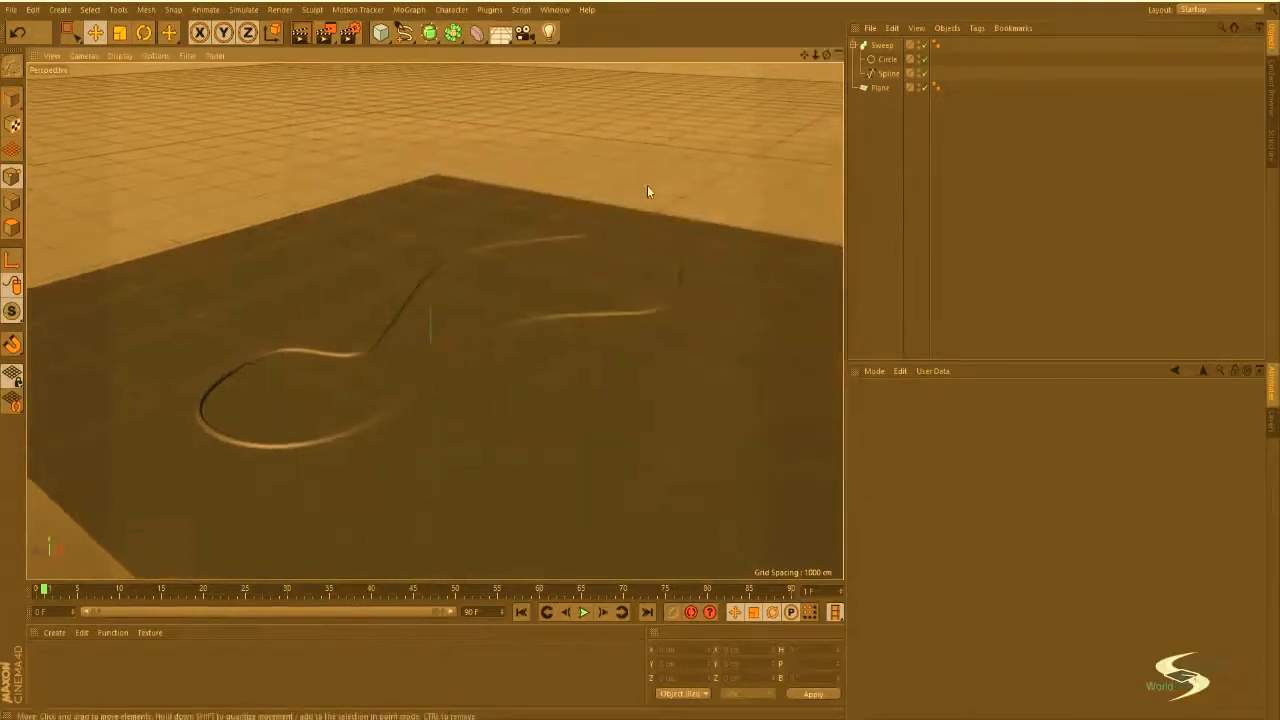
{"action": "key", "text": "ctrl+r"}
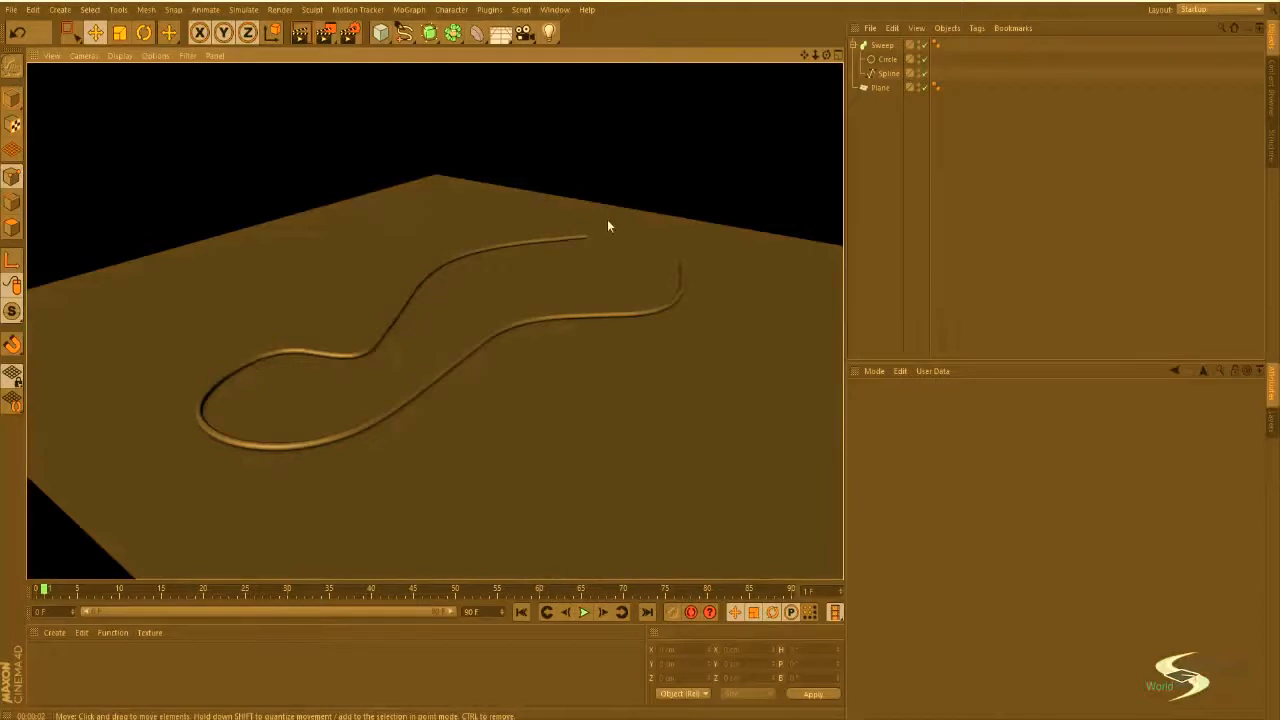
Step: Disable the Sweep, select the Spline's free end point and raise it along Y to about 1215 cm
{"action": "left_click", "coordinate": [677, 269]}
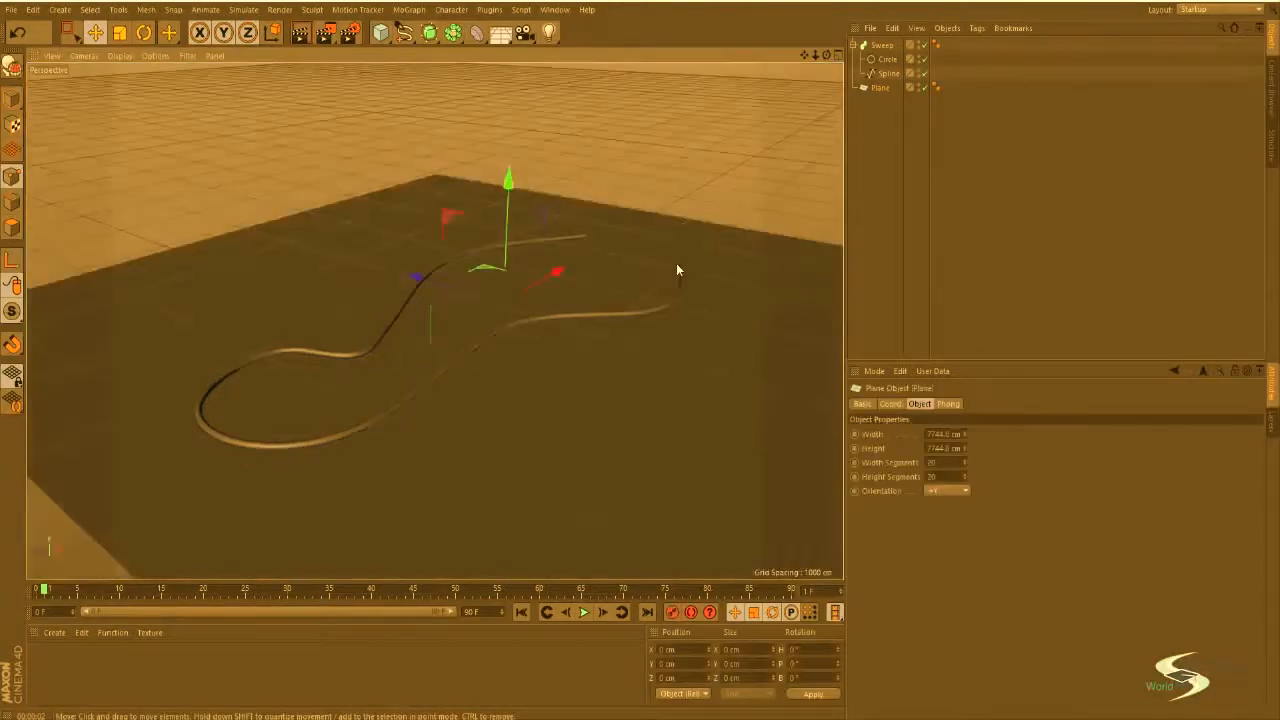
{"action": "middle_click_drag", "start_coordinate": [677, 265], "coordinate": [591, 306], "text": "alt"}
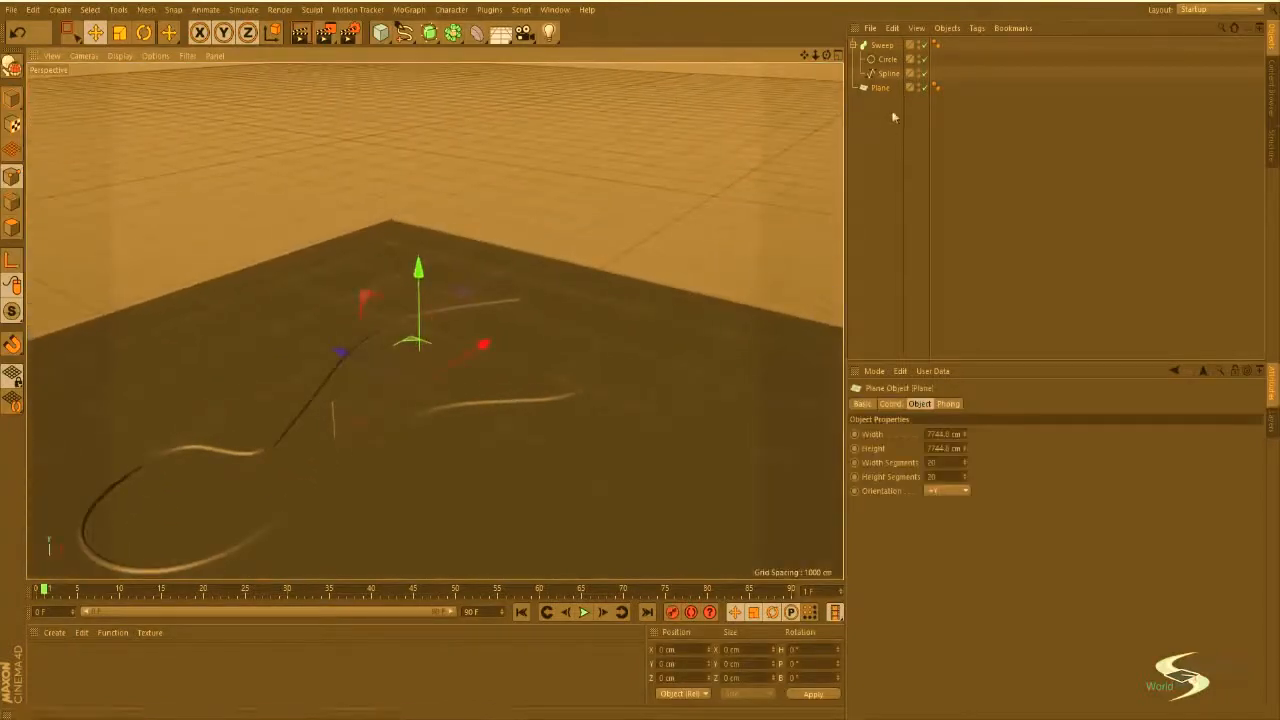
{"action": "left_click", "coordinate": [925, 45]}
{"action": "left_click_drag", "start_coordinate": [553, 262], "coordinate": [490, 300], "text": "alt"}
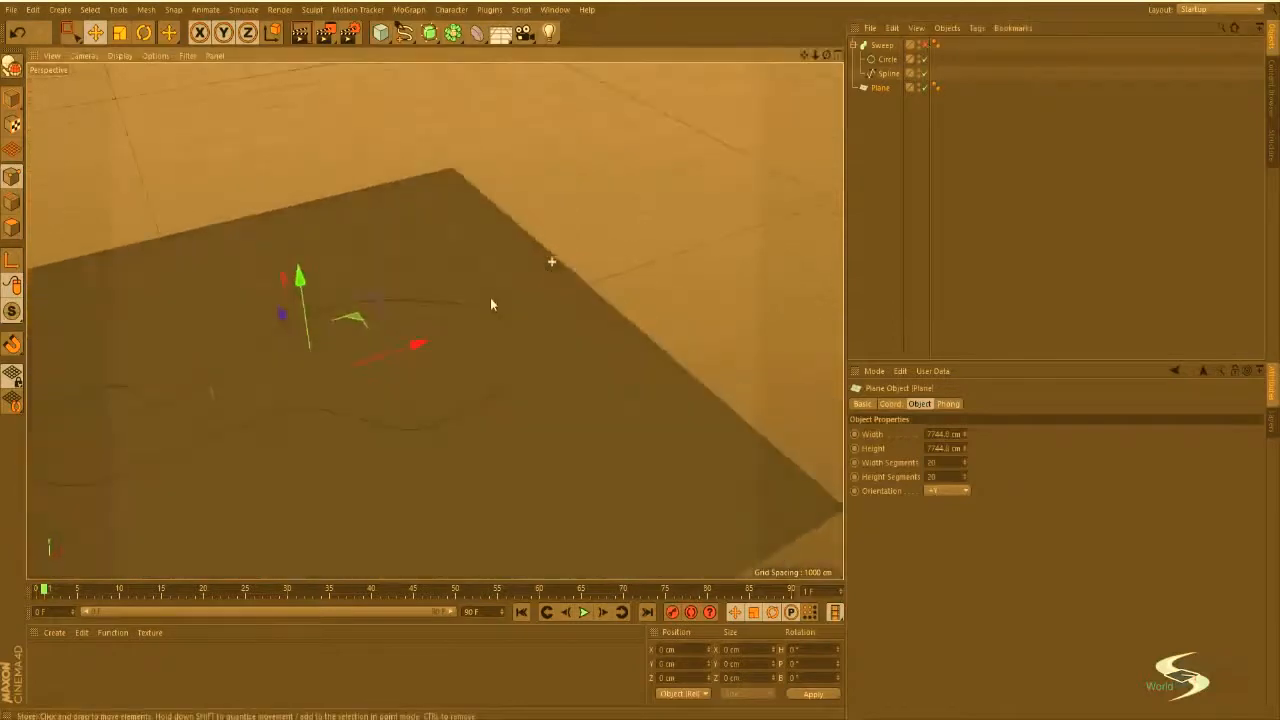
{"action": "left_click", "coordinate": [885, 73]}
{"action": "left_click", "coordinate": [512, 373]}
{"action": "left_click_drag", "start_coordinate": [513, 373], "coordinate": [430, 318], "text": "alt"}
{"action": "left_click_drag", "start_coordinate": [528, 268], "coordinate": [545, 148]}
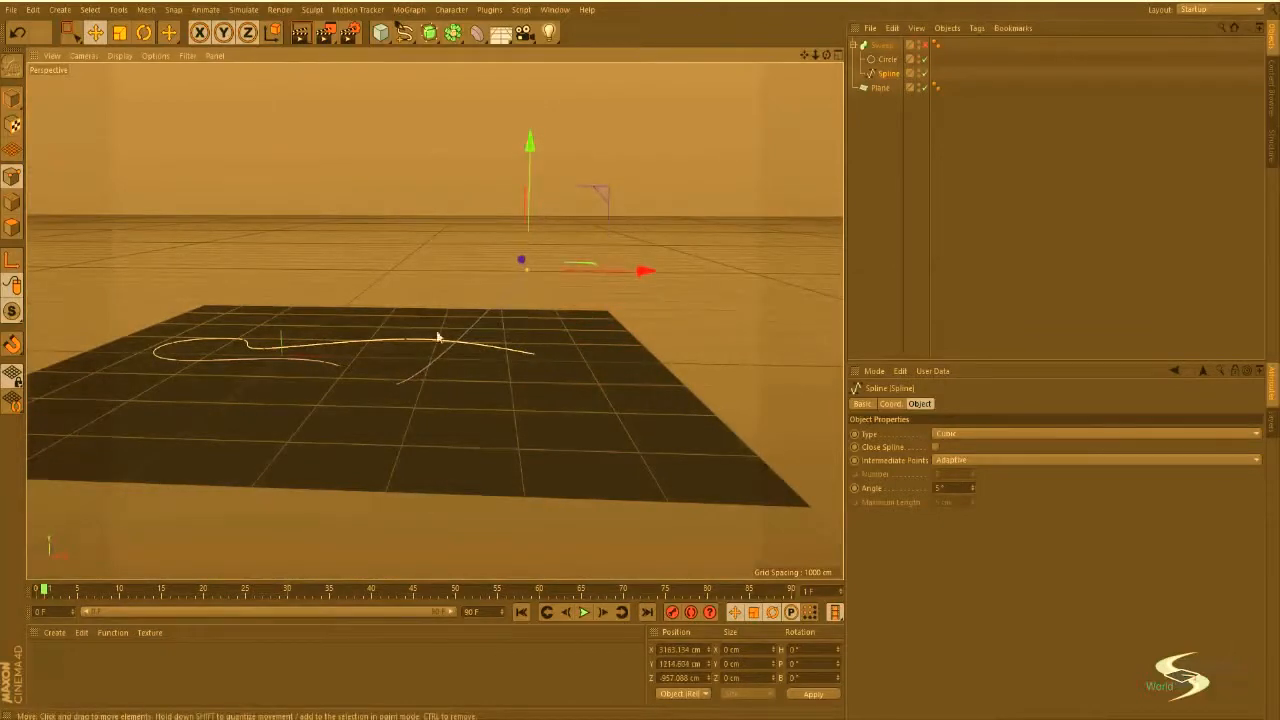
Step: Reposition the spline's raised end point and the neighbouring bend points to shape a smooth upward curve
{"action": "left_click", "coordinate": [394, 384]}
{"action": "left_click_drag", "start_coordinate": [408, 262], "coordinate": [413, 244]}
{"action": "left_click", "coordinate": [515, 218]}
{"action": "left_click_drag", "start_coordinate": [515, 218], "coordinate": [575, 294], "text": "alt"}
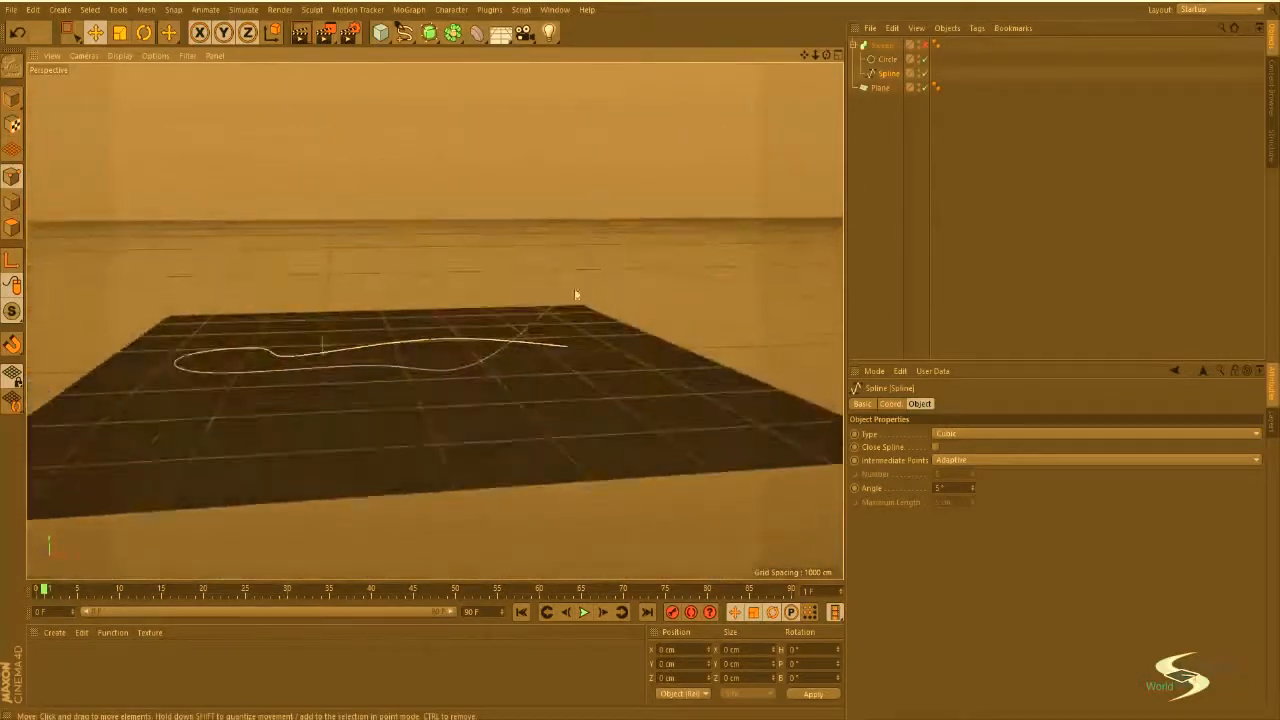
{"action": "left_click", "coordinate": [590, 267]}
{"action": "left_click_drag", "start_coordinate": [667, 190], "coordinate": [626, 150]}
{"action": "left_click", "coordinate": [477, 366]}
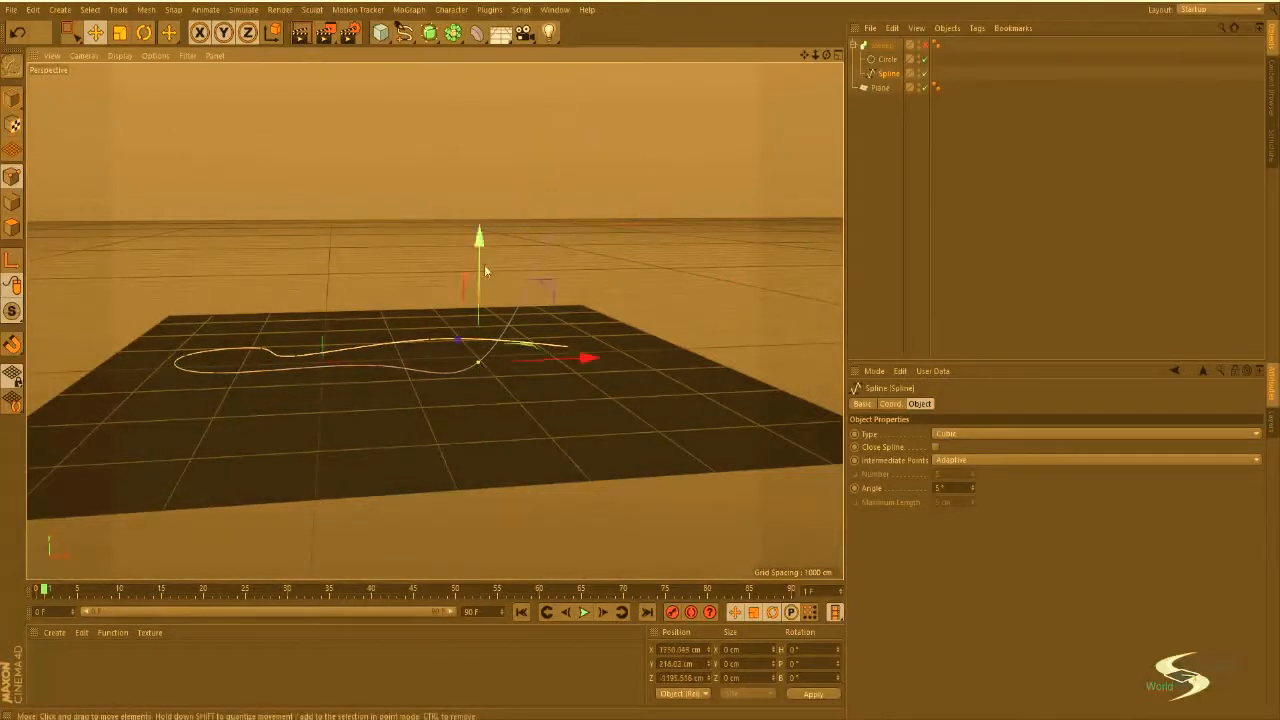
{"action": "left_click_drag", "start_coordinate": [484, 252], "coordinate": [485, 272]}
Step: Level the points of the spline's loop by scaling them to 0% along the vertical axis, and deselect them
{"action": "left_click", "coordinate": [396, 274]}
{"action": "left_click_drag", "start_coordinate": [367, 314], "coordinate": [360, 309], "text": "alt"}
{"action": "key", "text": "space"}
{"action": "left_click_drag", "start_coordinate": [138, 326], "coordinate": [398, 408]}
{"action": "key", "text": "r"}
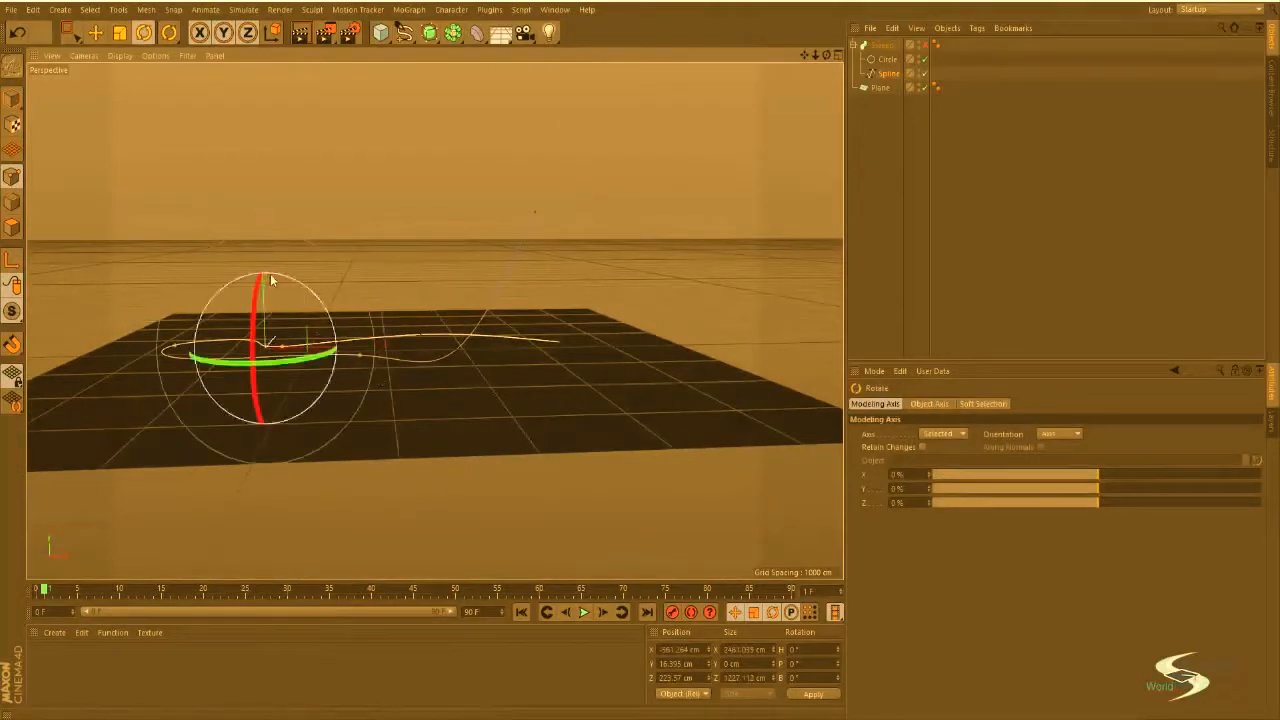
{"action": "key", "text": "t"}
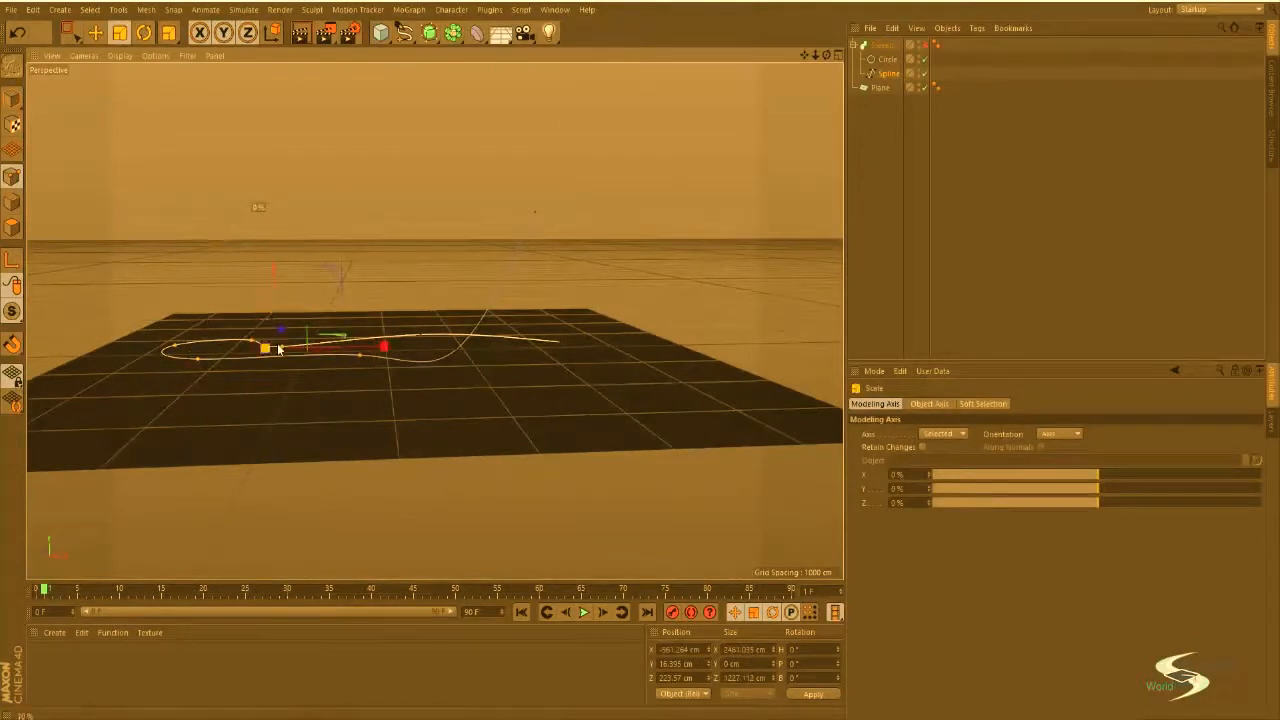
{"action": "key", "text": "e"}
{"action": "left_click", "coordinate": [430, 222]}
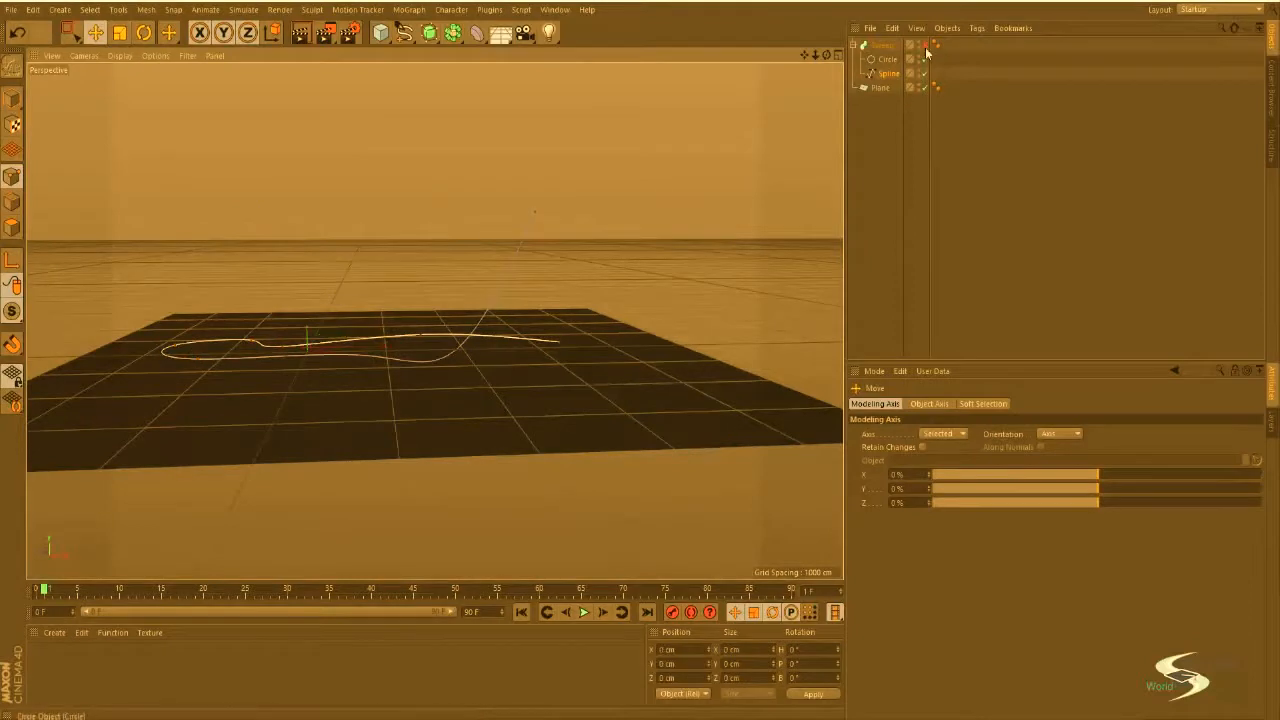
Step: Re-enable the Sweep and render the Perspective view to check the raised end of the tube
{"action": "mouse_move", "coordinate": [430, 340]}
{"action": "left_mouse_down", "text": "alt"}
{"action": "mouse_move", "coordinate": [537, 366]}
{"action": "mouse_move", "coordinate": [603, 364]}
{"action": "mouse_move", "coordinate": [505, 294]}
{"action": "mouse_move", "coordinate": [550, 285]}
{"action": "left_mouse_up", "text": "alt"}
{"action": "key", "text": "ctrl+r"}
{"action": "key", "text": "ctrl+r"}
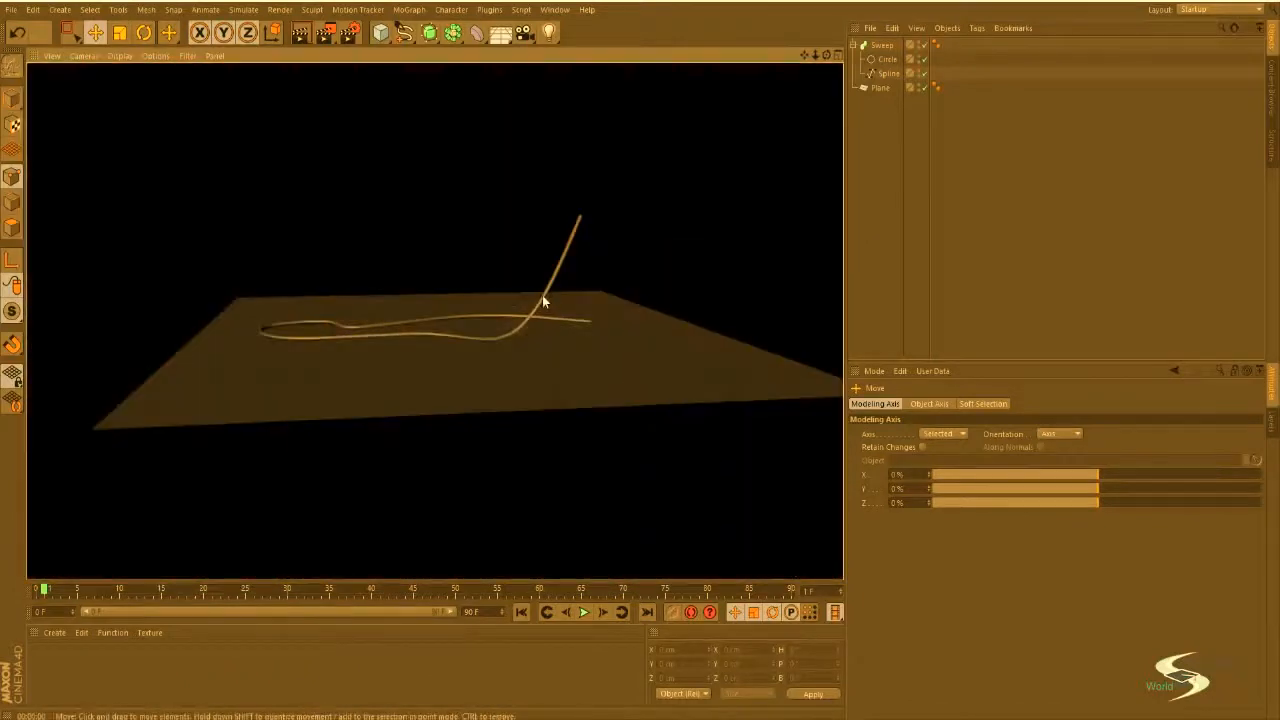
{"action": "left_click", "coordinate": [455, 354]}
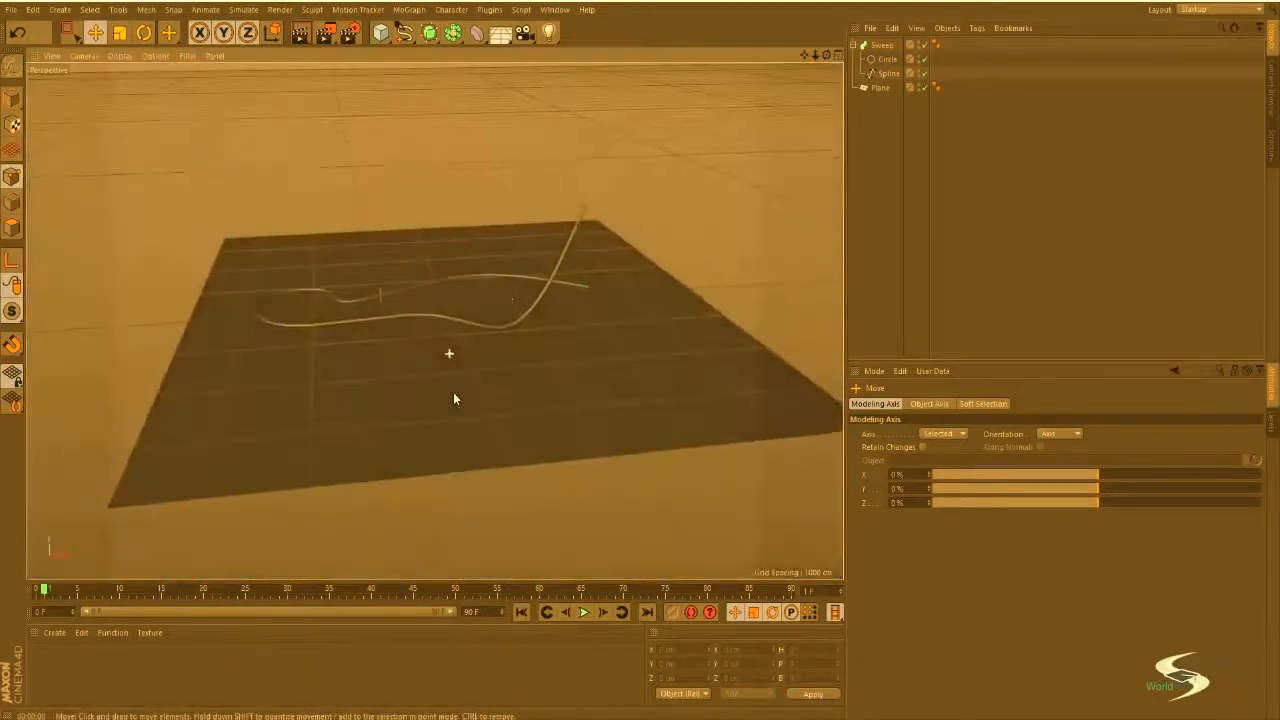
Step: Add an Area Light and rotate it so that it faces down toward the plane
{"action": "left_click", "coordinate": [548, 32]}
{"action": "left_click", "coordinate": [690, 84]}
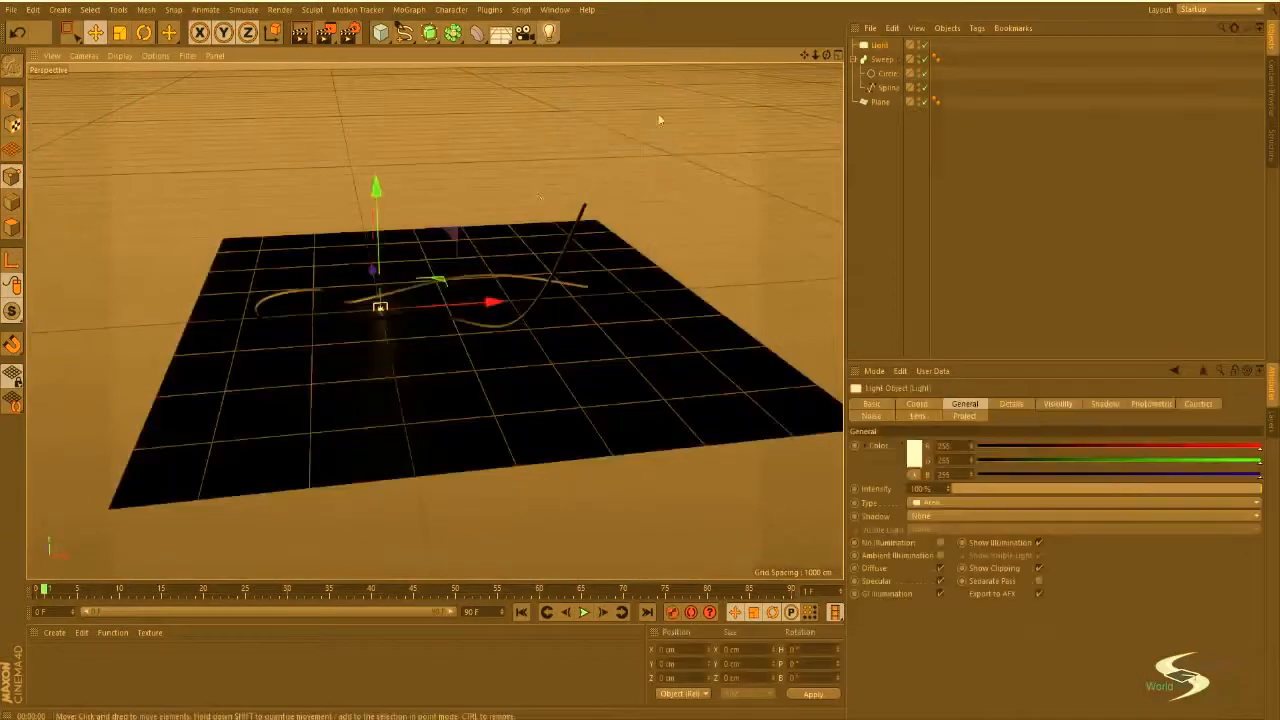
{"action": "scroll", "coordinate": [437, 231], "scroll_direction": "down", "scroll_amount": 3}
{"action": "middle_click_drag", "start_coordinate": [437, 240], "coordinate": [417, 360], "text": "alt"}
{"action": "key", "text": "r"}
{"action": "left_click_drag", "start_coordinate": [395, 356], "coordinate": [390, 249]}
{"action": "key", "text": "ctrl+z"}
{"action": "left_click_drag", "start_coordinate": [366, 403], "coordinate": [530, 372], "text": "alt"}
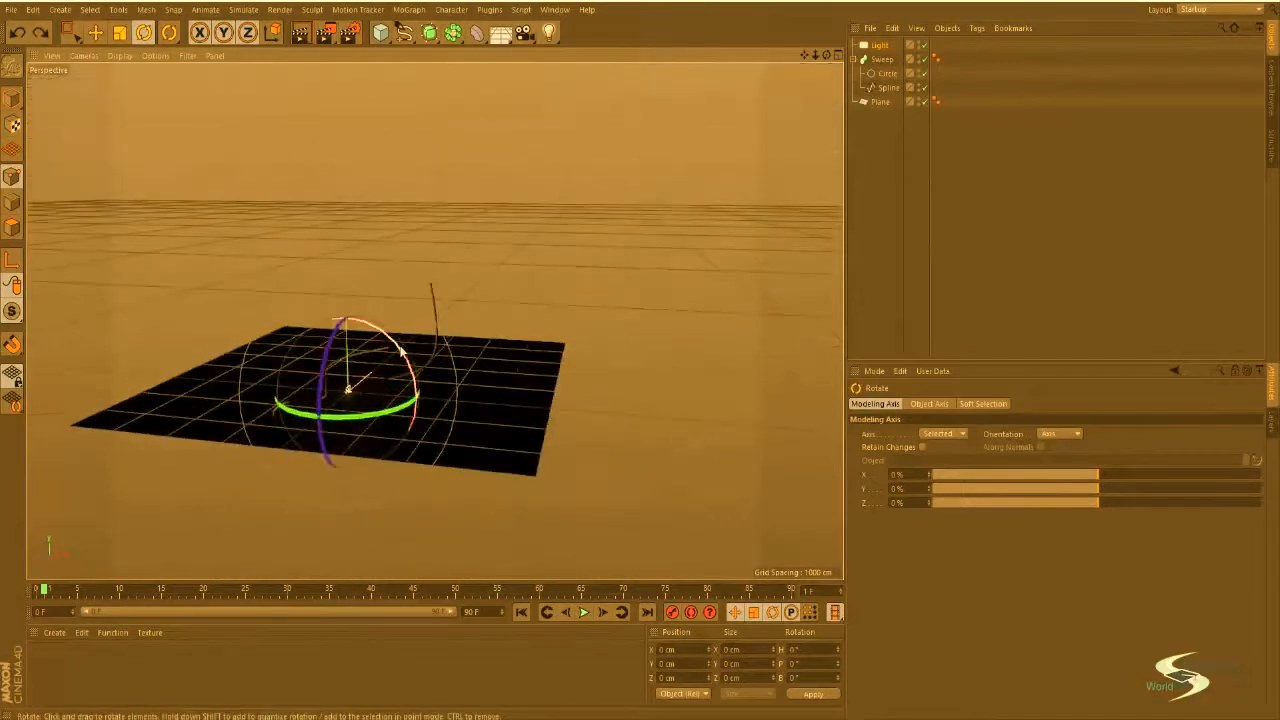
{"action": "left_click_drag", "start_coordinate": [405, 345], "coordinate": [273, 297]}
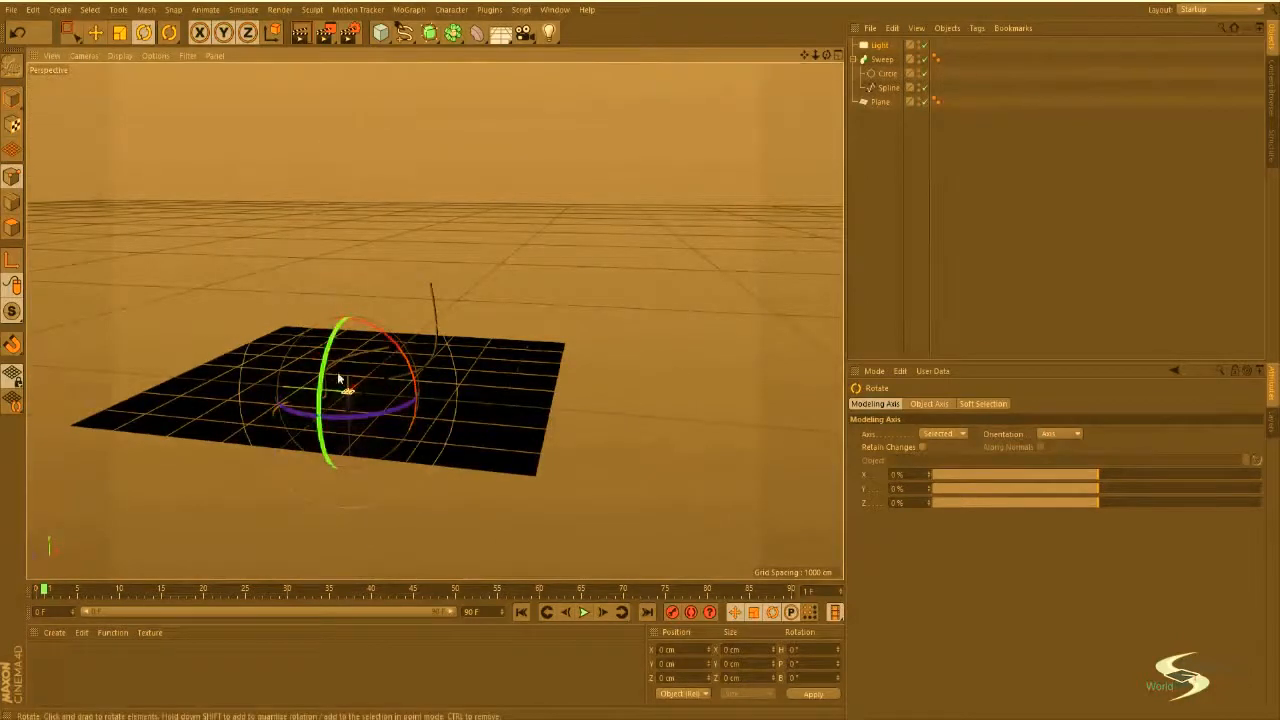
Step: Enlarge the area light and raise it well above the plane and the tube
{"action": "key", "text": "t"}
{"action": "left_click_drag", "start_coordinate": [263, 494], "coordinate": [582, 482]}
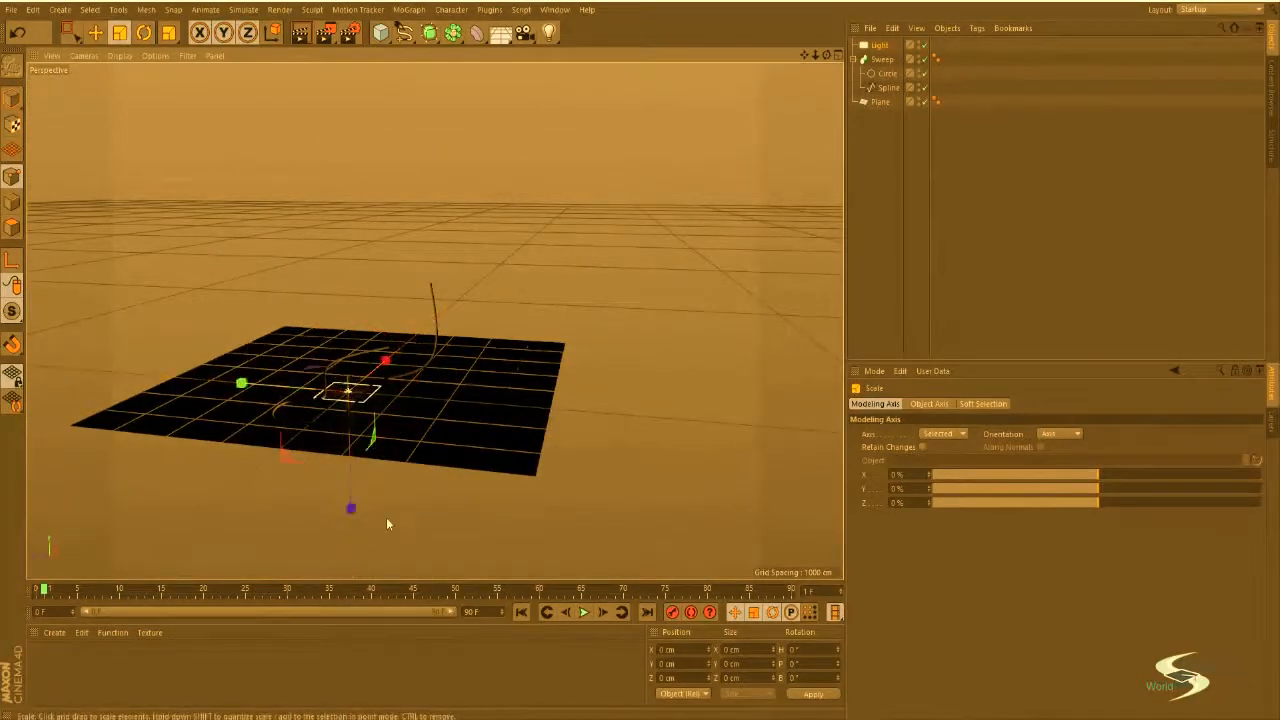
{"action": "left_click_drag", "start_coordinate": [385, 375], "coordinate": [190, 478], "text": "alt"}
{"action": "key", "text": "e"}
{"action": "left_click_drag", "start_coordinate": [502, 451], "coordinate": [565, 178]}
{"action": "left_click_drag", "start_coordinate": [513, 248], "coordinate": [511, 313], "text": "alt"}
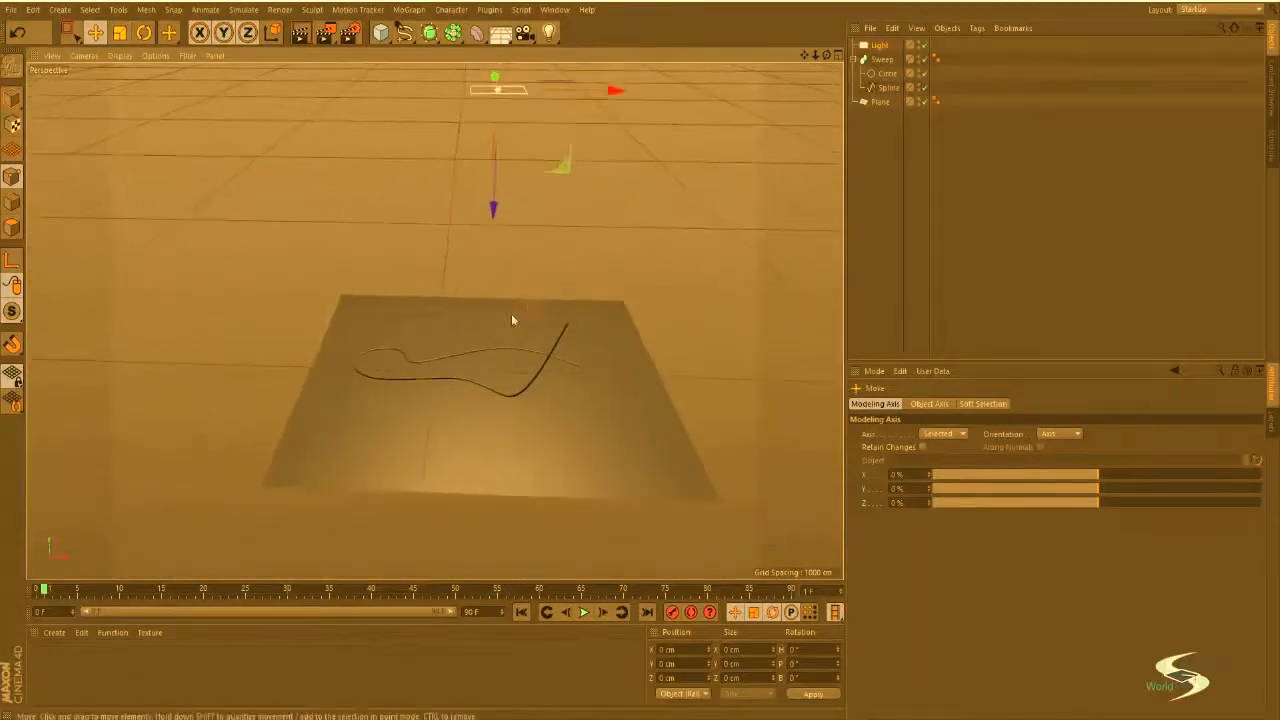
{"action": "middle_click_drag", "start_coordinate": [511, 313], "coordinate": [502, 348], "text": "alt"}
Step: Set the light's shadow type to Area and edit its shadow density
{"action": "left_click", "coordinate": [880, 46]}
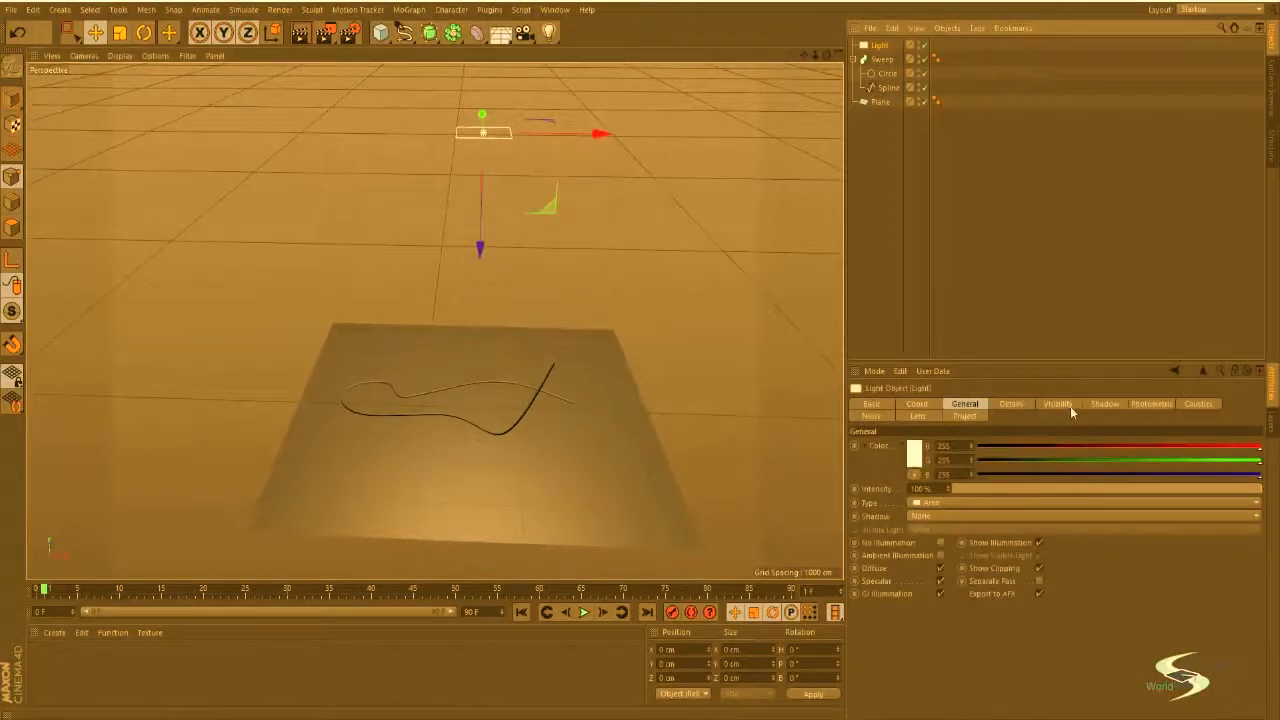
{"action": "left_click", "coordinate": [1104, 404]}
{"action": "left_click", "coordinate": [909, 504]}
{"action": "left_click", "coordinate": [1025, 302]}
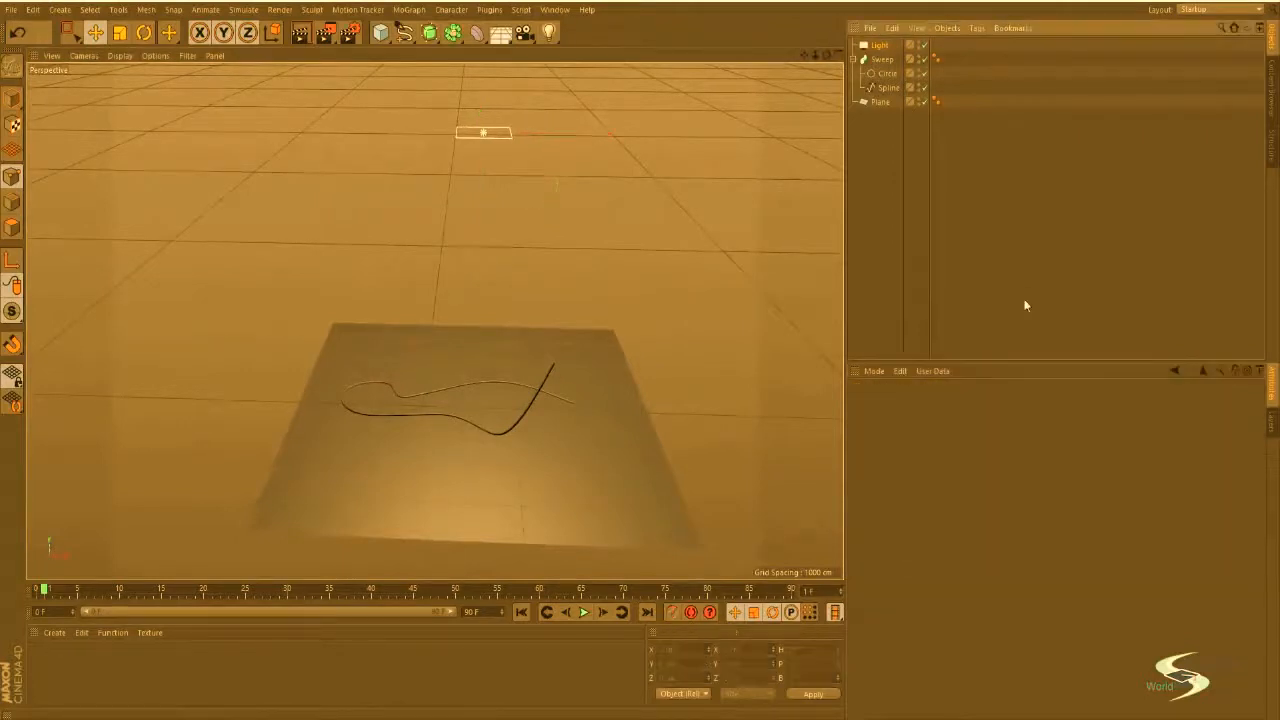
{"action": "left_click", "coordinate": [694, 433]}
{"action": "left_click", "coordinate": [879, 45]}
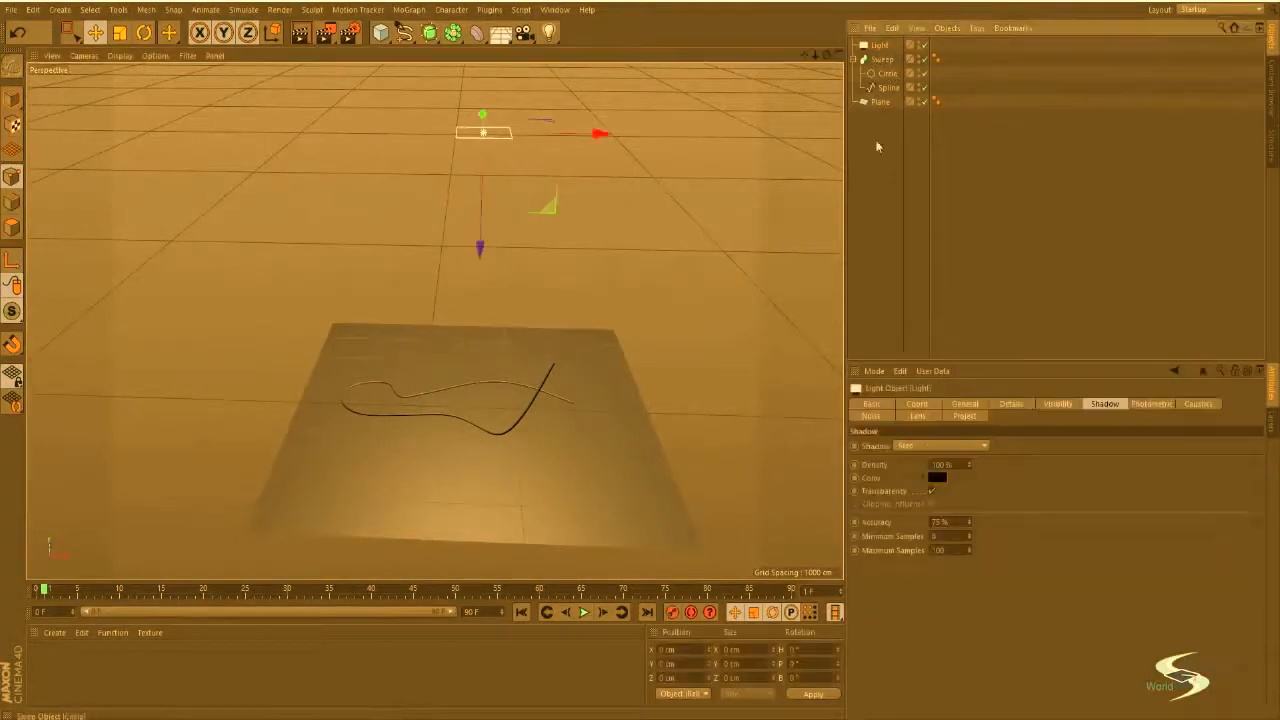
{"action": "left_click", "coordinate": [943, 464]}
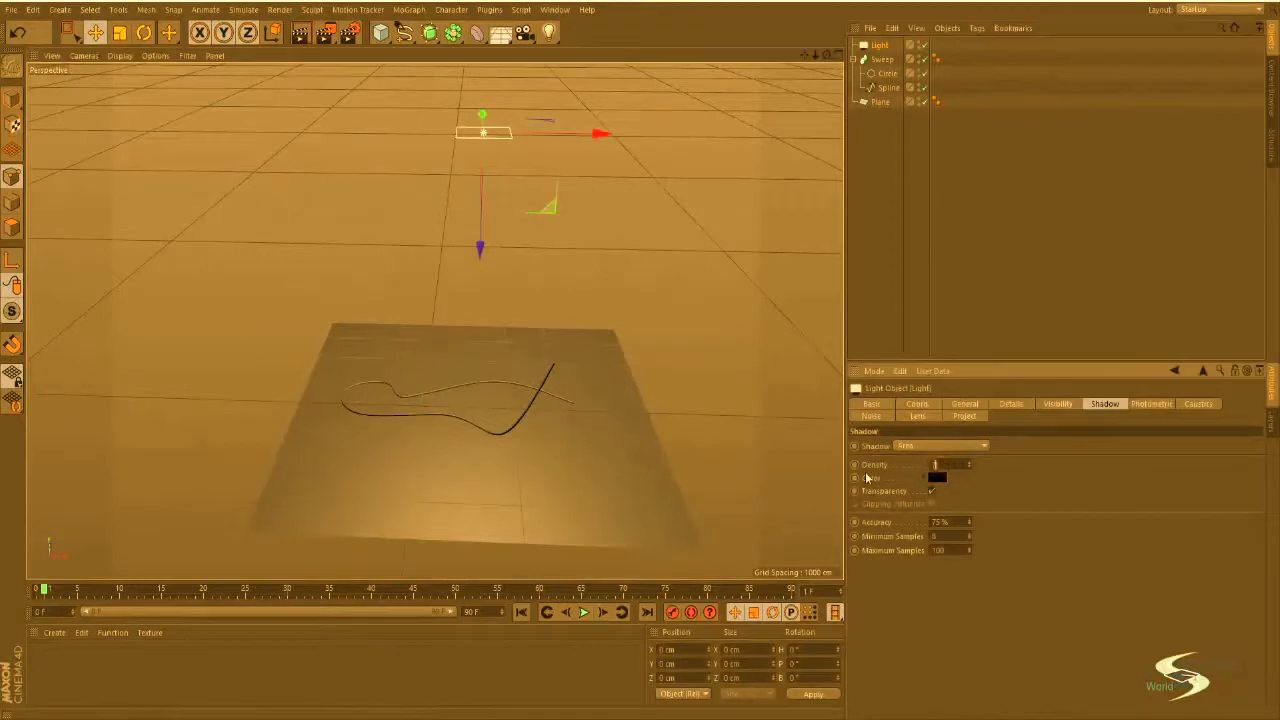
{"action": "left_click", "coordinate": [941, 237]}
Step: Render the Perspective view from two different angles to check the tube's shadow on the plane
{"action": "right_click_drag", "start_coordinate": [451, 426], "coordinate": [556, 394], "text": "alt"}
{"action": "mouse_move", "coordinate": [574, 452]}
{"action": "left_mouse_down", "text": "alt"}
{"action": "mouse_move", "coordinate": [589, 440]}
{"action": "mouse_move", "coordinate": [571, 449]}
{"action": "left_mouse_up", "text": "alt"}
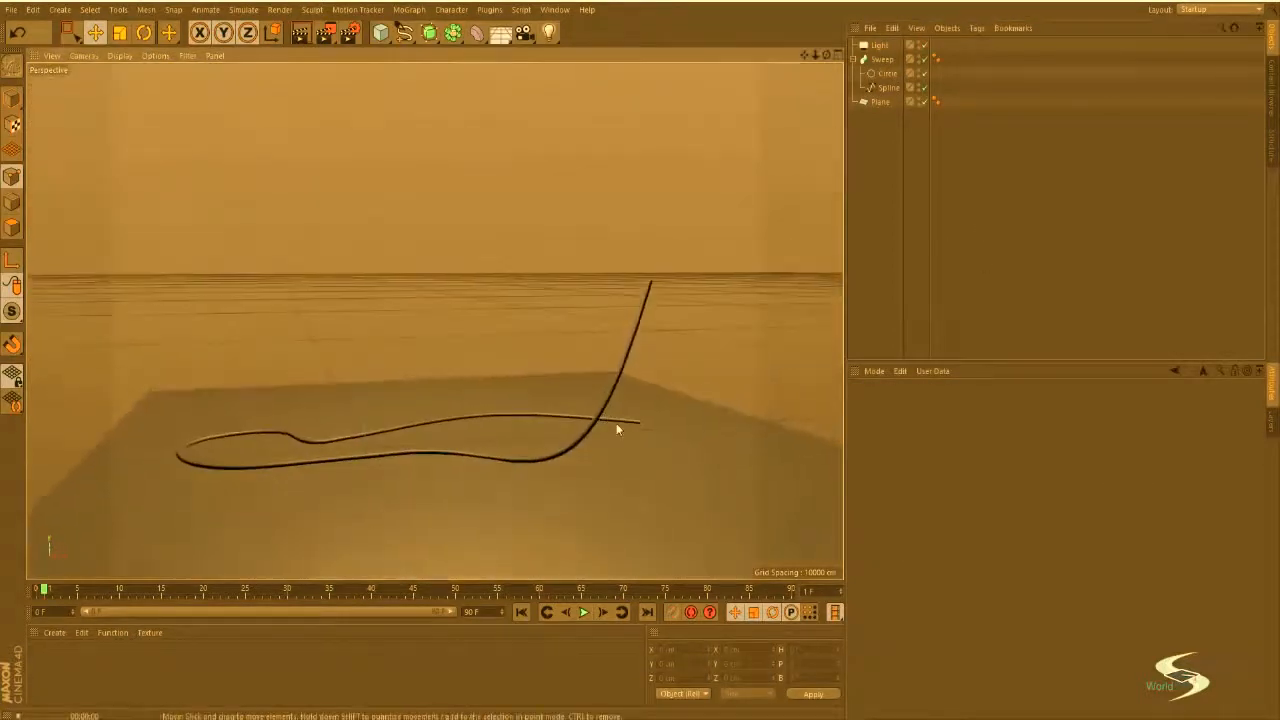
{"action": "key", "text": "ctrl+r"}
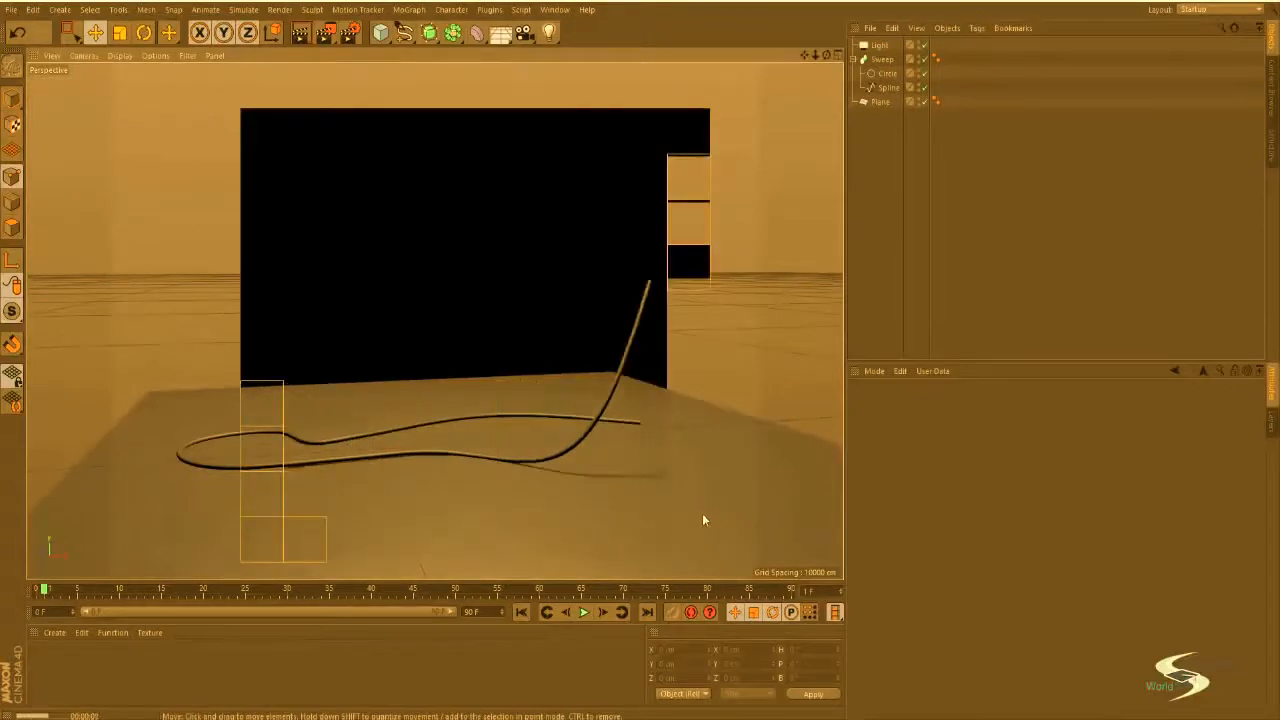
{"action": "left_click_drag", "start_coordinate": [691, 537], "coordinate": [376, 461], "text": "alt"}
{"action": "key", "text": "ctrl+r"}
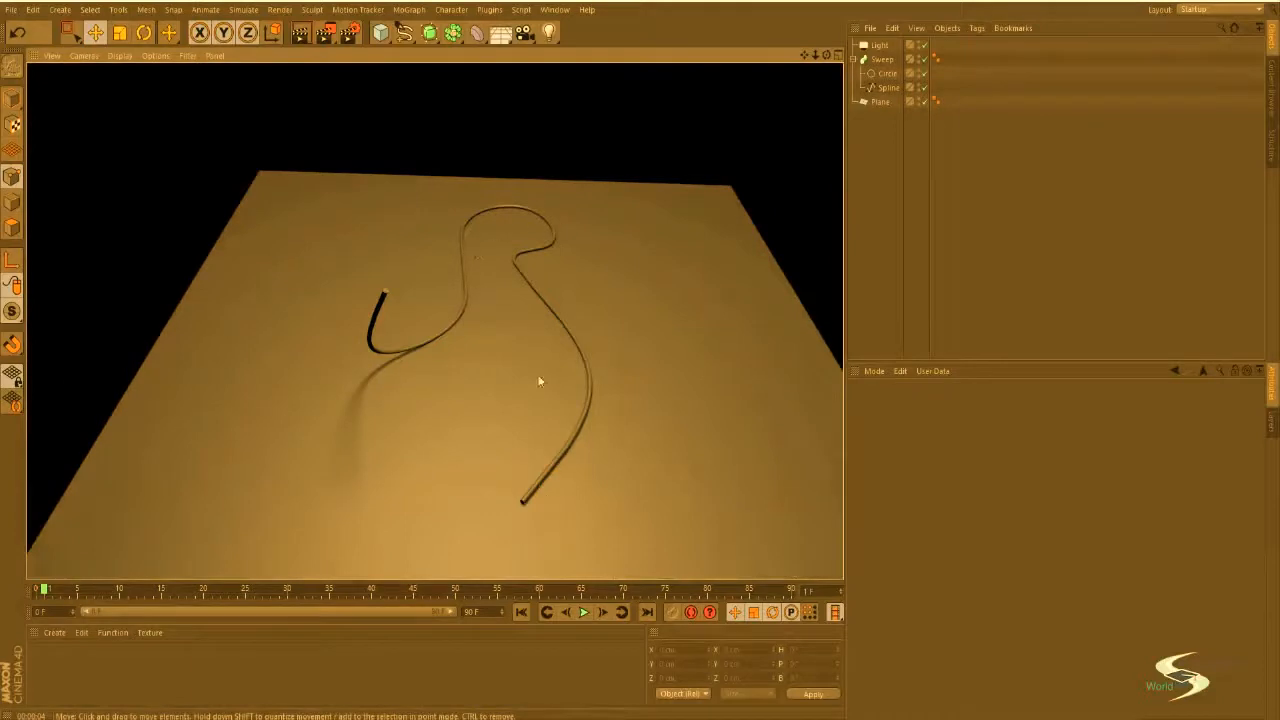
{"action": "left_click_drag", "start_coordinate": [463, 429], "coordinate": [407, 346], "text": "alt"}
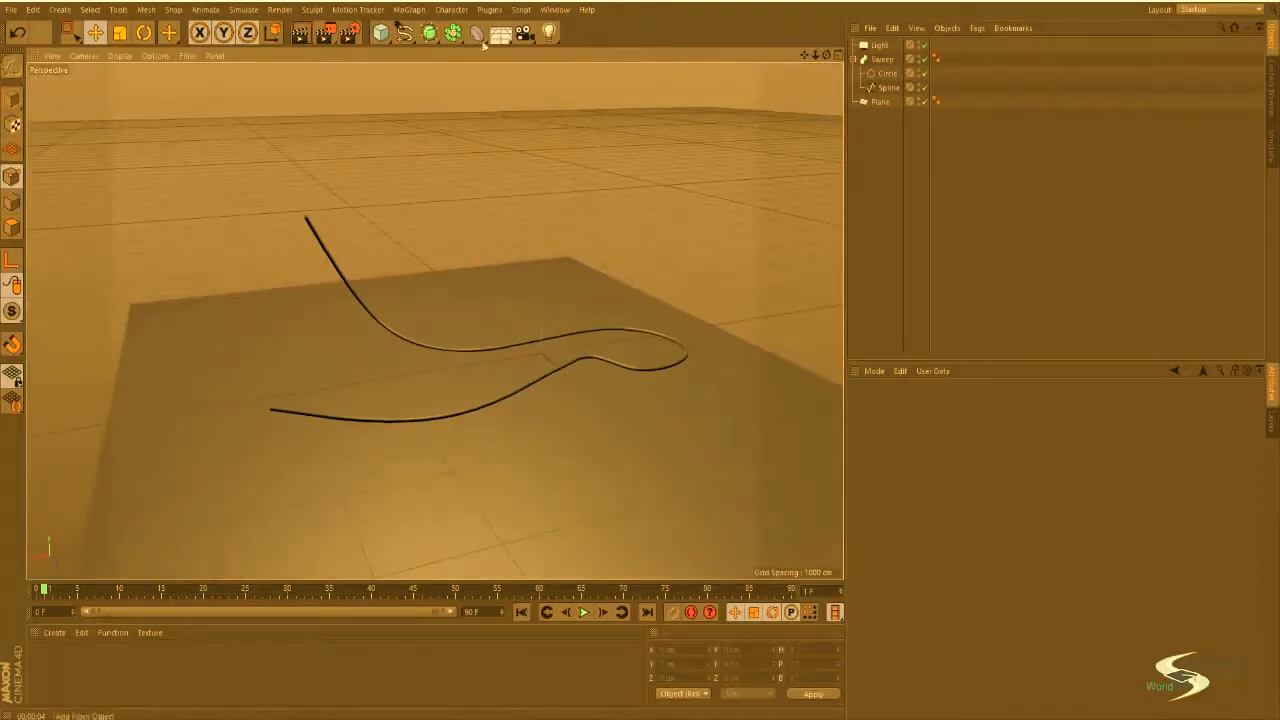
Step: Delete the light, the Sweep with its splines and the Plane to empty the scene
{"action": "left_click_drag", "start_coordinate": [429, 32], "coordinate": [570, 30]}
{"action": "left_click_drag", "start_coordinate": [1004, 138], "coordinate": [873, 41]}
{"action": "key", "text": "Delete"}
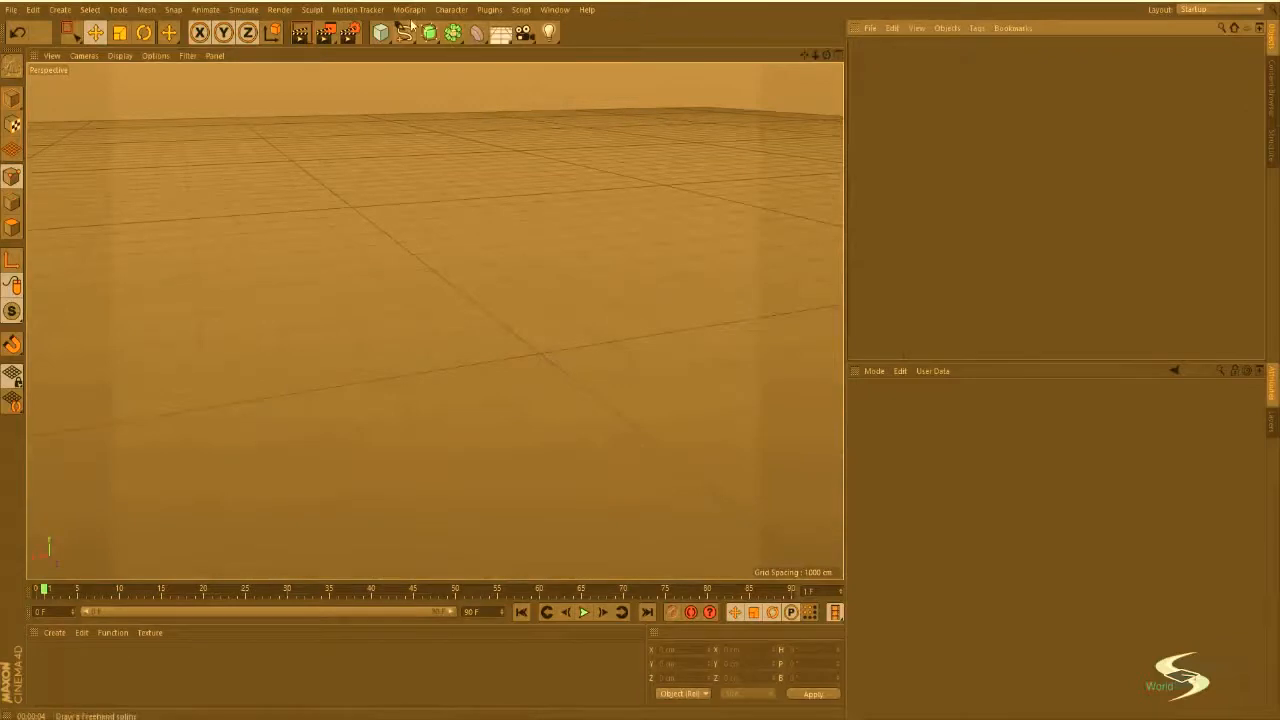
Step: Add a Bezier generator and rotate it 90° in pitch so that it lies flat
{"action": "left_click_drag", "start_coordinate": [429, 32], "coordinate": [603, 110]}
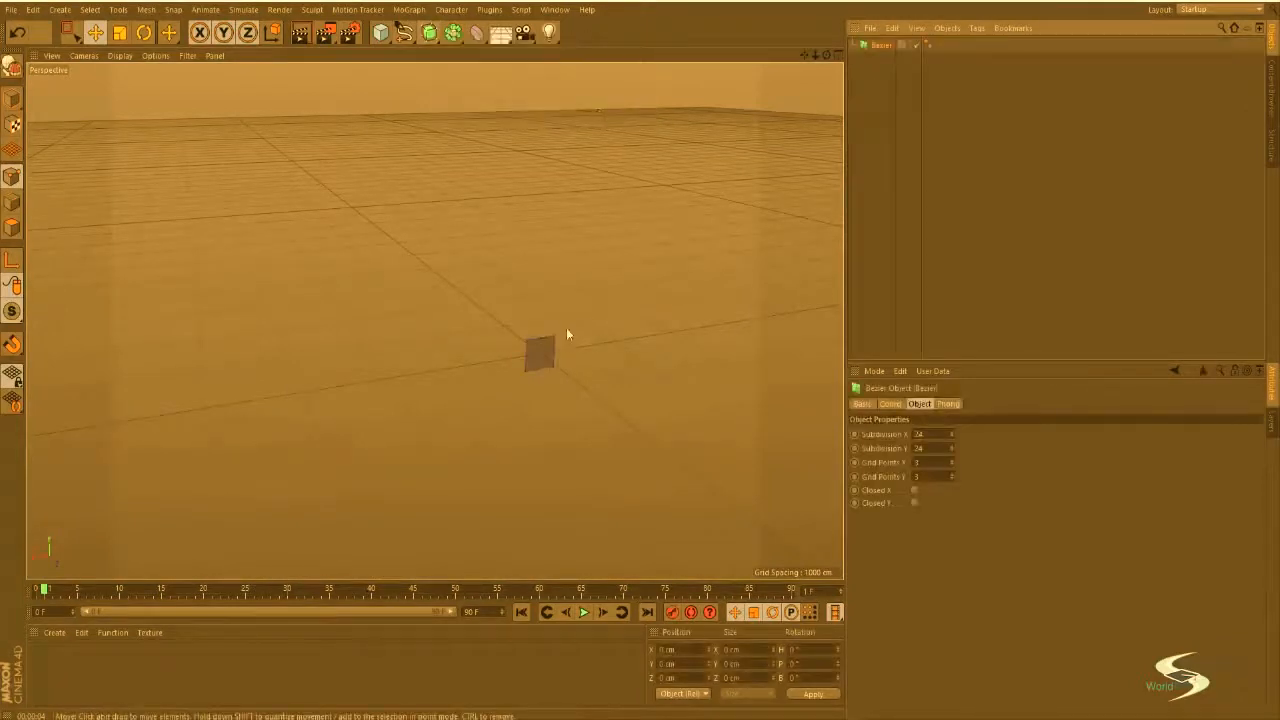
{"action": "right_click_drag", "start_coordinate": [554, 358], "coordinate": [731, 296], "text": "alt"}
{"action": "left_click", "coordinate": [12, 99]}
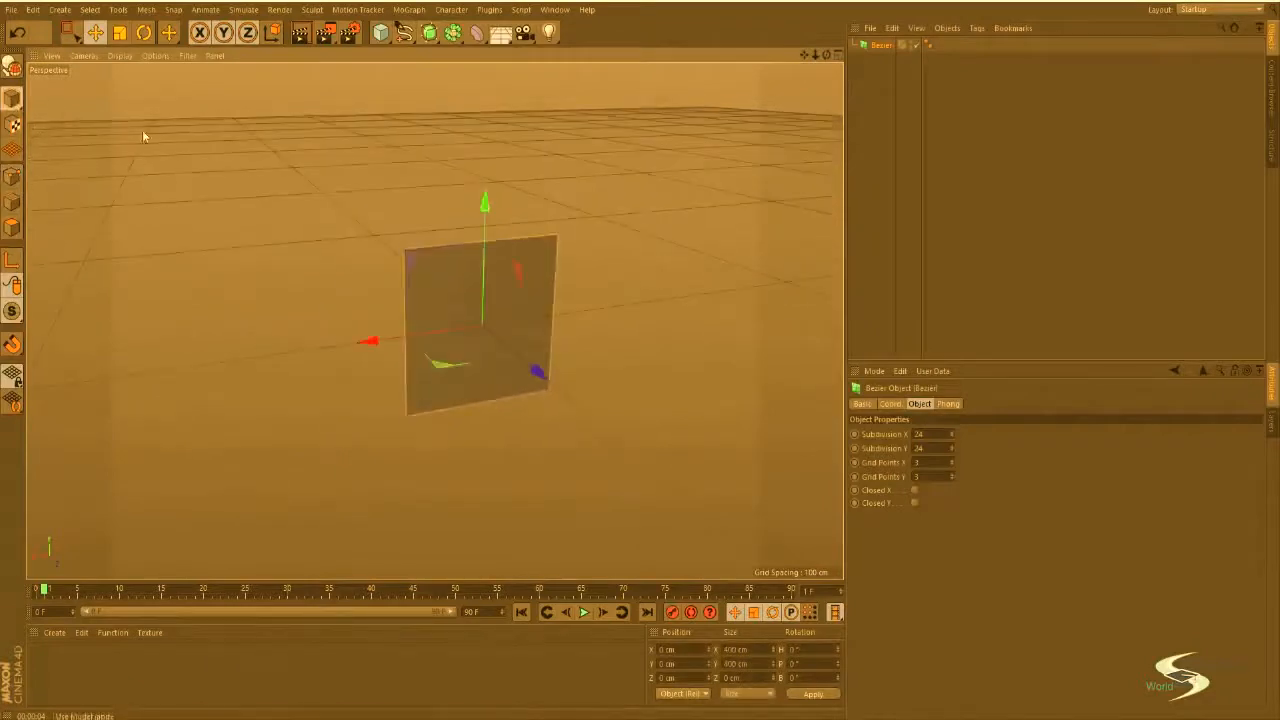
{"action": "left_click", "coordinate": [144, 32]}
{"action": "left_click_drag", "start_coordinate": [514, 308], "coordinate": [483, 279]}
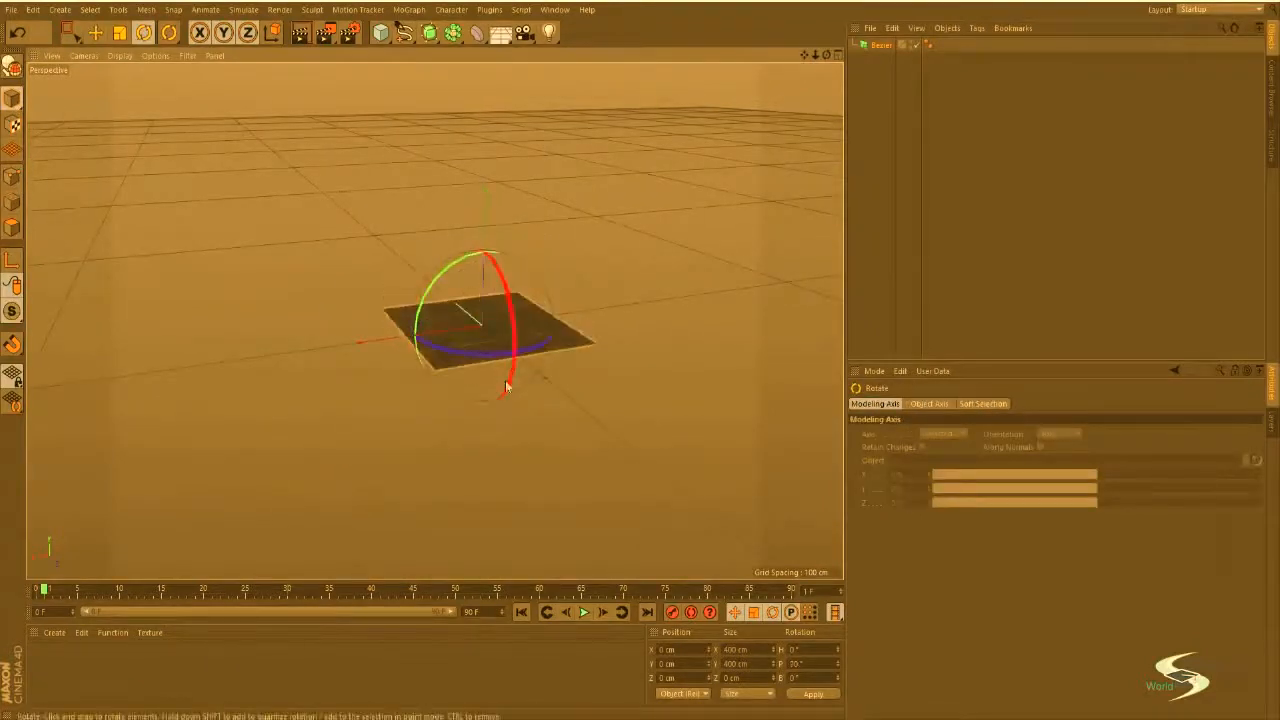
Step: Scale the Bezier surface uniformly to about 944 cm and hide the grid in the Perspective view
{"action": "key", "text": "t"}
{"action": "left_click_drag", "start_coordinate": [366, 456], "coordinate": [495, 437]}
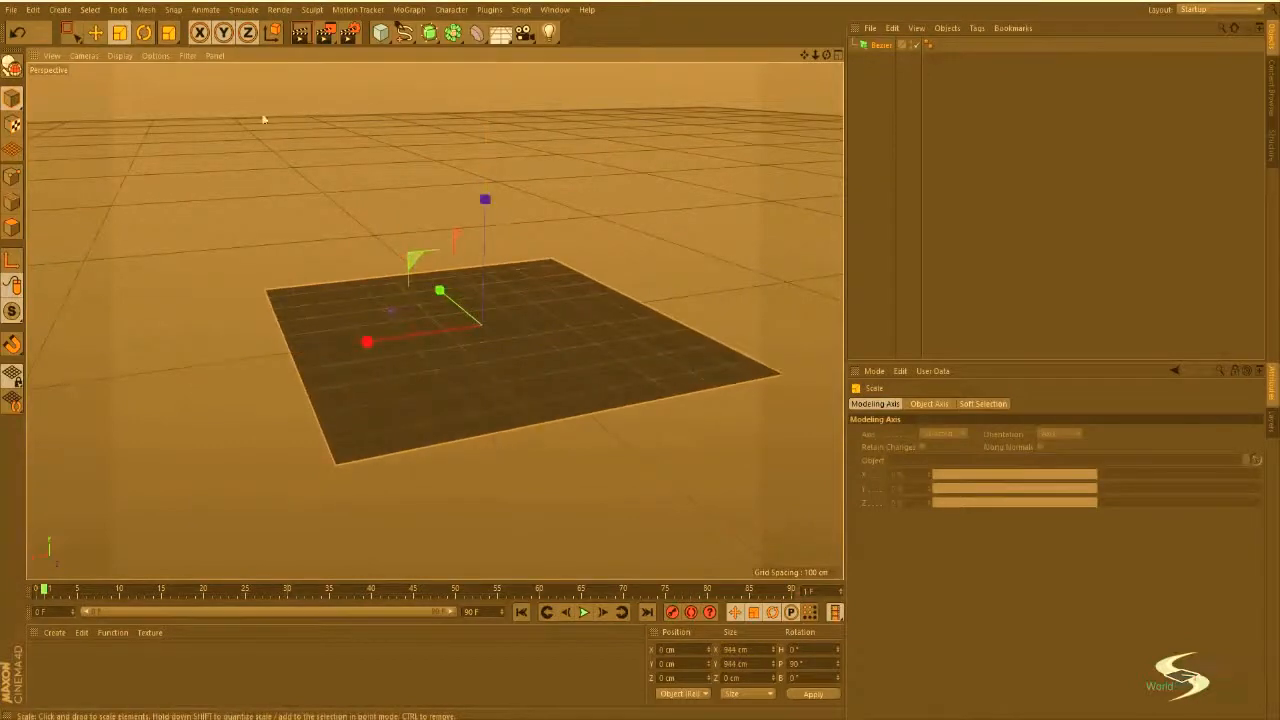
{"action": "left_click", "coordinate": [183, 56]}
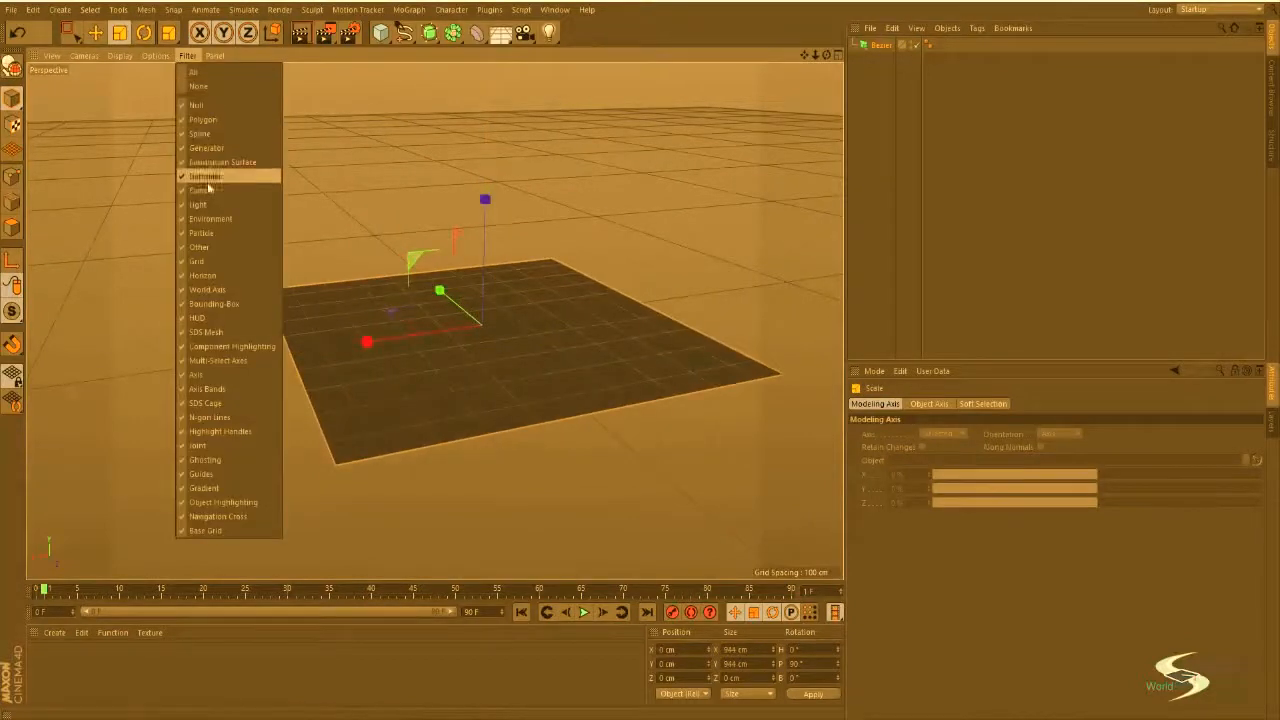
{"action": "left_click", "coordinate": [209, 262]}
{"action": "left_click_drag", "start_coordinate": [490, 344], "coordinate": [510, 375], "text": "alt"}
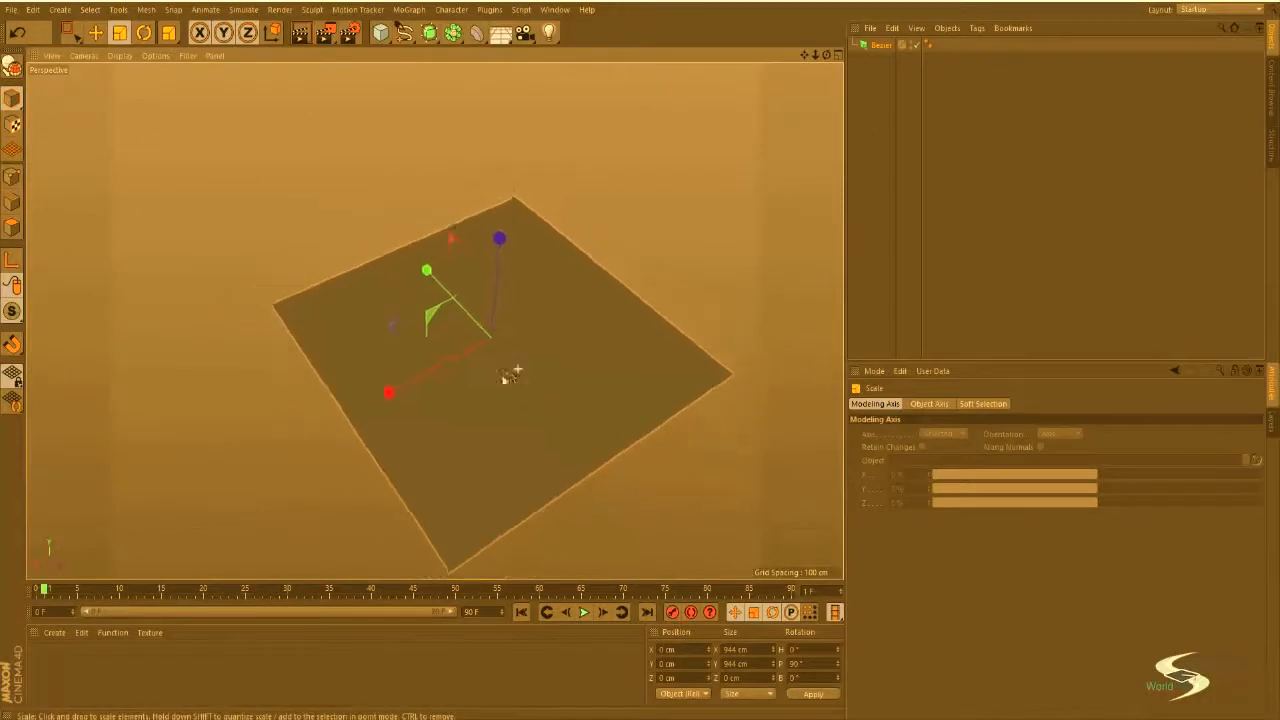
Step: Switch to point editing and raise the Bezier surface's central control point to form a tall hill
{"action": "middle_click_drag", "start_coordinate": [508, 375], "coordinate": [490, 332], "text": "alt"}
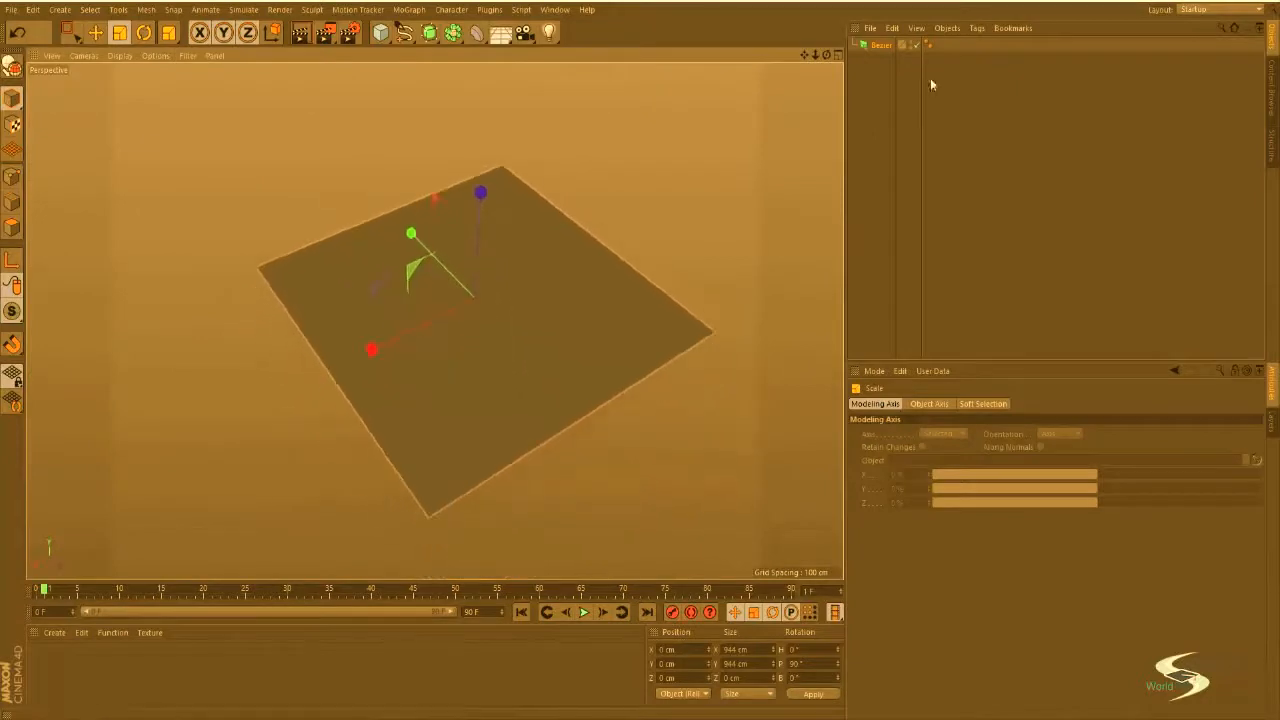
{"action": "left_click", "coordinate": [11, 173]}
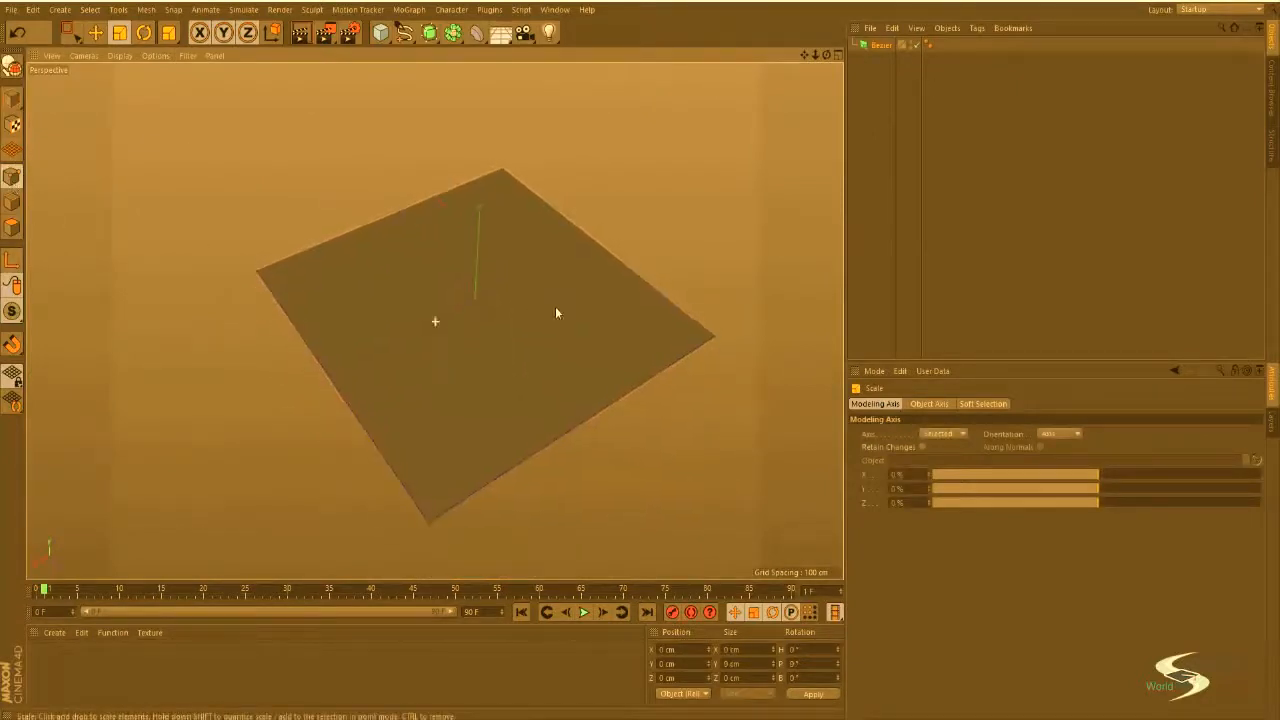
{"action": "left_click_drag", "start_coordinate": [556, 313], "coordinate": [509, 366], "text": "alt"}
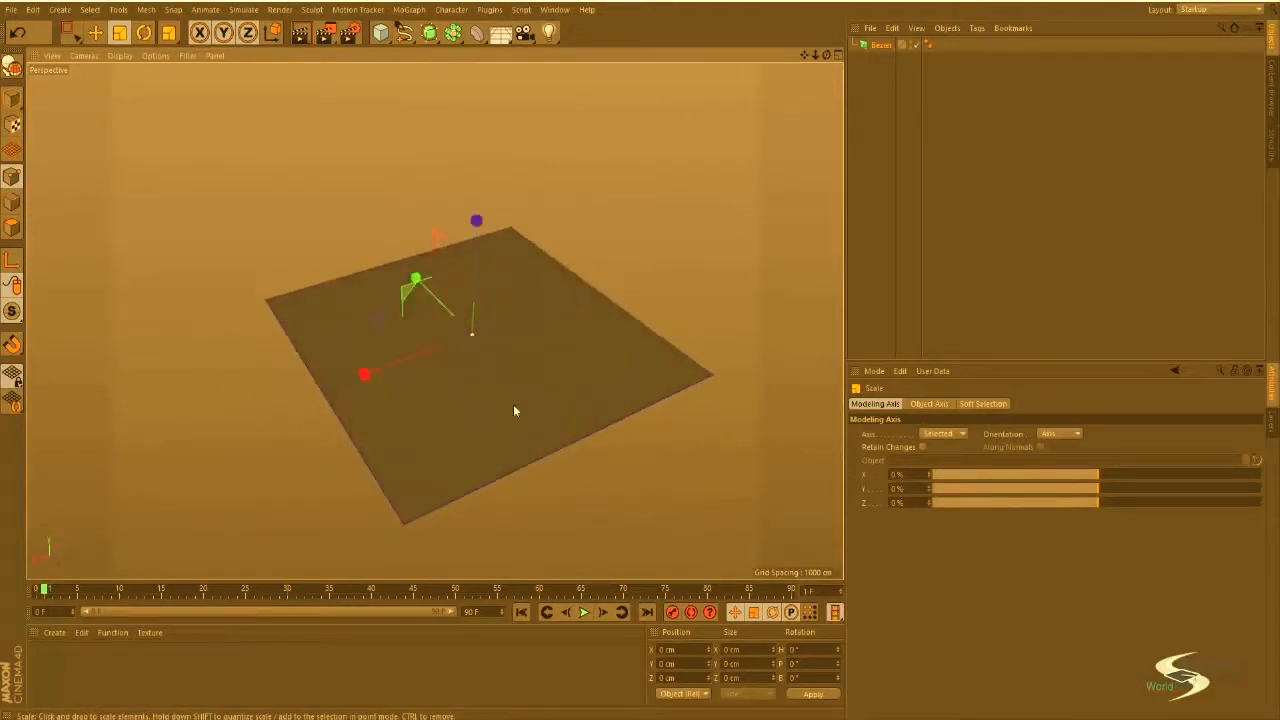
{"action": "key", "text": "e"}
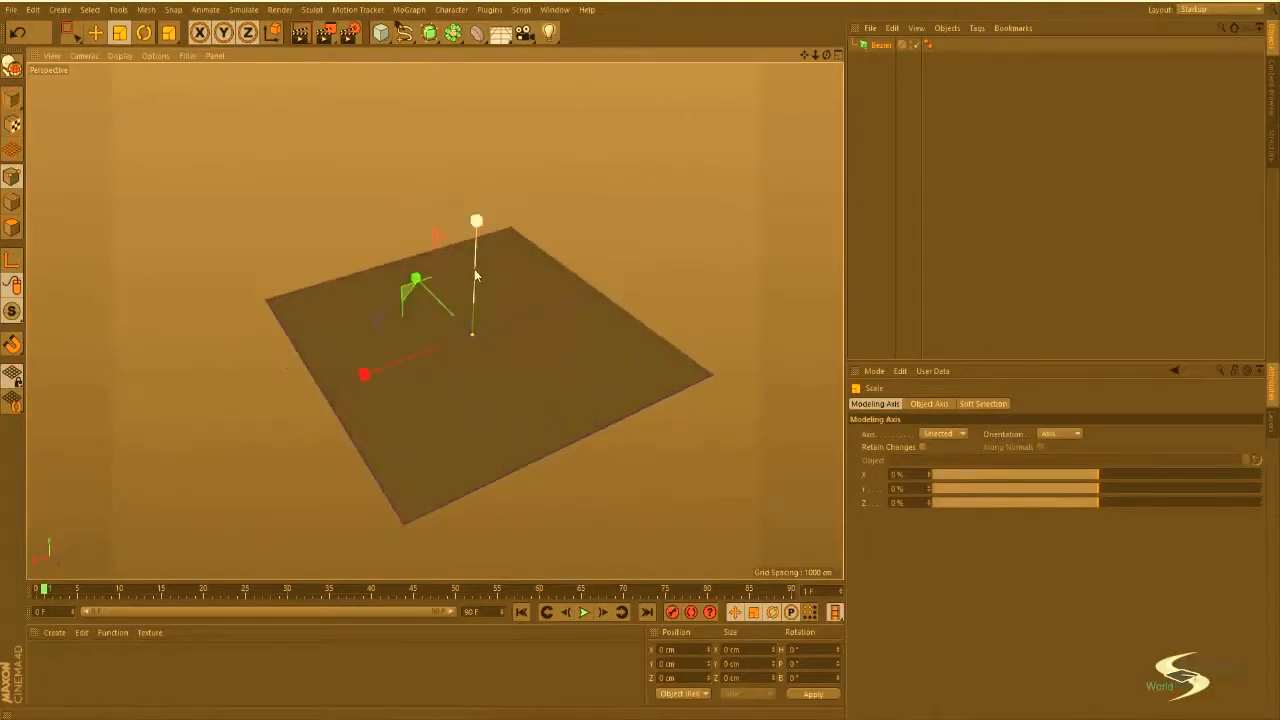
{"action": "left_click_drag", "start_coordinate": [480, 382], "coordinate": [489, 300], "text": "alt"}
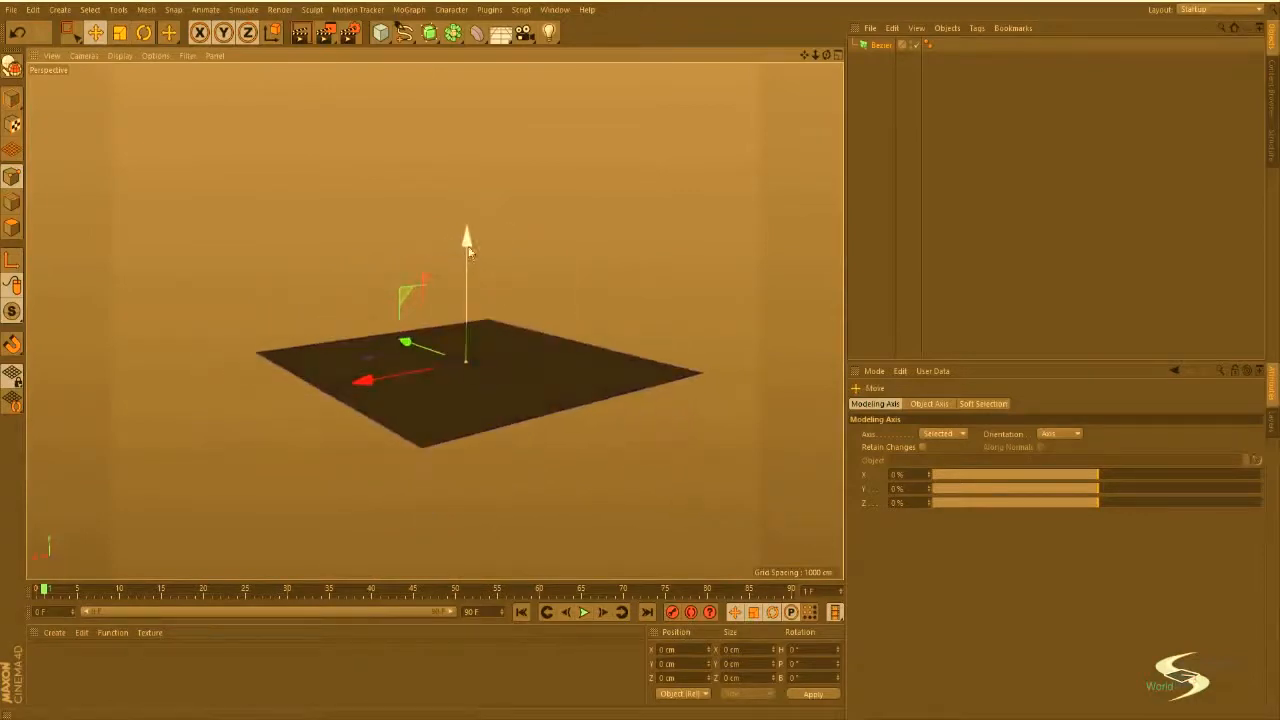
{"action": "left_click_drag", "start_coordinate": [466, 250], "coordinate": [514, 222]}
{"action": "left_click", "coordinate": [918, 208]}
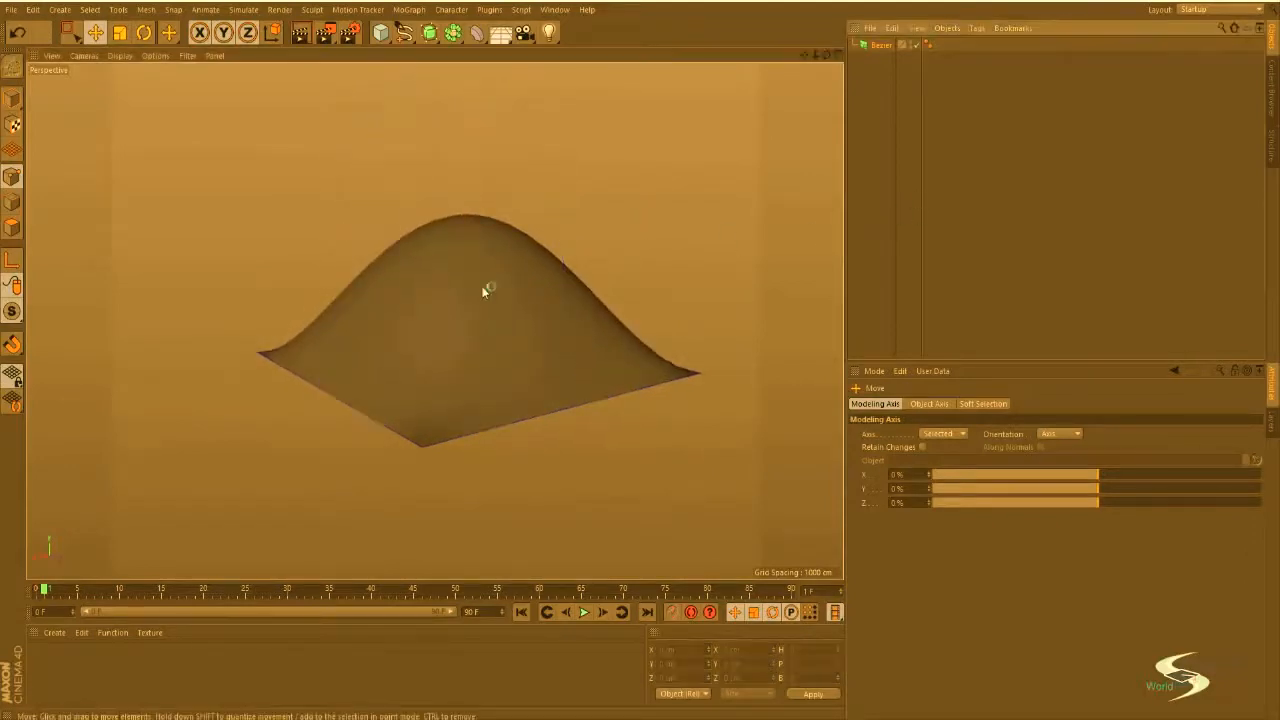
Step: Raise two adjacent corner points of the Bezier surface, moving the second one to about 521 cm in Z
{"action": "mouse_move", "coordinate": [486, 286]}
{"action": "left_mouse_down", "text": "alt"}
{"action": "mouse_move", "coordinate": [586, 443]}
{"action": "mouse_move", "coordinate": [613, 451]}
{"action": "mouse_move", "coordinate": [474, 263]}
{"action": "mouse_move", "coordinate": [532, 183]}
{"action": "mouse_move", "coordinate": [664, 277]}
{"action": "mouse_move", "coordinate": [710, 407]}
{"action": "mouse_move", "coordinate": [529, 383]}
{"action": "mouse_move", "coordinate": [493, 283]}
{"action": "left_mouse_up", "text": "alt"}
{"action": "left_click", "coordinate": [493, 283]}
{"action": "left_click", "coordinate": [620, 243]}
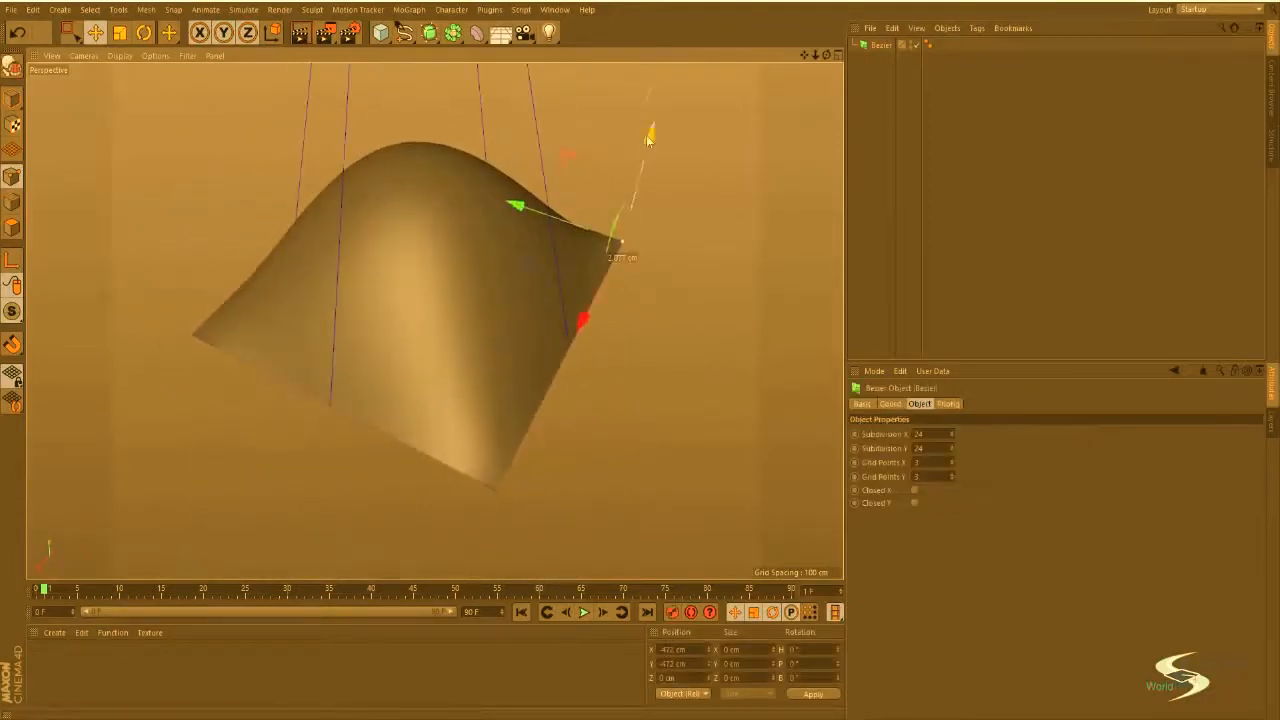
{"action": "left_click_drag", "start_coordinate": [650, 138], "coordinate": [686, 4]}
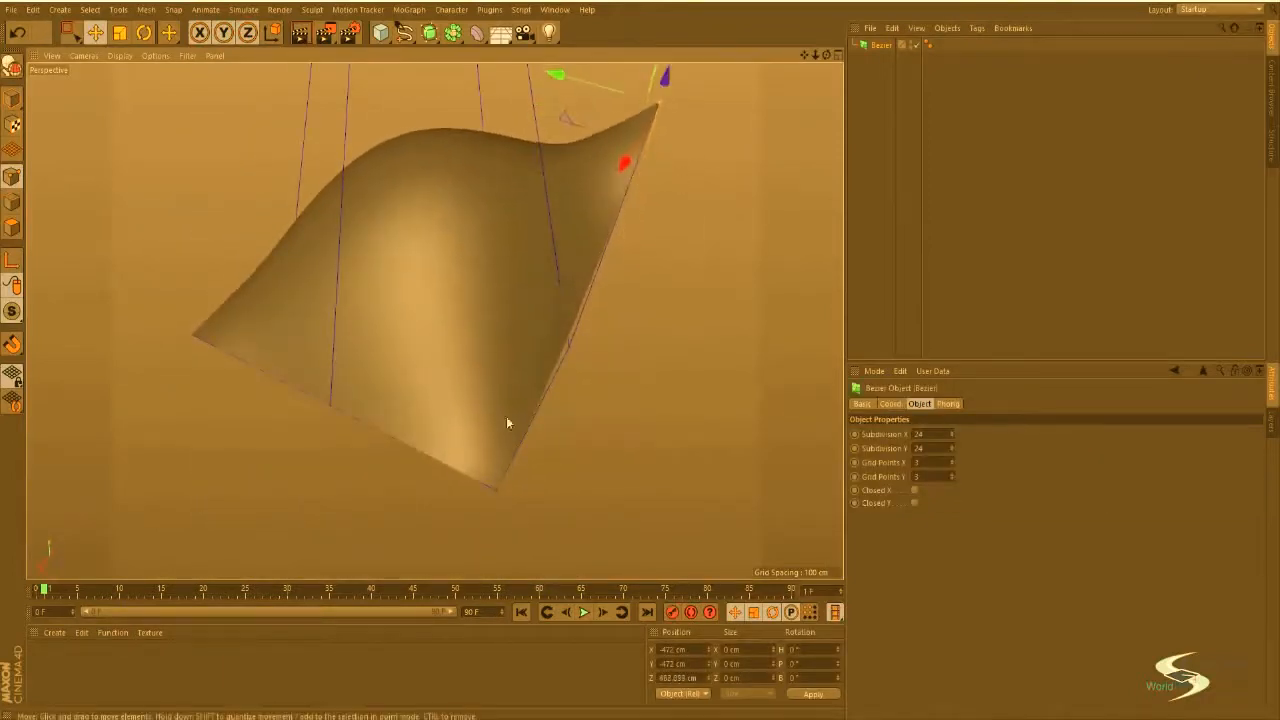
{"action": "left_click", "coordinate": [498, 490]}
{"action": "left_click_drag", "start_coordinate": [506, 425], "coordinate": [530, 243]}
{"action": "scroll", "coordinate": [430, 310], "scroll_direction": "down", "scroll_amount": 5}
{"action": "middle_click_drag", "start_coordinate": [418, 306], "coordinate": [437, 422], "text": "alt"}
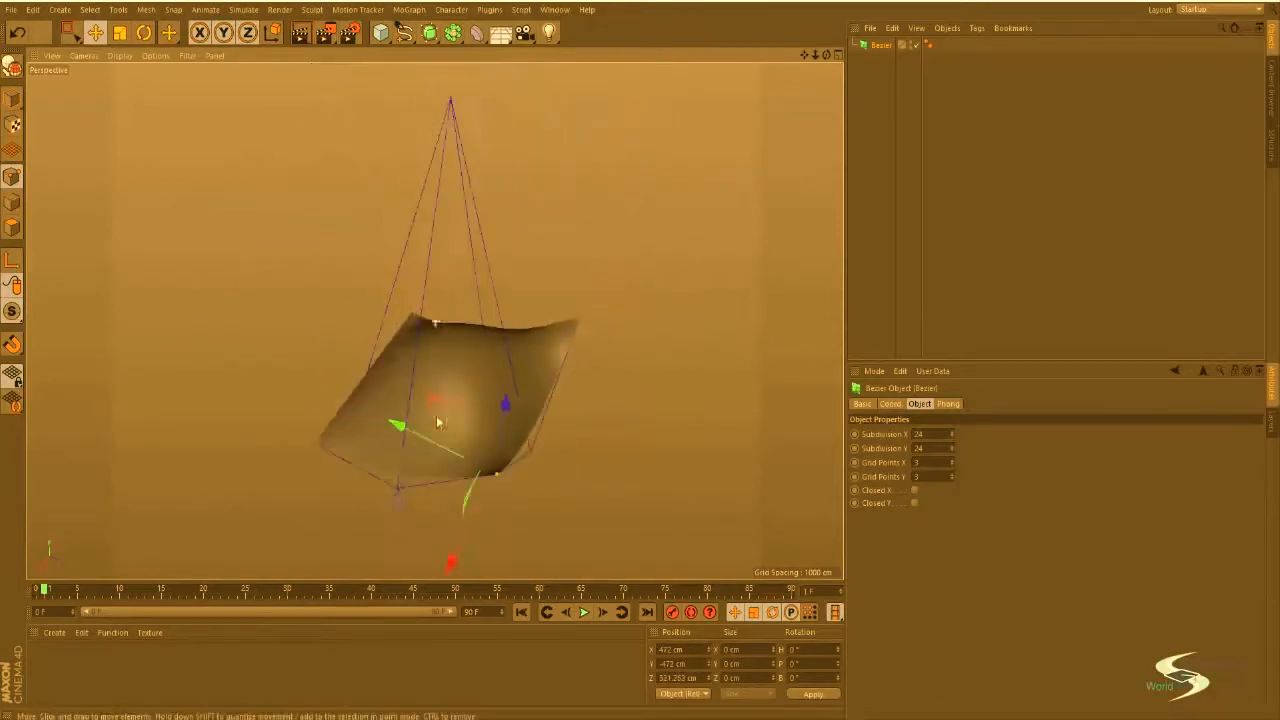
Step: Lower the central control point below the surface to about -135 cm in Z
{"action": "left_click", "coordinate": [450, 101]}
{"action": "left_click_drag", "start_coordinate": [458, 115], "coordinate": [454, 247]}
{"action": "left_click_drag", "start_coordinate": [457, 354], "coordinate": [623, 266], "text": "alt"}
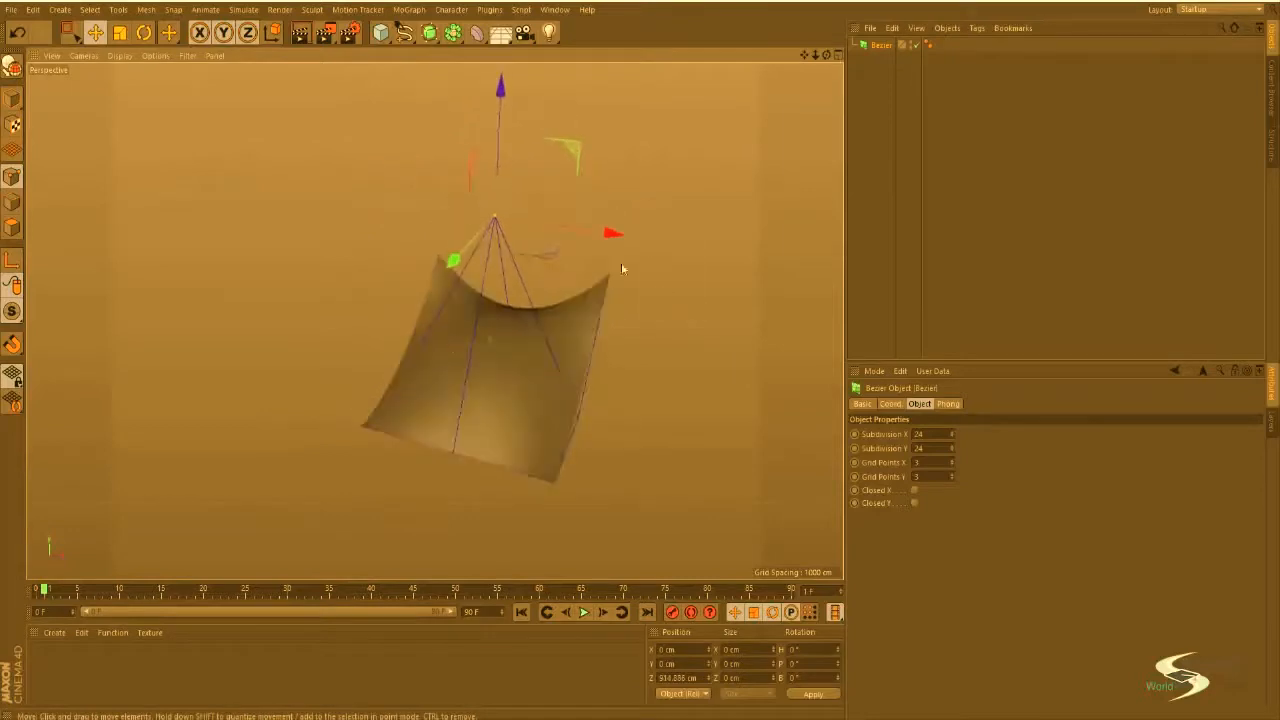
{"action": "left_click_drag", "start_coordinate": [502, 94], "coordinate": [543, 315]}
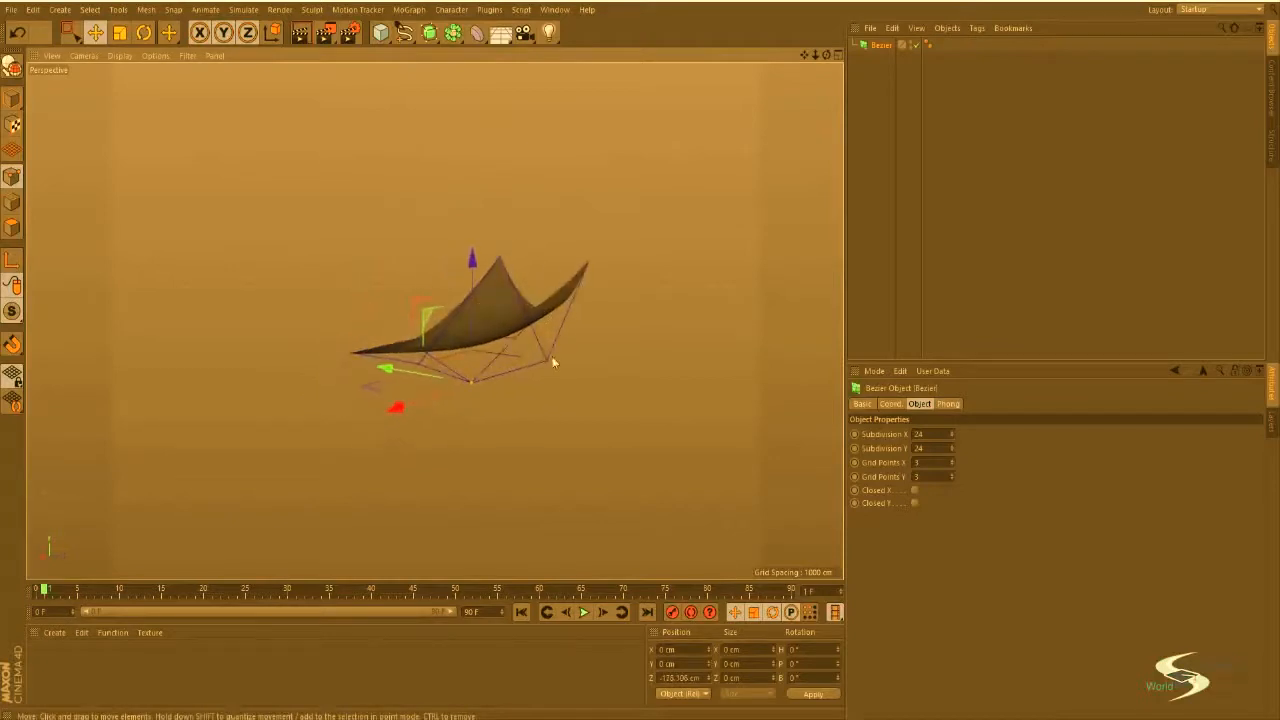
Step: Raise the middle control point of the edge between the two lifted corners slightly
{"action": "left_click", "coordinate": [551, 361]}
{"action": "left_click_drag", "start_coordinate": [550, 246], "coordinate": [554, 200]}
{"action": "left_click", "coordinate": [465, 309]}
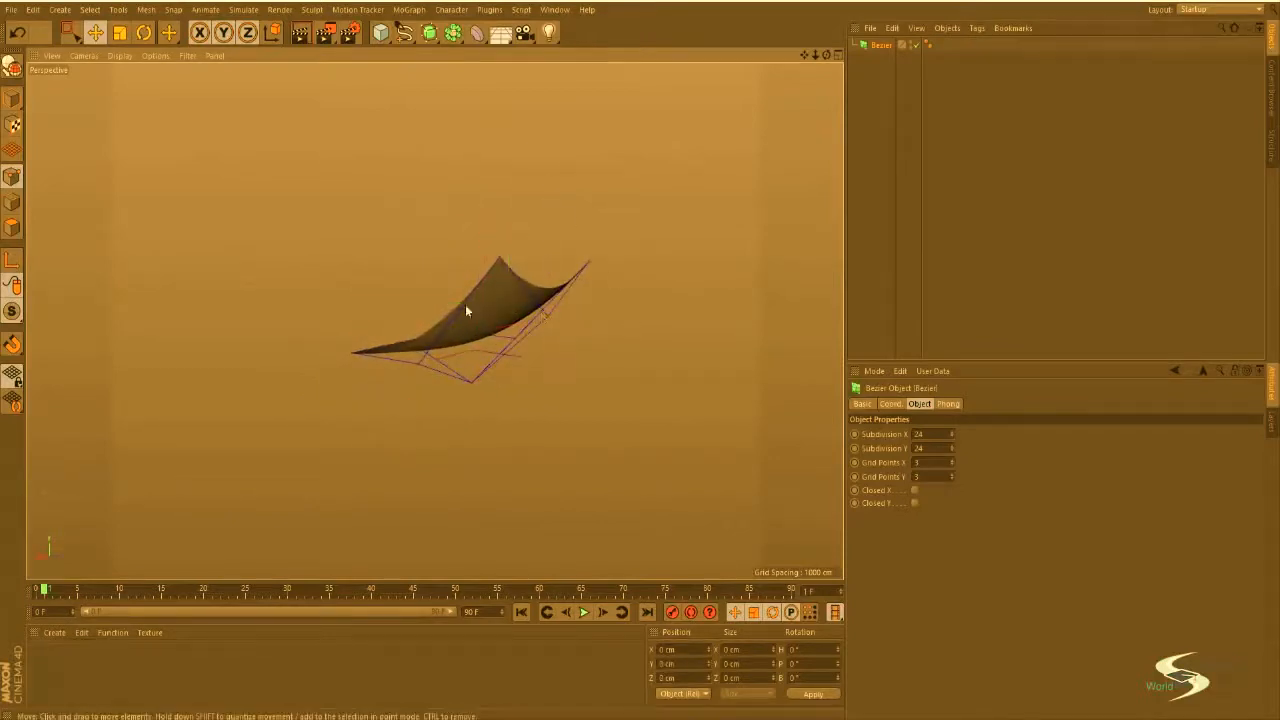
Step: Render the curved Bezier surface close up in the Perspective view
{"action": "left_click_drag", "start_coordinate": [465, 306], "coordinate": [757, 303], "text": "alt"}
{"action": "right_click_drag", "start_coordinate": [403, 355], "coordinate": [514, 336], "text": "alt"}
{"action": "left_click_drag", "start_coordinate": [439, 309], "coordinate": [368, 423], "text": "alt"}
{"action": "right_click_drag", "start_coordinate": [368, 423], "coordinate": [391, 400], "text": "alt"}
{"action": "left_click_drag", "start_coordinate": [391, 400], "coordinate": [394, 294], "text": "alt"}
{"action": "right_click_drag", "start_coordinate": [385, 318], "coordinate": [349, 391], "text": "alt"}
{"action": "key", "text": "ctrl+r"}
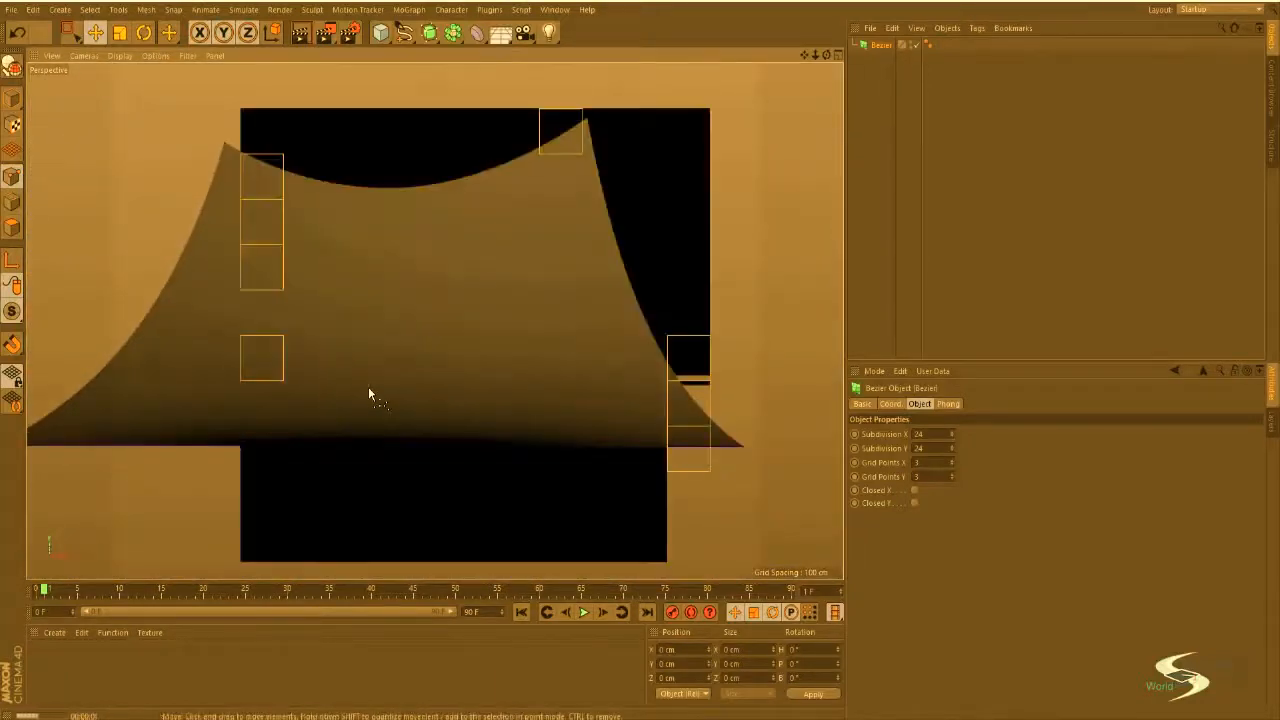
Step: Rectangle-select the middle row of control points from the side and move it well below the surface to deepen the curve
{"action": "left_click_drag", "start_coordinate": [530, 278], "coordinate": [666, 299], "text": "alt"}
{"action": "right_click_drag", "start_coordinate": [666, 299], "coordinate": [503, 332], "text": "alt"}
{"action": "left_click_drag", "start_coordinate": [513, 328], "coordinate": [558, 306], "text": "alt"}
{"action": "right_click_drag", "start_coordinate": [634, 316], "coordinate": [608, 323], "text": "alt"}
{"action": "middle_click_drag", "start_coordinate": [608, 323], "coordinate": [584, 321], "text": "alt"}
{"action": "key", "text": "0"}
{"action": "left_click_drag", "start_coordinate": [497, 298], "coordinate": [566, 443]}
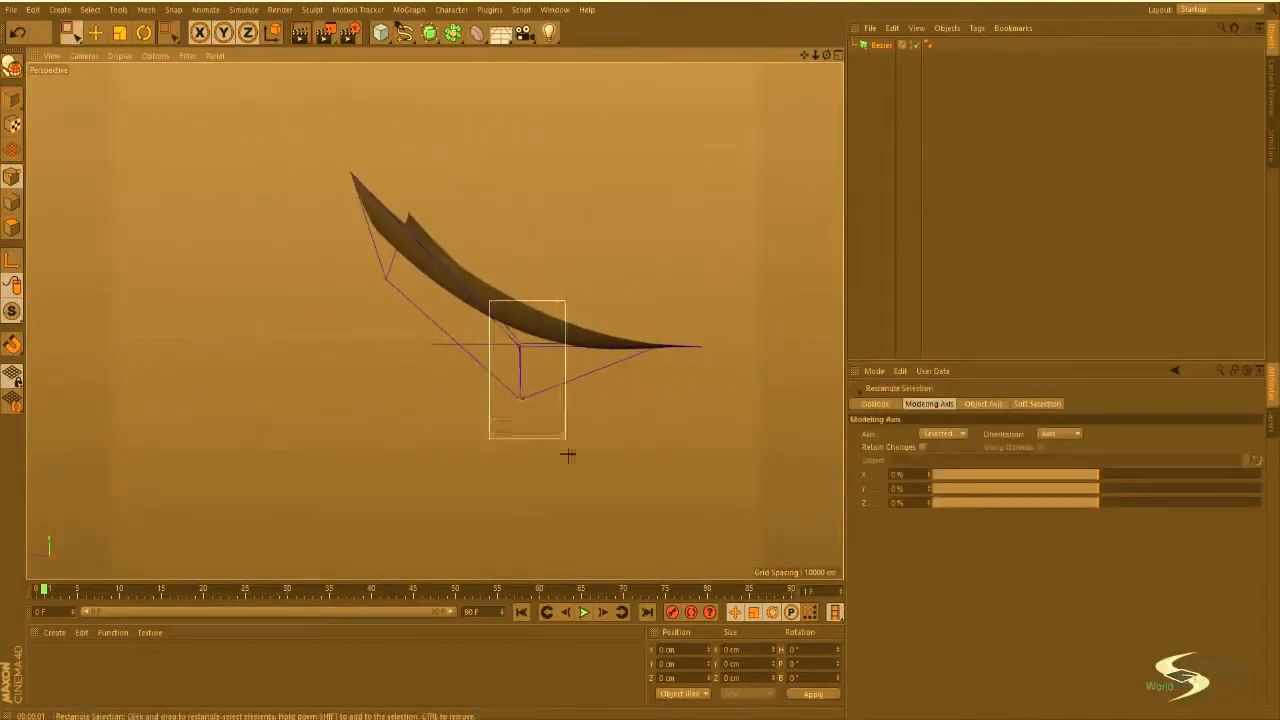
{"action": "left_click_drag", "start_coordinate": [520, 245], "coordinate": [519, 388]}
{"action": "key", "text": "e"}
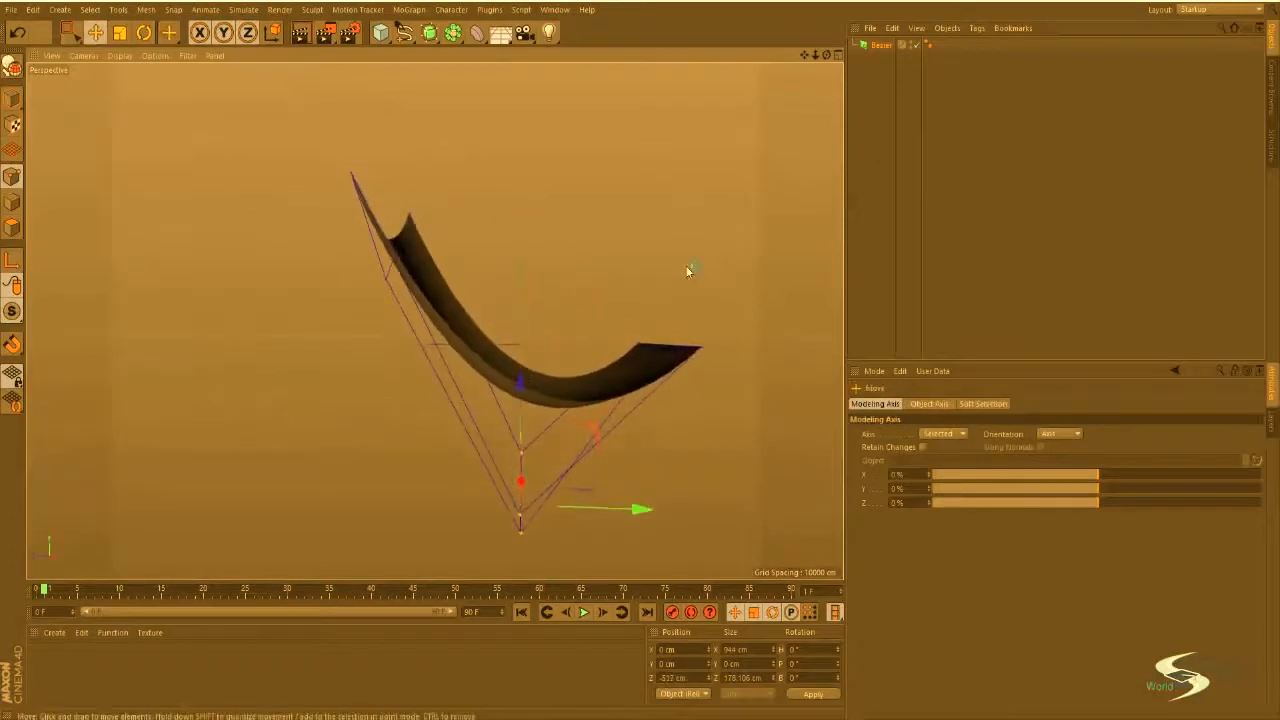
{"action": "left_click", "coordinate": [689, 271]}
{"action": "left_click", "coordinate": [891, 207]}
Step: Lower the middle control point of the edge opposite the raised corners so that it bends downward
{"action": "left_click_drag", "start_coordinate": [660, 305], "coordinate": [427, 332], "text": "alt"}
{"action": "left_click", "coordinate": [426, 344]}
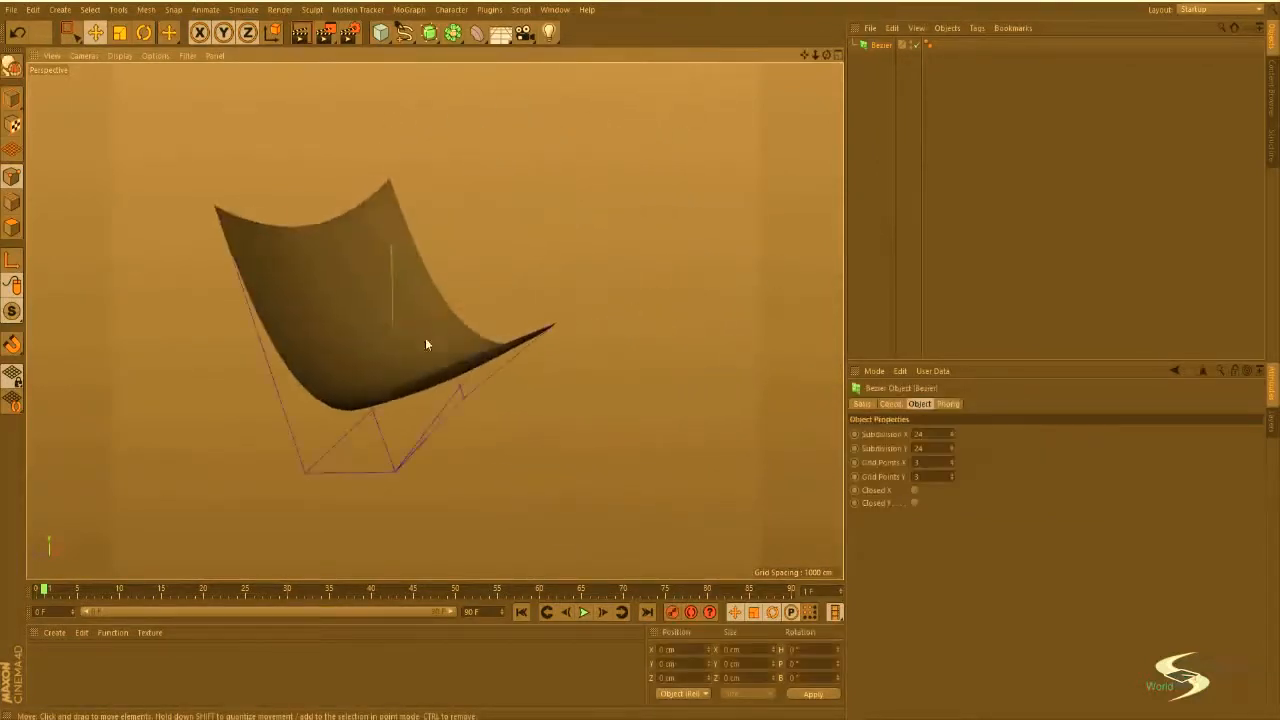
{"action": "left_click", "coordinate": [485, 353]}
{"action": "left_click_drag", "start_coordinate": [490, 229], "coordinate": [480, 371]}
{"action": "left_click", "coordinate": [647, 243]}
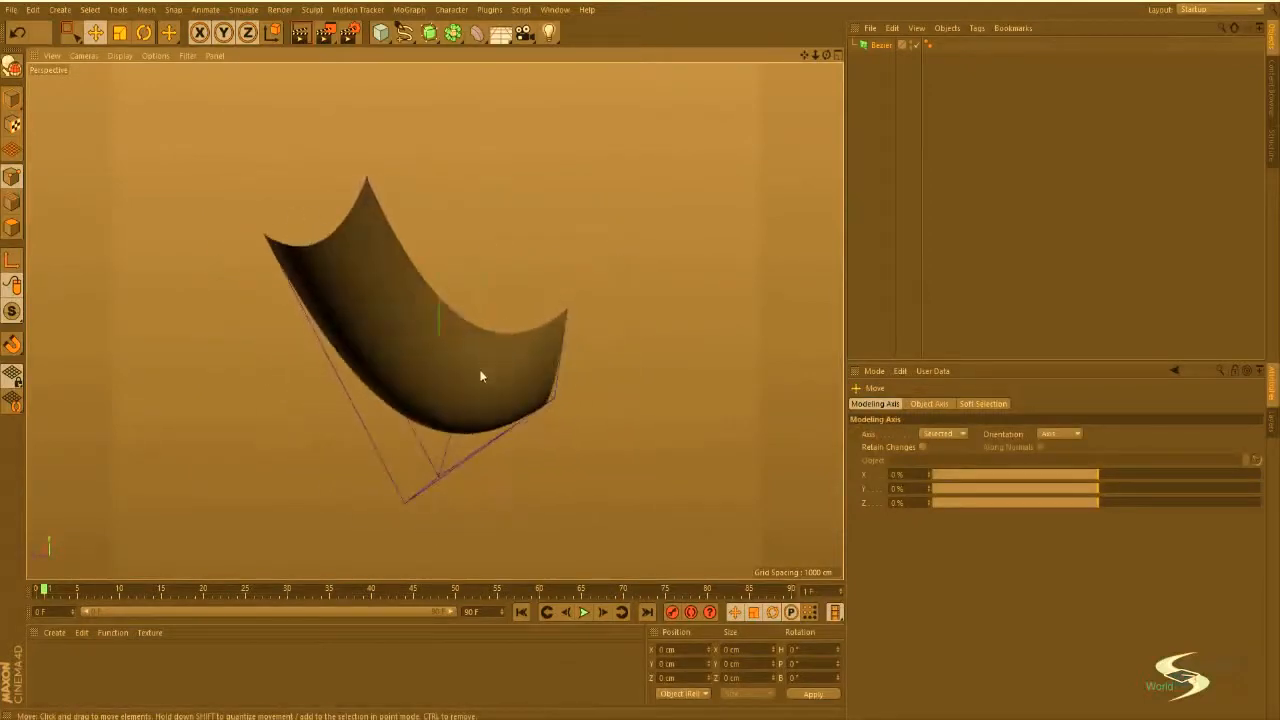
Step: Set the Bezier object's Grid Points X to 6
{"action": "left_click", "coordinate": [880, 45]}
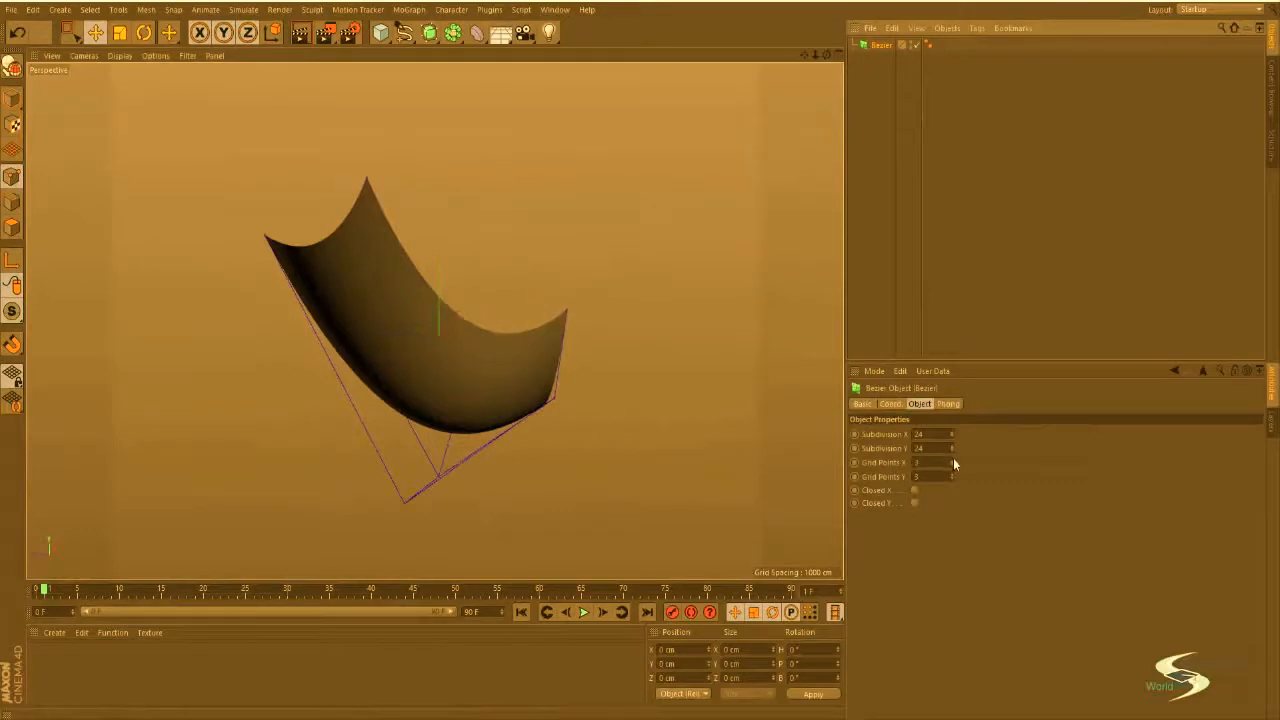
{"action": "left_click", "coordinate": [952, 461]}
{"action": "left_click_drag", "start_coordinate": [487, 338], "coordinate": [489, 378], "text": "alt"}
{"action": "scroll", "coordinate": [508, 314], "scroll_direction": "up", "scroll_amount": 5}
{"action": "left_click_drag", "start_coordinate": [570, 318], "coordinate": [417, 291], "text": "alt"}
Step: Rectangle-select the middle control points of the flat surface and lower them to about -108 cm in Z
{"action": "key", "text": "0"}
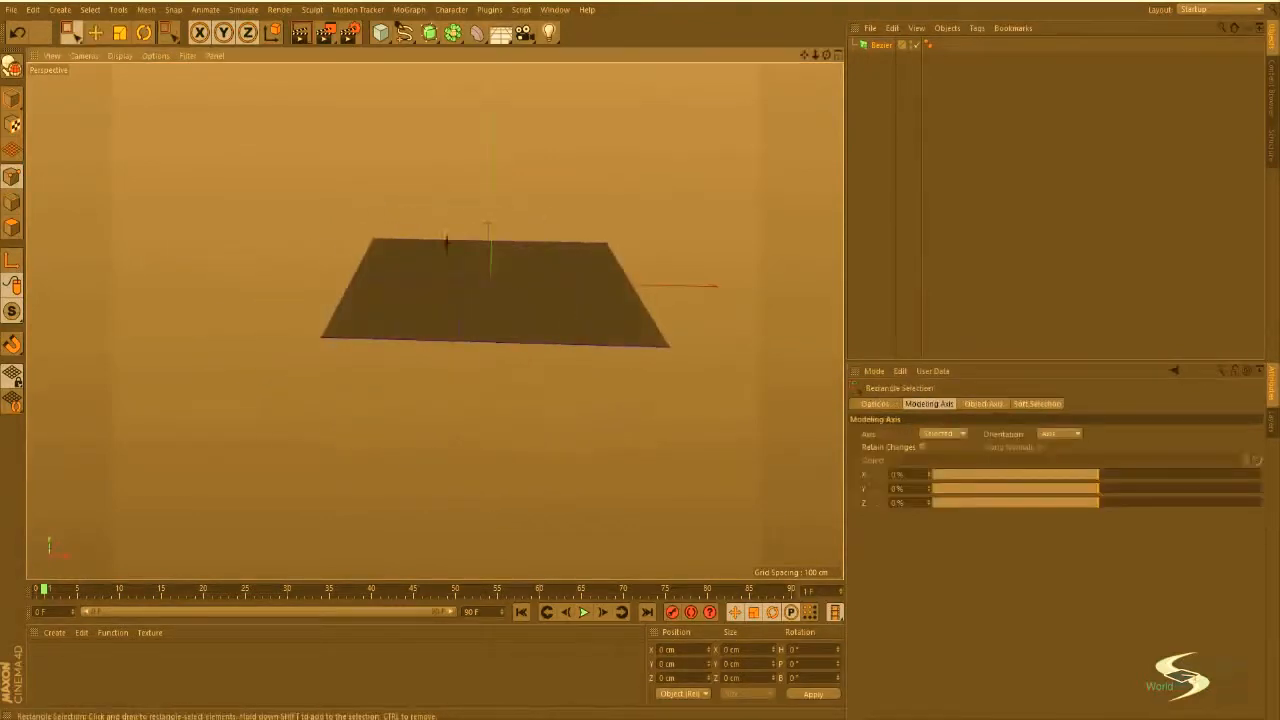
{"action": "left_click_drag", "start_coordinate": [442, 192], "coordinate": [566, 406]}
{"action": "left_click_drag", "start_coordinate": [524, 170], "coordinate": [516, 248]}
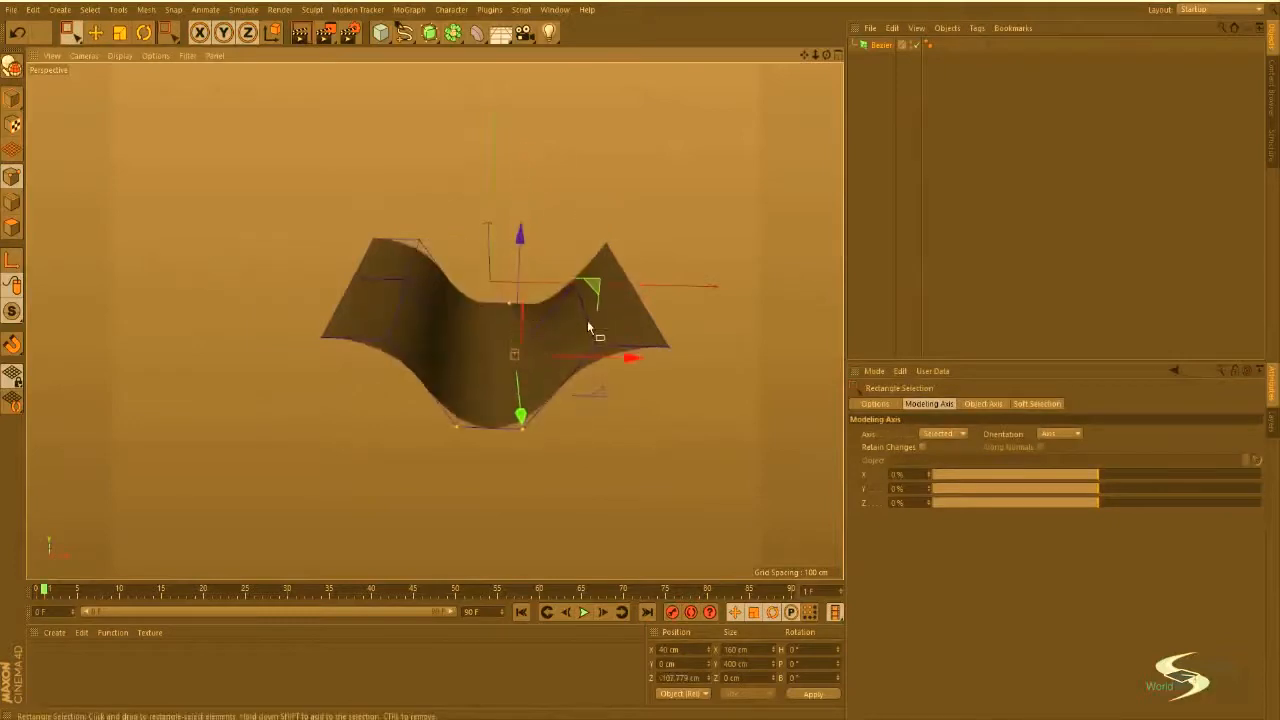
Step: Raise a front-edge control point beside the valley to about 81 cm in Z and pull a central control point up into a peak
{"action": "left_click", "coordinate": [597, 347]}
{"action": "left_click_drag", "start_coordinate": [607, 229], "coordinate": [615, 157]}
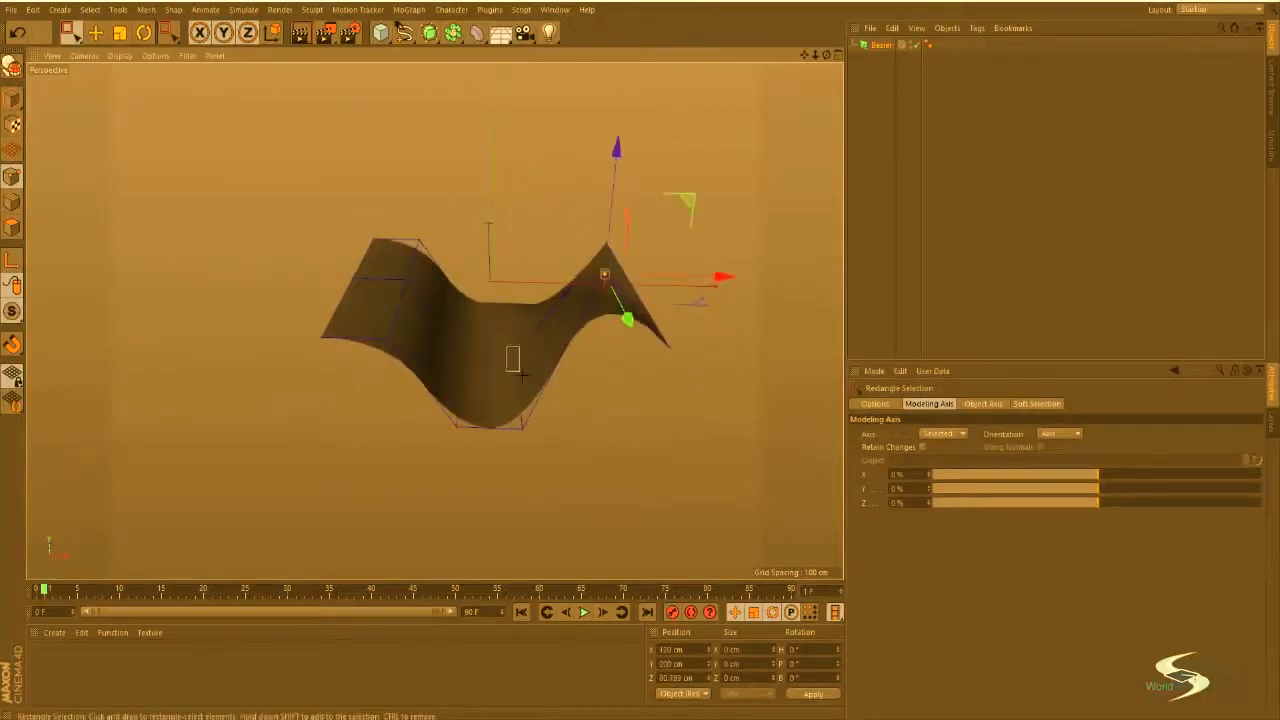
{"action": "left_click_drag", "start_coordinate": [522, 376], "coordinate": [534, 386]}
{"action": "left_click_drag", "start_coordinate": [521, 242], "coordinate": [528, 64]}
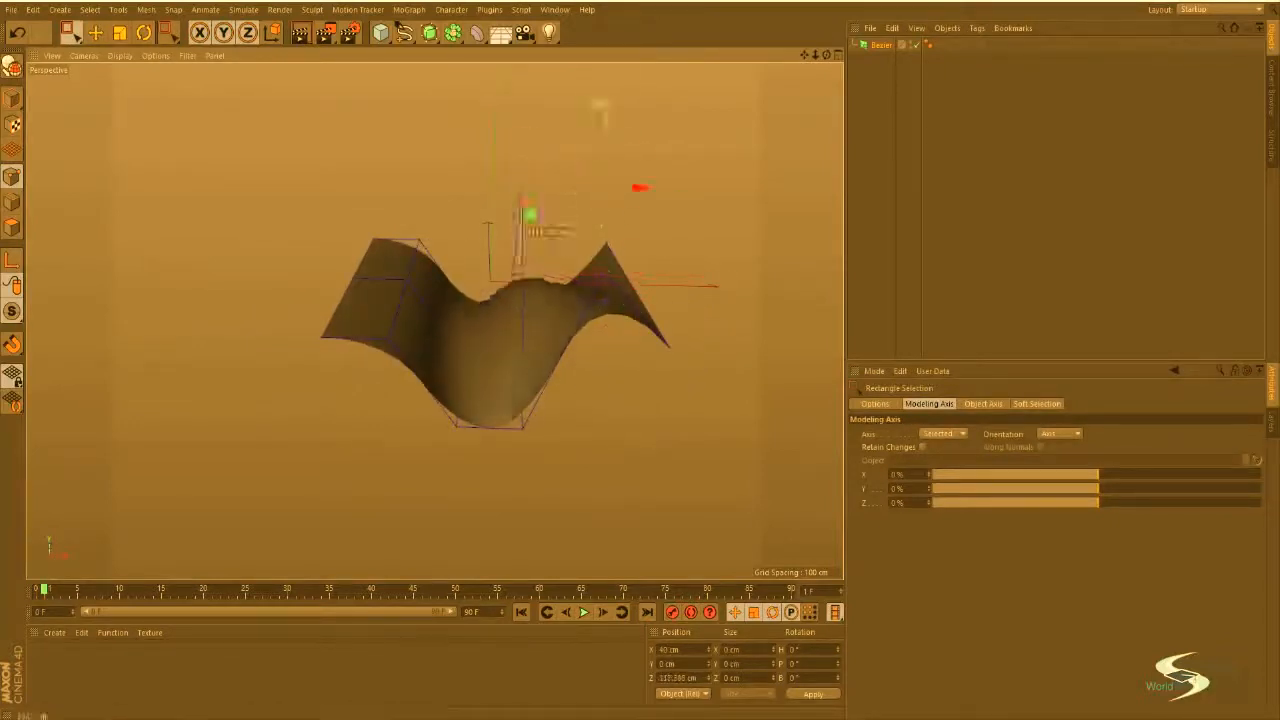
{"action": "key", "text": "e"}
{"action": "left_click_drag", "start_coordinate": [572, 250], "coordinate": [569, 300], "text": "alt"}
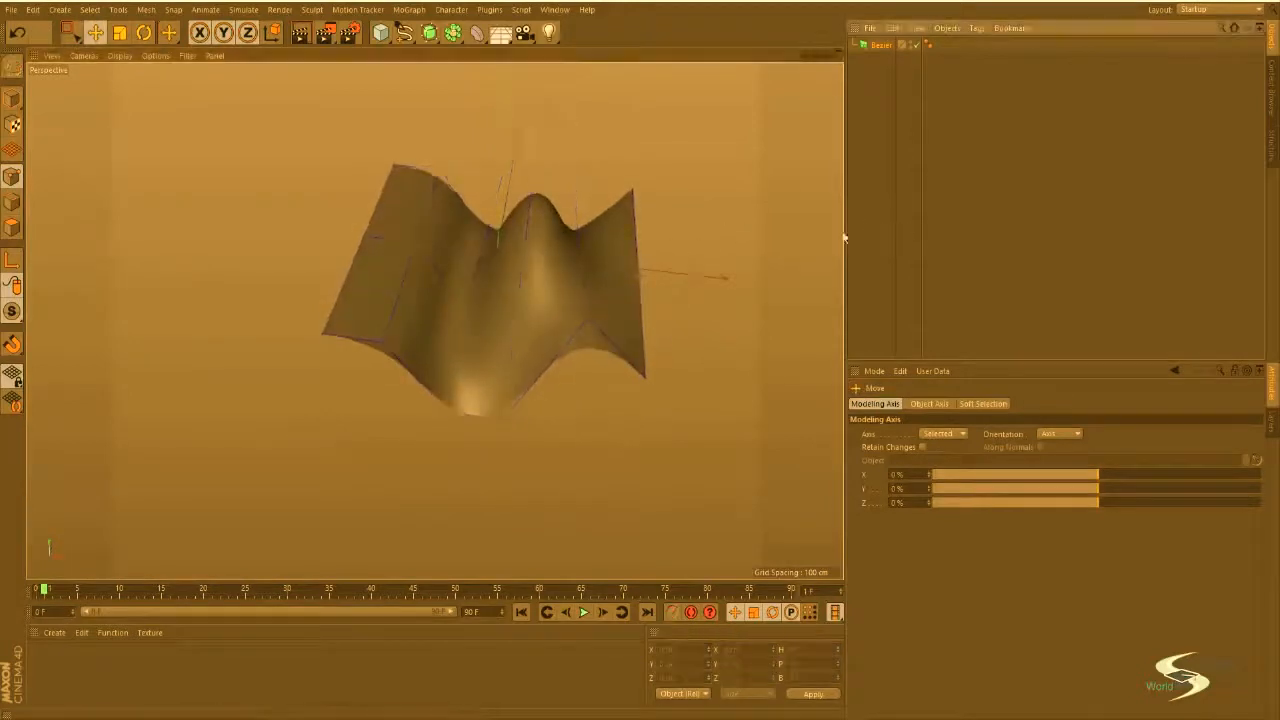
{"action": "left_click_drag", "start_coordinate": [845, 238], "coordinate": [690, 442], "text": "alt"}
Step: Delete the Bezier object to empty the scene
{"action": "left_click", "coordinate": [886, 44]}
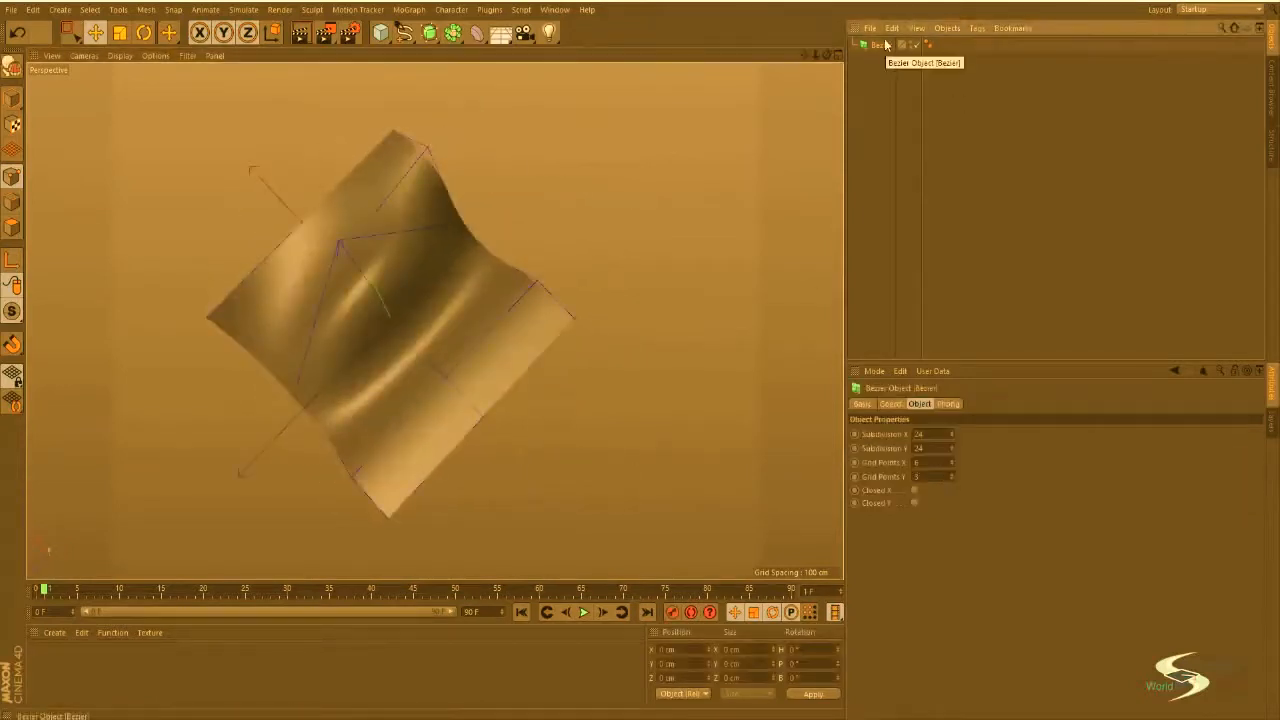
{"action": "key", "text": "Delete"}
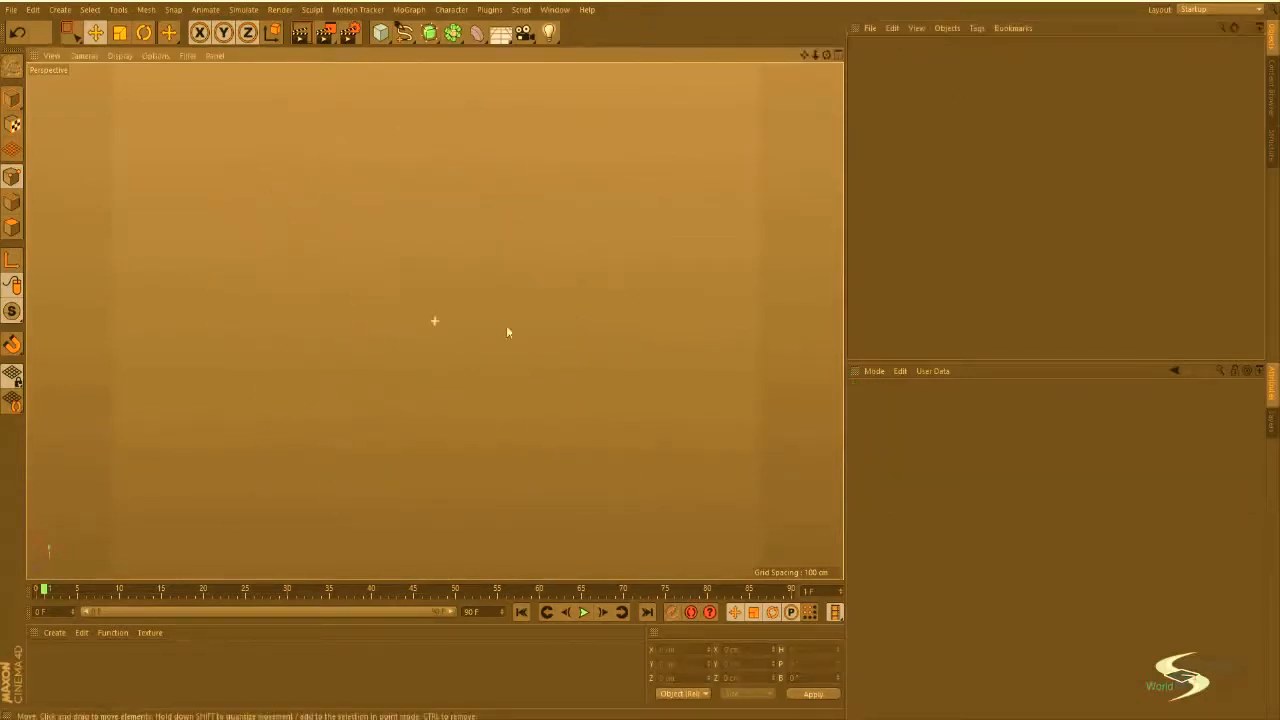
{"action": "left_click_drag", "start_coordinate": [506, 332], "coordinate": [457, 401], "text": "alt"}
{"action": "left_click_drag", "start_coordinate": [590, 334], "coordinate": [577, 323], "text": "alt"}
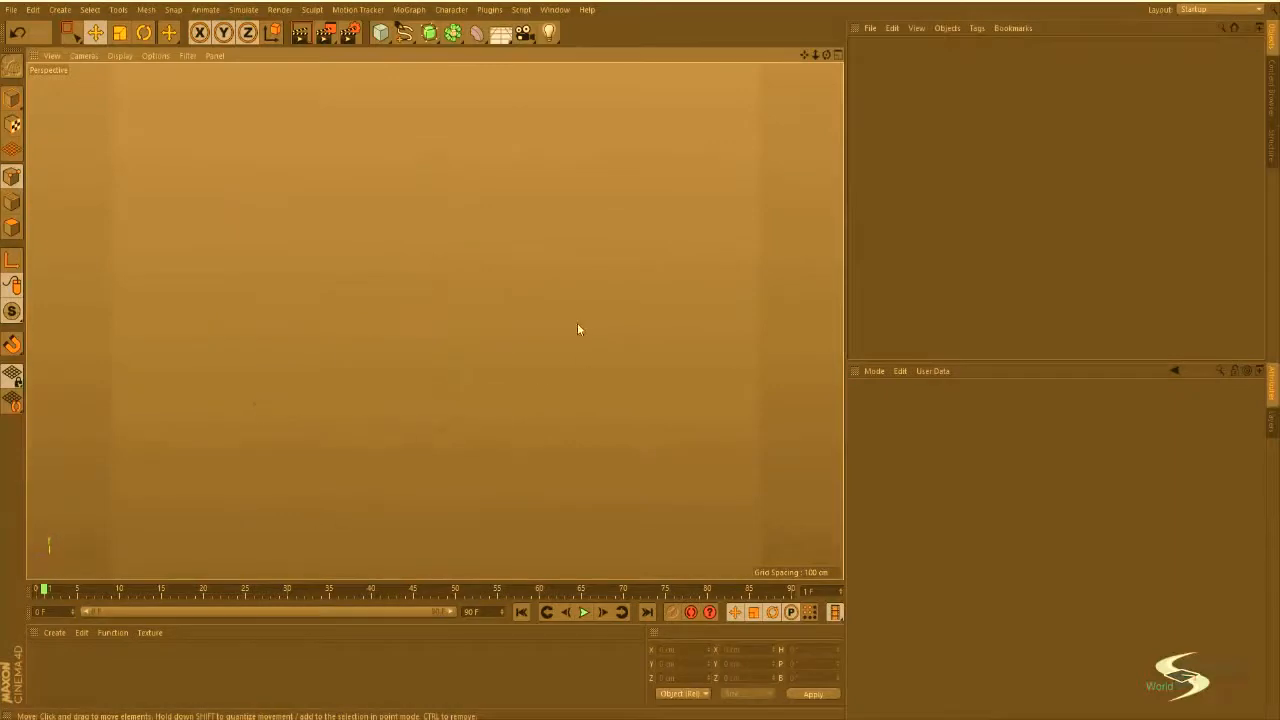